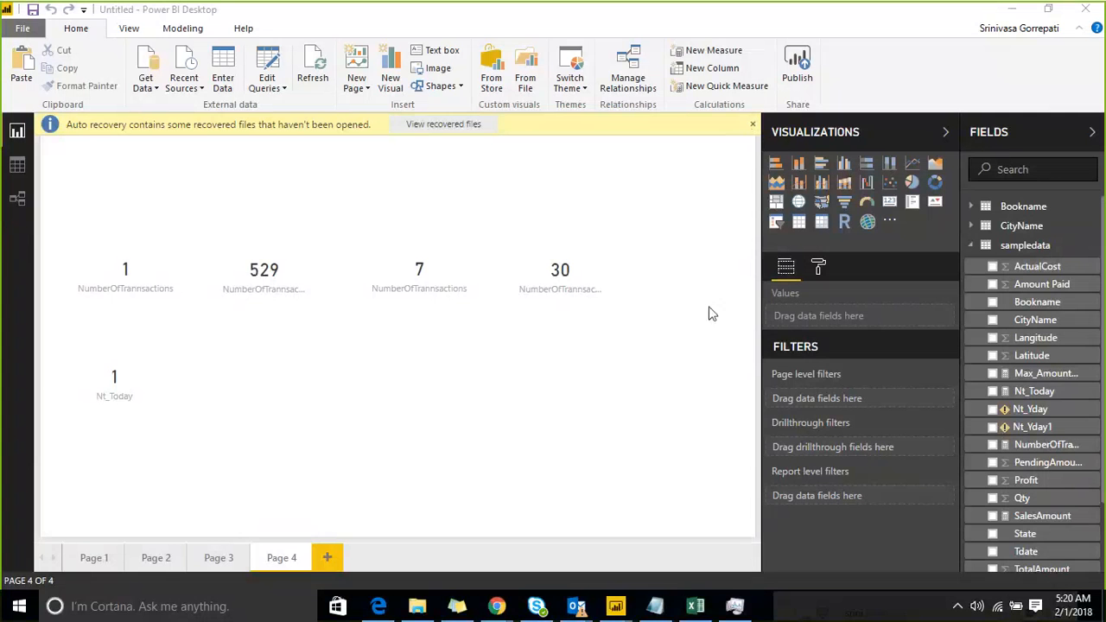
# Switch to the Proj notes in Notepad and review the list of project requirements at the beginning of the file
pyautogui.moveTo(667, 613)
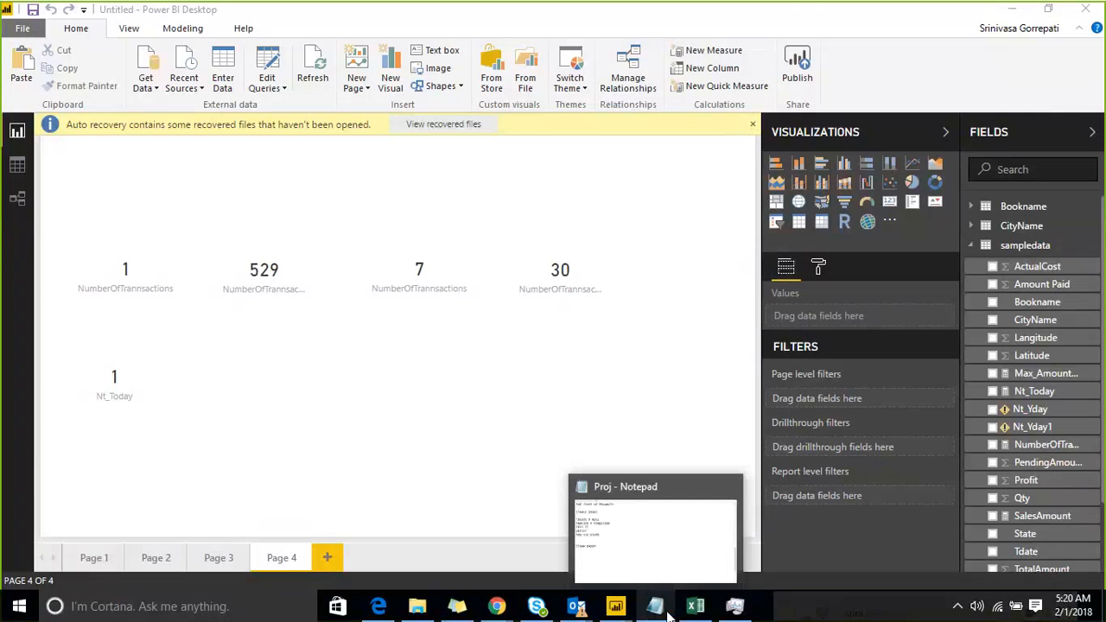
pyautogui.click(642, 560)
pyautogui.press('Up')
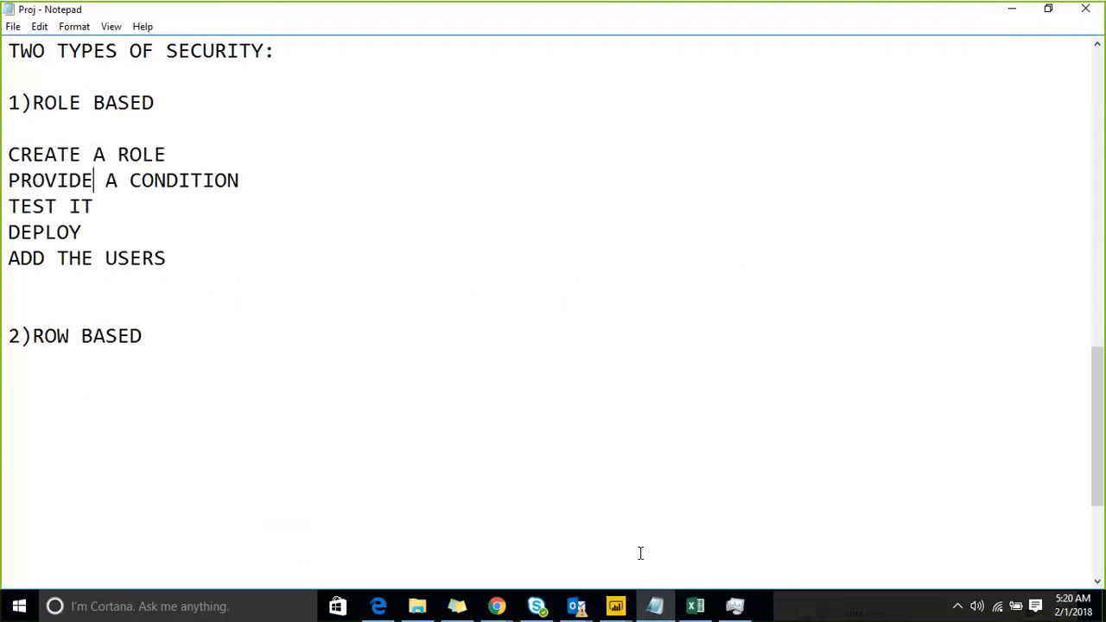
pyautogui.scroll(10, 640, 553)
pyautogui.press('Up')
pyautogui.press('Up')
pyautogui.press('Up')
pyautogui.press('Up')
pyautogui.press('Up')
pyautogui.press('Up')
pyautogui.press('Up')
pyautogui.press('Up')
pyautogui.press('Up')
pyautogui.press('Up')
pyautogui.press('Up')
pyautogui.press('Up')
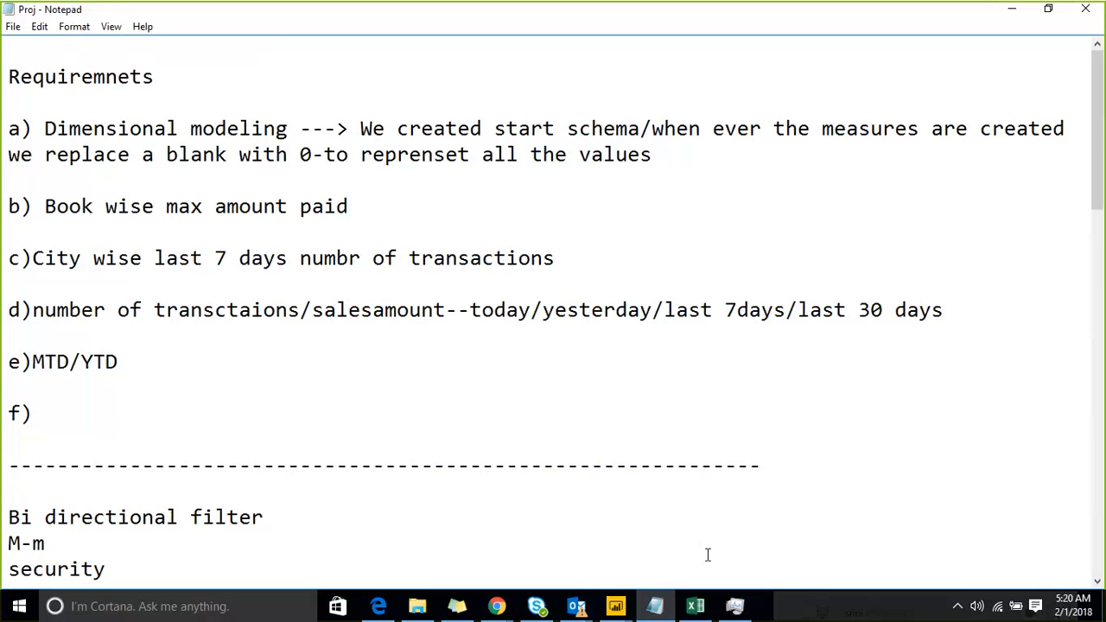
# Switch to the untitled Power BI report and widen the second NumberOfTrannsactions card on Page 4 to fit its full label
pyautogui.moveTo(618, 607)
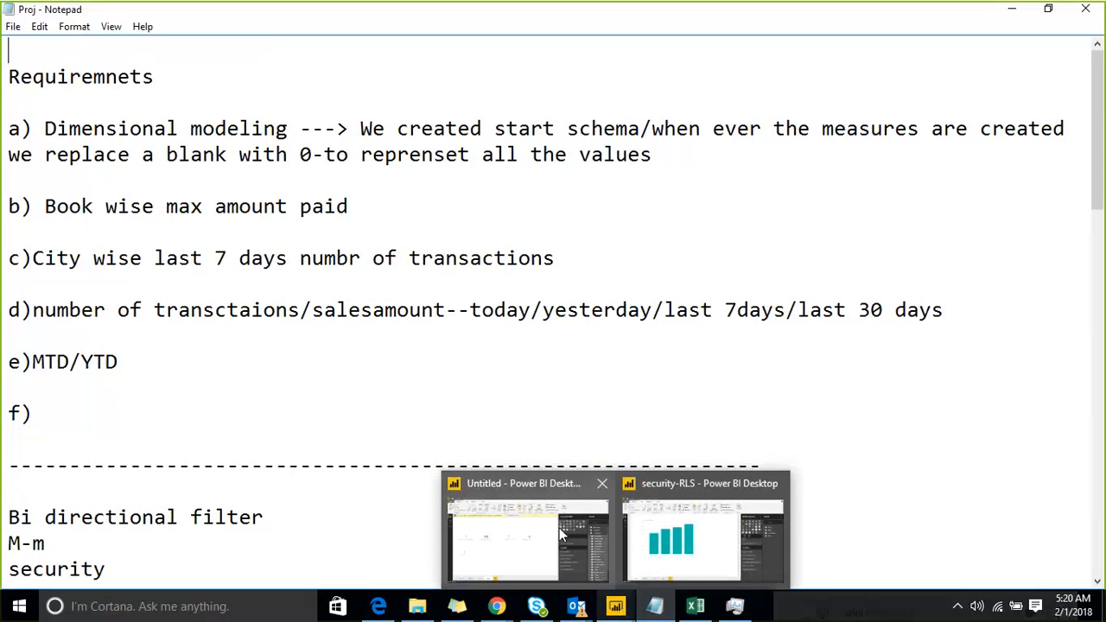
pyautogui.click(536, 530)
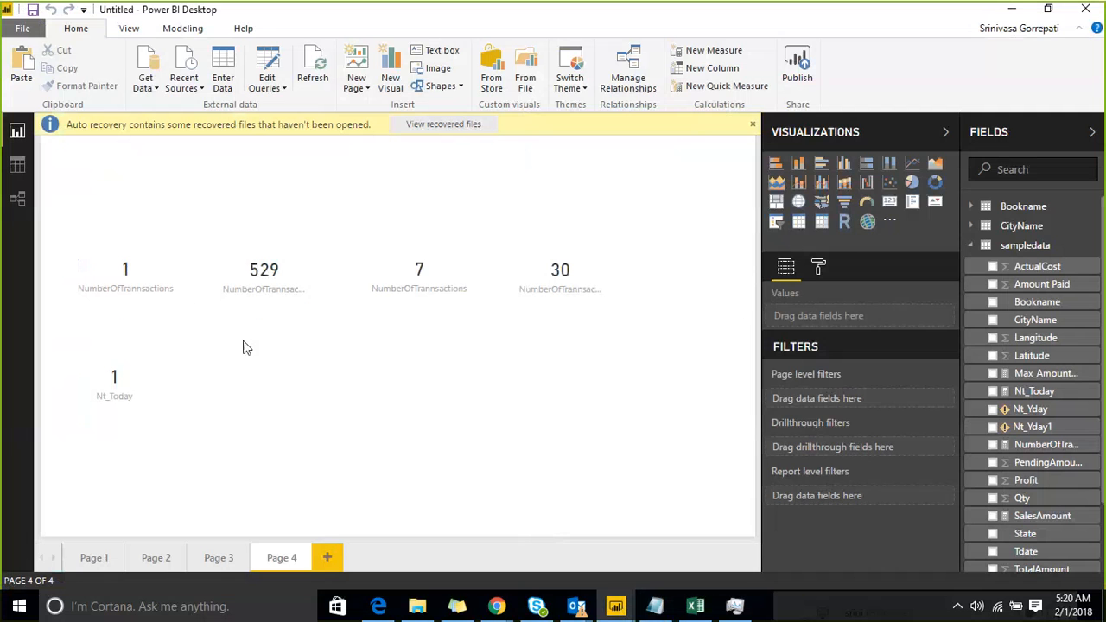
pyautogui.click(145, 286)
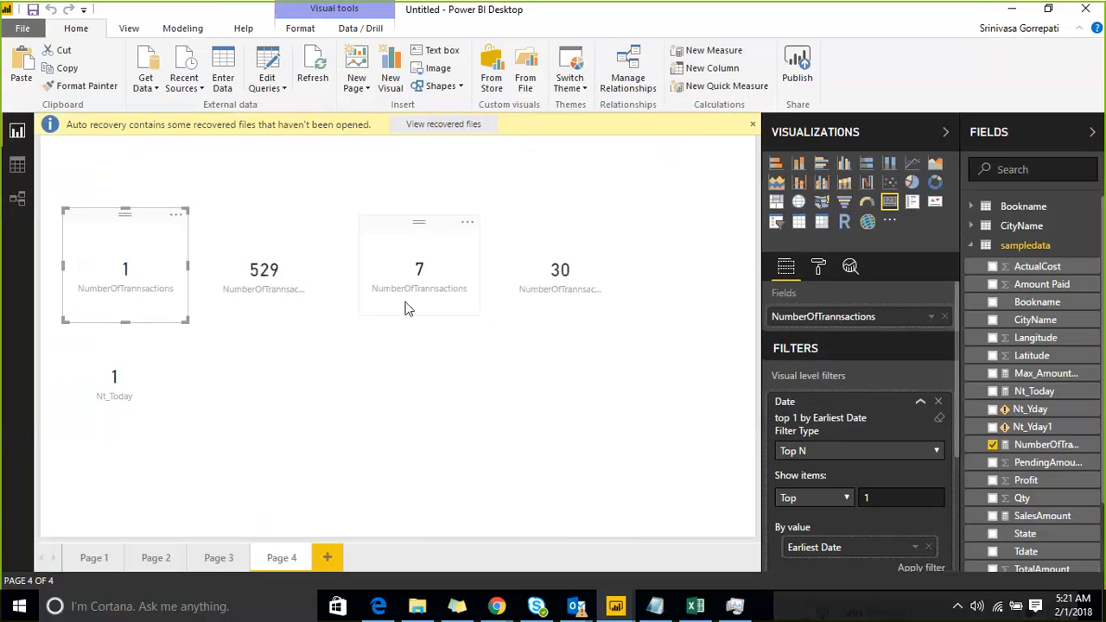
pyautogui.click(294, 283)
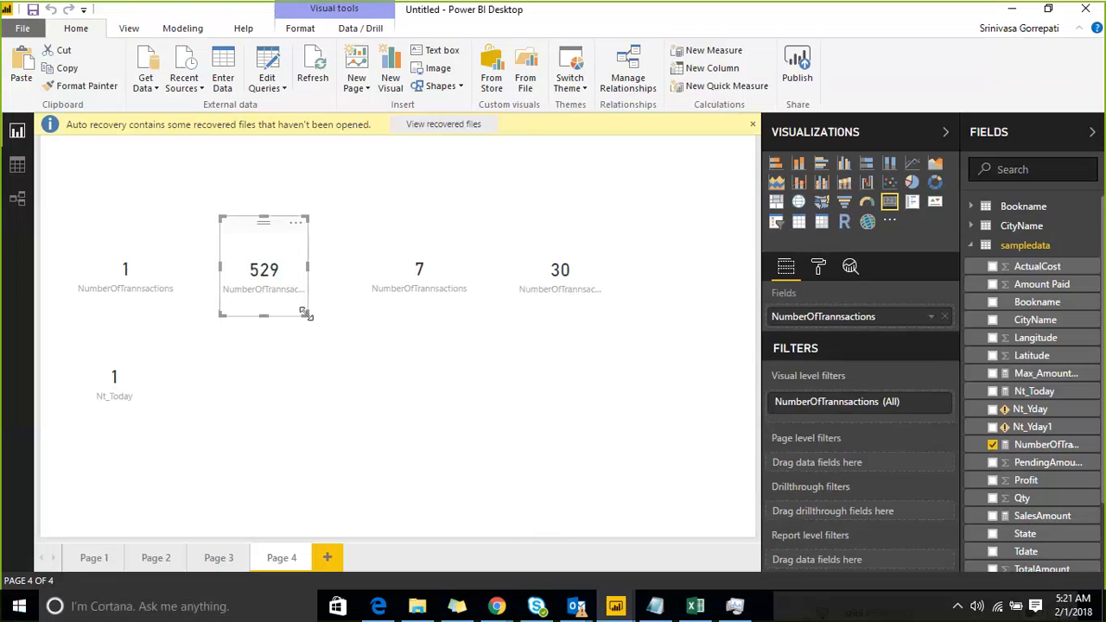
pyautogui.moveTo(306, 315)
pyautogui.mouseDown()
pyautogui.moveTo(328, 321)
pyautogui.moveTo(318, 320)
pyautogui.mouseUp()
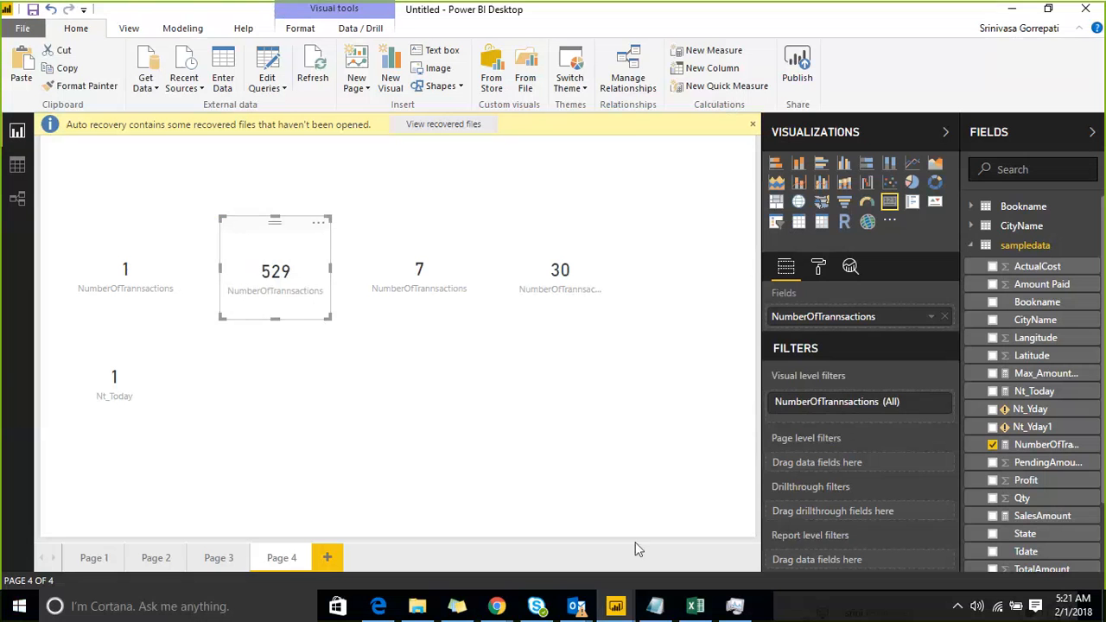
# Switch to the Proj notes, examine the date comparison in the Last30days formula, and return to the report
pyautogui.click(655, 607)
pyautogui.scroll(-7, 626, 525)
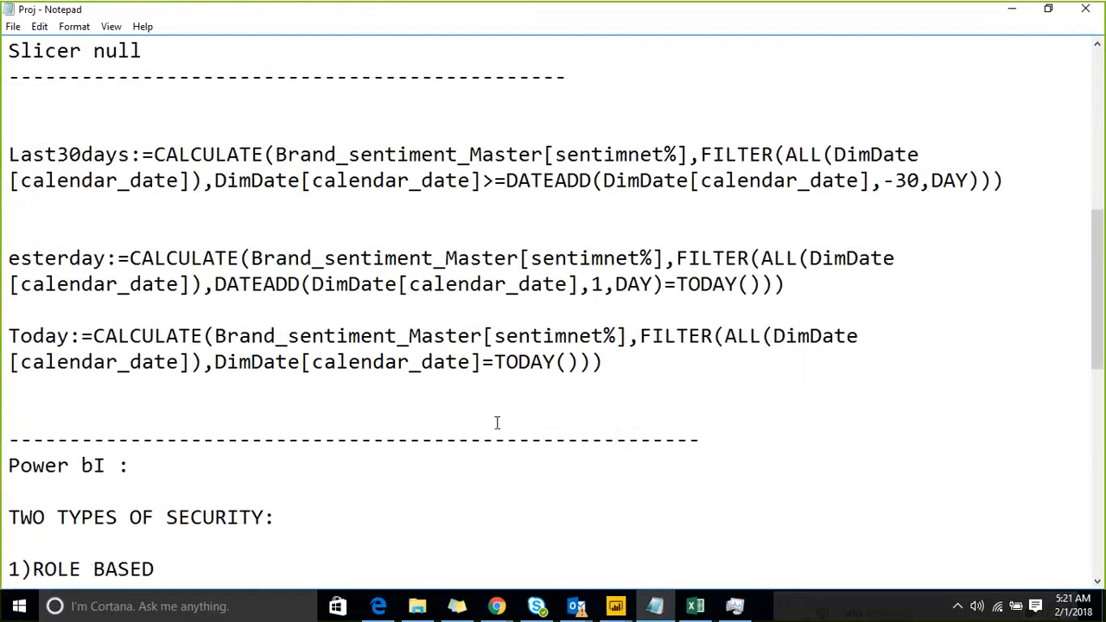
pyautogui.scroll(1, 488, 415)
pyautogui.scroll(1, 488, 415)
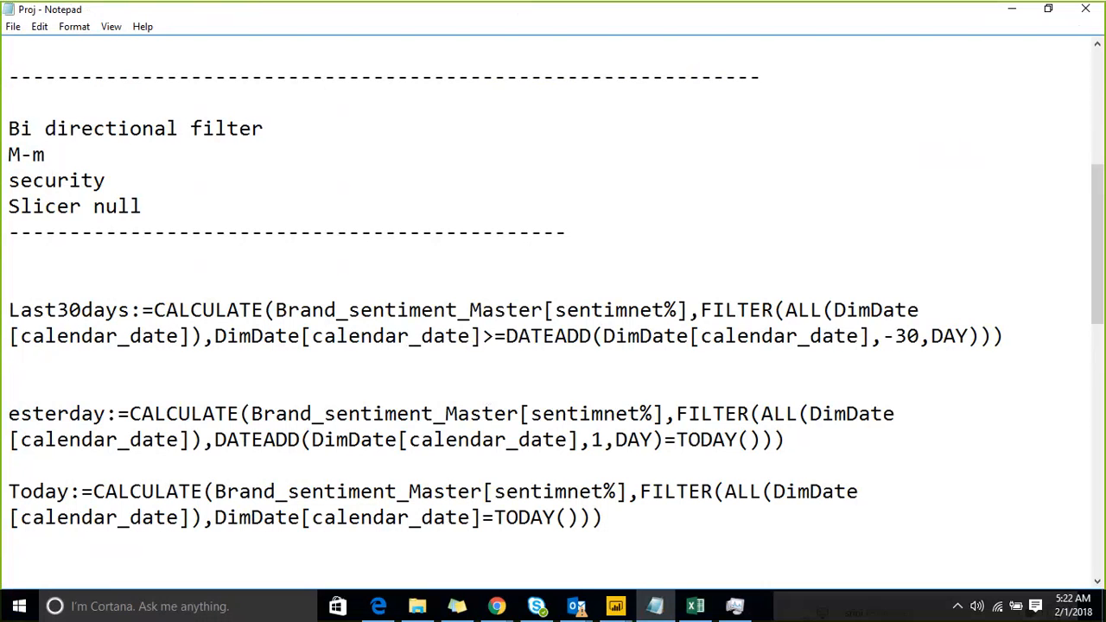
pyautogui.moveTo(216, 338); pyautogui.dragTo(482, 337)
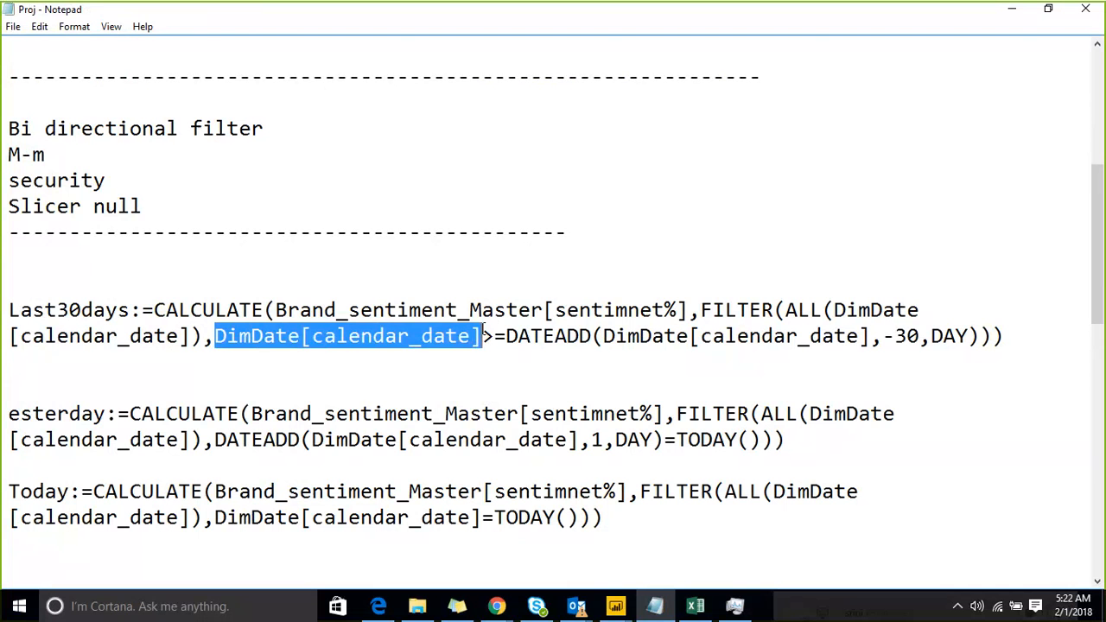
pyautogui.click(498, 338)
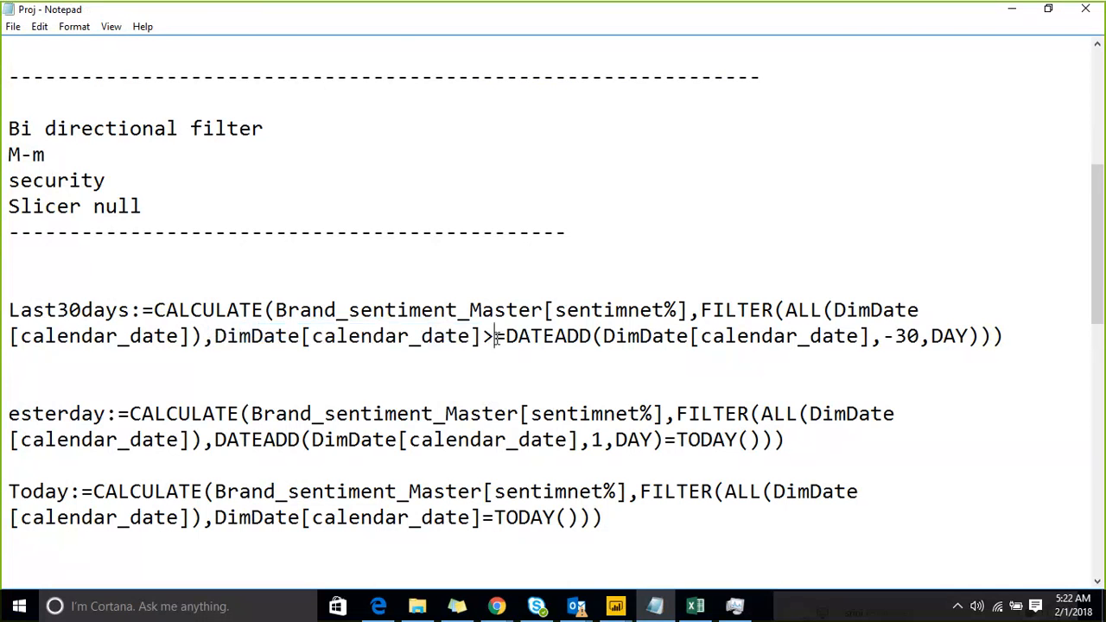
pyautogui.hotkey('shift', 'Left')
pyautogui.moveTo(500, 335); pyautogui.dragTo(505, 337)
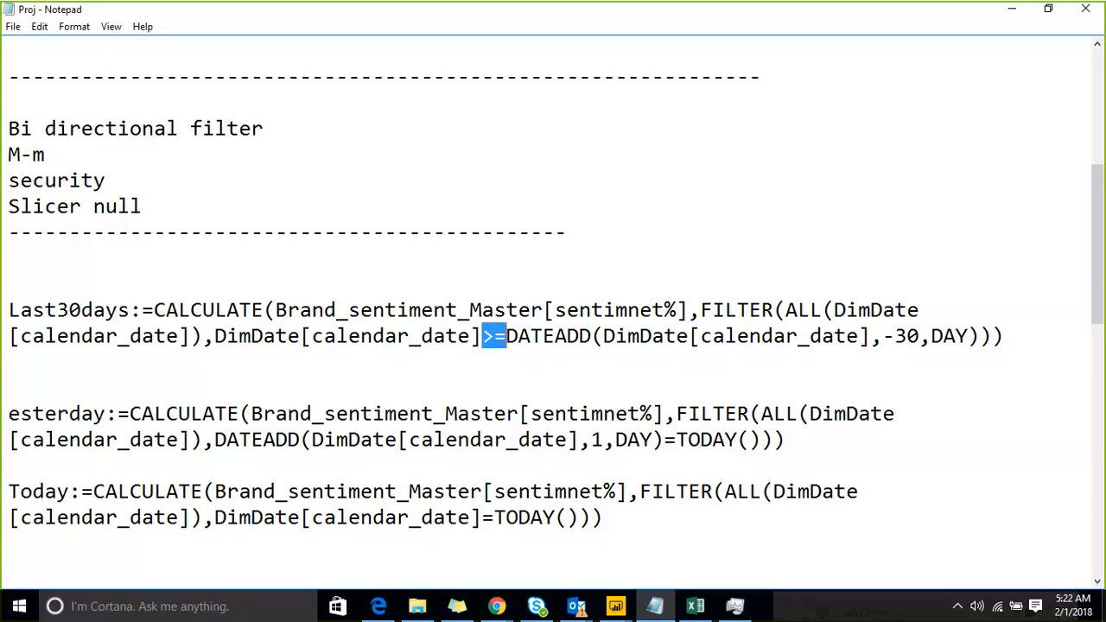
pyautogui.click(410, 540)
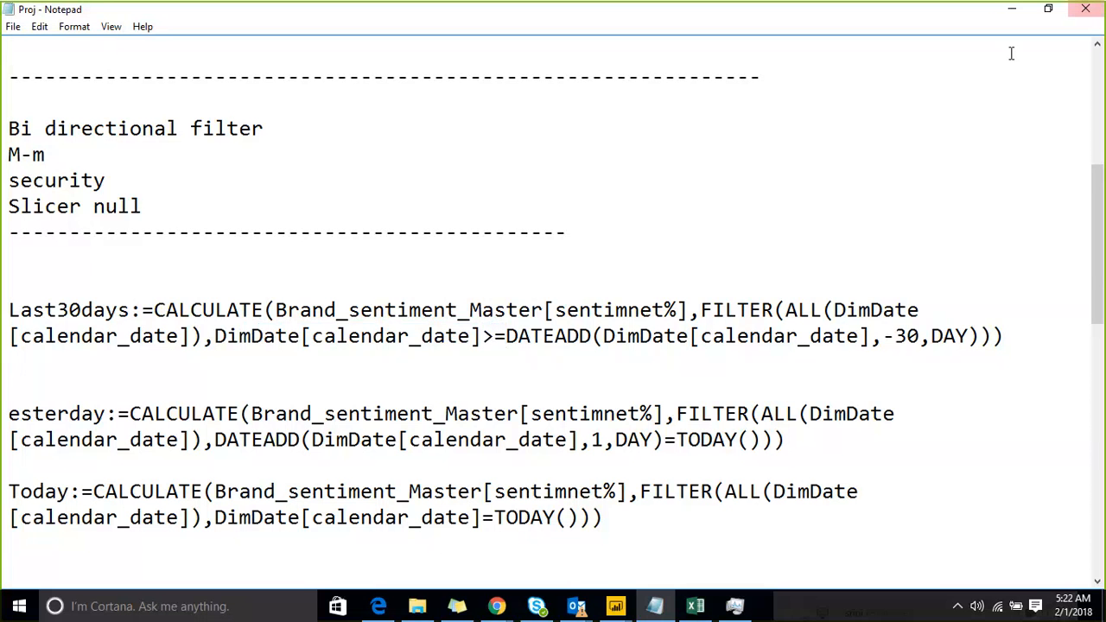
pyautogui.click(1013, 11)
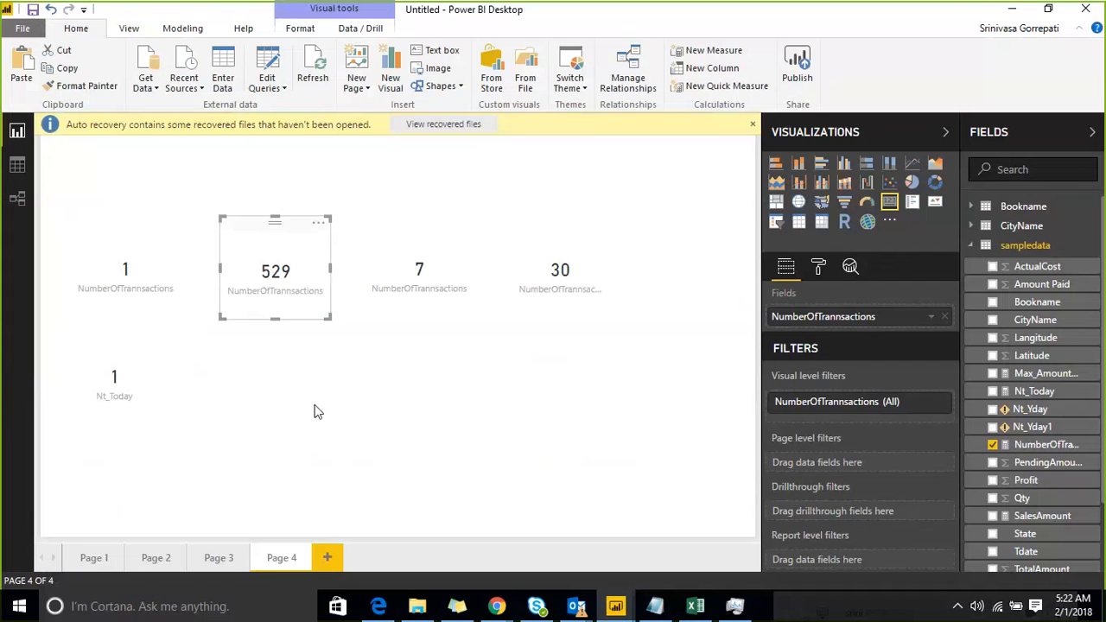
# Examine the Nt_Today card and the NumberOfTrannsactions expression inside the Nt_Today measure's formula
pyautogui.click(121, 368)
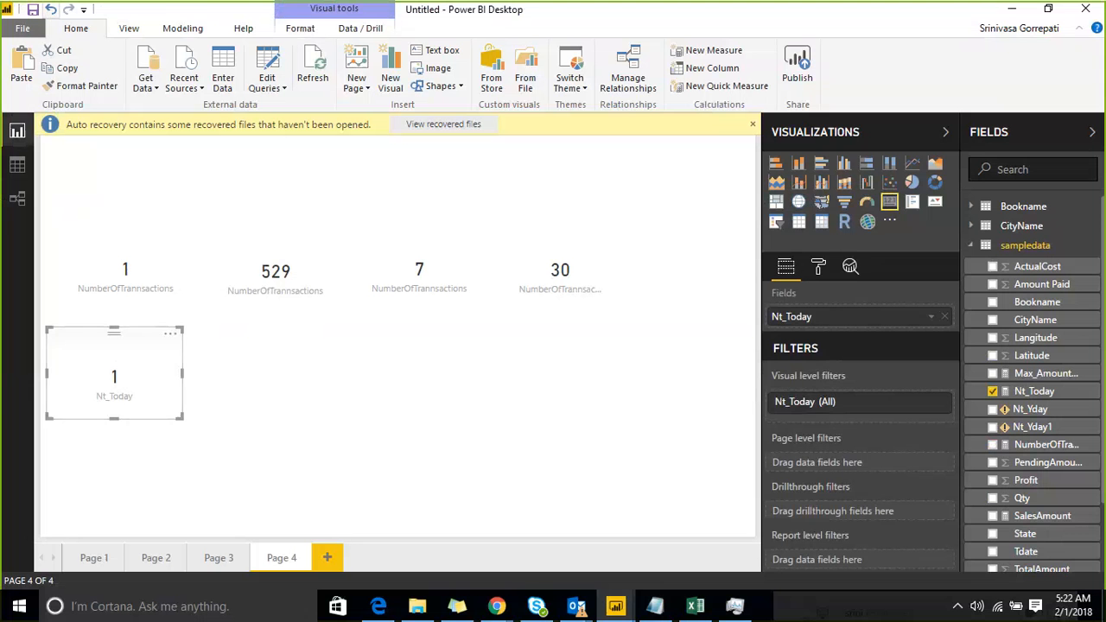
pyautogui.click(467, 417)
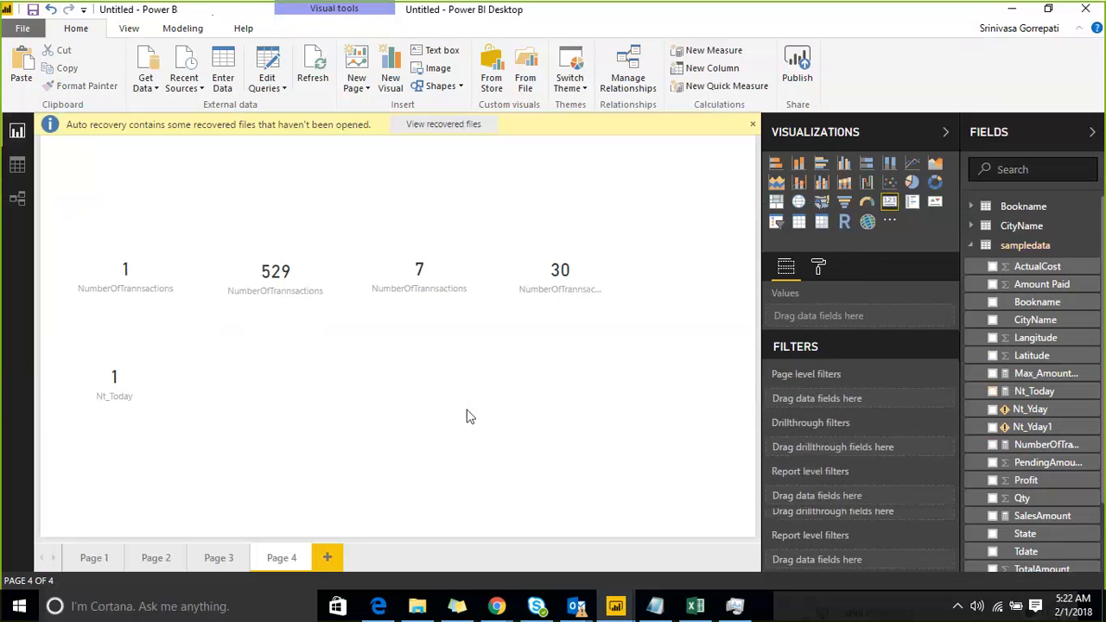
pyautogui.click(1034, 393)
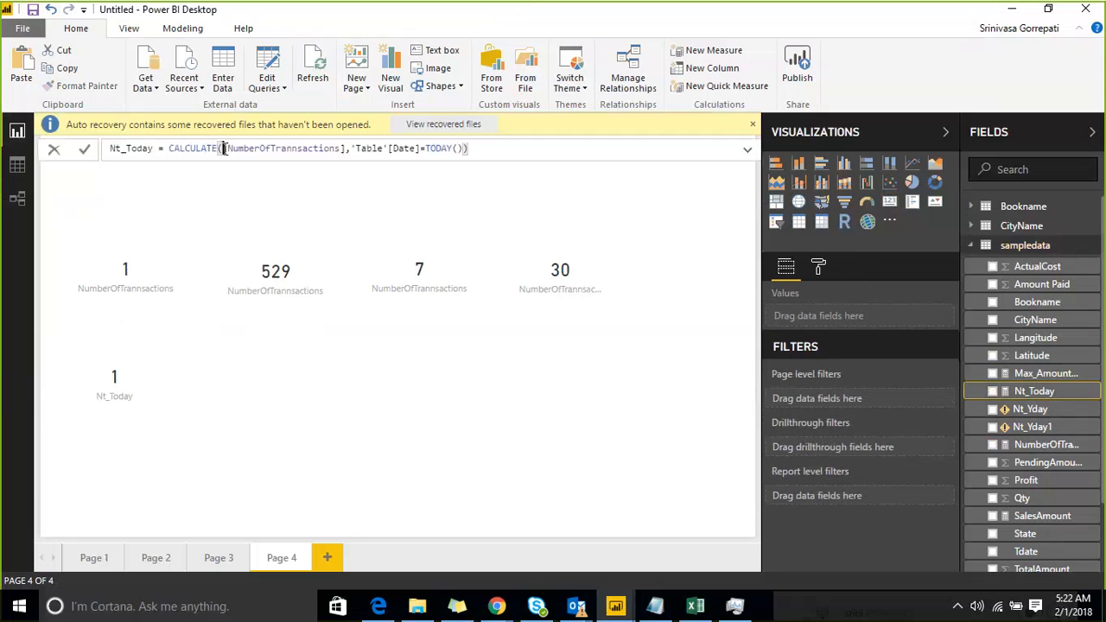
pyautogui.moveTo(223, 147); pyautogui.dragTo(344, 148)
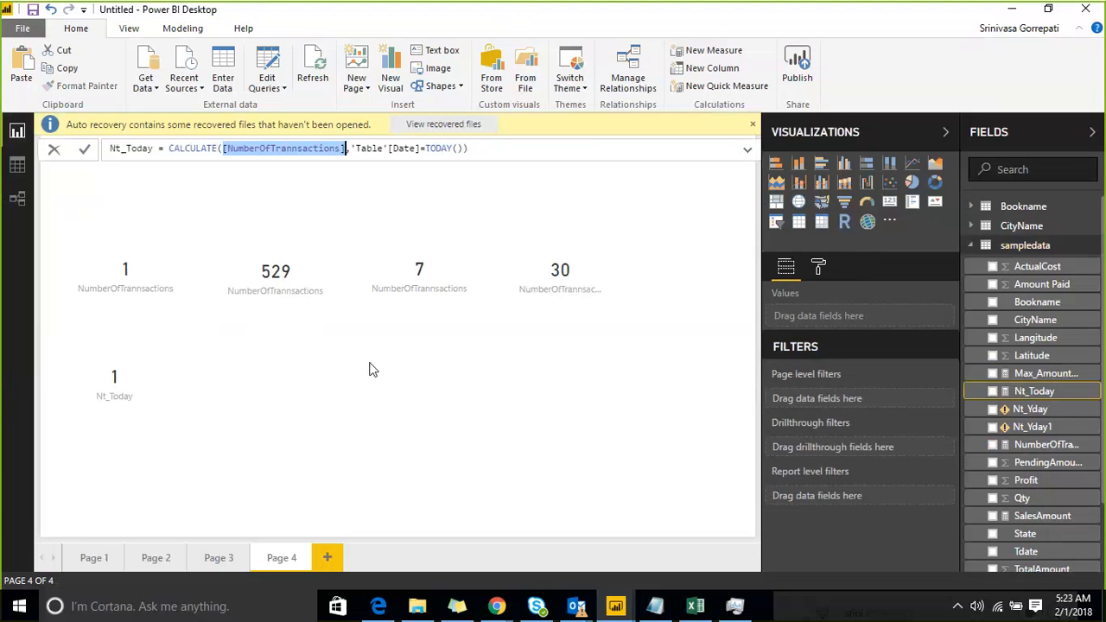
pyautogui.click(1028, 416)
pyautogui.click(675, 454)
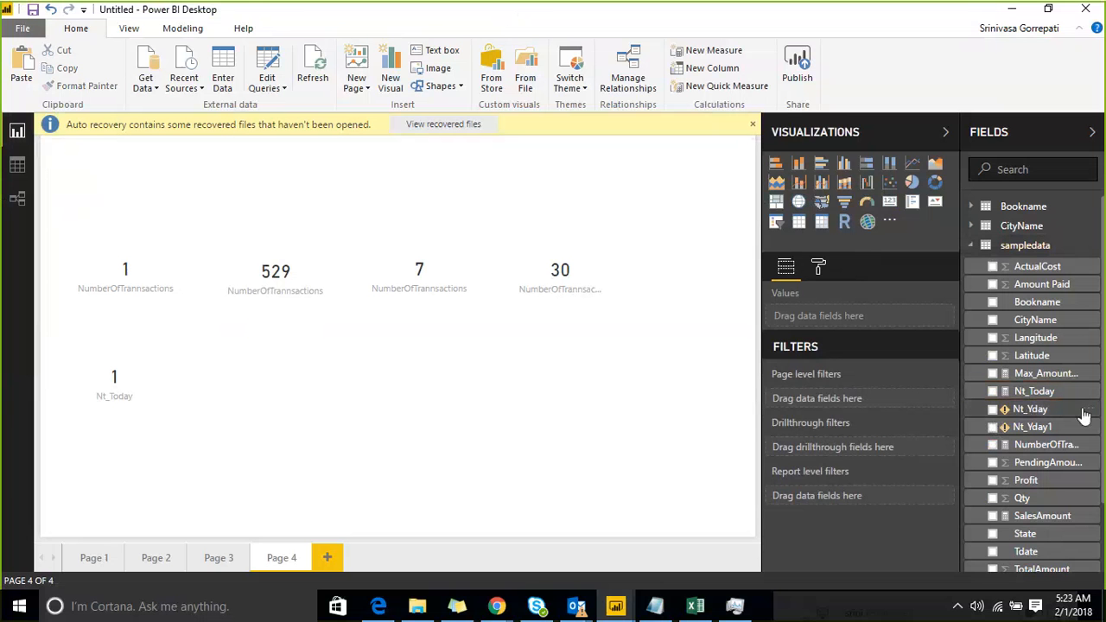
# In the Nt_Yday measure, replace the DATEADD condition after [NumberOfTrannsactions] with the start of a FILTER function
pyautogui.click(1068, 411)
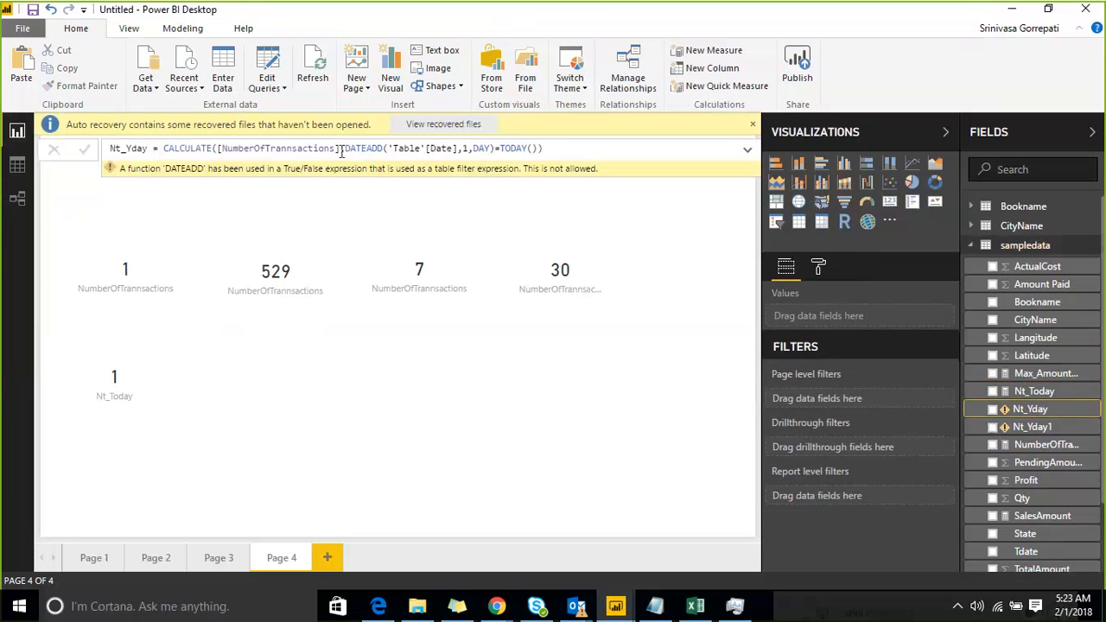
pyautogui.moveTo(346, 148); pyautogui.dragTo(546, 149)
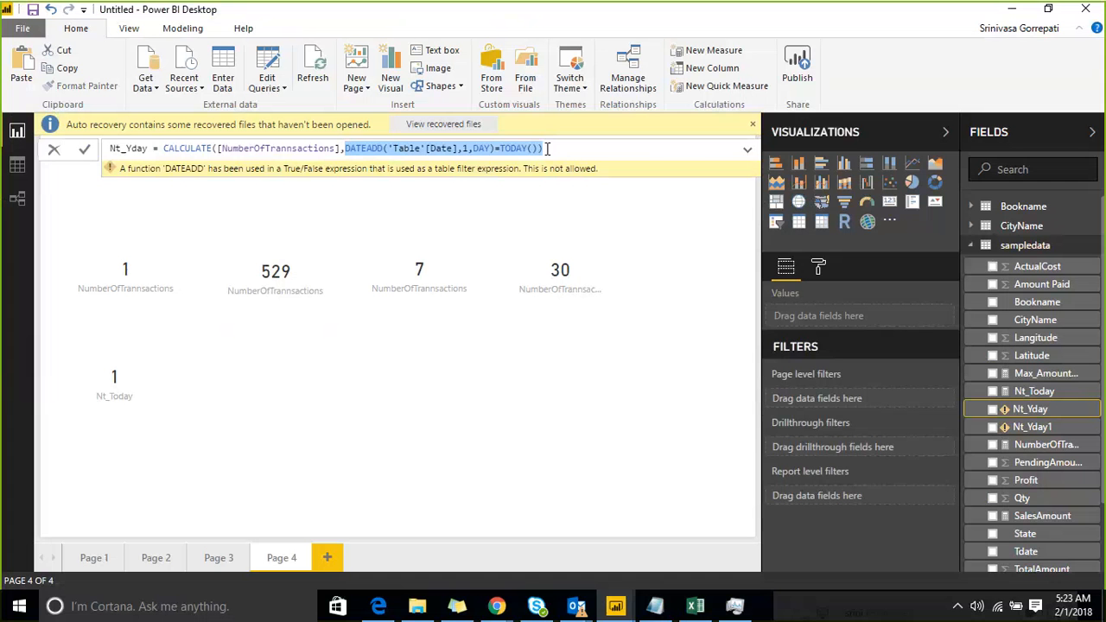
pyautogui.press('BackSpace')
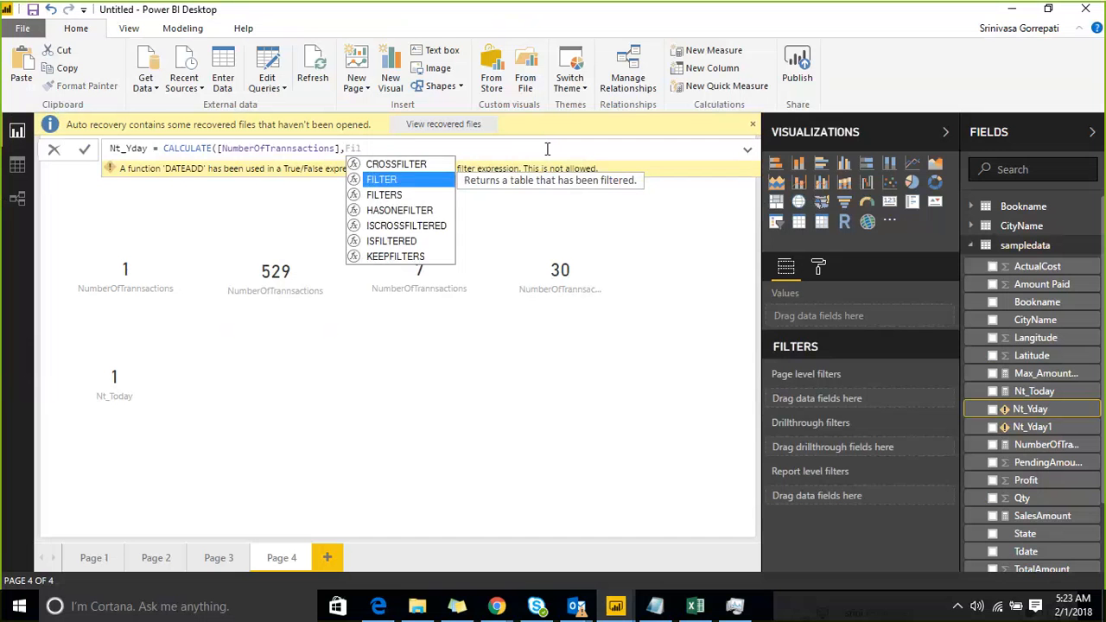
pyautogui.press('Tab')
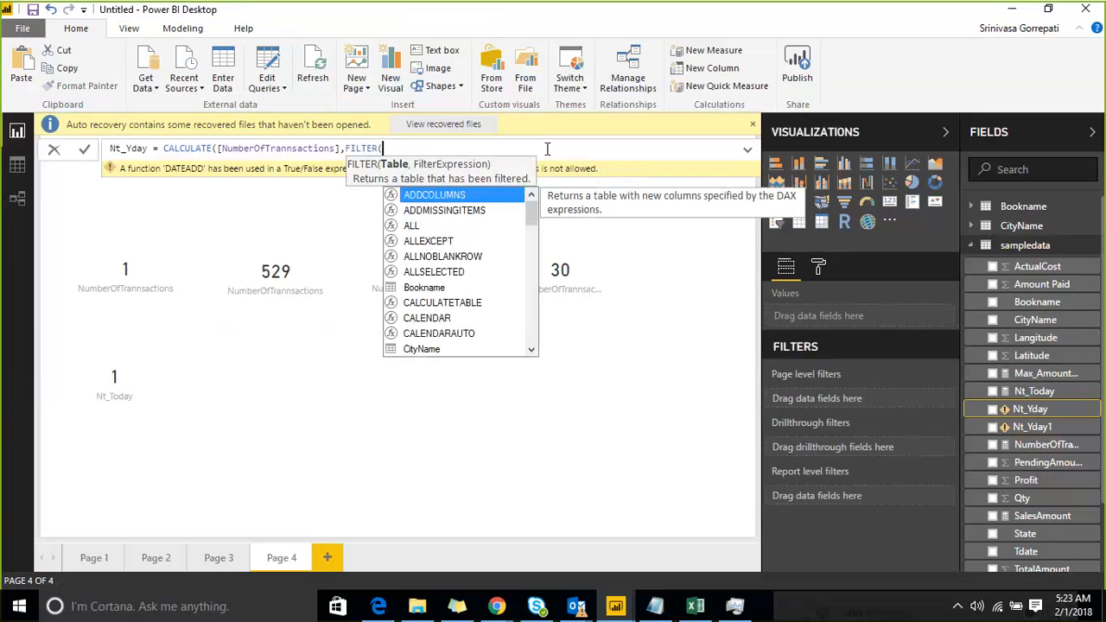
pyautogui.write('sam')
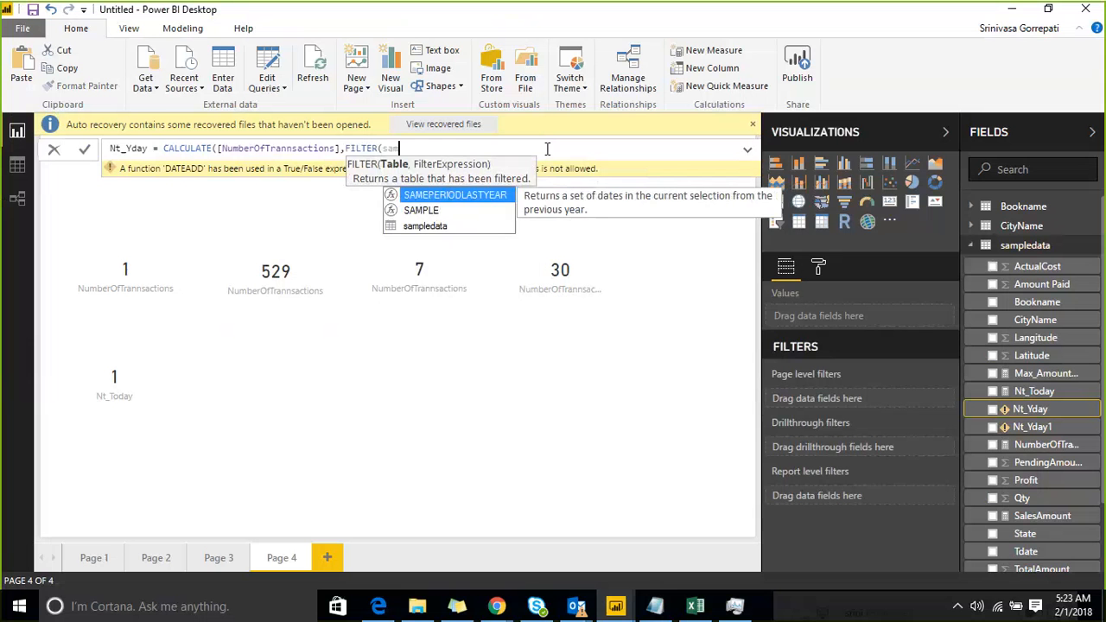
pyautogui.press('Tab')
pyautogui.press('BackSpace')
pyautogui.press('BackSpace')
pyautogui.press('BackSpace')
pyautogui.press('BackSpace')
pyautogui.press('BackSpace')
pyautogui.press('BackSpace')
pyautogui.press('BackSpace')
pyautogui.press('BackSpace')
pyautogui.press('BackSpace')
pyautogui.press('BackSpace')
pyautogui.press('BackSpace')
pyautogui.press('BackSpace')
pyautogui.press('BackSpace')
pyautogui.press('BackSpace')
pyautogui.press('BackSpace')
pyautogui.press('BackSpace')
pyautogui.press('BackSpace')
pyautogui.press('BackSpace')
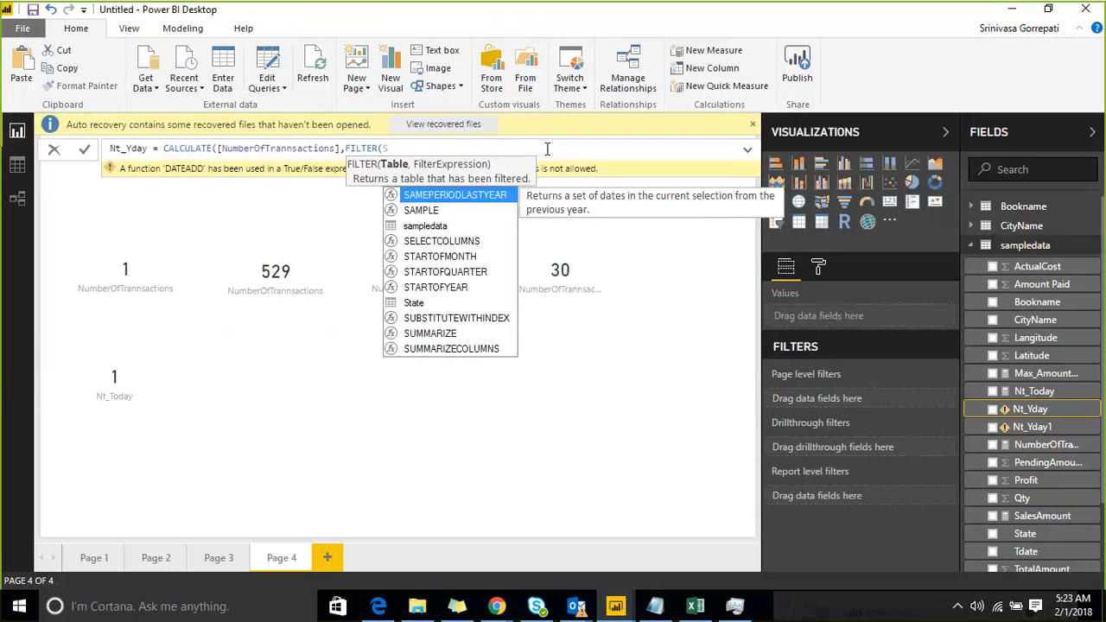
# Enter the sampledata table as the first argument of the FILTER function
pyautogui.write('a')
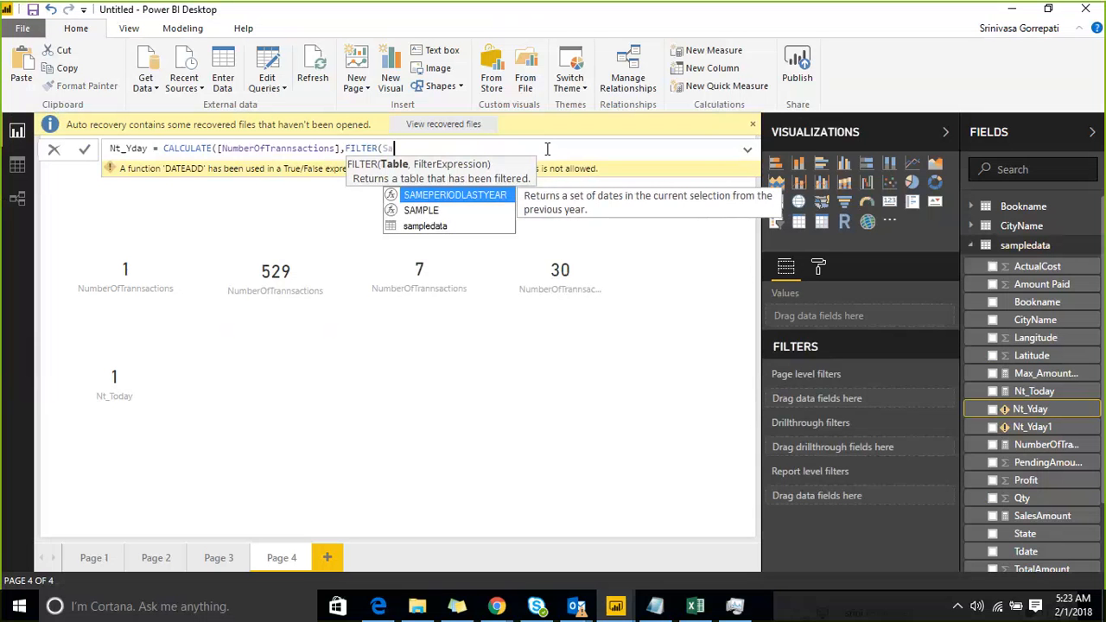
pyautogui.write('mpl')
pyautogui.press('Down')
pyautogui.press('Tab')
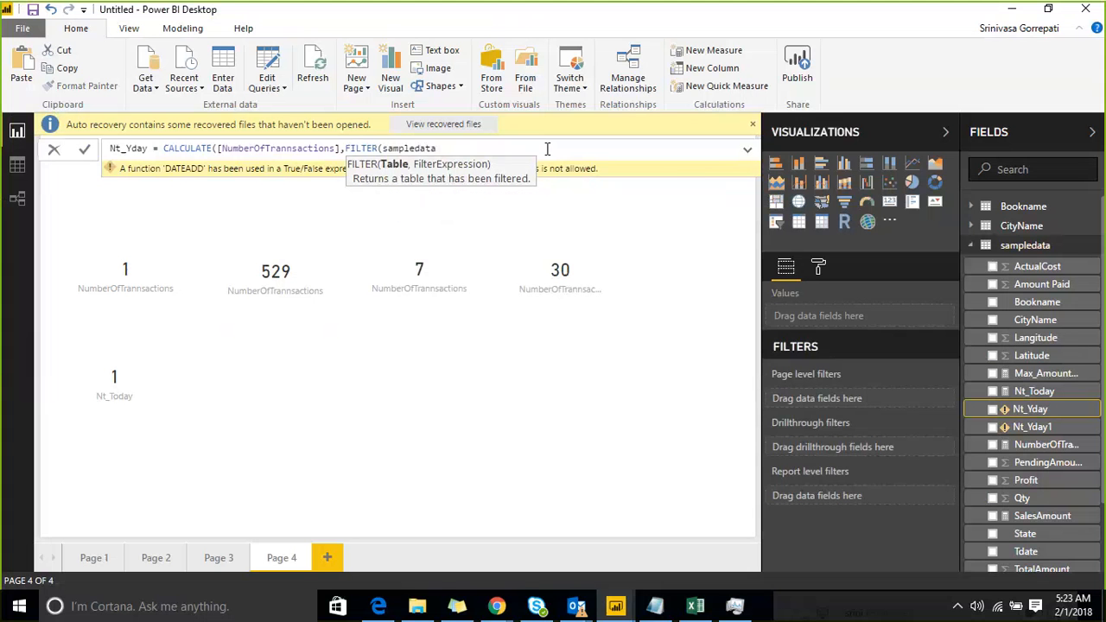
pyautogui.write(',')
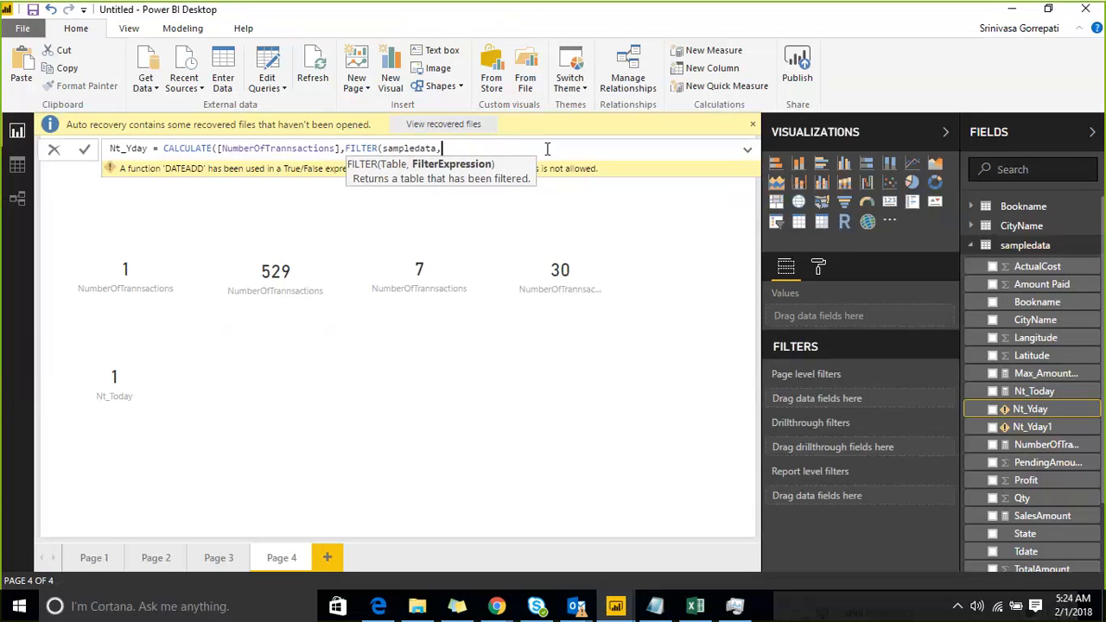
# Begin the filter expression of the Nt_Yday formula with the DATEADD function
pyautogui.write('dat')
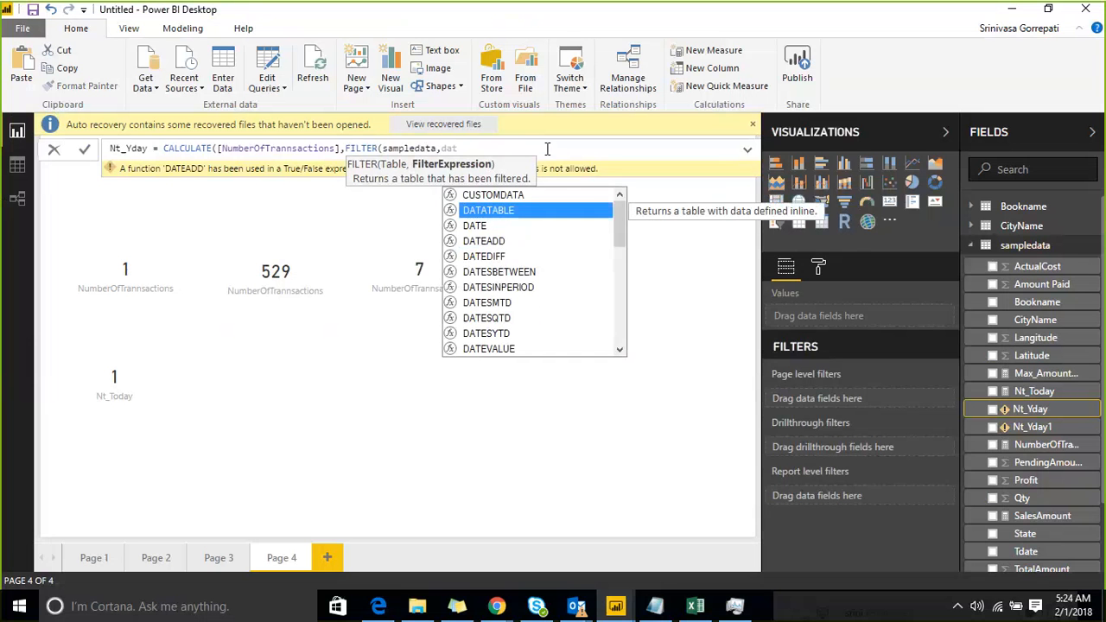
pyautogui.press('Down')
pyautogui.press('Down')
pyautogui.press('Tab')
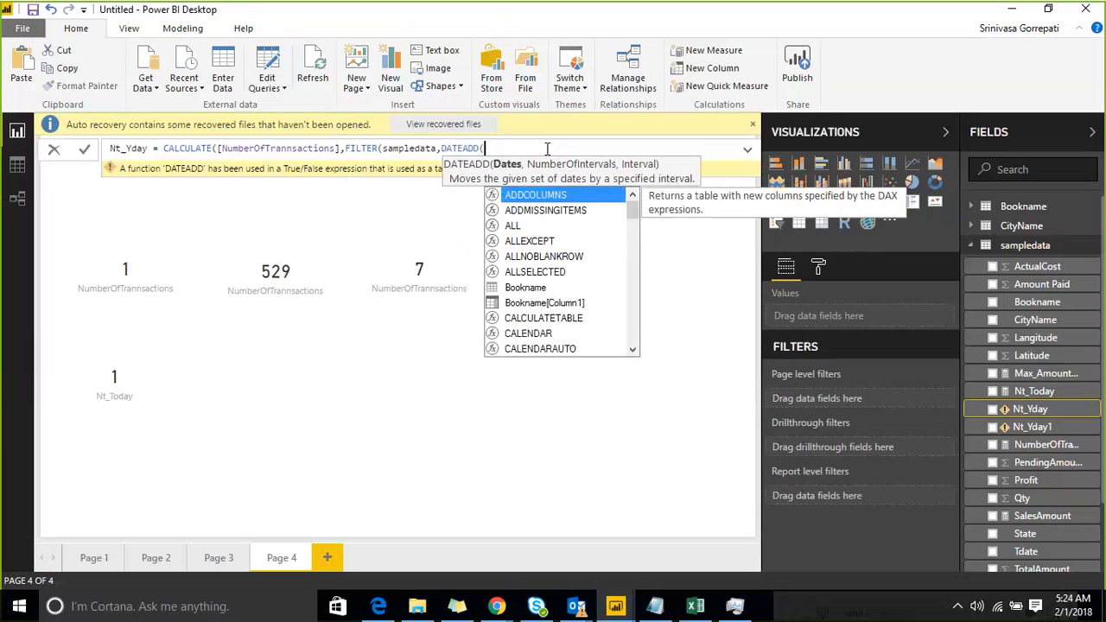
# Insert the sampledata[Tdate] column as the Dates argument of DATEADD
pyautogui.write('dat')
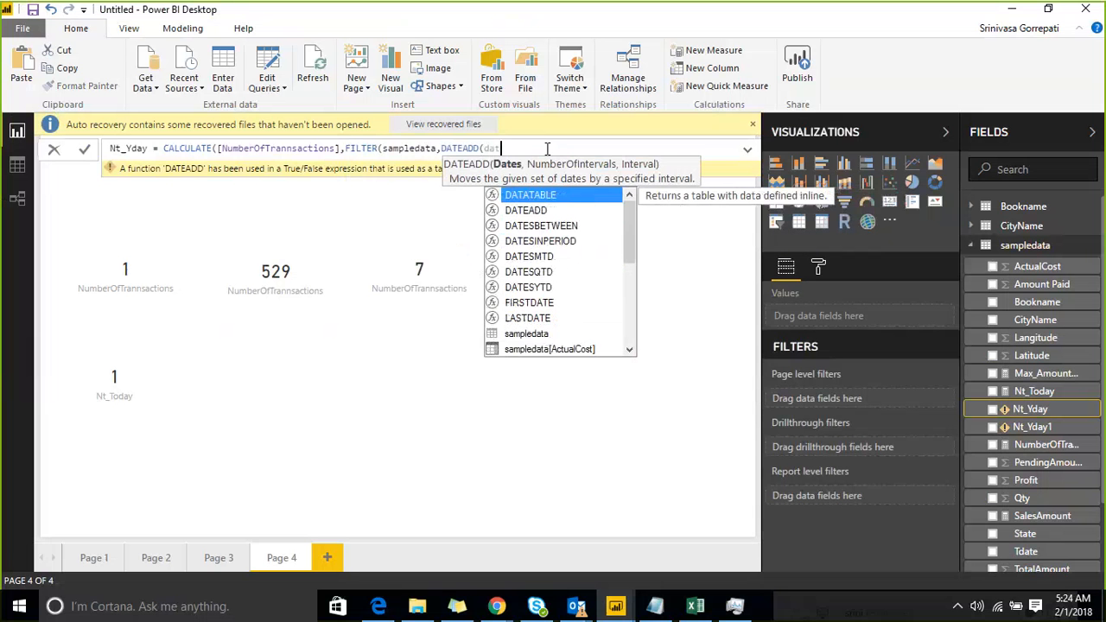
pyautogui.press('Down')
pyautogui.press('Down')
pyautogui.press('Down')
pyautogui.press('Down')
pyautogui.press('Down')
pyautogui.press('Down')
pyautogui.press('Down')
pyautogui.press('Down')
pyautogui.press('Down')
pyautogui.press('Down')
pyautogui.press('Down')
pyautogui.press('Down')
pyautogui.press('Down')
pyautogui.press('Down')
pyautogui.press('Down')
pyautogui.press('Down')
pyautogui.press('Down')
pyautogui.press('Down')
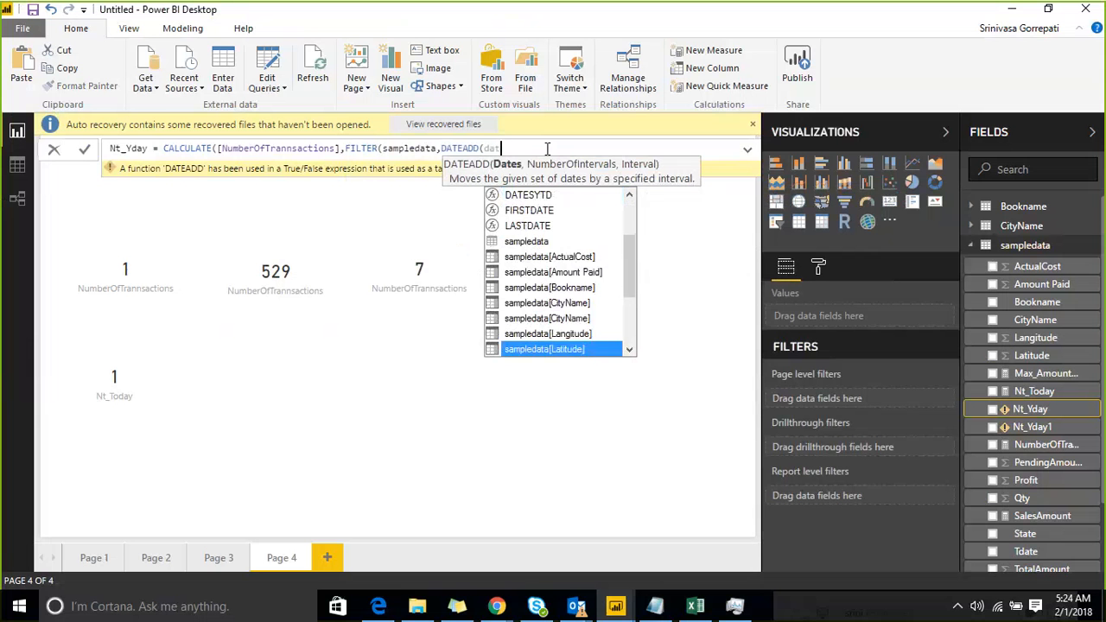
pyautogui.press('Down')
pyautogui.press('Down')
pyautogui.press('Down')
pyautogui.press('Down')
pyautogui.press('Up')
pyautogui.press('Up')
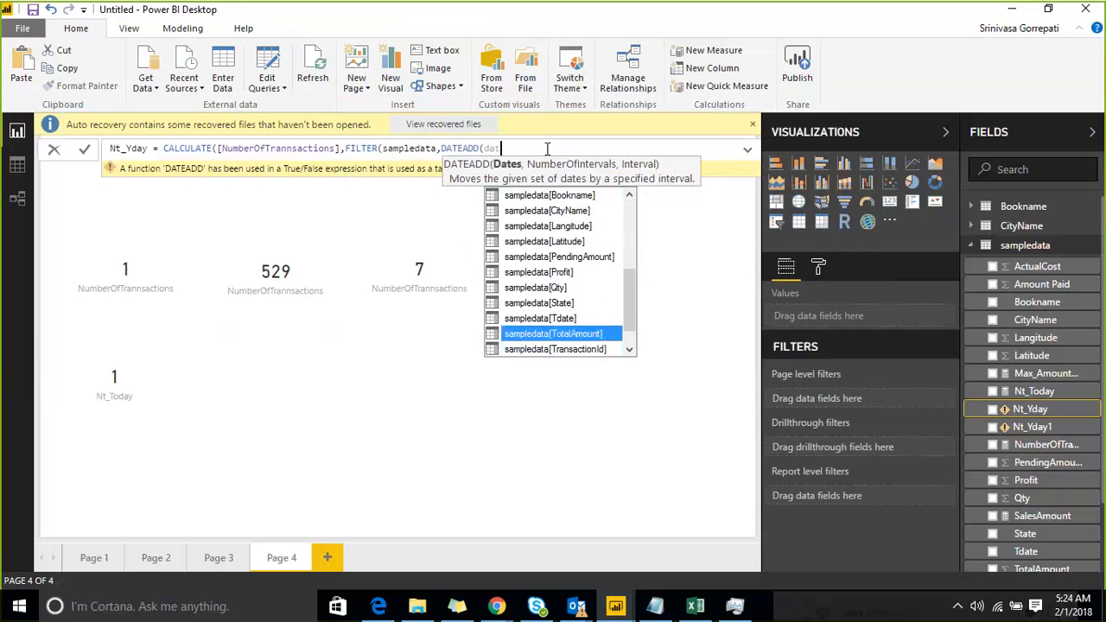
pyautogui.press('Tab')
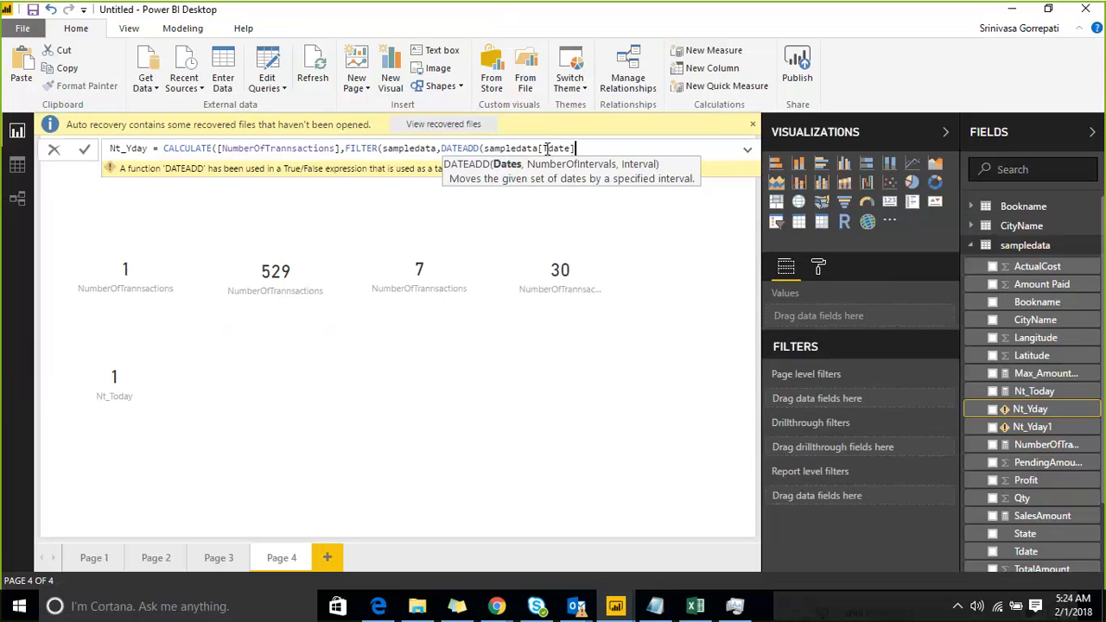
# Complete the DATEADD function with 1 as the number of intervals and DAY as the interval
pyautogui.write(',')
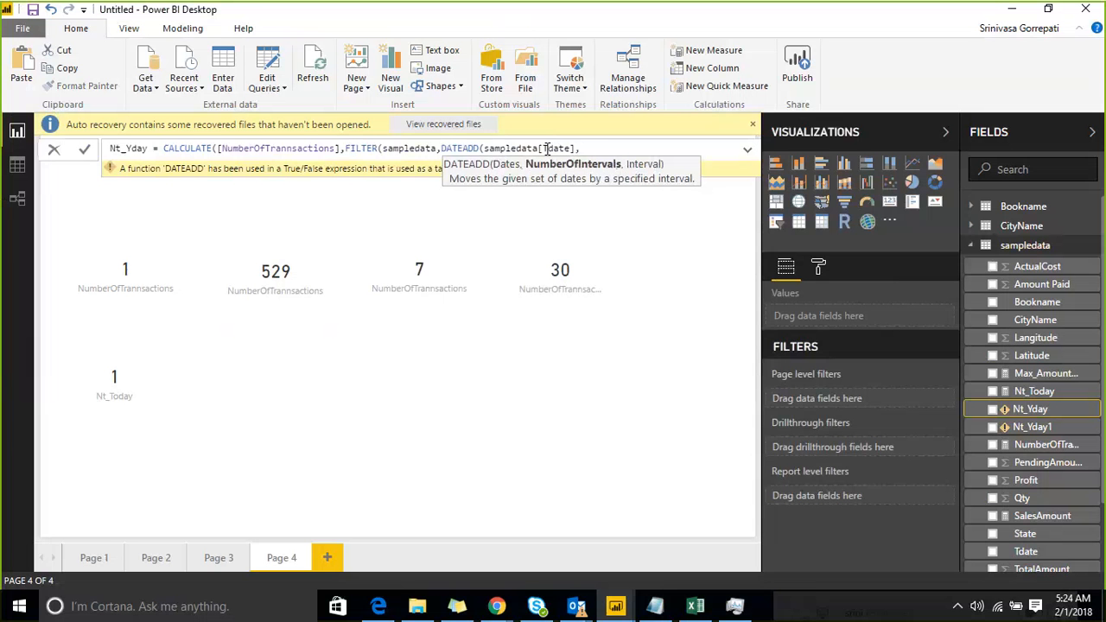
pyautogui.write('1,DAY')
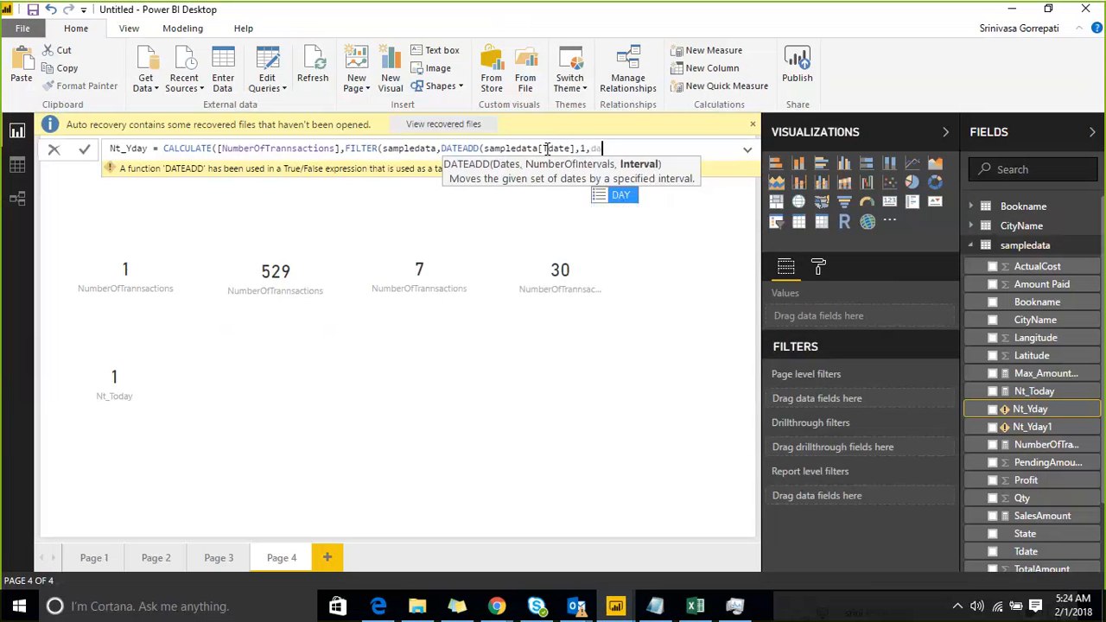
pyautogui.write(')')
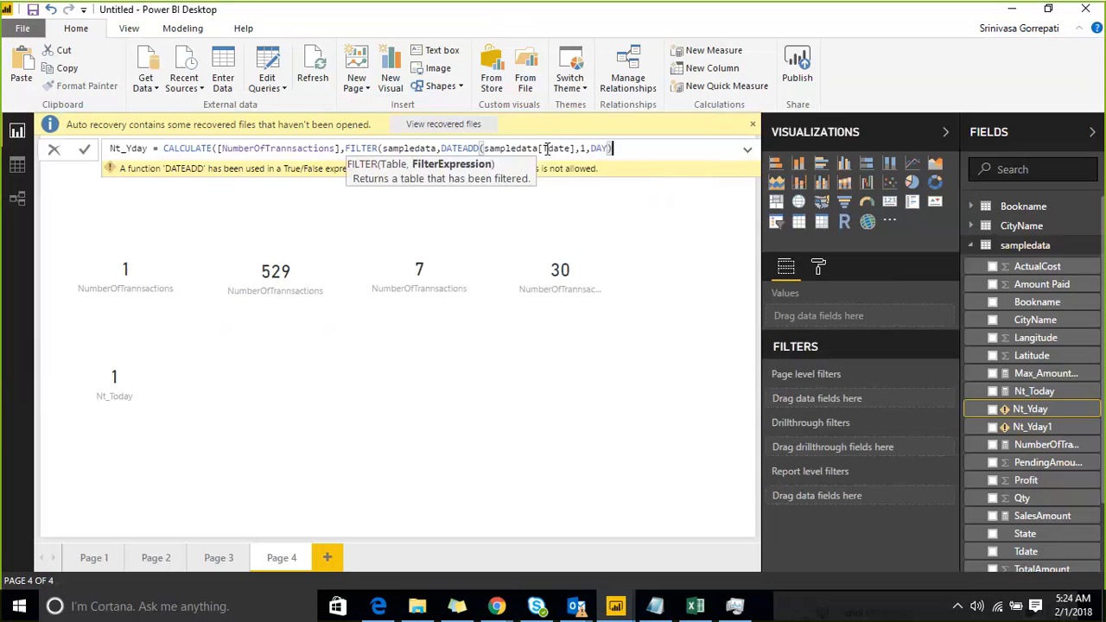
# Compare the DATEADD result with TODAY(), close the FILTER and CALCULATE functions, and commit the Nt_Yday formula
pyautogui.write('=ti')
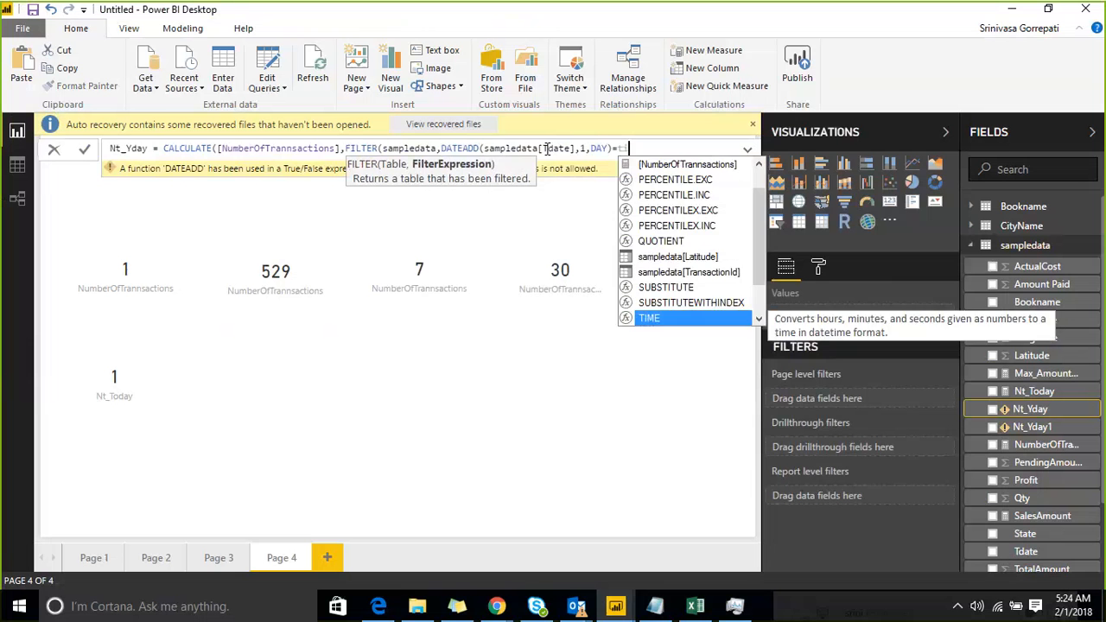
pyautogui.press('BackSpace')
pyautogui.write('oday')
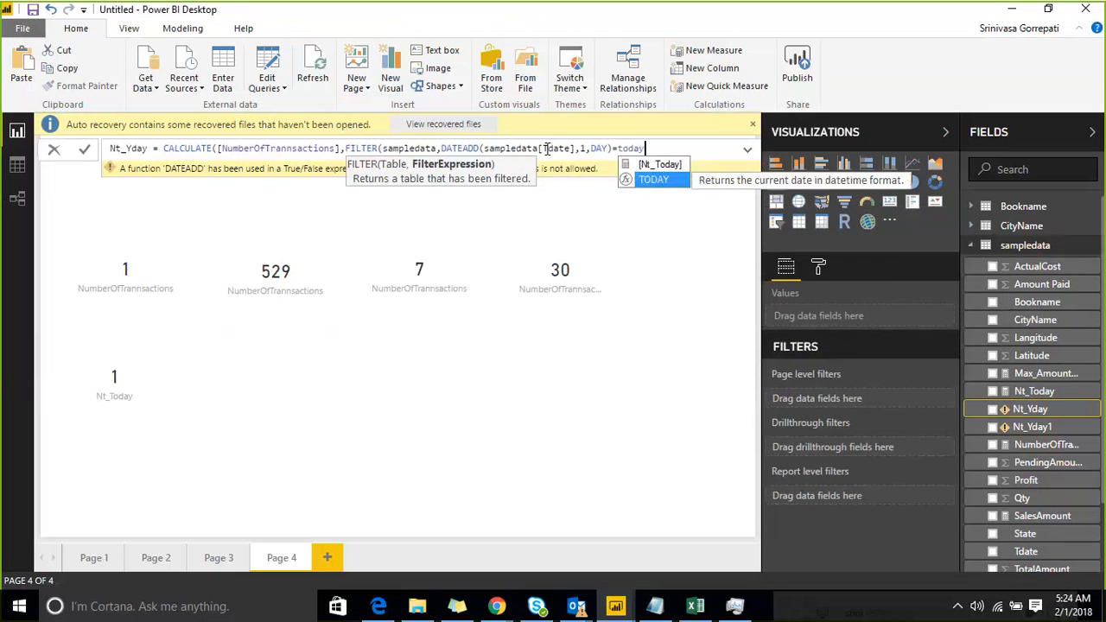
pyautogui.press('Tab')
pyautogui.write(')')
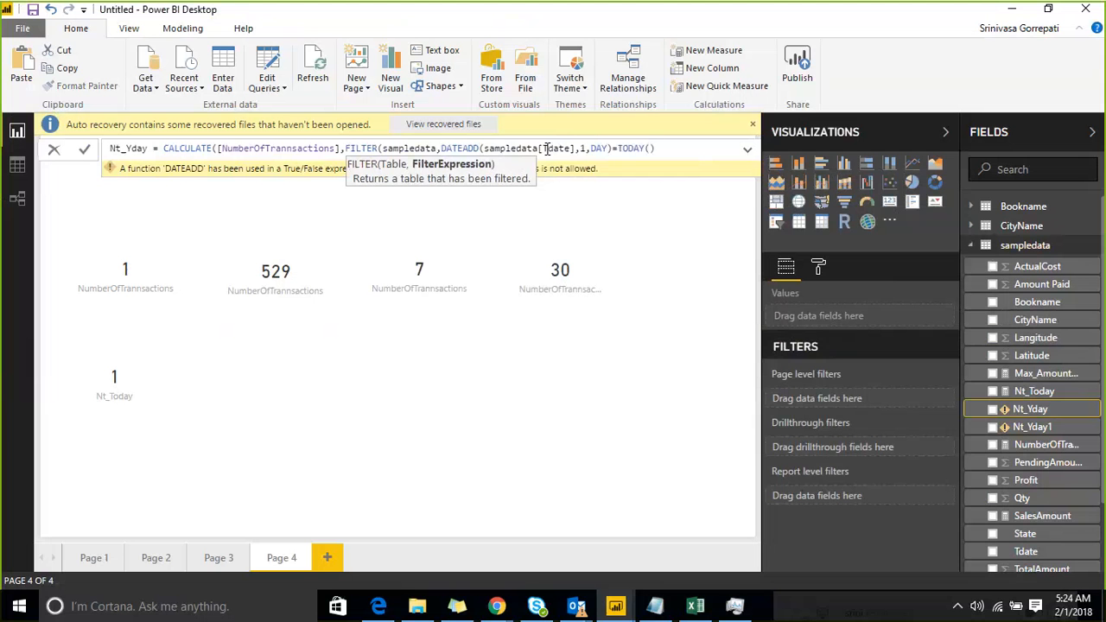
pyautogui.write(')')
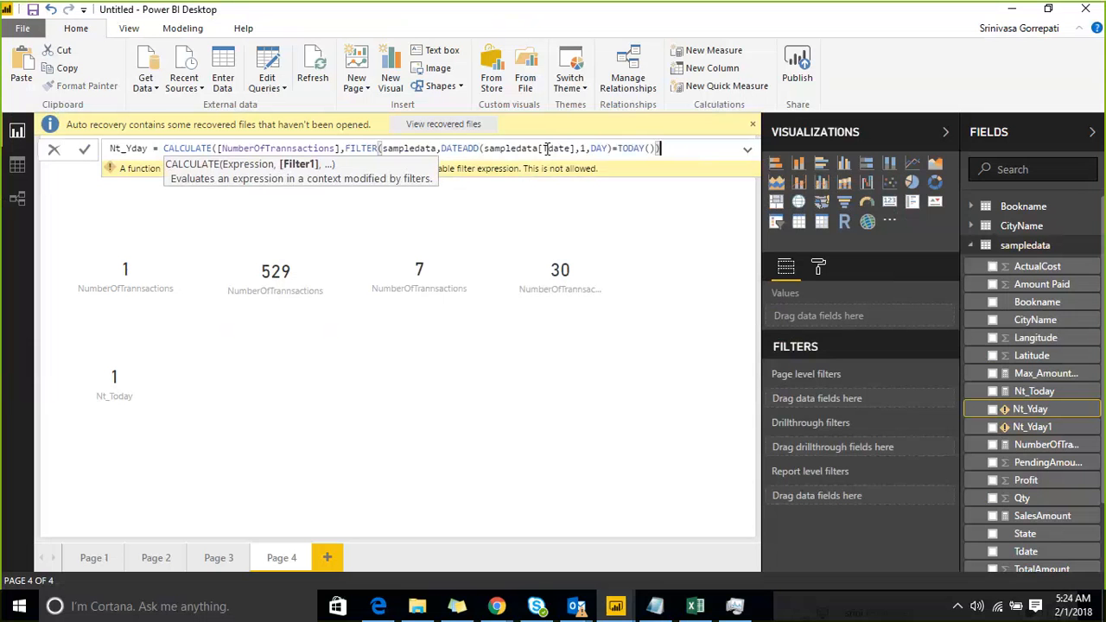
pyautogui.write(')')
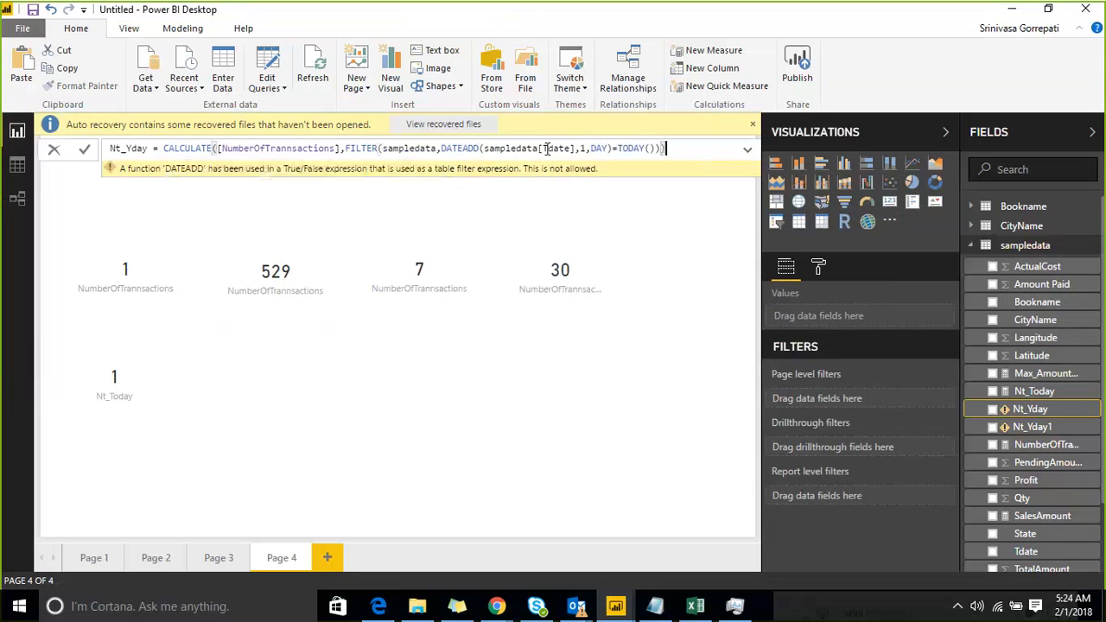
pyautogui.click(546, 148)
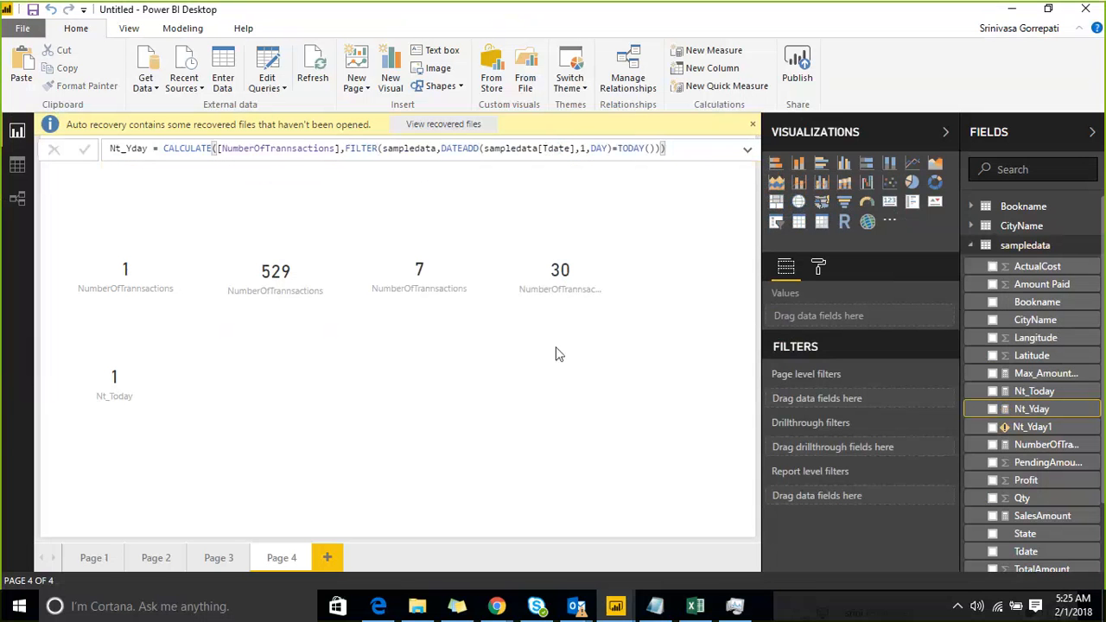
# Add a card visual showing the Nt_Yday measure to Page 4
pyautogui.click(668, 297)
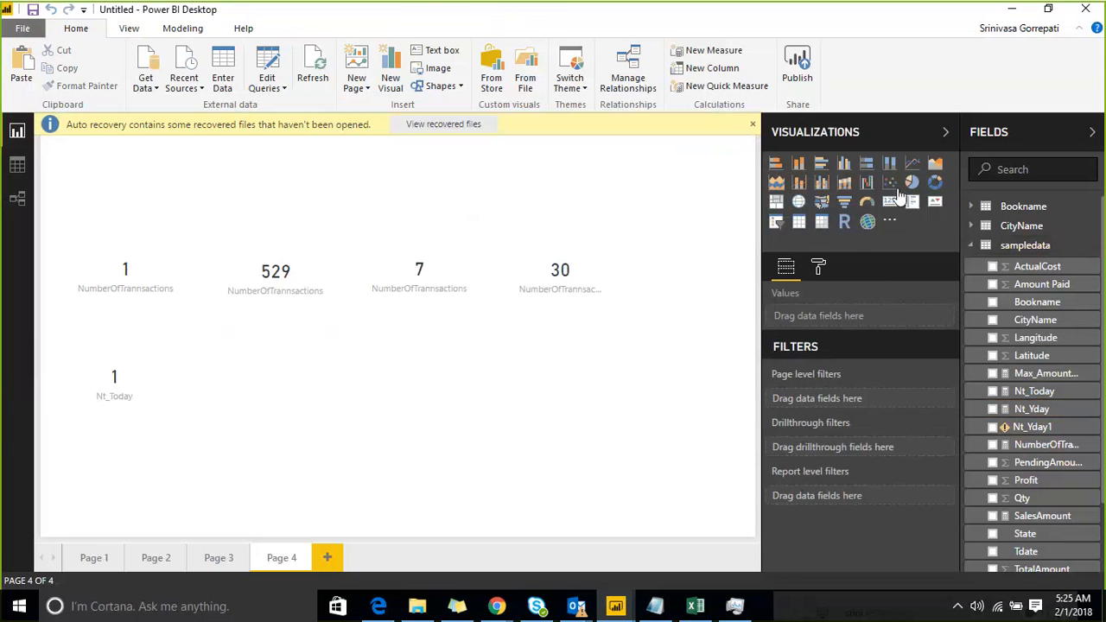
pyautogui.click(890, 204)
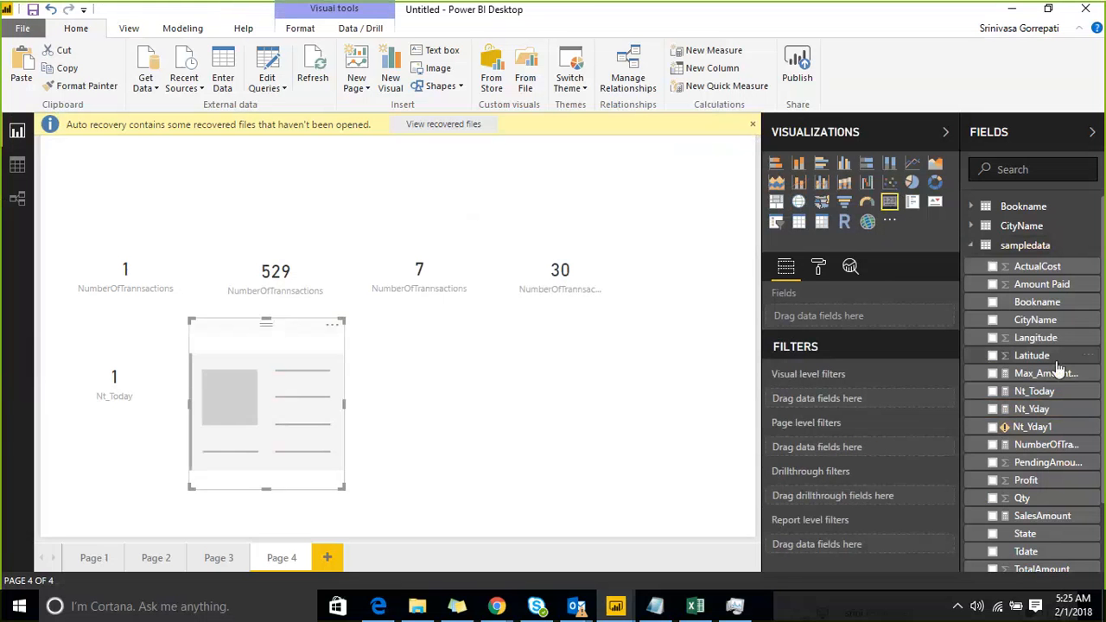
pyautogui.click(992, 409)
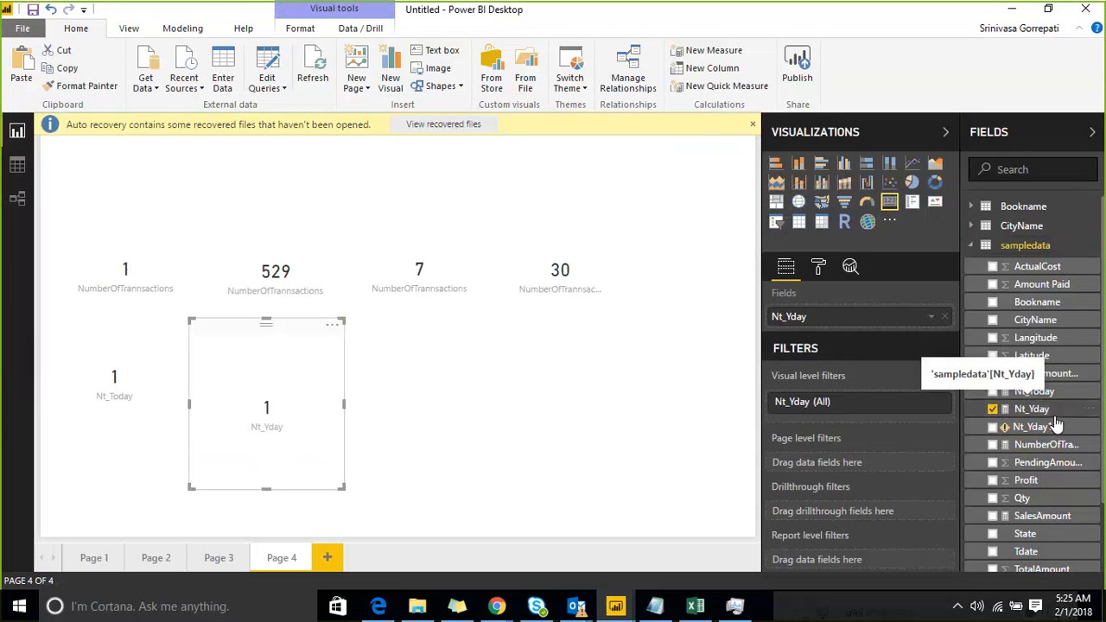
pyautogui.click(567, 402)
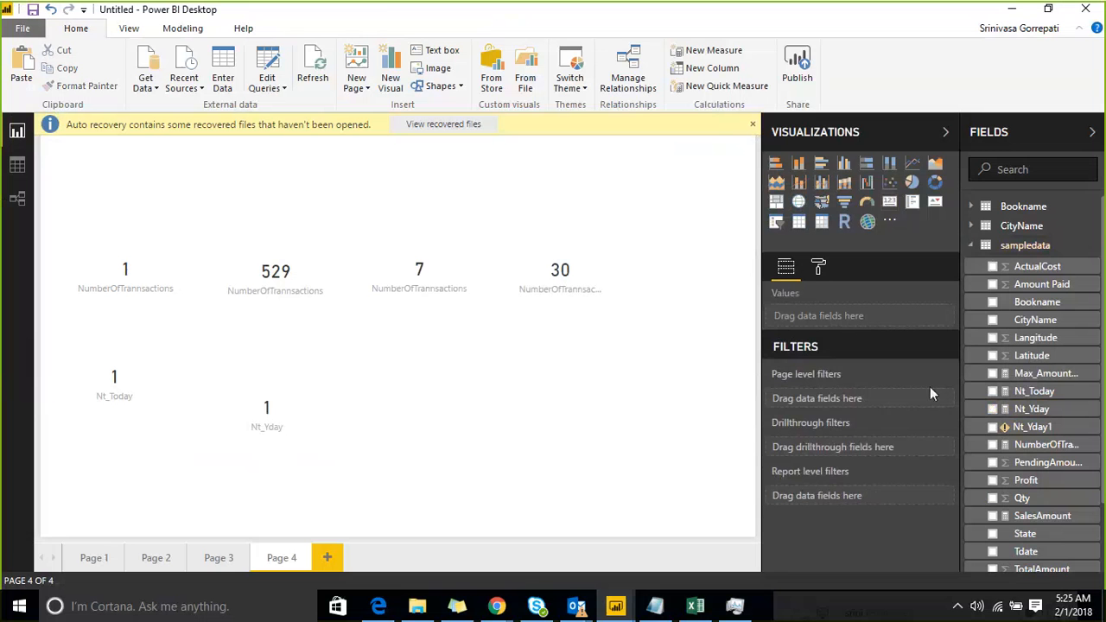
# Copy the complete FILTER expression, without the enclosing CALCULATE, from the Nt_Yday measure's formula
pyautogui.click(1041, 413)
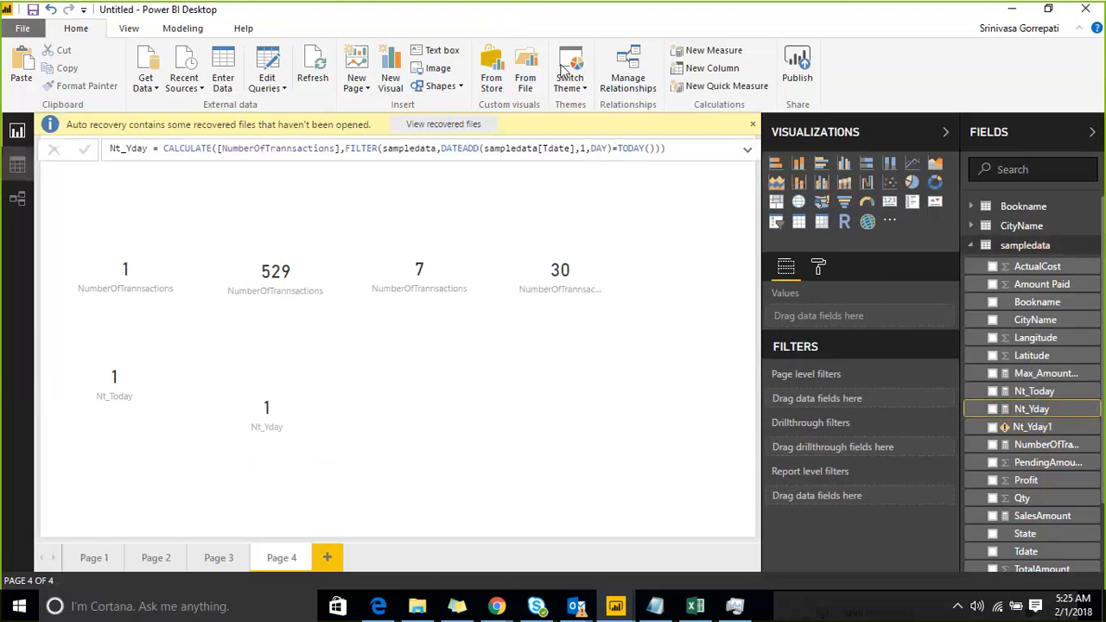
pyautogui.moveTo(346, 149); pyautogui.dragTo(662, 148)
pyautogui.hotkey('ctrl', 'c')
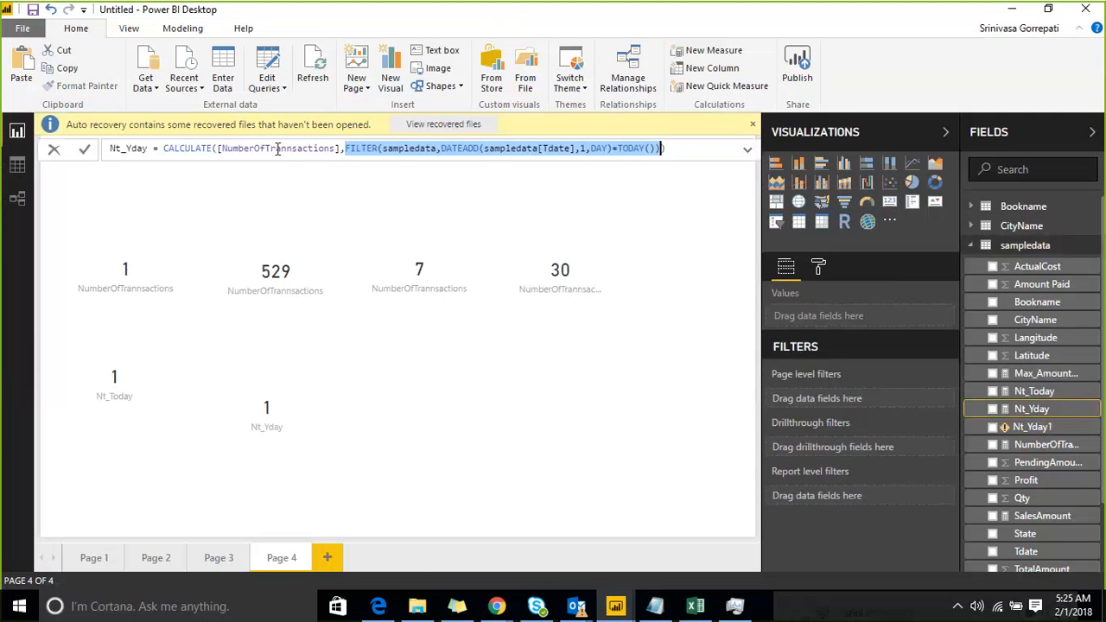
pyautogui.click(161, 199)
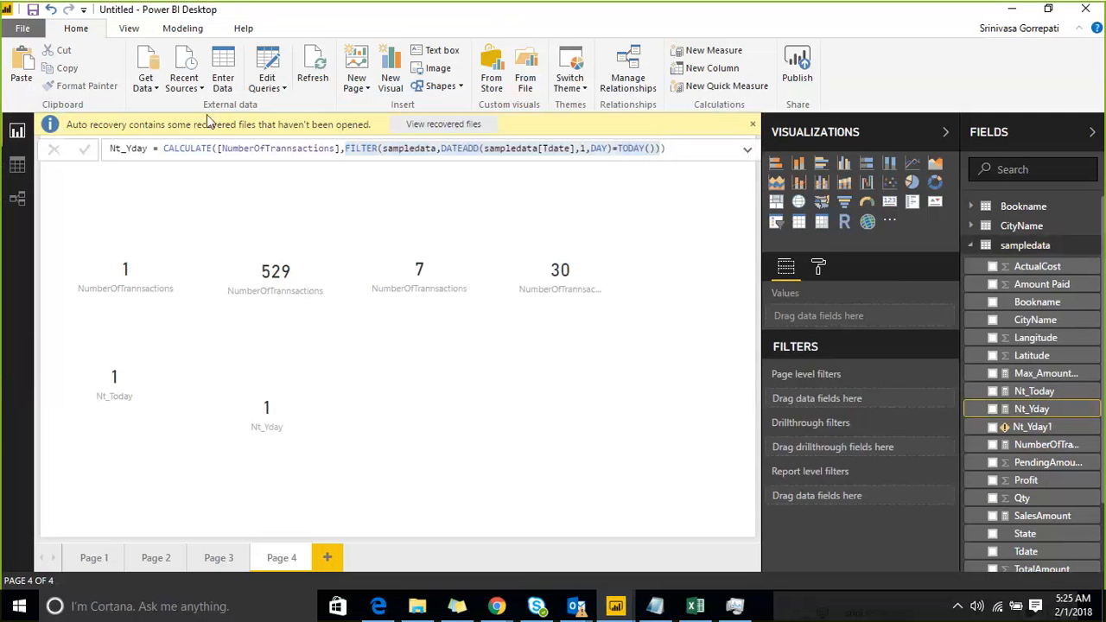
# Create a new calculated table from the copied expression FILTER(sampledata,DATEADD(sampledata[Tdate],1,DAY)=TODAY())
pyautogui.click(176, 30)
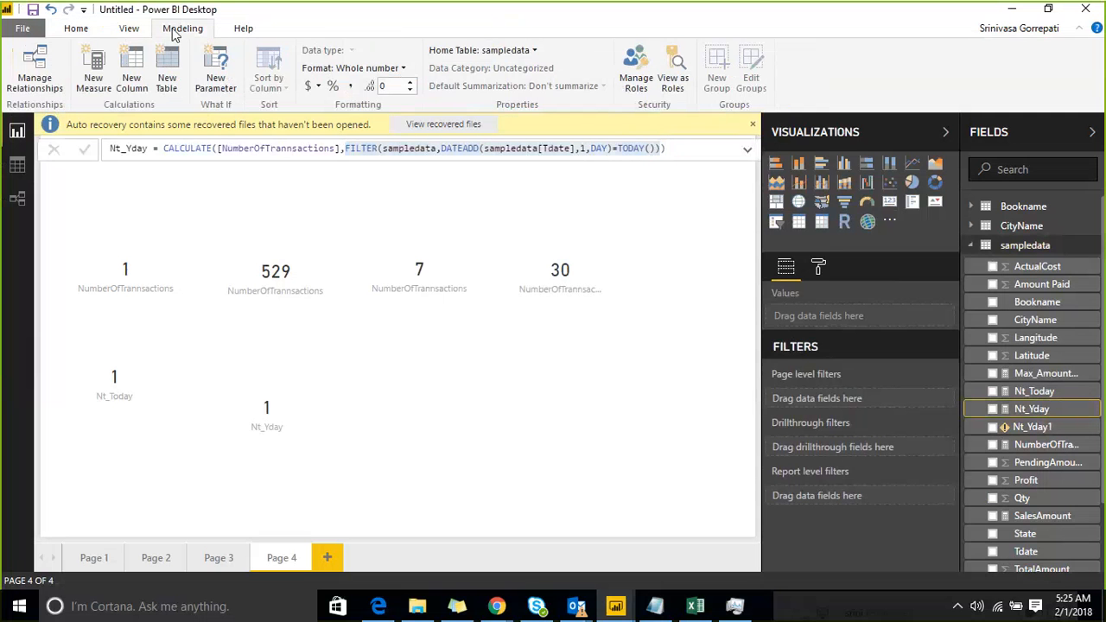
pyautogui.click(167, 82)
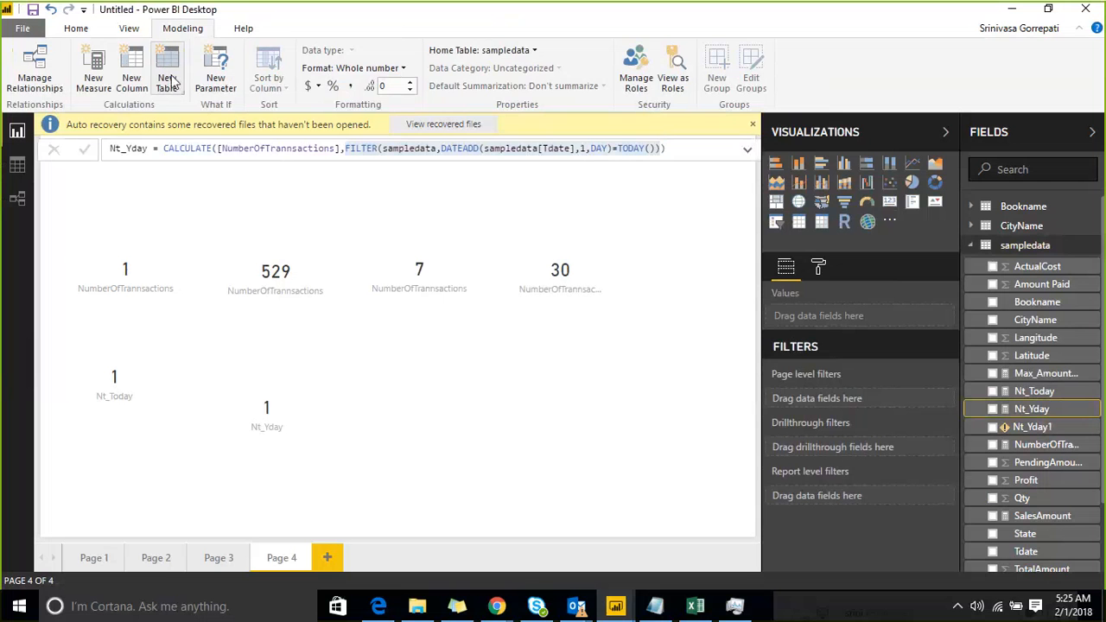
pyautogui.click(184, 148)
pyautogui.hotkey('ctrl', 'v')
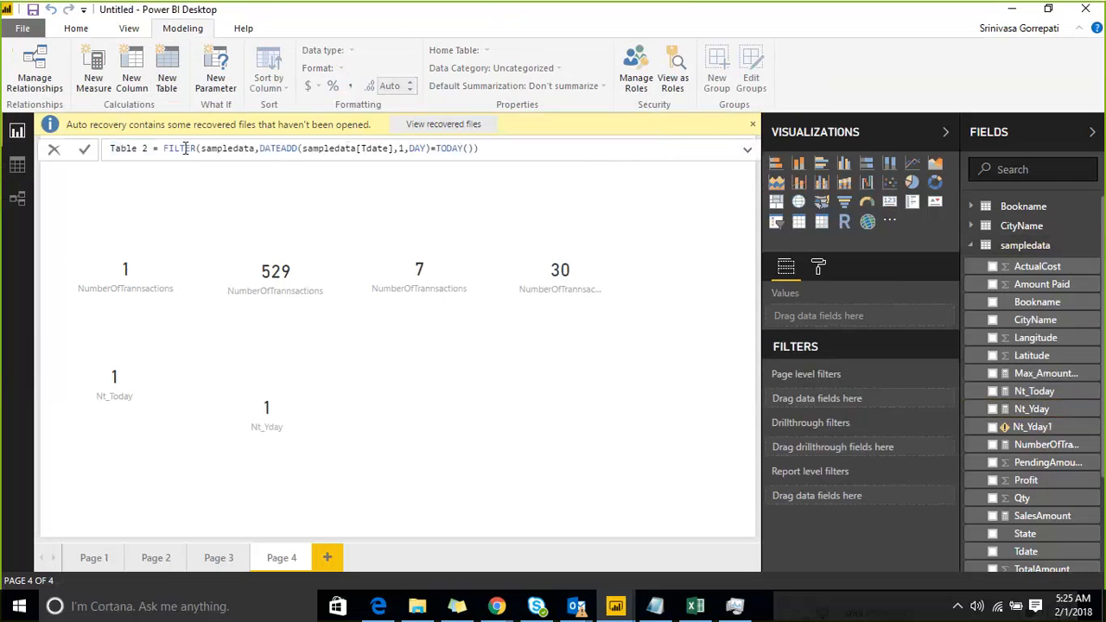
pyautogui.press('Return')
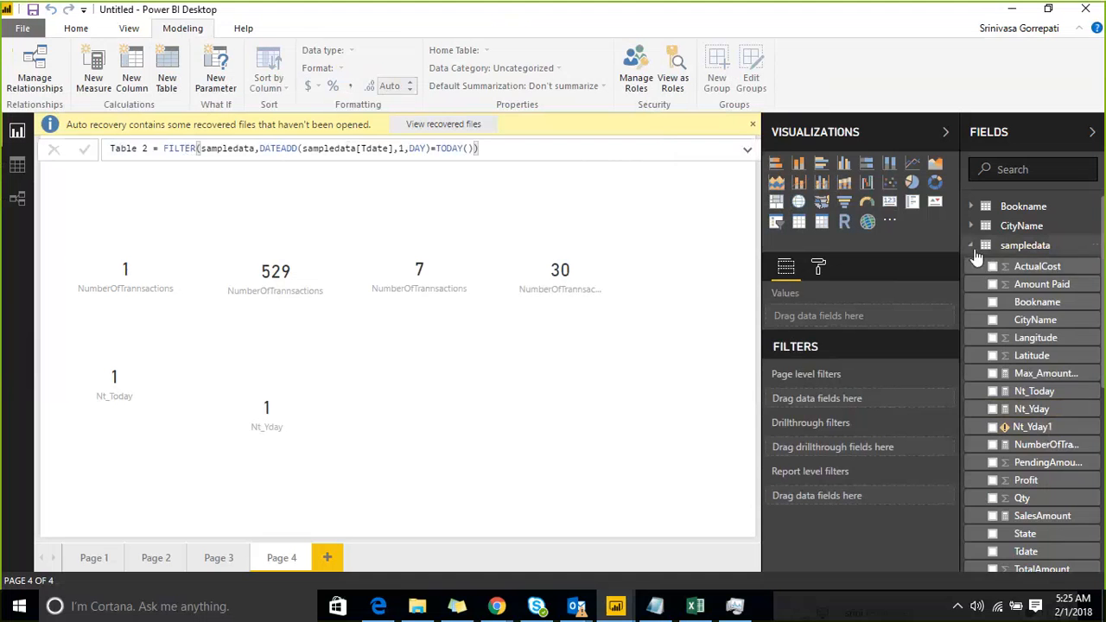
# Open Table 2 in the data view and examine its transactions and their Tdate values
pyautogui.click(976, 305)
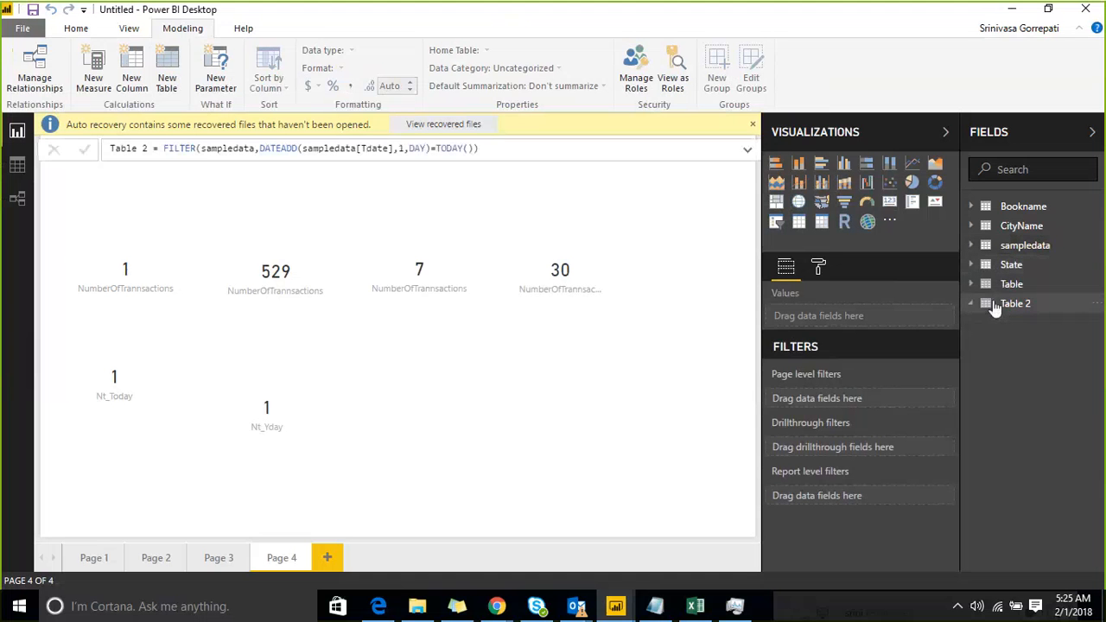
pyautogui.click(1006, 307)
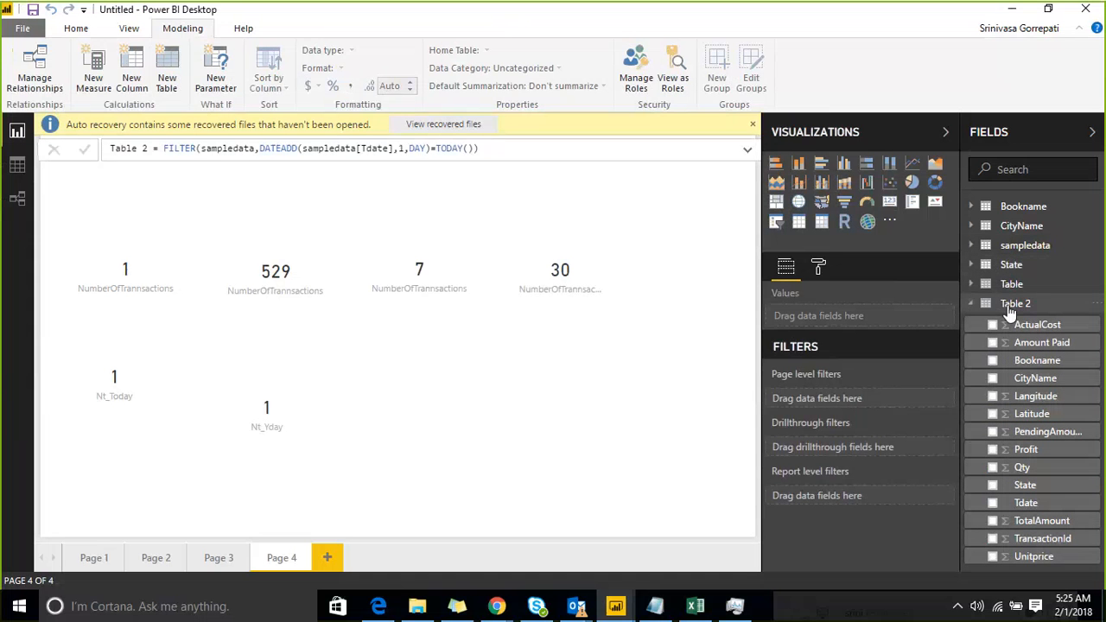
pyautogui.click(19, 170)
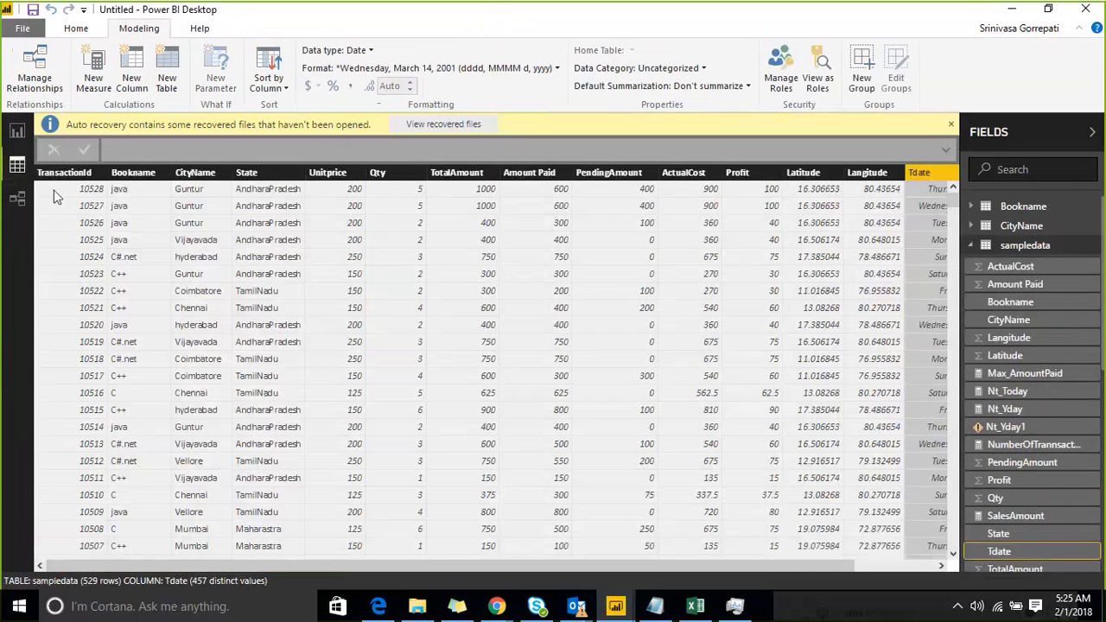
pyautogui.click(973, 248)
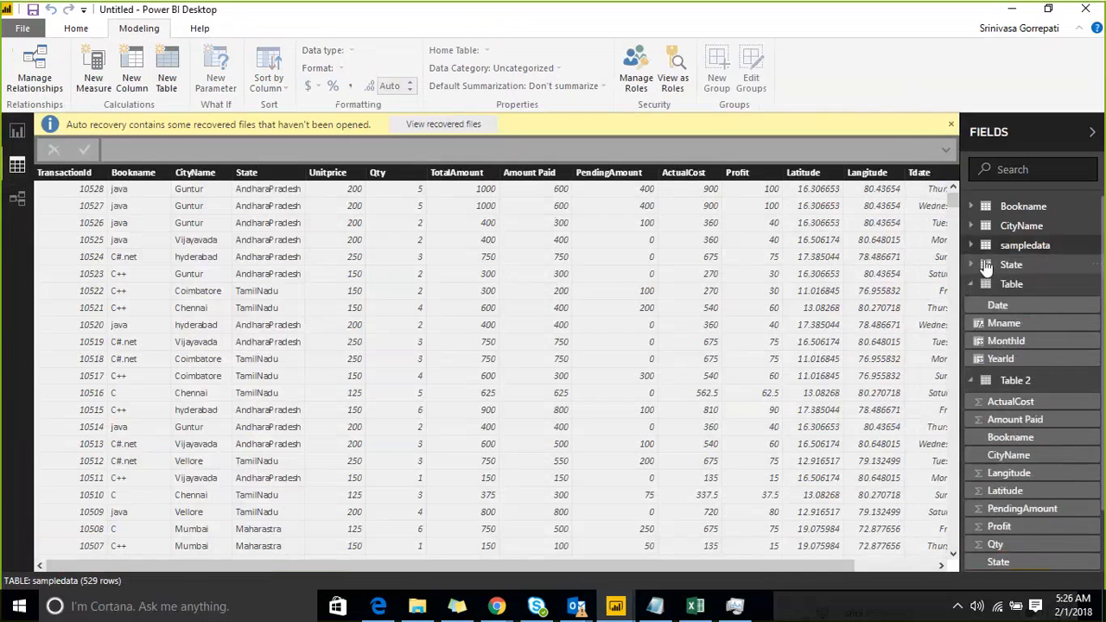
pyautogui.click(976, 285)
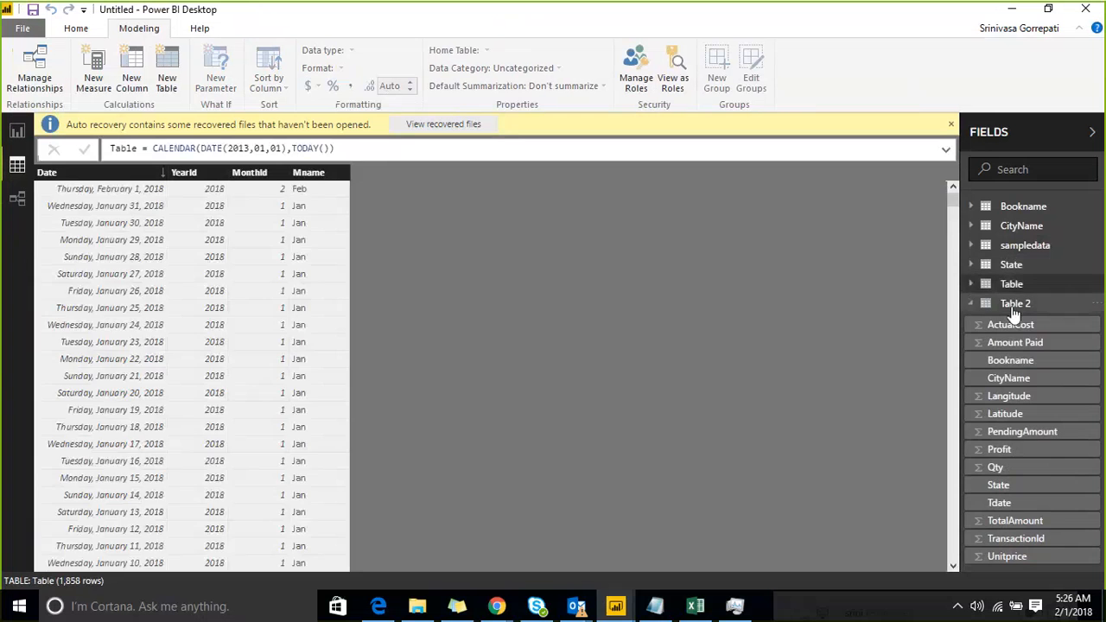
pyautogui.click(1013, 306)
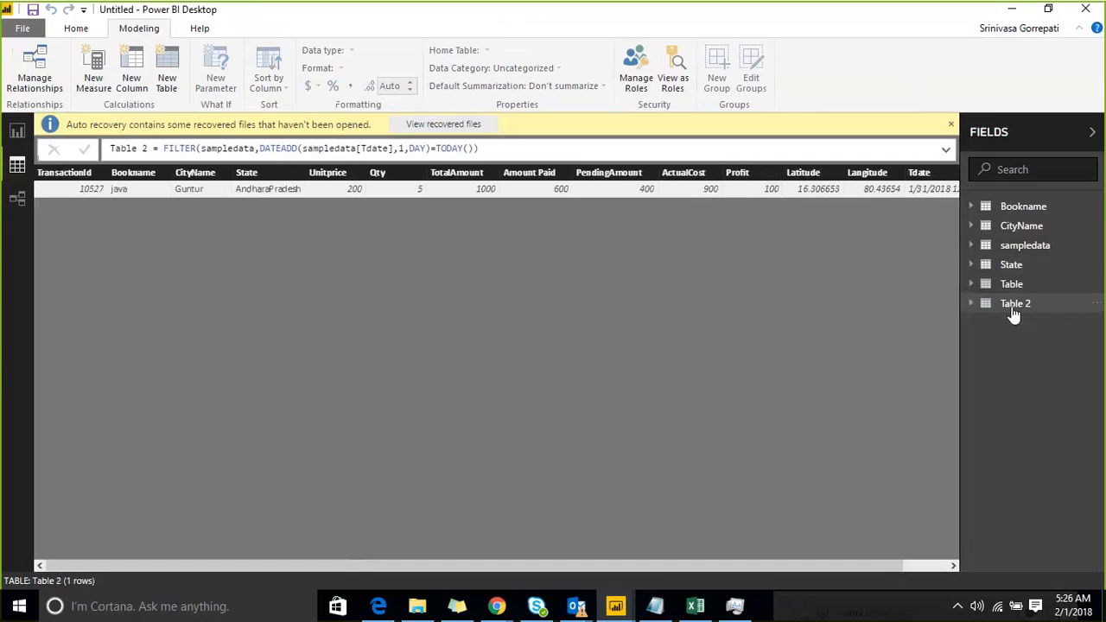
pyautogui.click(222, 190)
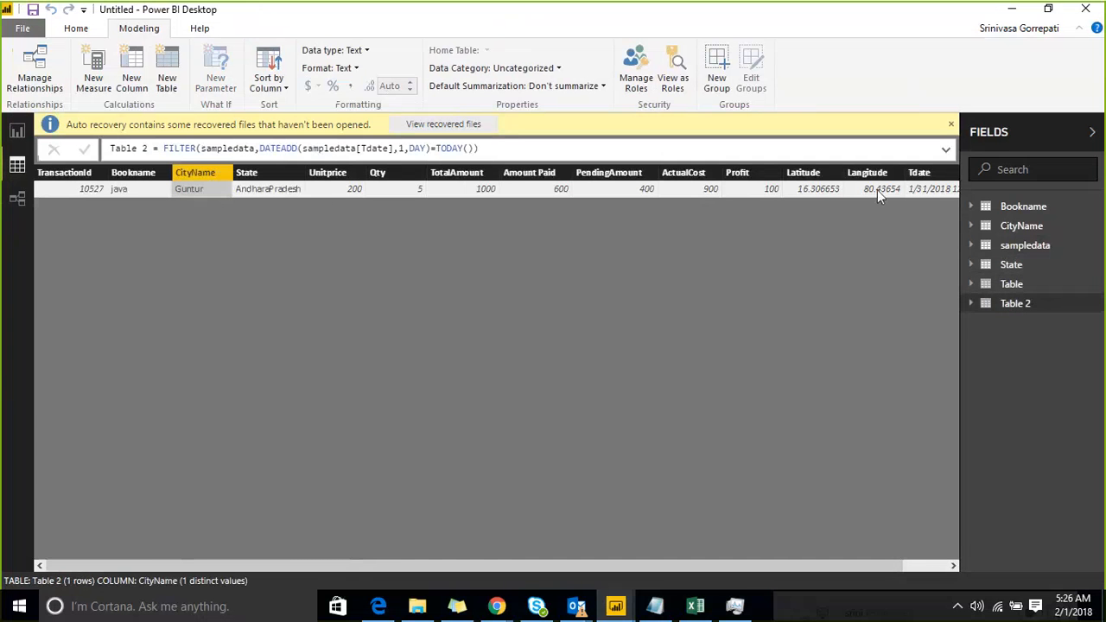
pyautogui.click(919, 189)
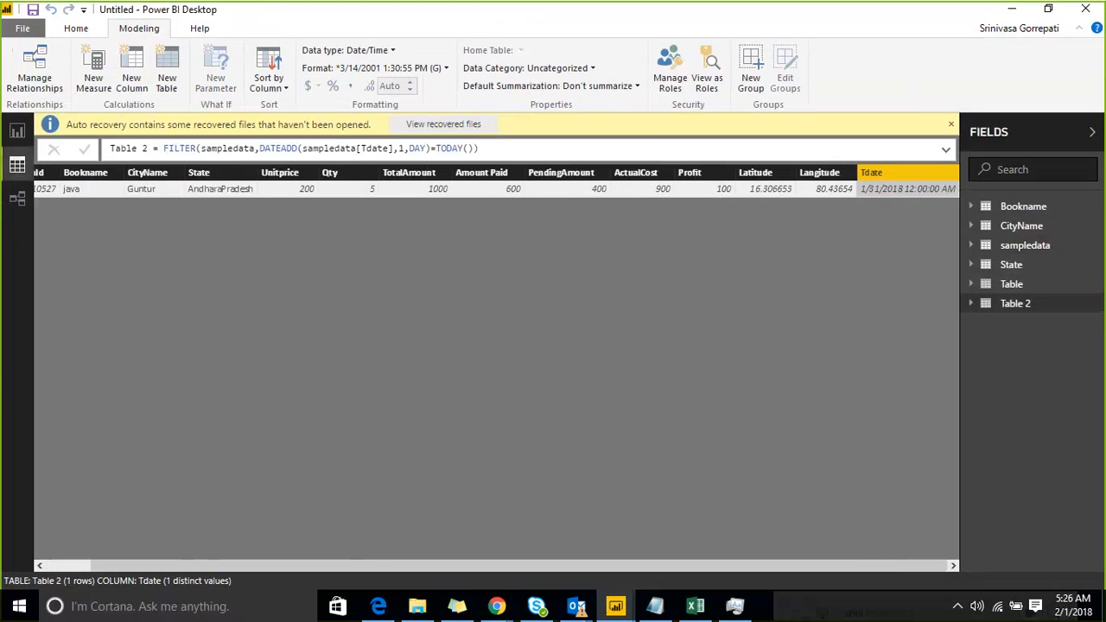
# Return to the report view, shrink the Nt_Yday card and place it beside the Nt_Today card
pyautogui.click(8, 135)
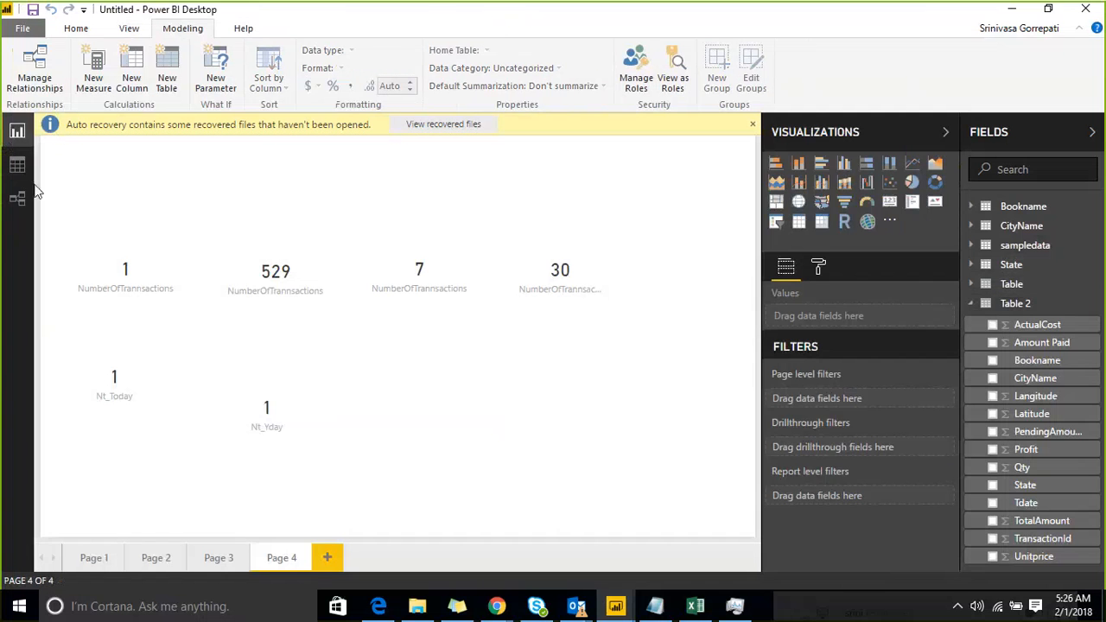
pyautogui.click(257, 404)
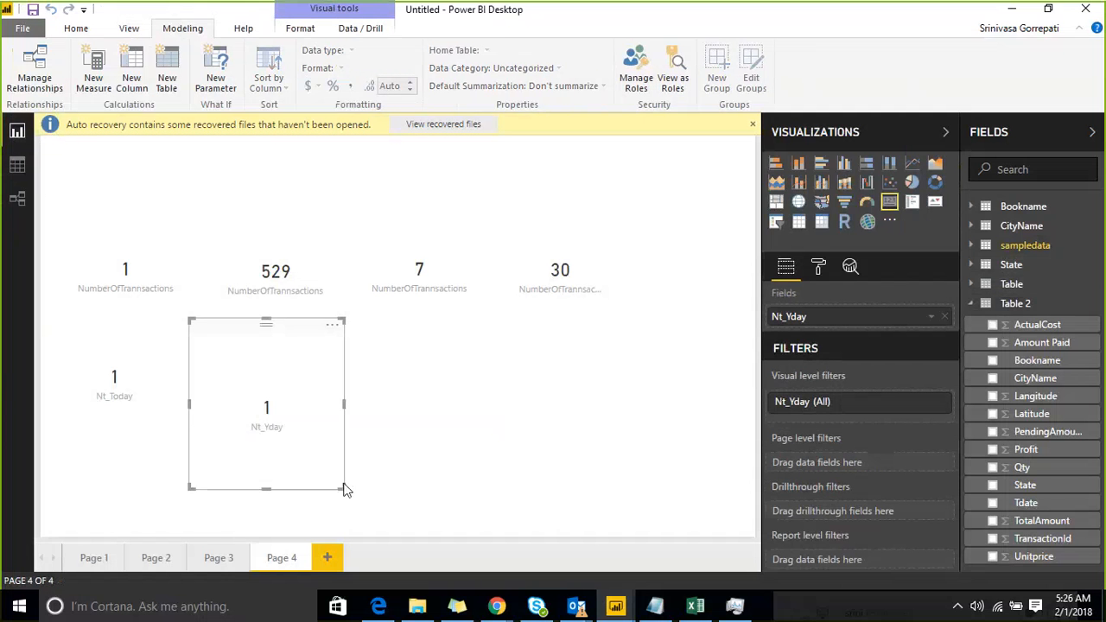
pyautogui.moveTo(344, 489); pyautogui.dragTo(281, 373)
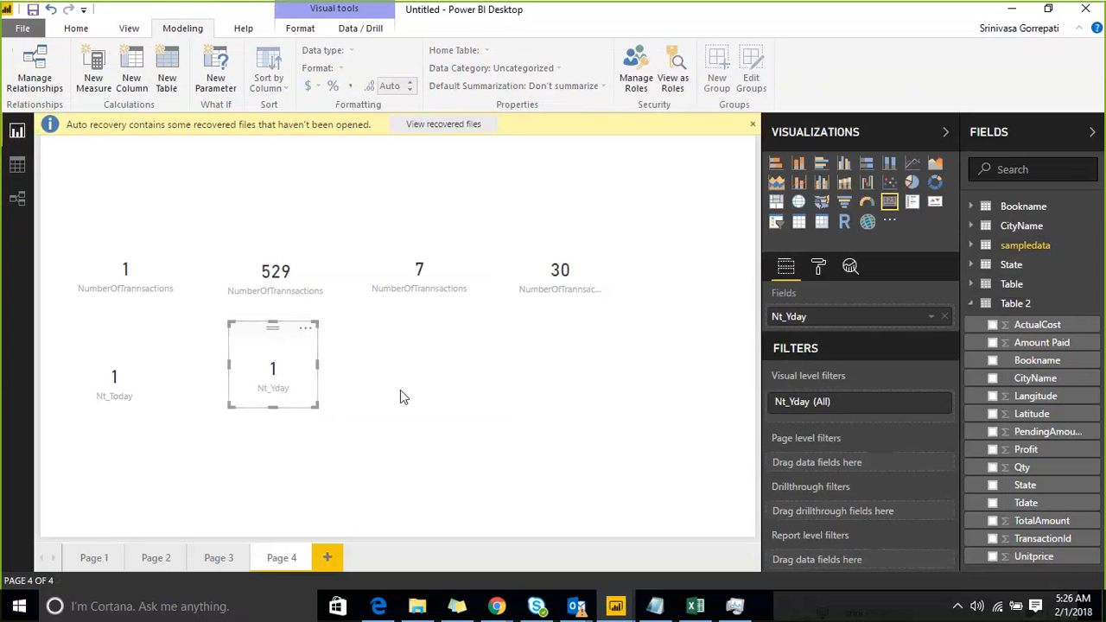
pyautogui.click(138, 370)
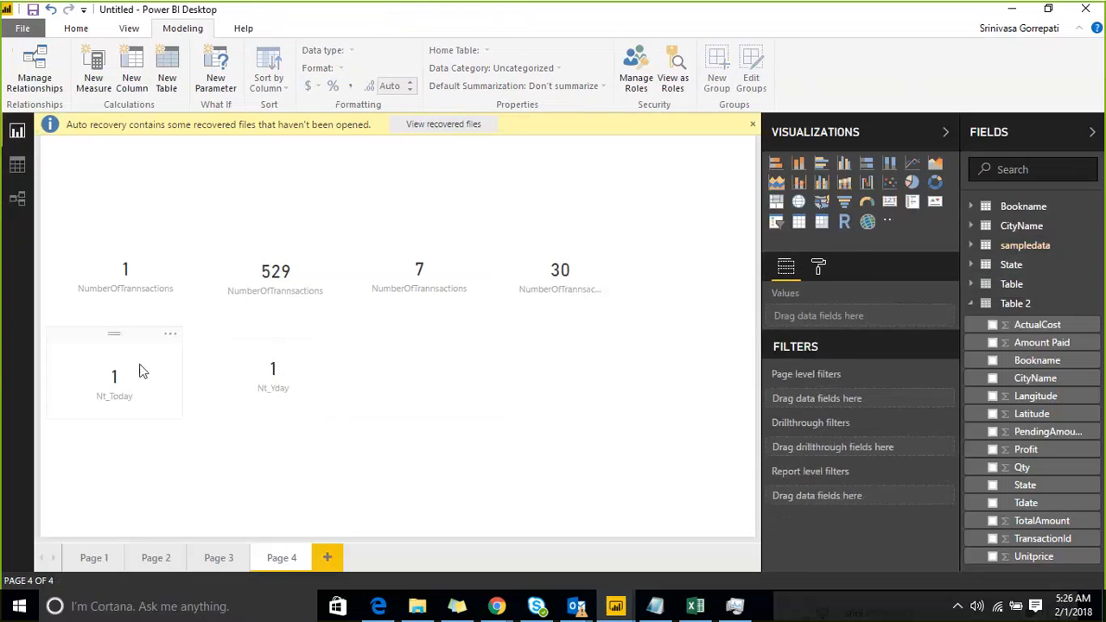
pyautogui.click(269, 380)
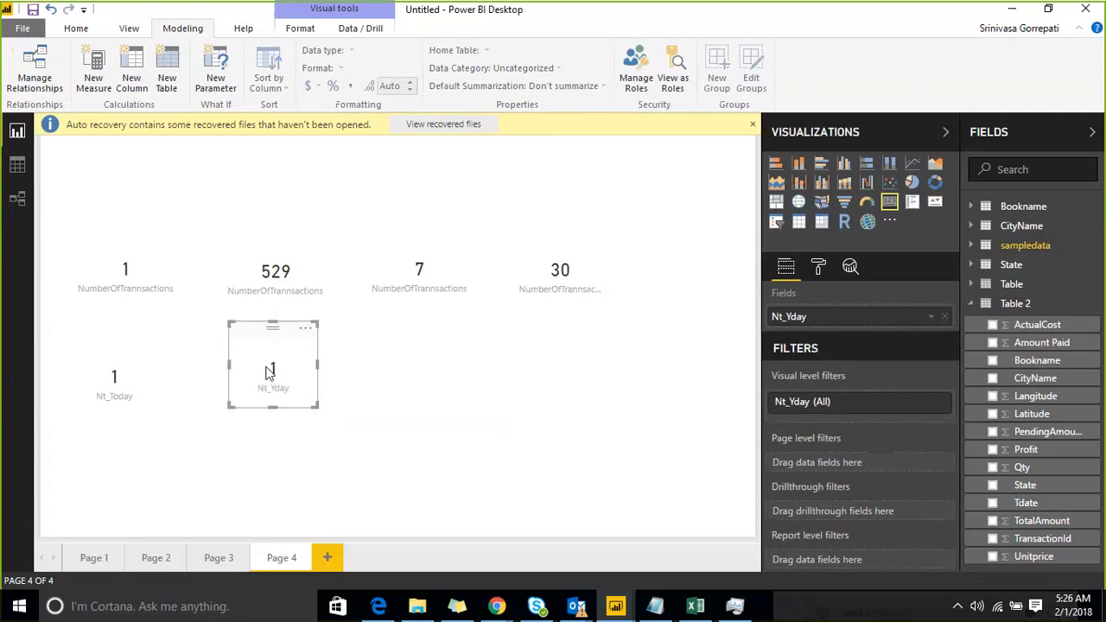
pyautogui.click(413, 373)
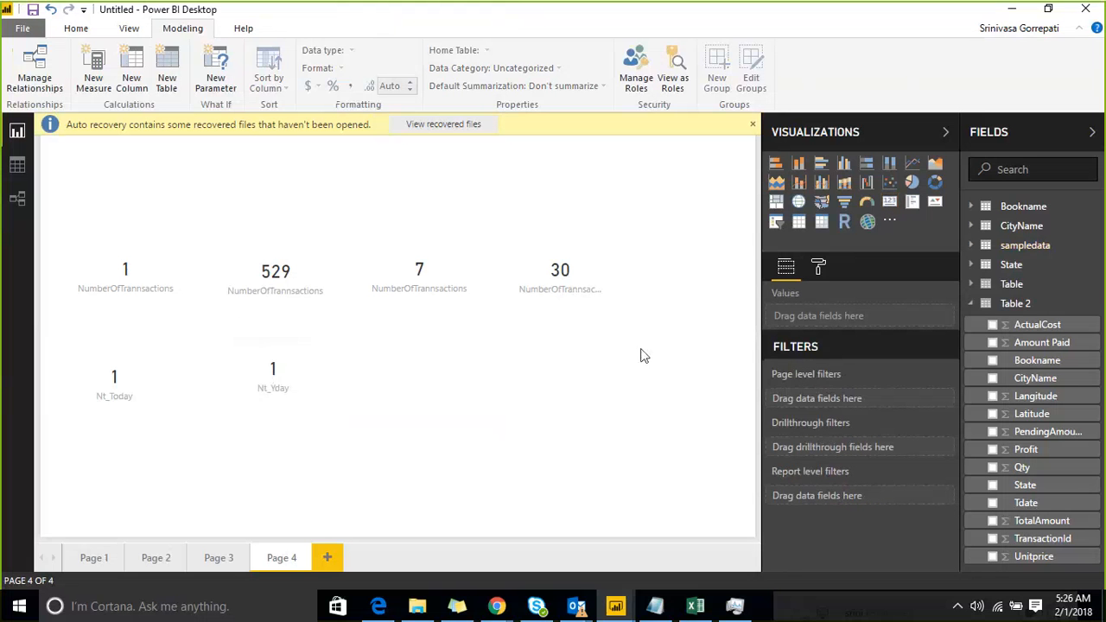
# Copy the complete CALCULATE expression from the formula of the Nt_Yday measure in the sampledata table
pyautogui.click(973, 305)
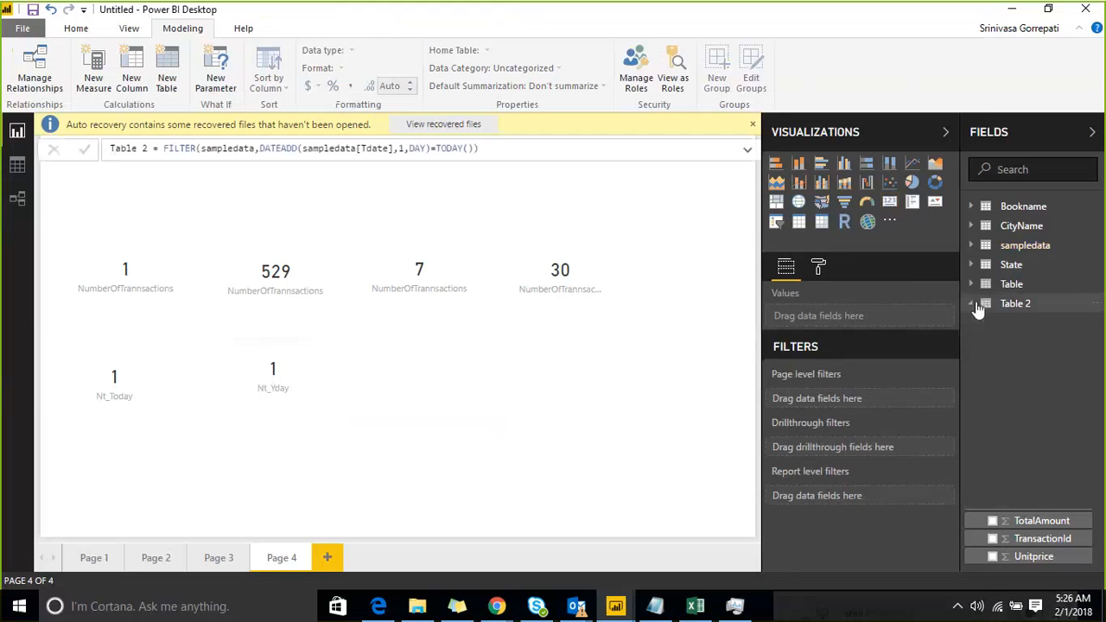
pyautogui.click(973, 246)
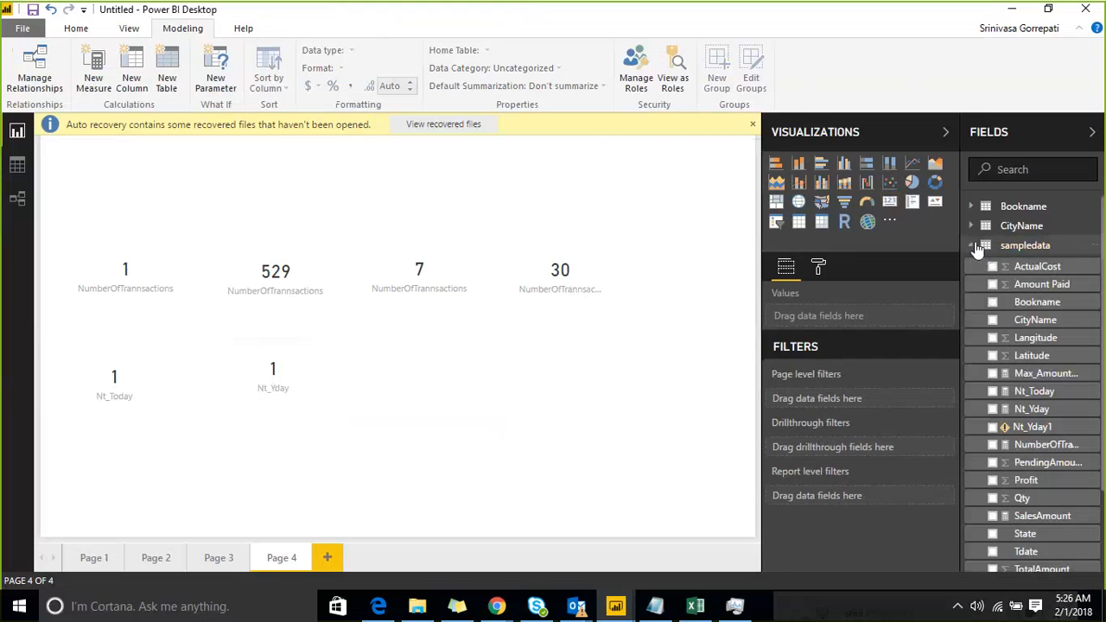
pyautogui.click(1041, 411)
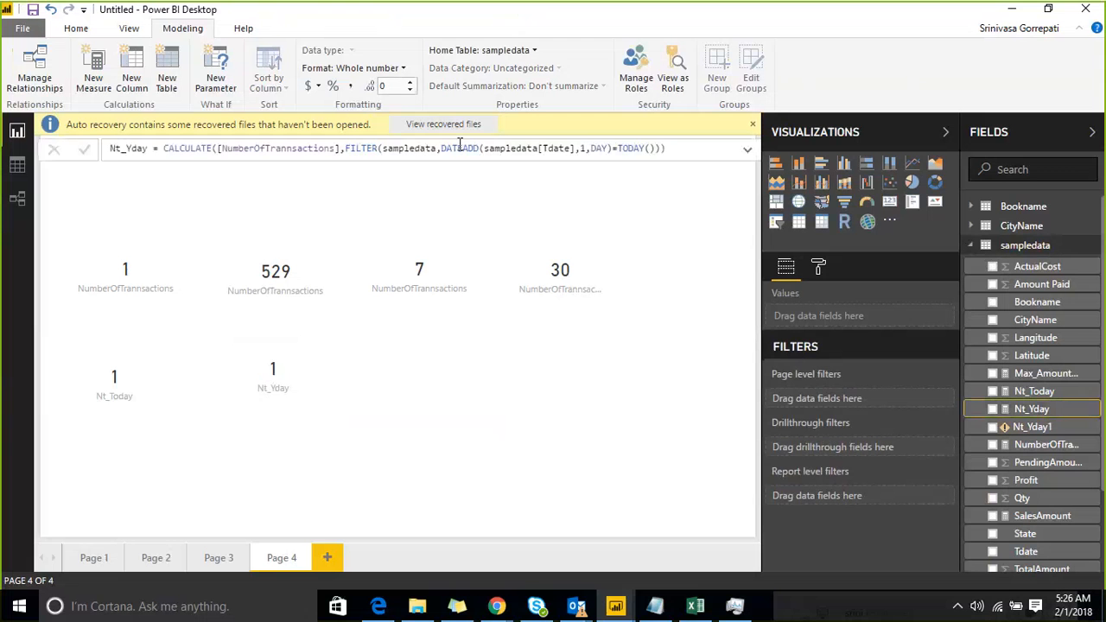
pyautogui.moveTo(671, 148); pyautogui.dragTo(159, 151)
pyautogui.hotkey('ctrl', 'c')
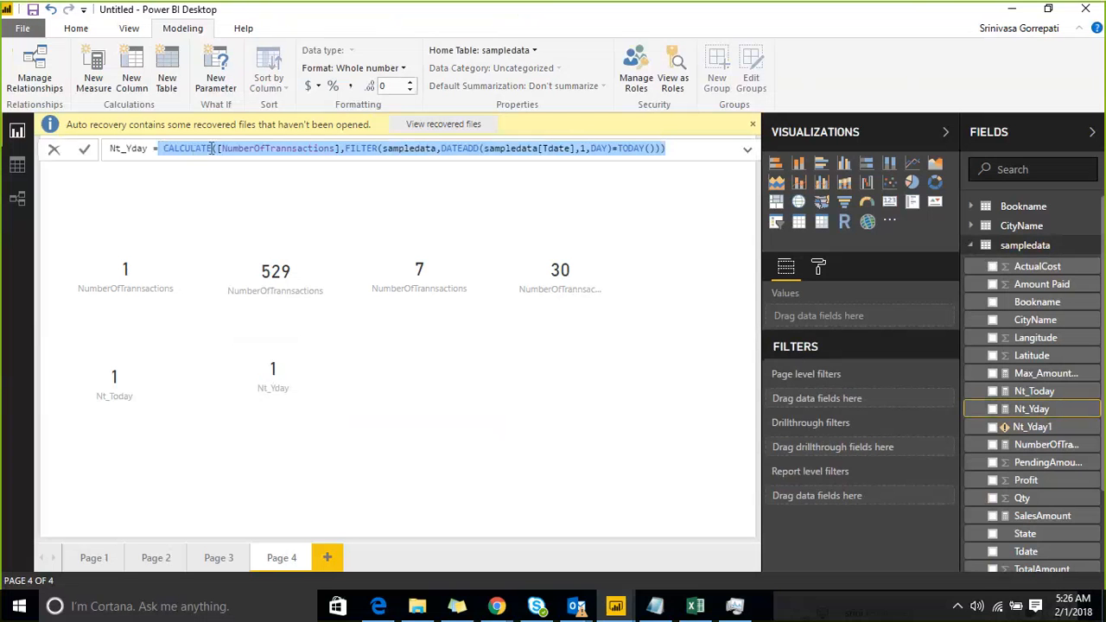
pyautogui.click(1048, 413)
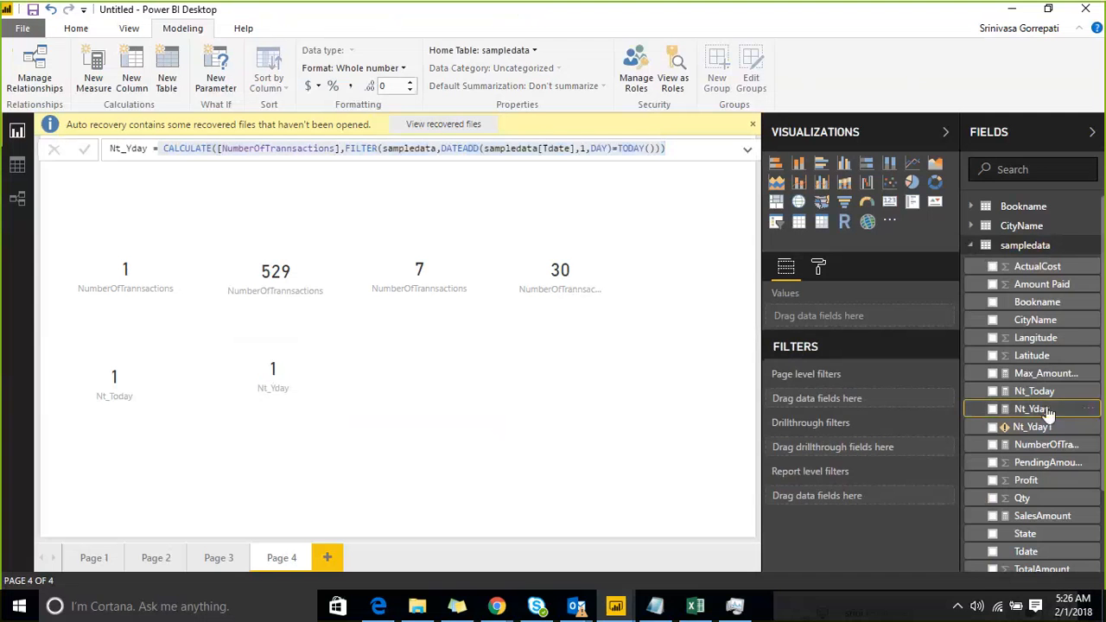
# Create a new measure named NT_last7days in the sampledata table and insert the copied CALCULATE expression as its formula
pyautogui.rightClick(1074, 249)
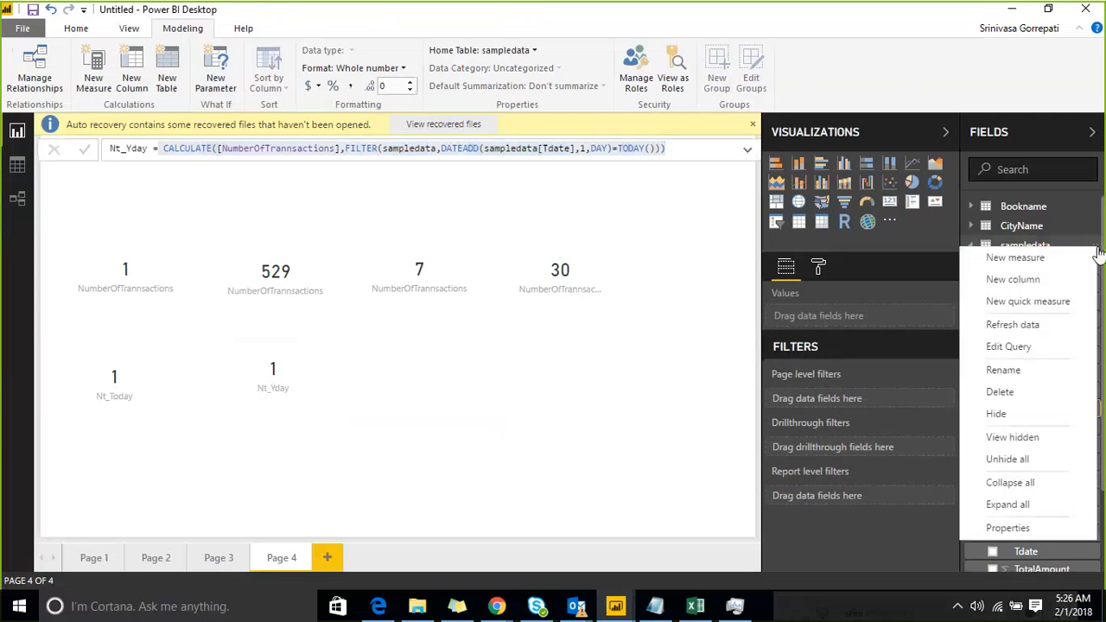
pyautogui.click(1049, 257)
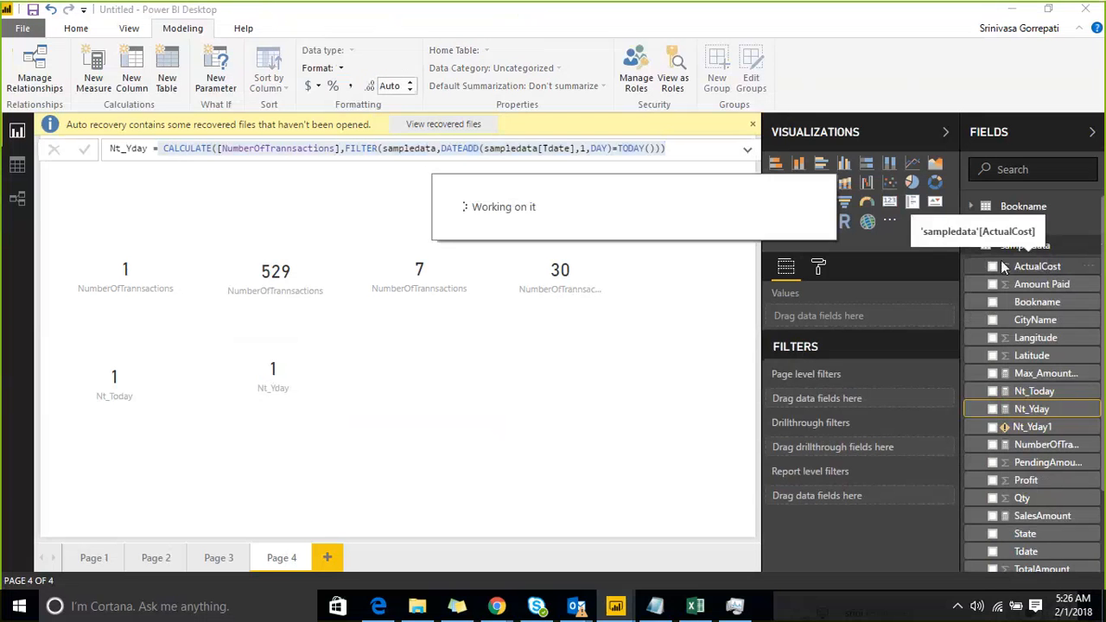
pyautogui.click(235, 151)
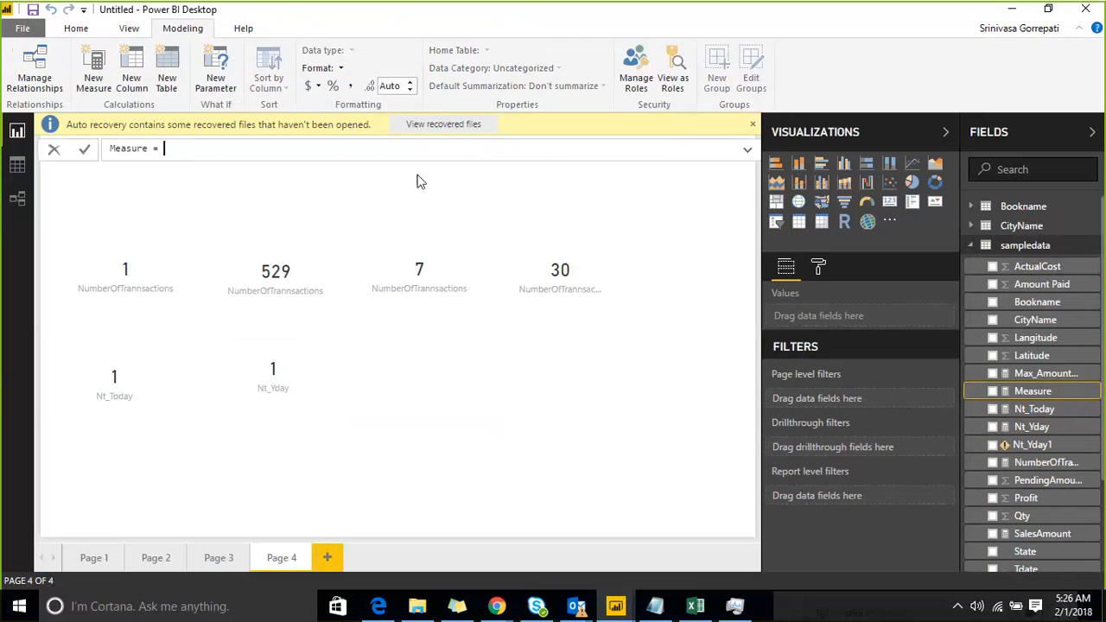
pyautogui.press('Left')
pyautogui.press('Left')
pyautogui.press('Left')
pyautogui.hotkey('shift', 'Home')
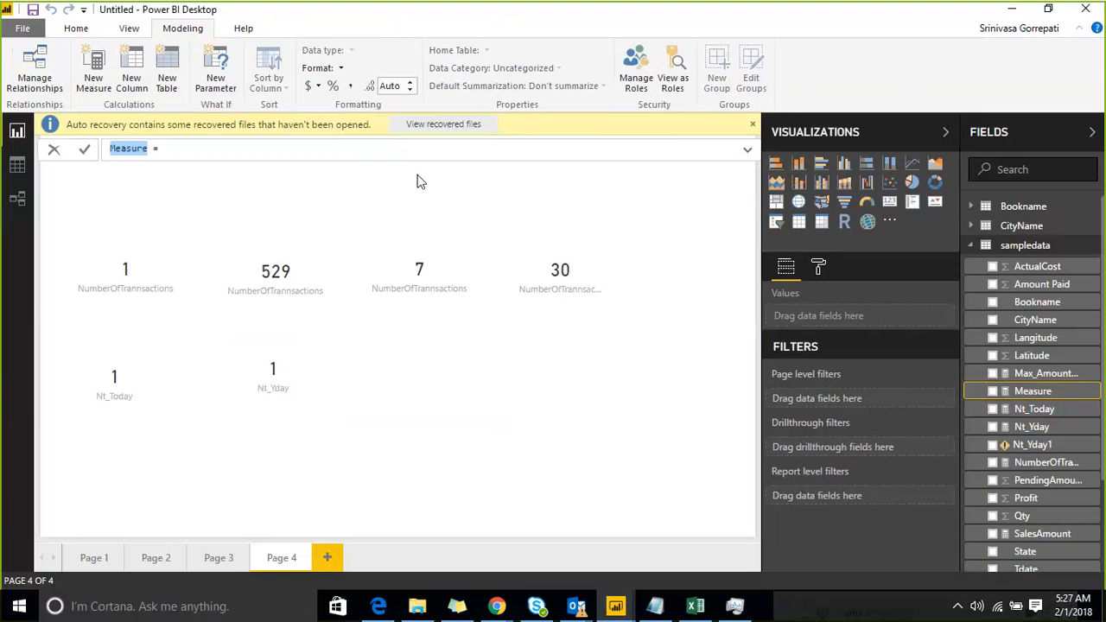
pyautogui.write('NT_last7days')
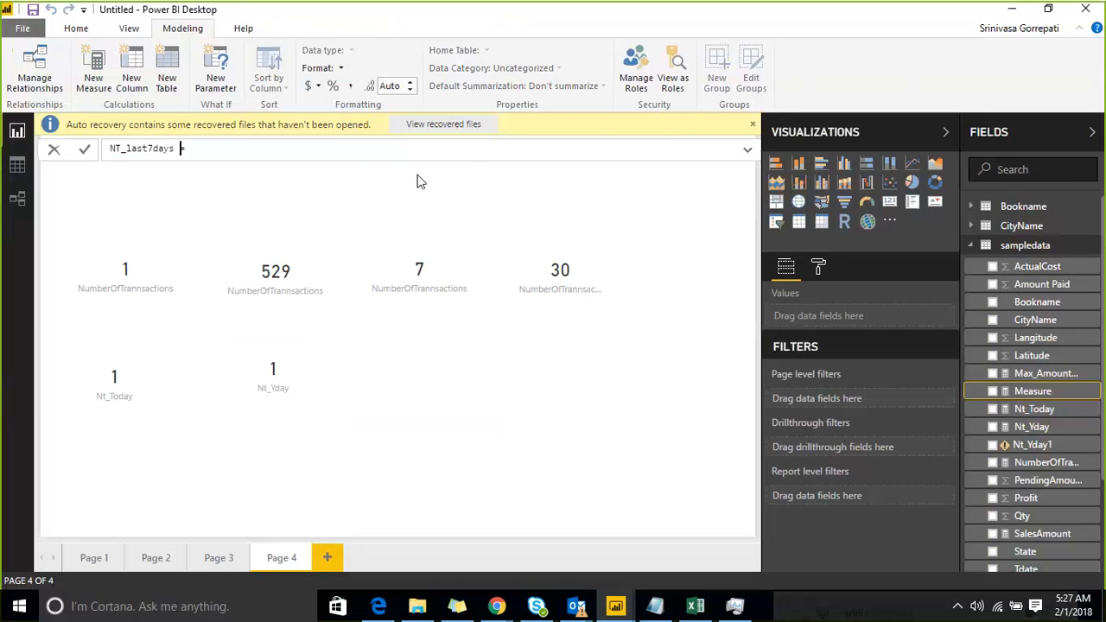
pyautogui.hotkey('ctrl', 'v')
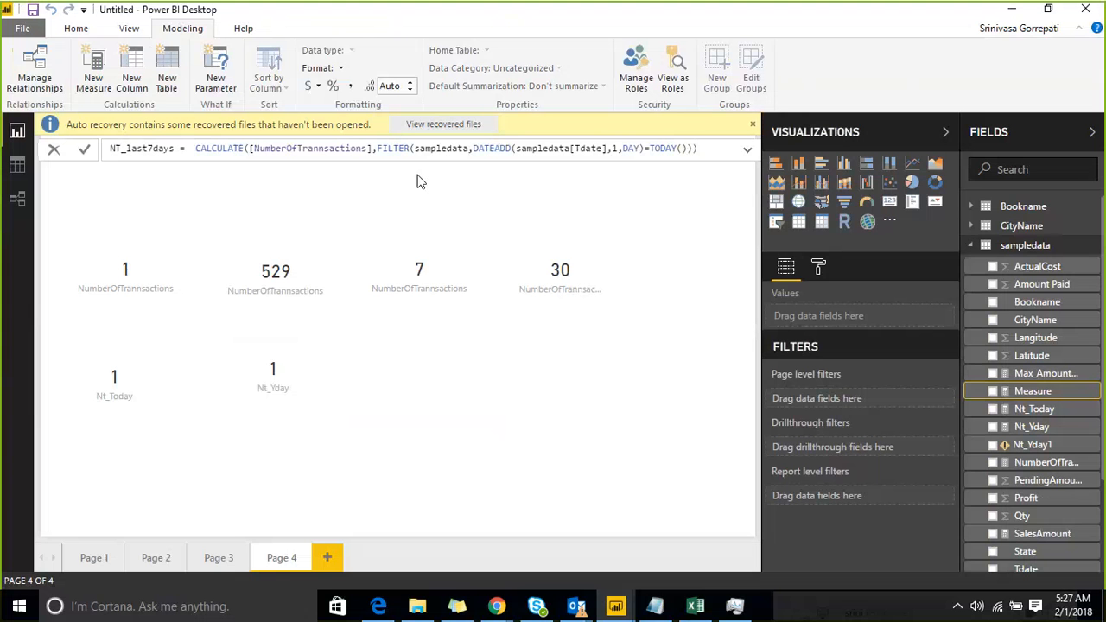
# Set the DATEADD interval in the NT_last7days formula to -7 days
pyautogui.press('Left')
pyautogui.press('Left')
pyautogui.press('Left')
pyautogui.press('Left')
pyautogui.press('Left')
pyautogui.press('Left')
pyautogui.press('Left')
pyautogui.press('Left')
pyautogui.press('Left')
pyautogui.press('Left')
pyautogui.press('Left')
pyautogui.press('Left')
pyautogui.press('Left')
pyautogui.press('Left')
pyautogui.press('Left')
pyautogui.press('Left')
pyautogui.press('Left')
pyautogui.press('Left')
pyautogui.press('Left')
pyautogui.press('Left')
pyautogui.press('Left')
pyautogui.press('Right')
pyautogui.press('Right')
pyautogui.press('Right')
pyautogui.press('Right')
pyautogui.press('Right')
pyautogui.press('Right')
pyautogui.press('Right')
pyautogui.press('Right')
pyautogui.press('Right')
pyautogui.press('Right')
pyautogui.press('Right')
pyautogui.press('Right')
pyautogui.press('Right')
pyautogui.press('Right')
pyautogui.press('Right')
pyautogui.press('Right')
pyautogui.press('Right')
pyautogui.press('Right')
pyautogui.press('Right')
pyautogui.press('Right')
pyautogui.press('Right')
pyautogui.press('Right')
pyautogui.press('Right')
pyautogui.press('Right')
pyautogui.press('Right')
pyautogui.press('Right')
pyautogui.press('Right')
pyautogui.press('Right')
pyautogui.press('Right')
pyautogui.press('Left')
pyautogui.write('-')
pyautogui.hotkey('shift', 'Right')
pyautogui.write('7')
# Set the DATEADD comparison in NT_last7days to >=sampledata[Tdate], close both parentheses and commit the measure
pyautogui.press('Right')
pyautogui.press('Right')
pyautogui.press('Right')
pyautogui.press('Right')
pyautogui.press('Right')
pyautogui.press('Right')
pyautogui.press('BackSpace')
pyautogui.write('>=')
pyautogui.press('Right')
pyautogui.press('Right')
pyautogui.press('Left')
pyautogui.press('Left')
pyautogui.hotkey('shift', 'Right')
pyautogui.hotkey('shift', 'Right')
pyautogui.hotkey('shift', 'Right')
pyautogui.hotkey('shift', 'Right')
pyautogui.hotkey('shift', 'Right')
pyautogui.hotkey('shift', 'Right')
pyautogui.hotkey('shift', 'Right')
pyautogui.hotkey('shift', 'Right')
pyautogui.write('DAT')
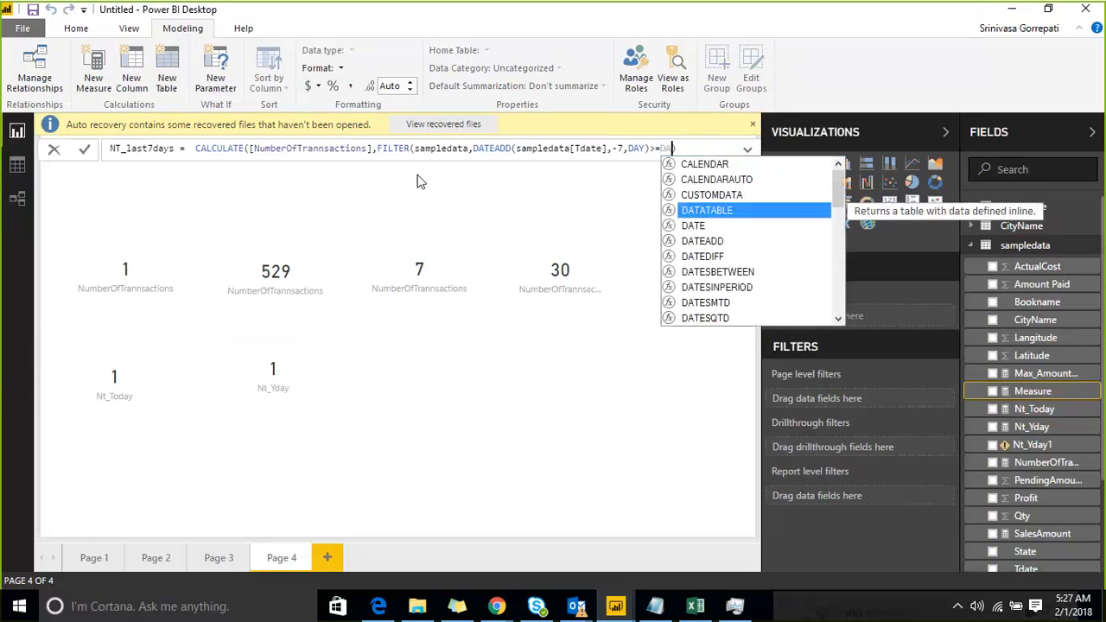
pyautogui.press('BackSpace')
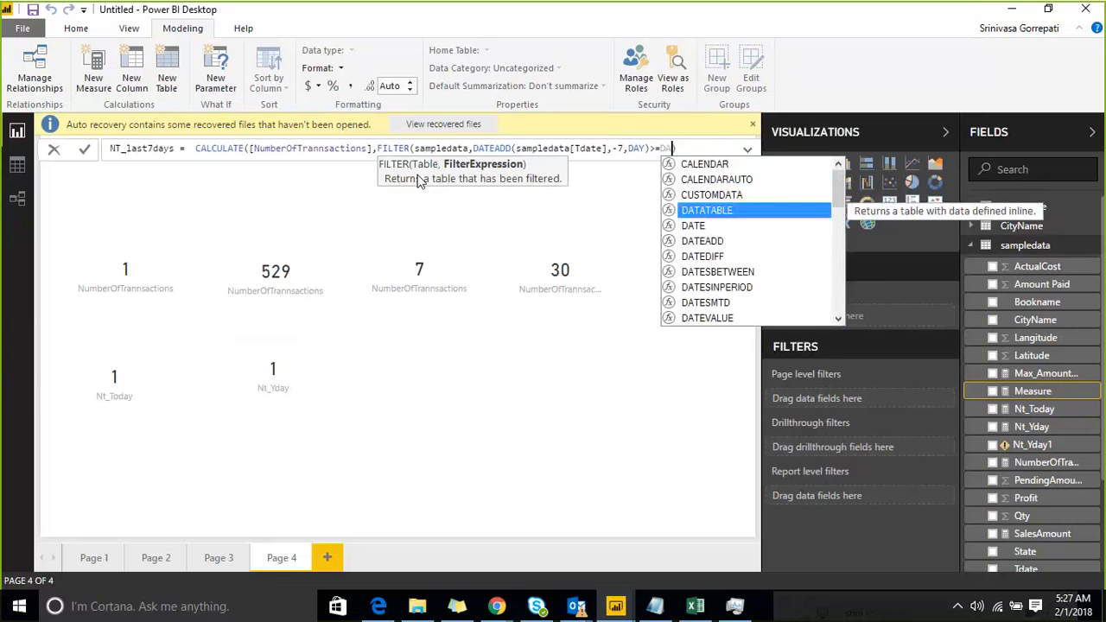
pyautogui.write('TE)')
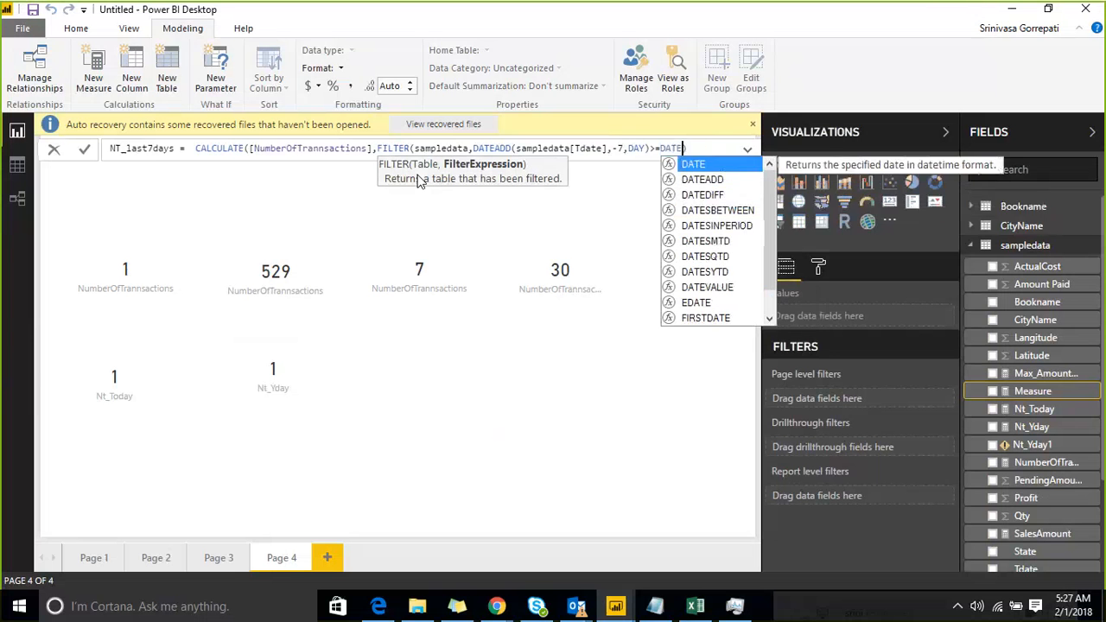
pyautogui.press('Down')
pyautogui.press('Down')
pyautogui.press('Down')
pyautogui.press('Down')
pyautogui.press('Down')
pyautogui.press('Down')
pyautogui.press('Down')
pyautogui.press('Down')
pyautogui.press('Down')
pyautogui.press('Down')
pyautogui.press('Down')
pyautogui.press('Tab')
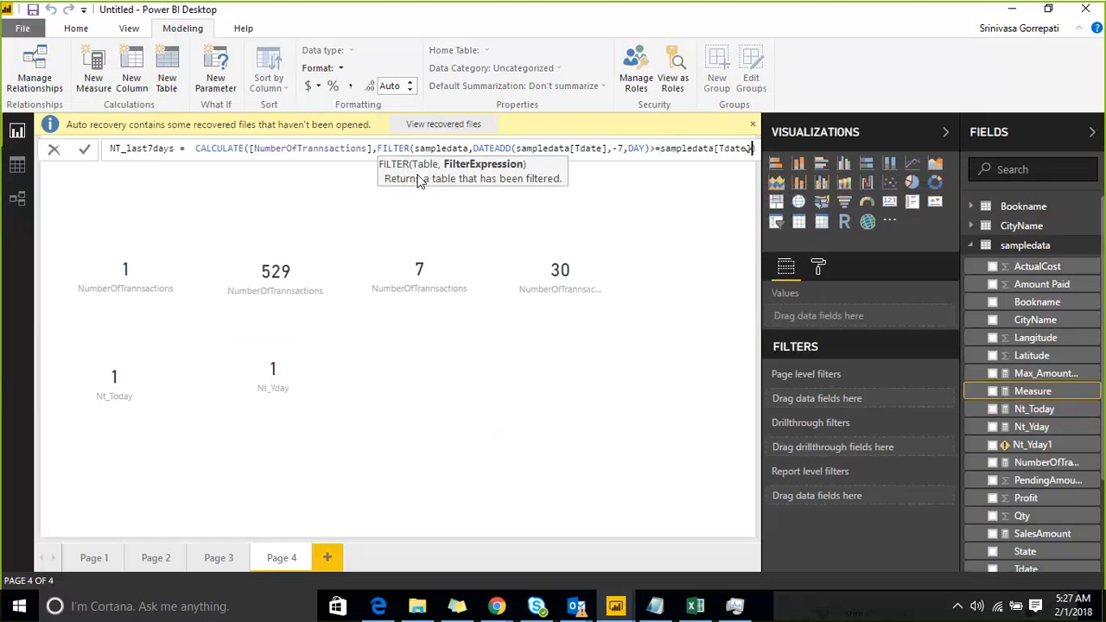
pyautogui.write(')')
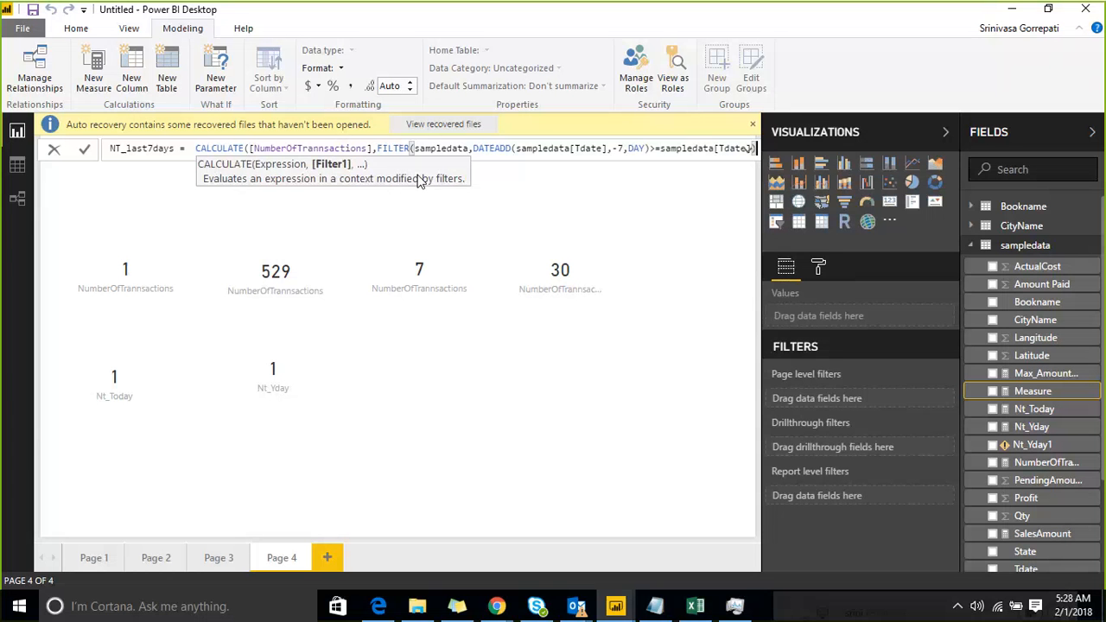
pyautogui.write(')')
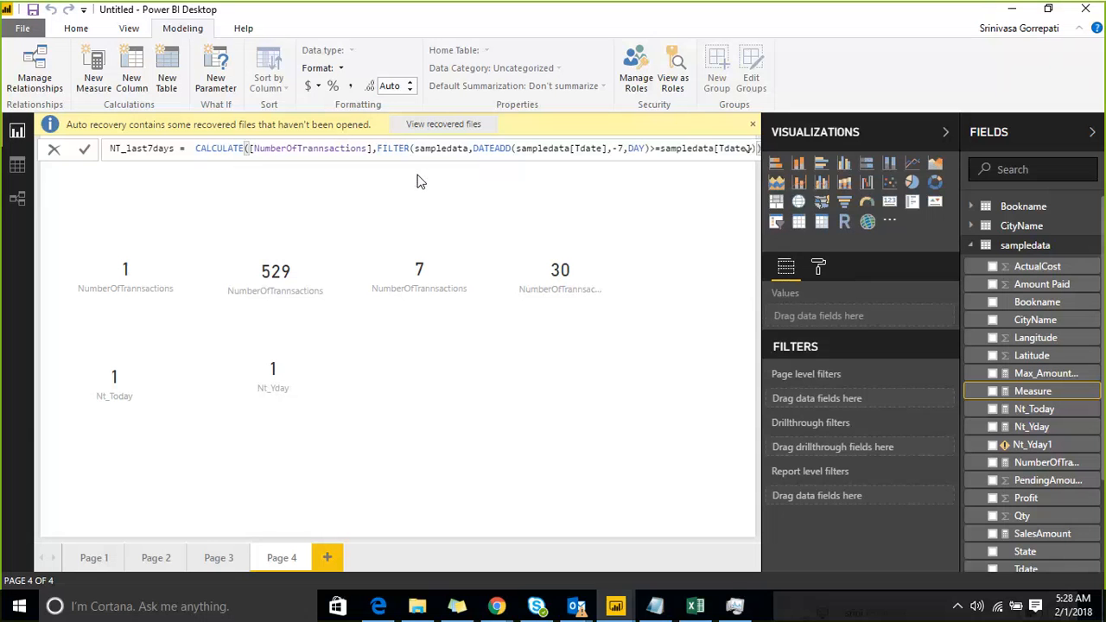
pyautogui.press('Return')
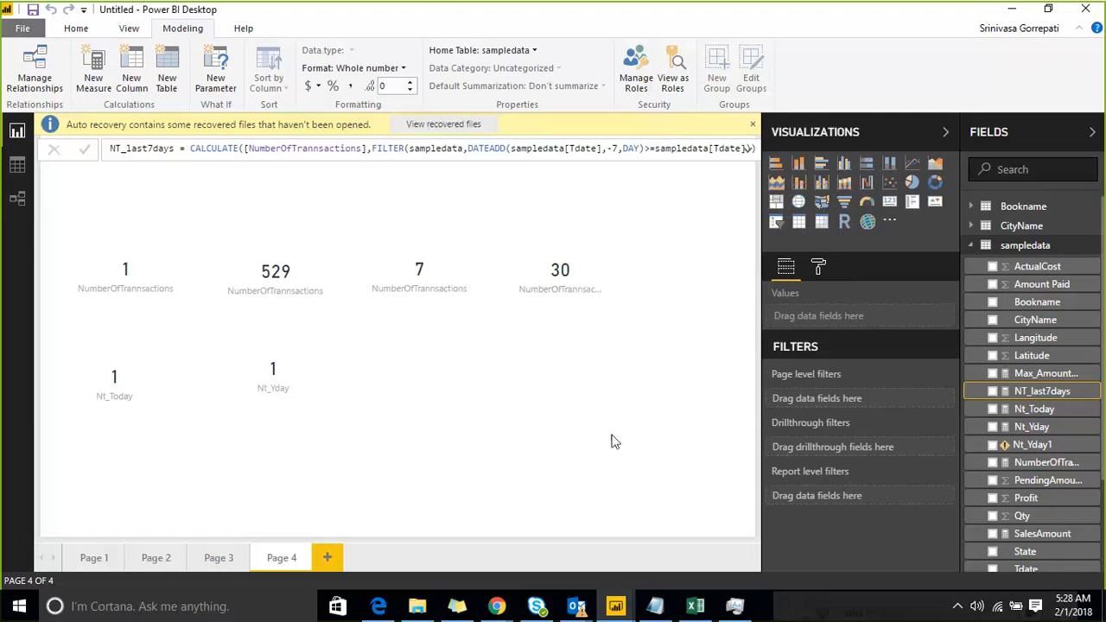
# Add a card showing the NT_last7days measure, shrink it and place it beside the Nt_Yday card
pyautogui.click(611, 442)
pyautogui.click(890, 202)
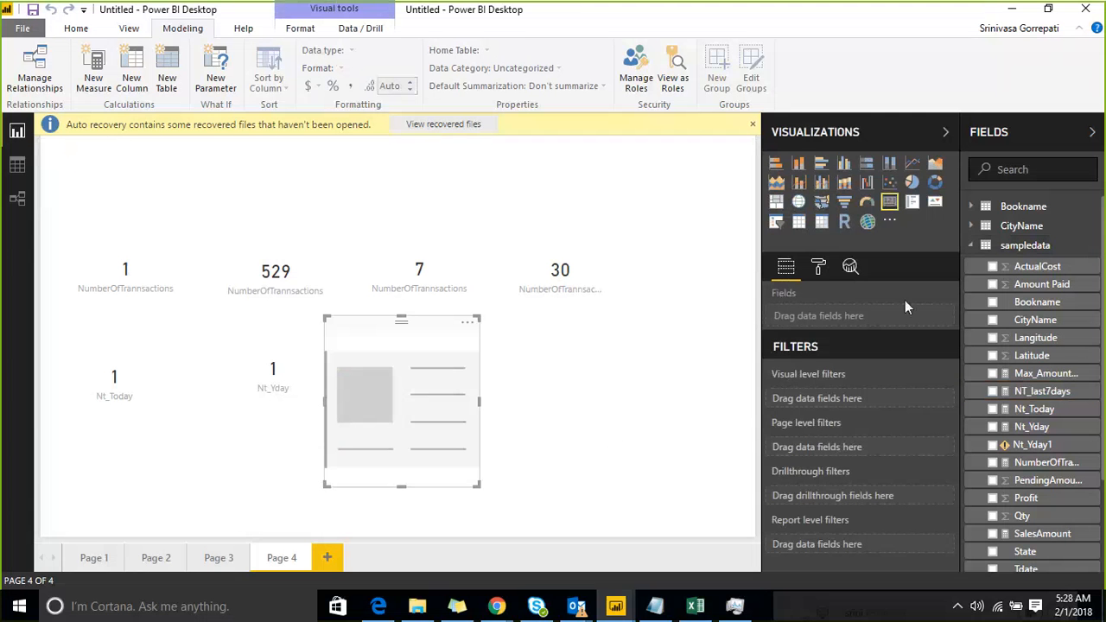
pyautogui.click(992, 392)
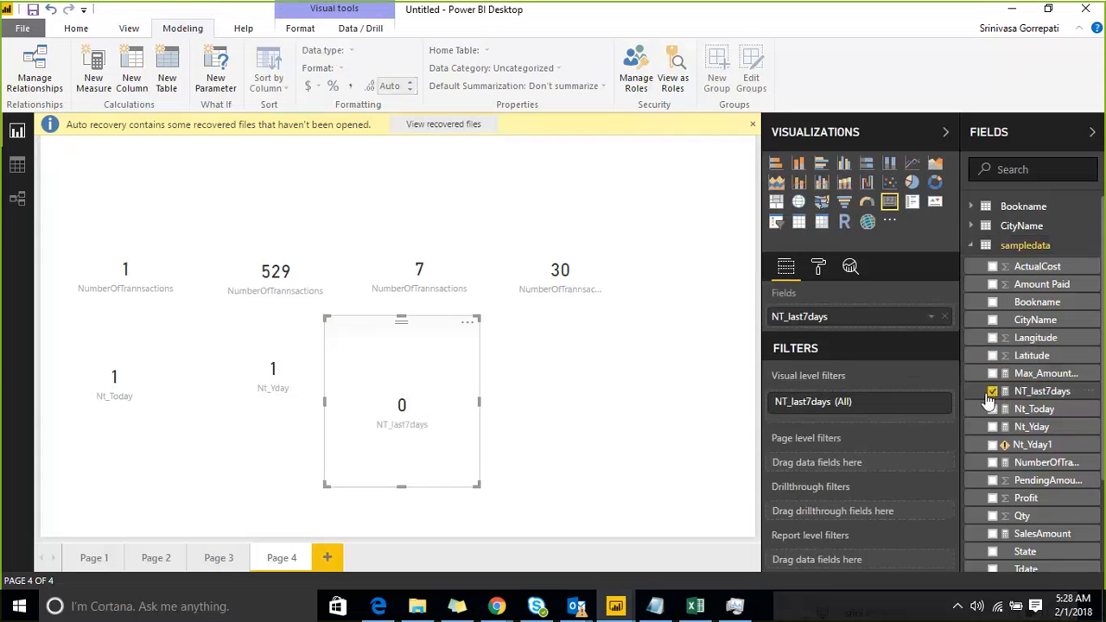
pyautogui.moveTo(410, 391); pyautogui.dragTo(438, 390)
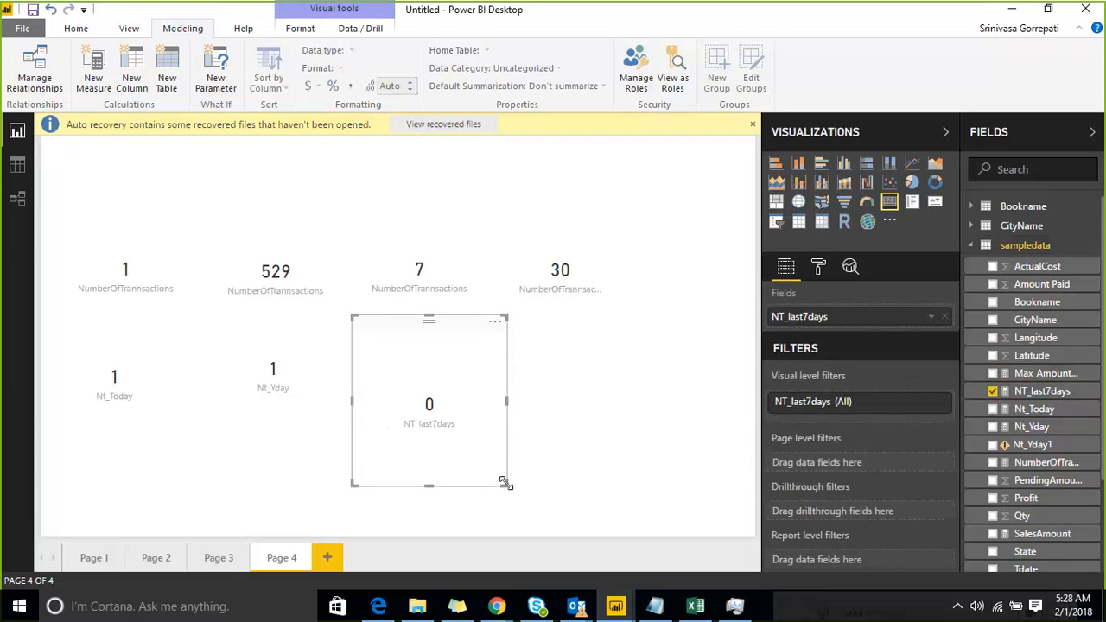
pyautogui.moveTo(505, 482); pyautogui.dragTo(476, 402)
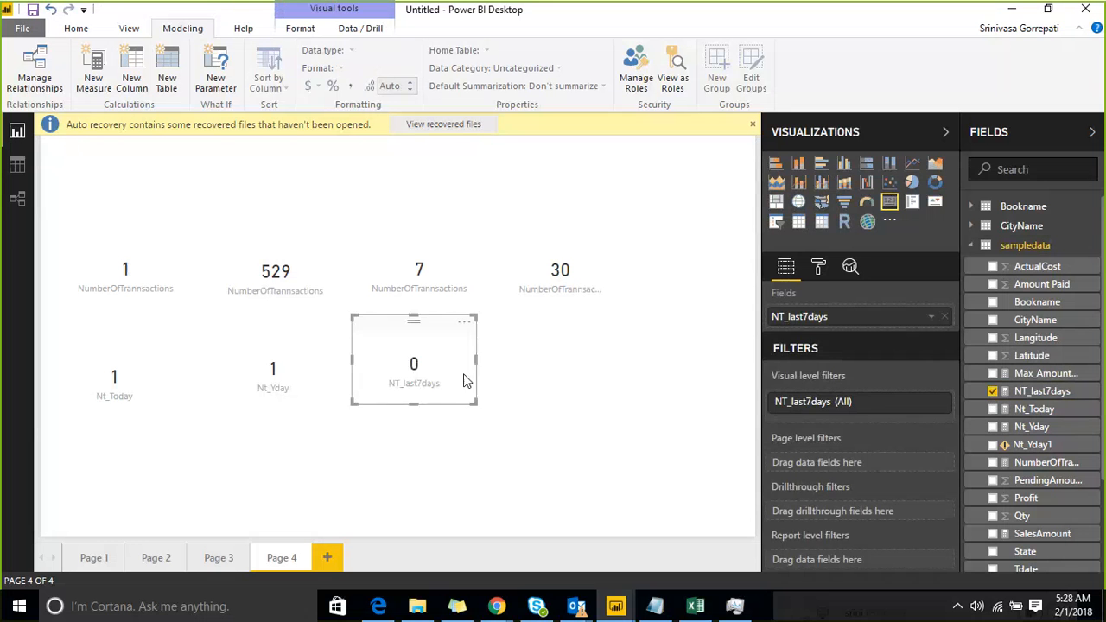
pyautogui.moveTo(435, 354); pyautogui.dragTo(443, 372)
pyautogui.click(553, 419)
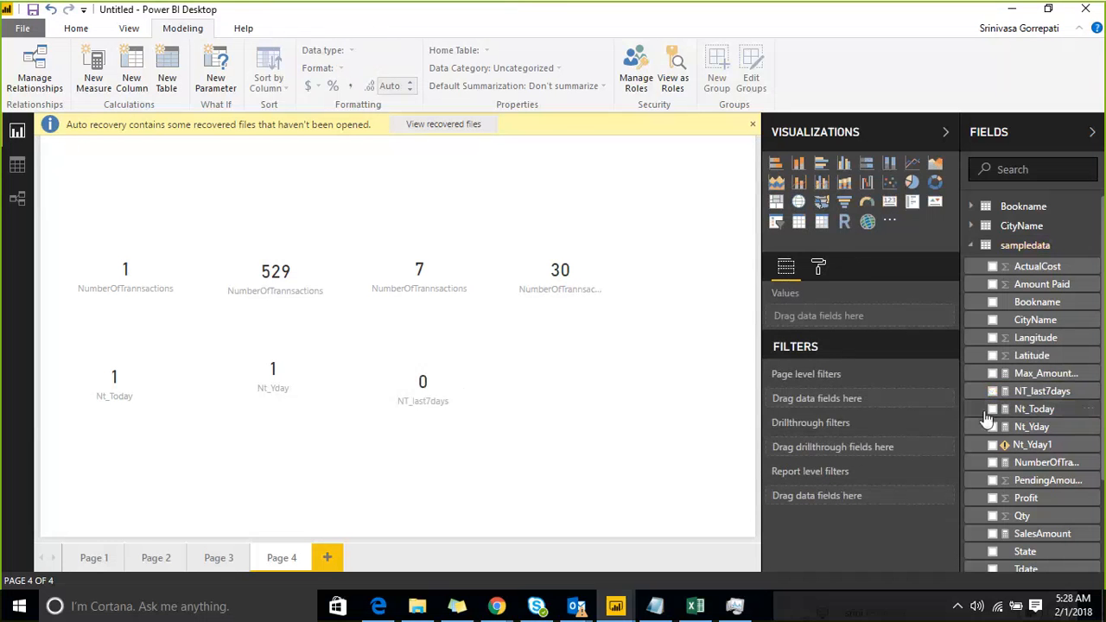
# Copy the FILTER expression, without the enclosing CALCULATE, from the NT_last7days measure's formula
pyautogui.click(1031, 393)
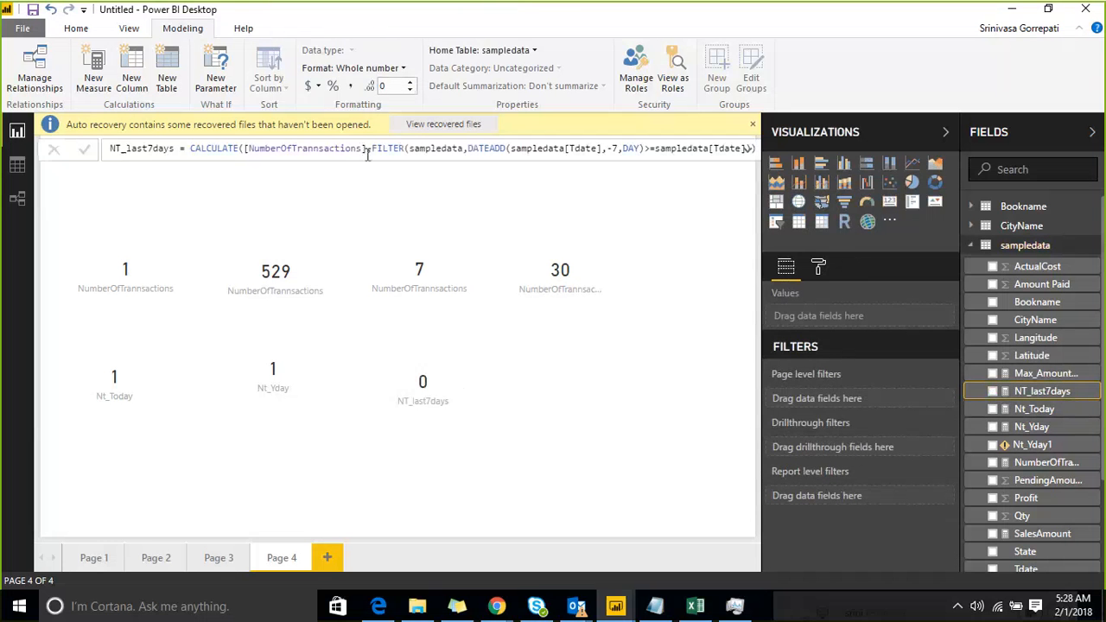
pyautogui.moveTo(374, 151); pyautogui.dragTo(748, 157)
pyautogui.hotkey('ctrl', 'c')
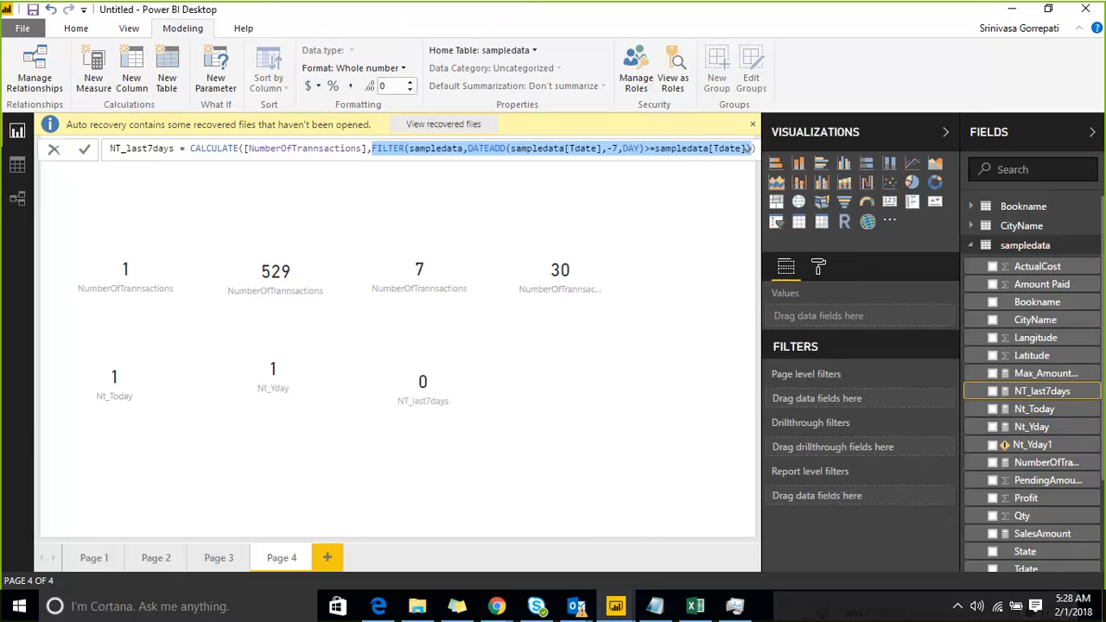
pyautogui.click(438, 202)
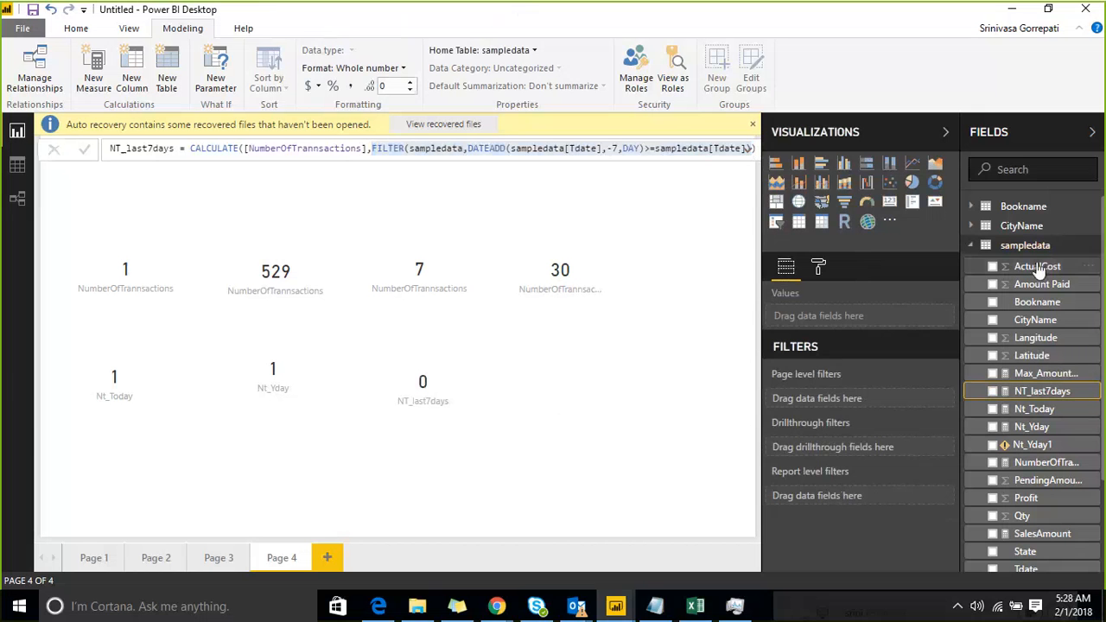
# Replace Table 2's formula with the copied expression FILTER(sampledata,DATEADD(sampledata[Tdate],-7,DAY)>=sampledata[Tdate])
pyautogui.scroll(-3, 1040, 270)
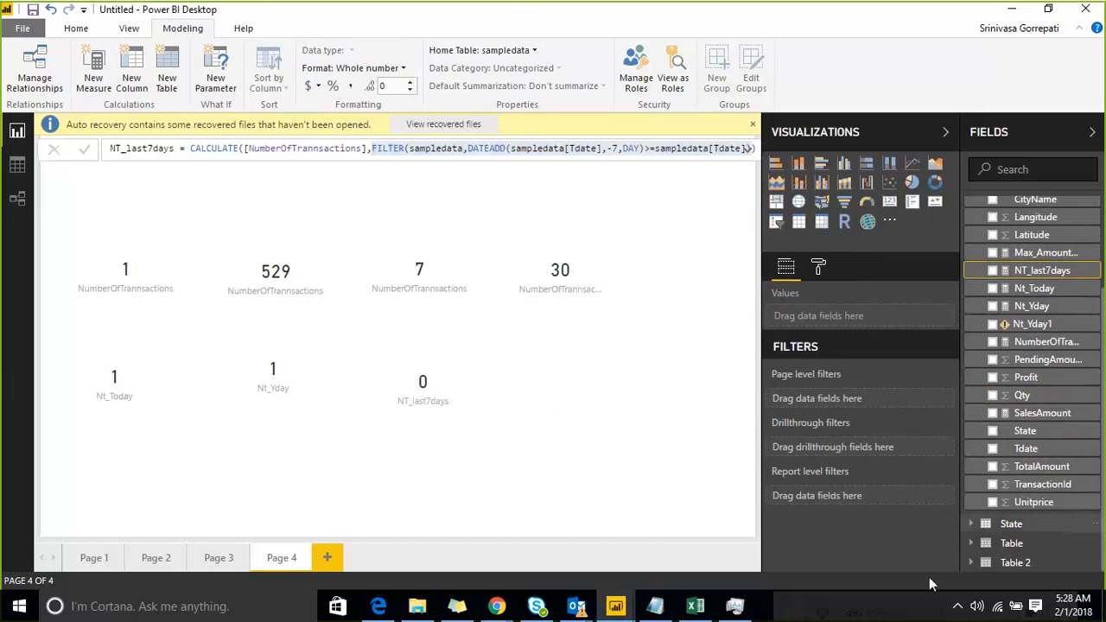
pyautogui.click(1015, 562)
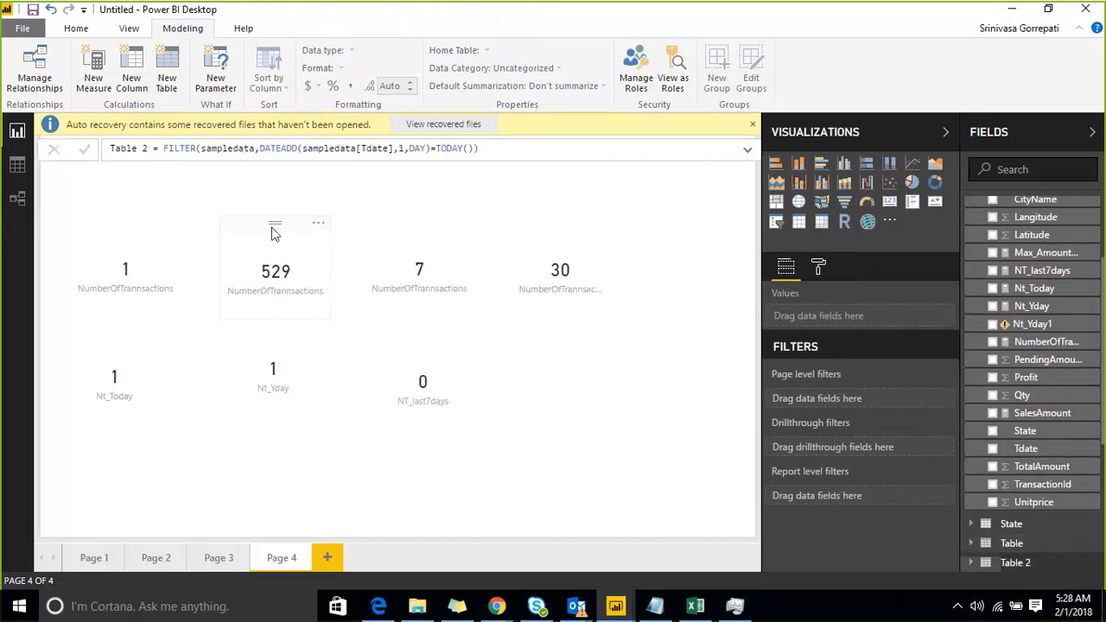
pyautogui.click(478, 148)
pyautogui.keyDown('shift'); pyautogui.click(162, 148); pyautogui.keyUp('shift')
pyautogui.hotkey('ctrl', 'v')
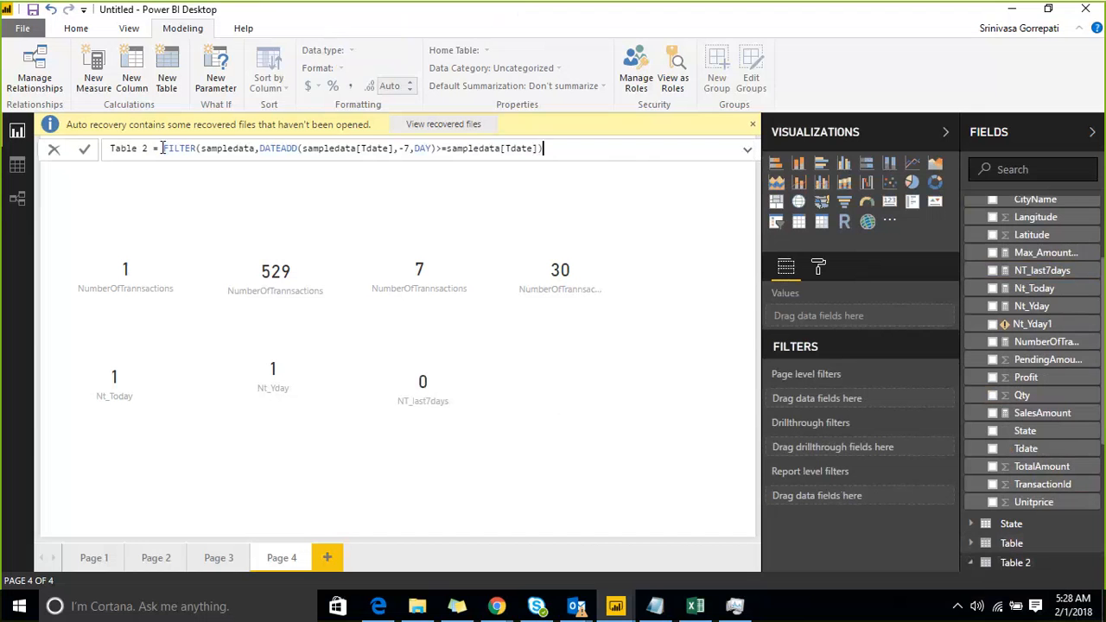
pyautogui.press('Left')
pyautogui.press('Return')
# Open Table 2 in the data view and examine the rows returned by its new filter
pyautogui.click(17, 165)
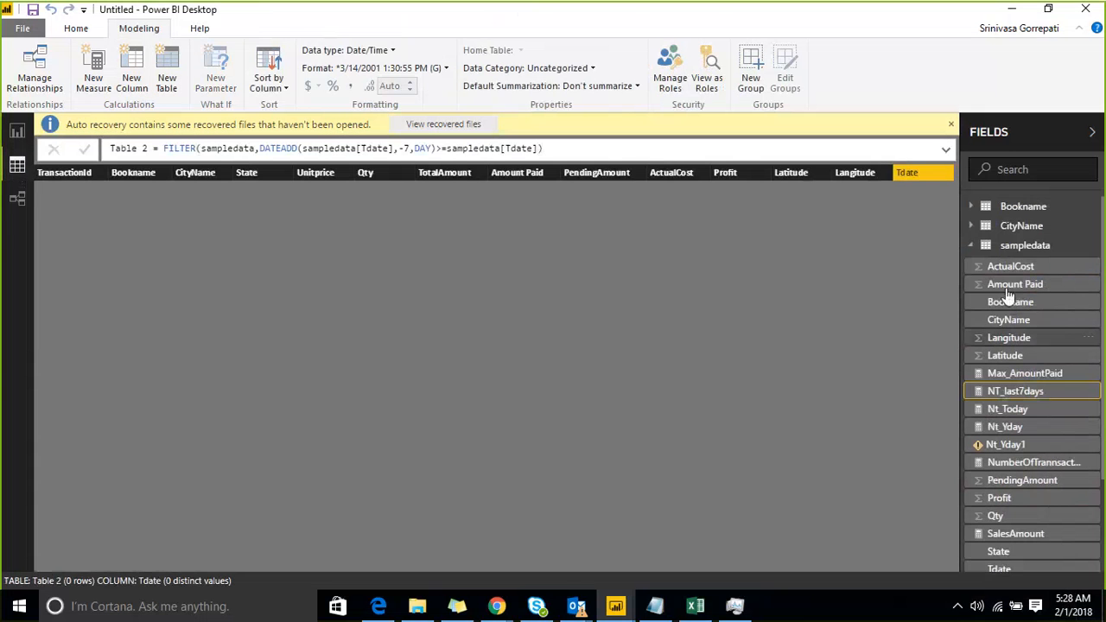
pyautogui.click(972, 246)
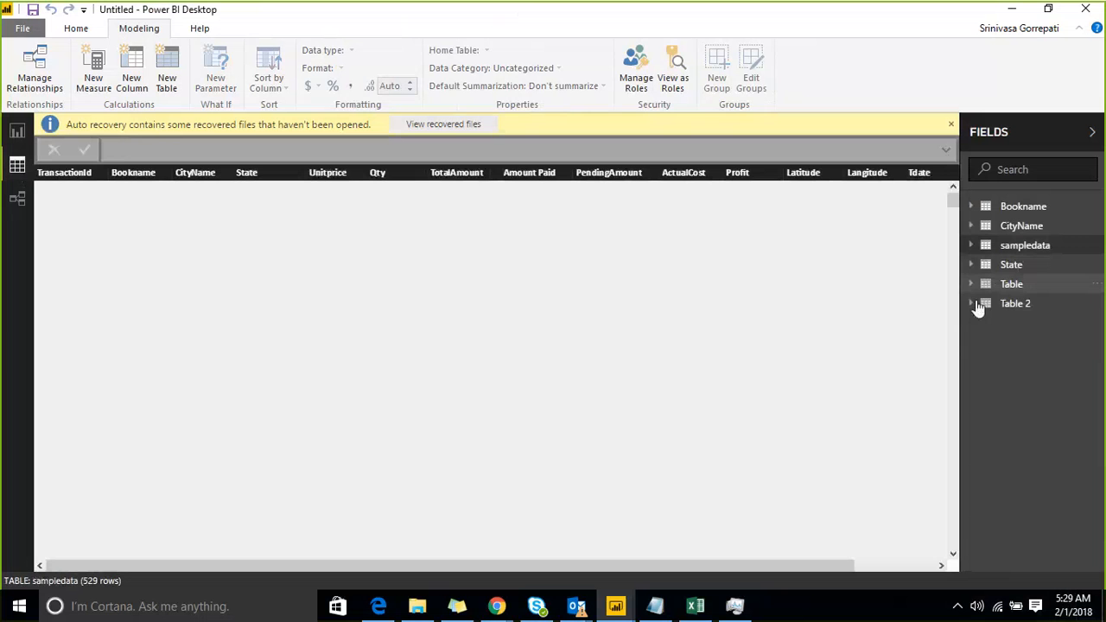
pyautogui.click(974, 303)
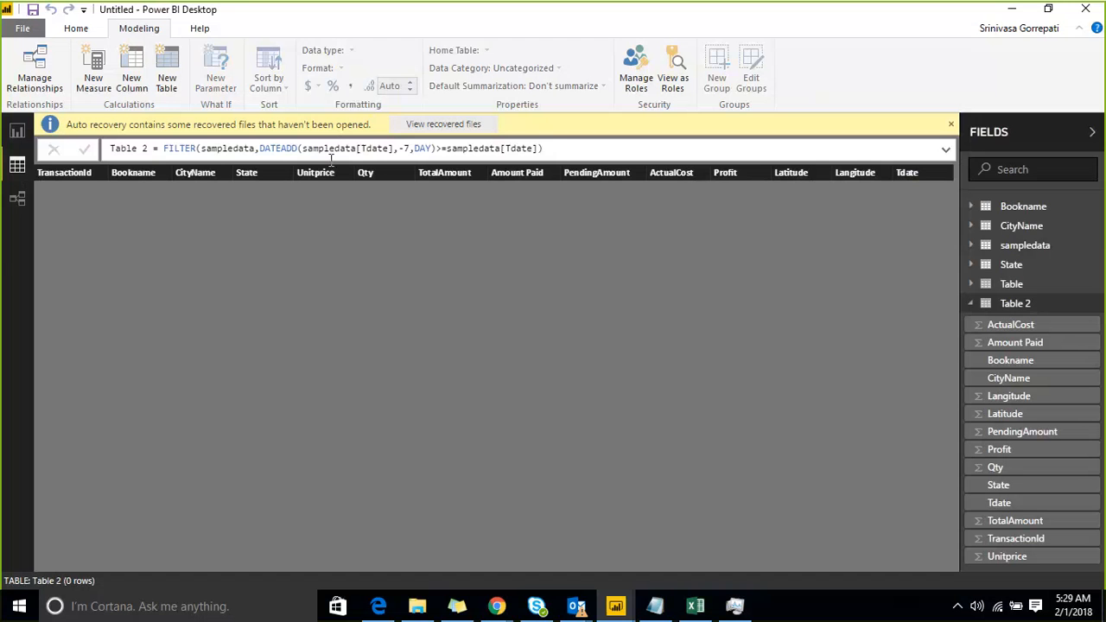
# Examine the comparison of the DATEADD result with sampledata[Tdate] in Table 2's formula
pyautogui.click(550, 149)
pyautogui.press('Left')
pyautogui.press('Left')
pyautogui.press('Right')
pyautogui.hotkey('shift', 'Left')
pyautogui.hotkey('shift', 'Left')
pyautogui.hotkey('shift', 'Left')
pyautogui.hotkey('shift', 'Left')
pyautogui.hotkey('shift', 'Left')
pyautogui.hotkey('shift', 'Left')
pyautogui.hotkey('shift', 'Left')
pyautogui.hotkey('shift', 'Left')
pyautogui.hotkey('shift', 'Left')
pyautogui.hotkey('shift', 'Left')
pyautogui.hotkey('shift', 'Left')
pyautogui.hotkey('shift', 'Left')
pyautogui.hotkey('shift', 'Left')
pyautogui.hotkey('shift', 'Left')
pyautogui.hotkey('shift', 'Left')
pyautogui.hotkey('shift', 'Left')
pyautogui.hotkey('shift', 'Left')
pyautogui.hotkey('shift', 'Left')
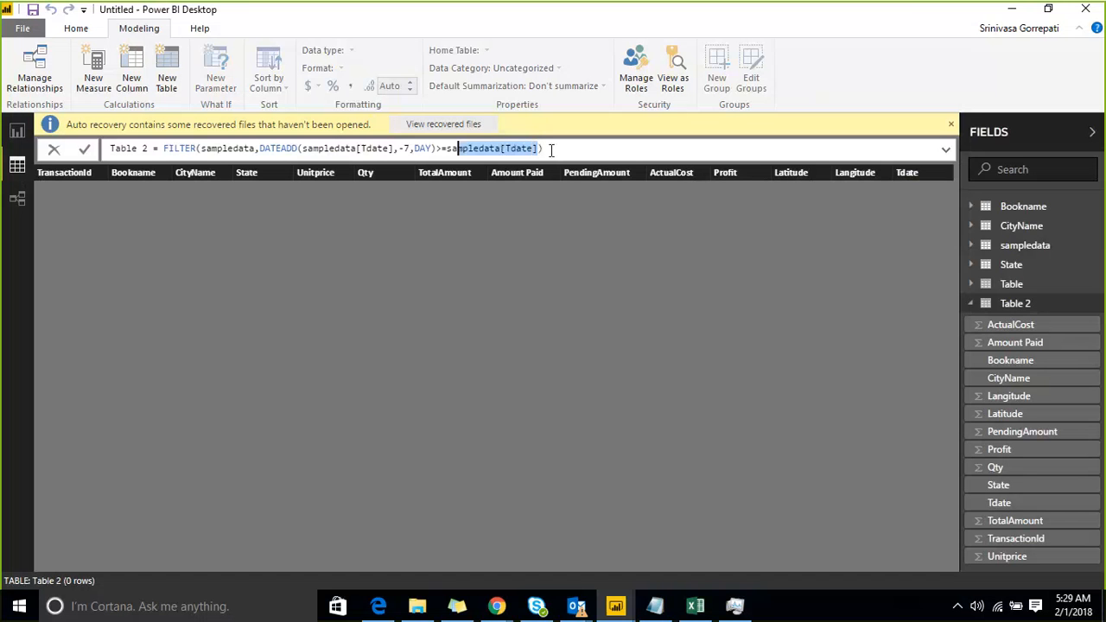
pyautogui.hotkey('shift', 'Right')
pyautogui.press('Left')
pyautogui.press('Left')
pyautogui.press('Left')
pyautogui.press('Left')
pyautogui.press('Left')
pyautogui.press('Left')
pyautogui.press('Left')
pyautogui.press('Left')
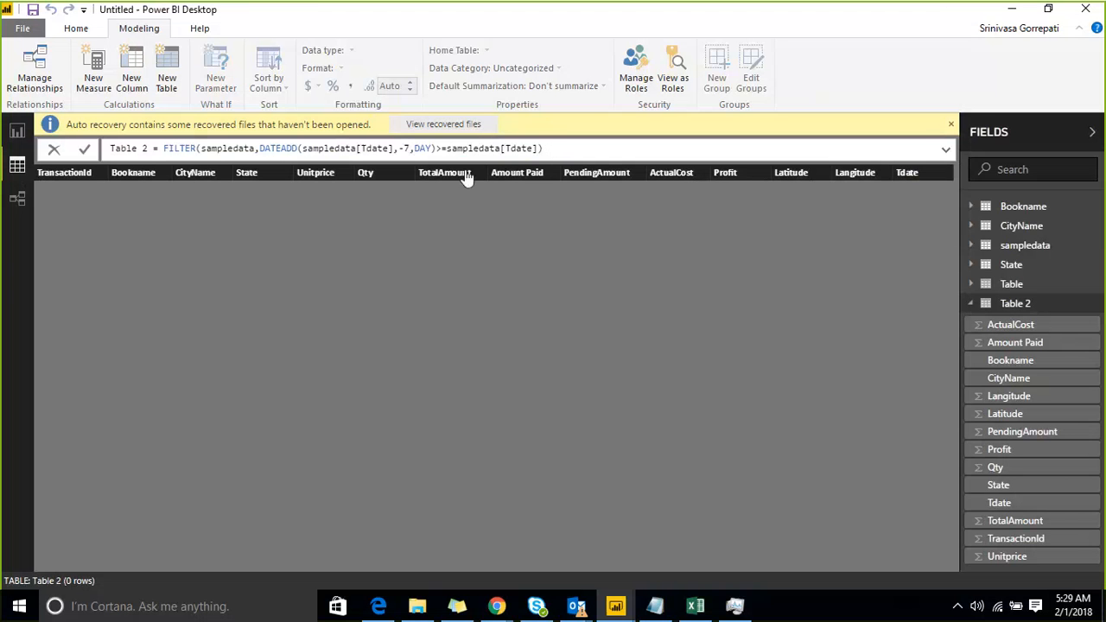
# Move the compared sampledata[Tdate] reference in Table 2's formula from the end of the condition to in front of DATEADD
pyautogui.moveTo(446, 148); pyautogui.dragTo(541, 149)
pyautogui.hotkey('ctrl', 'c')
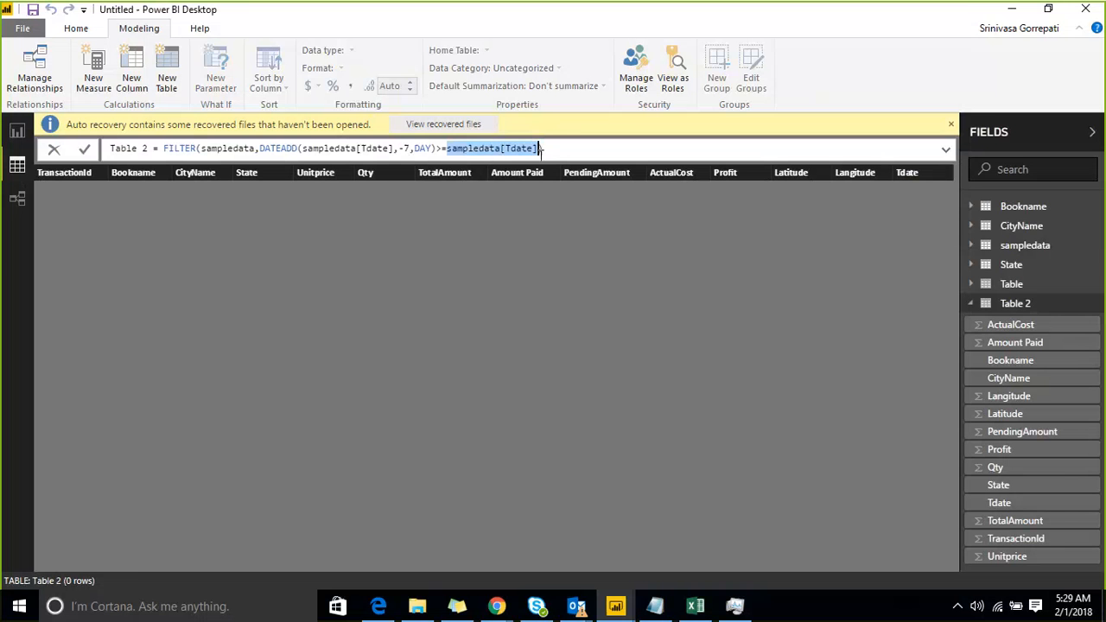
pyautogui.press('BackSpace')
pyautogui.click(261, 148)
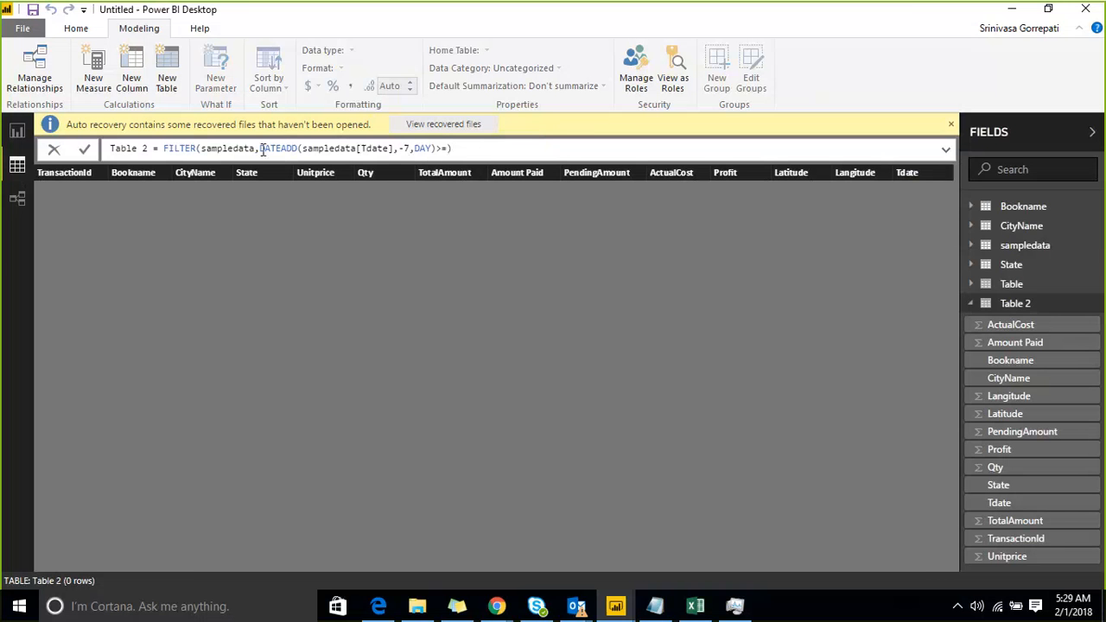
pyautogui.hotkey('ctrl', 'v')
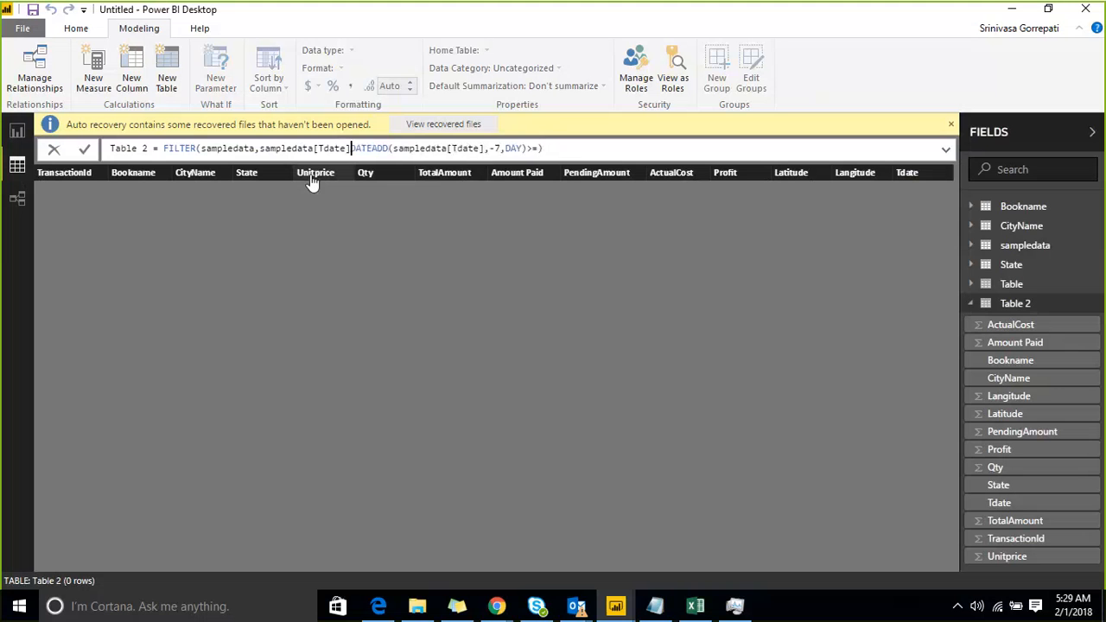
# Put the >= operator between the two dates so Table 2's condition reads sampledata[Tdate]>=DATEADD(sampledata[Tdate],-7,DAY), and apply the formula
pyautogui.write('>')
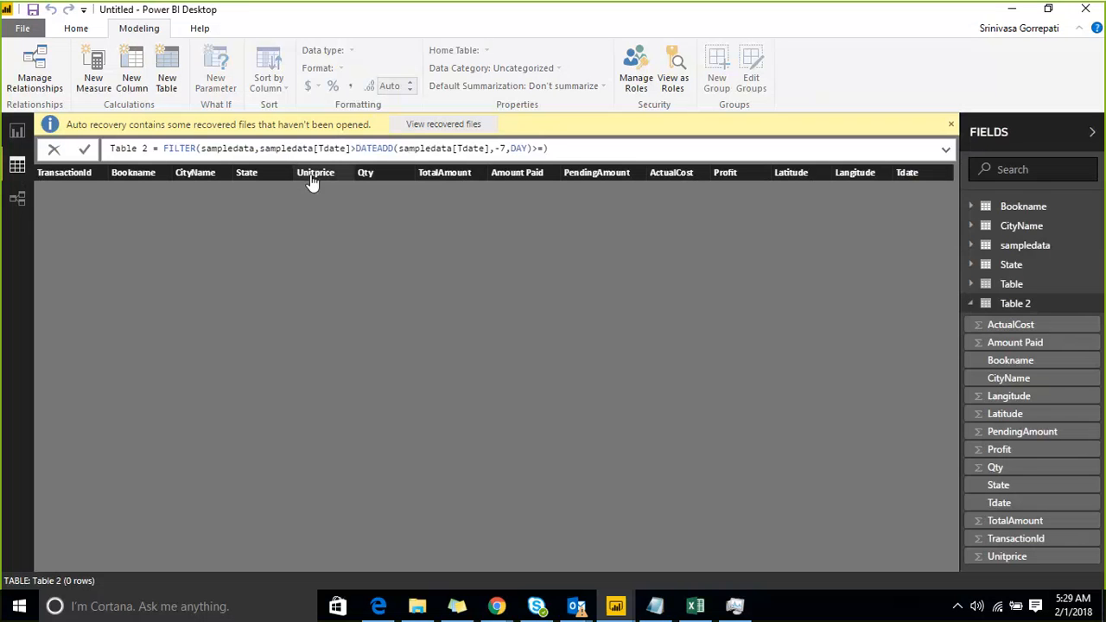
pyautogui.press('Right')
pyautogui.press('Right')
pyautogui.press('Right')
pyautogui.press('Right')
pyautogui.press('Right')
pyautogui.press('Right')
pyautogui.press('Right')
pyautogui.press('Right')
pyautogui.press('Right')
pyautogui.press('Right')
pyautogui.press('Right')
pyautogui.press('Right')
pyautogui.press('Right')
pyautogui.press('Right')
pyautogui.press('Right')
pyautogui.press('Right')
pyautogui.press('Right')
pyautogui.press('Right')
pyautogui.press('Right')
pyautogui.press('Right')
pyautogui.press('BackSpace')
pyautogui.press('BackSpace')
pyautogui.press('Left')
pyautogui.press('Left')
pyautogui.press('Left')
pyautogui.press('Left')
pyautogui.press('Left')
pyautogui.press('Left')
pyautogui.press('Left')
pyautogui.press('Left')
pyautogui.press('Left')
pyautogui.press('Left')
pyautogui.press('Left')
pyautogui.press('Left')
pyautogui.press('Left')
pyautogui.press('Left')
pyautogui.press('Left')
pyautogui.press('Left')
pyautogui.press('Left')
pyautogui.press('Left')
pyautogui.press('Left')
pyautogui.press('Left')
pyautogui.press('Left')
pyautogui.press('Left')
pyautogui.press('Left')
pyautogui.press('Left')
pyautogui.press('Left')
pyautogui.press('Left')
pyautogui.press('Left')
pyautogui.press('Left')
pyautogui.press('Left')
pyautogui.press('Left')
pyautogui.press('Left')
pyautogui.press('Left')
pyautogui.write('=')
pyautogui.press('Right')
pyautogui.press('Right')
pyautogui.press('Right')
pyautogui.press('Right')
pyautogui.press('Right')
pyautogui.press('Right')
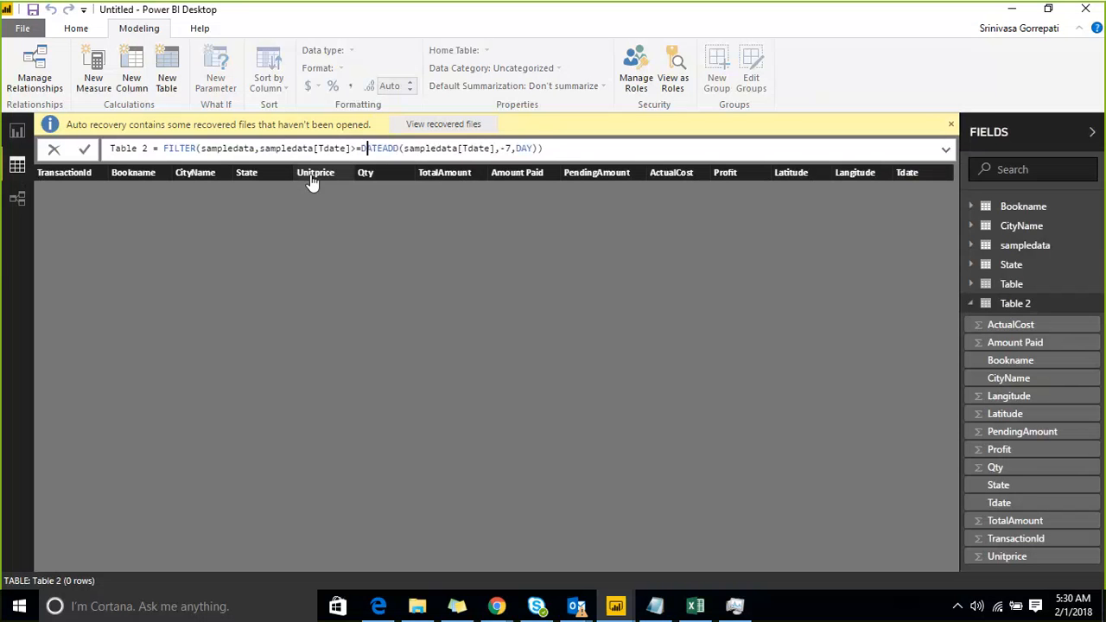
pyautogui.press('Right')
pyautogui.press('Right')
pyautogui.press('Right')
pyautogui.press('Right')
pyautogui.press('Right')
pyautogui.press('Right')
pyautogui.press('Right')
pyautogui.press('Right')
pyautogui.press('Right')
pyautogui.press('Right')
pyautogui.press('Right')
pyautogui.press('Right')
pyautogui.press('Right')
pyautogui.press('Right')
pyautogui.press('Right')
pyautogui.press('Right')
pyautogui.press('Right')
pyautogui.press('Right')
pyautogui.press('Right')
pyautogui.press('Right')
pyautogui.press('Return')
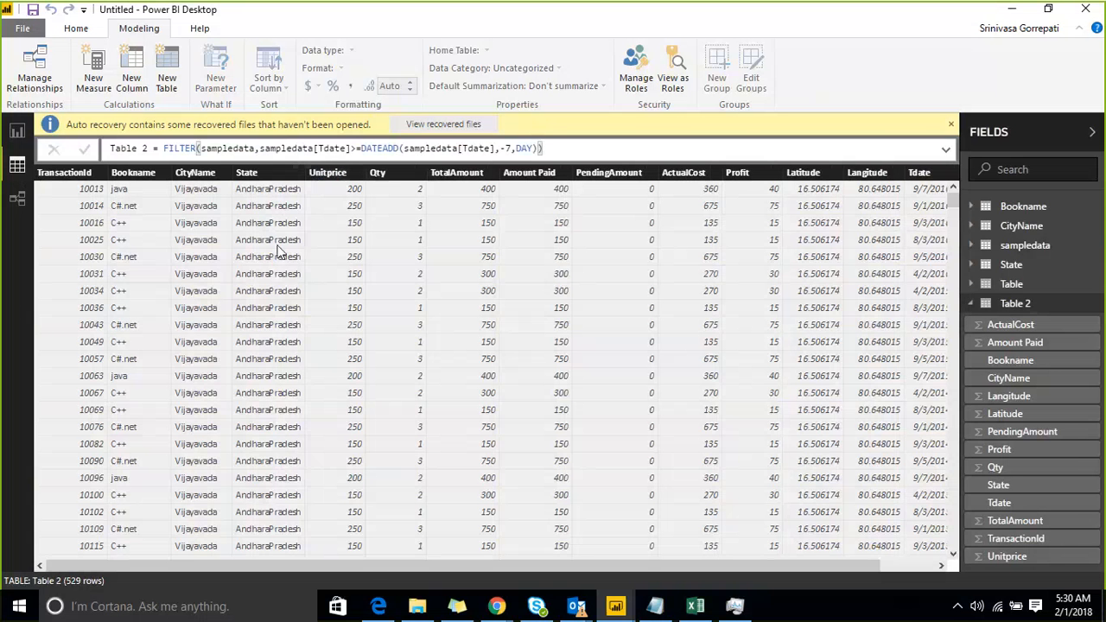
# Examine both sides of Table 2's date condition and compare them with the dates in the Tdate column
pyautogui.moveTo(367, 566)
pyautogui.mouseDown()
pyautogui.moveTo(480, 571)
pyautogui.moveTo(371, 570)
pyautogui.mouseUp()
pyautogui.click(301, 148)
pyautogui.click(399, 149)
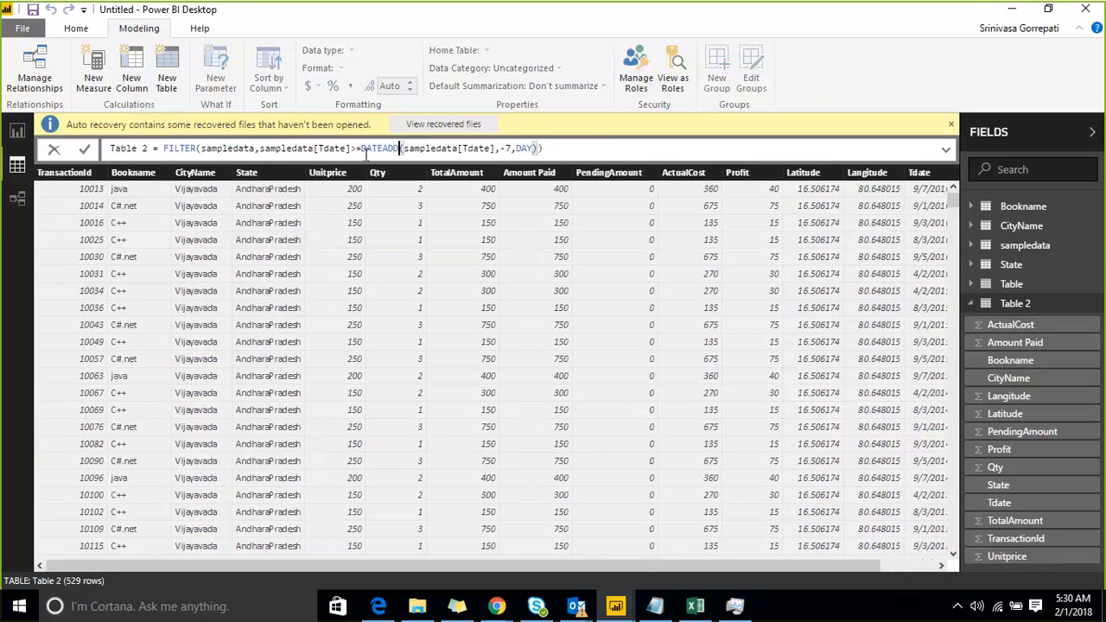
pyautogui.click(261, 150)
pyautogui.moveTo(272, 150); pyautogui.dragTo(354, 151)
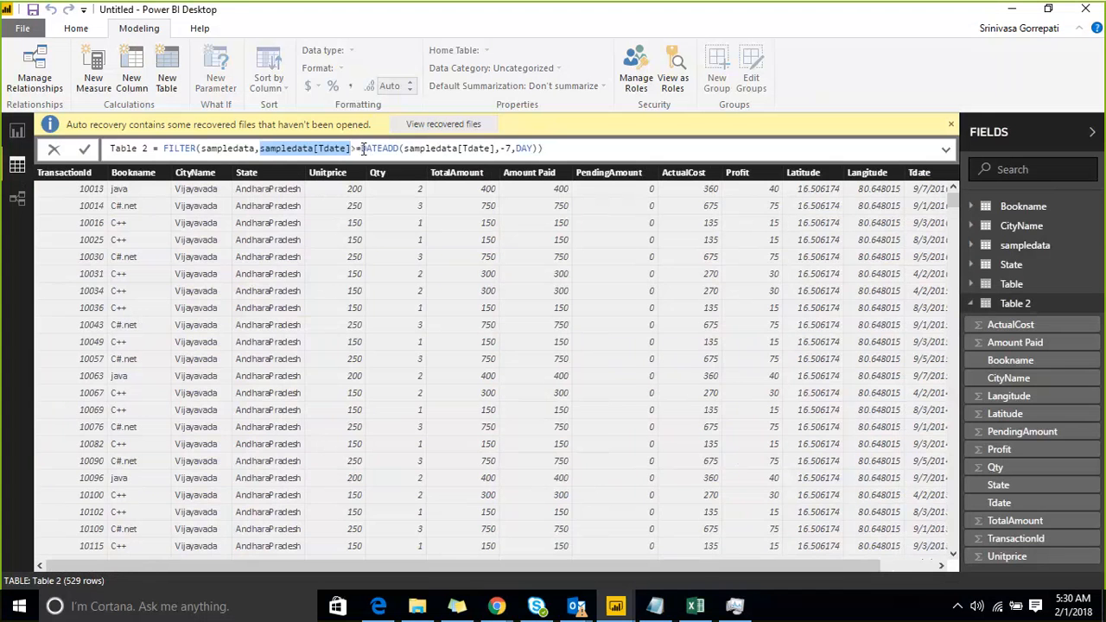
pyautogui.click(363, 150)
pyautogui.moveTo(361, 149); pyautogui.dragTo(547, 149)
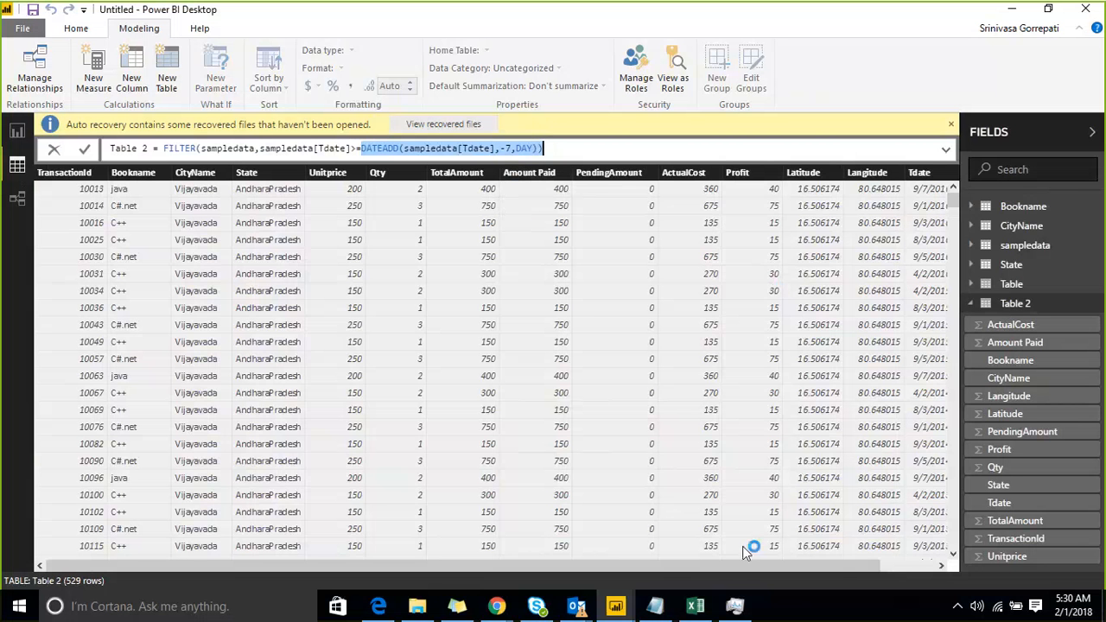
pyautogui.click(805, 562)
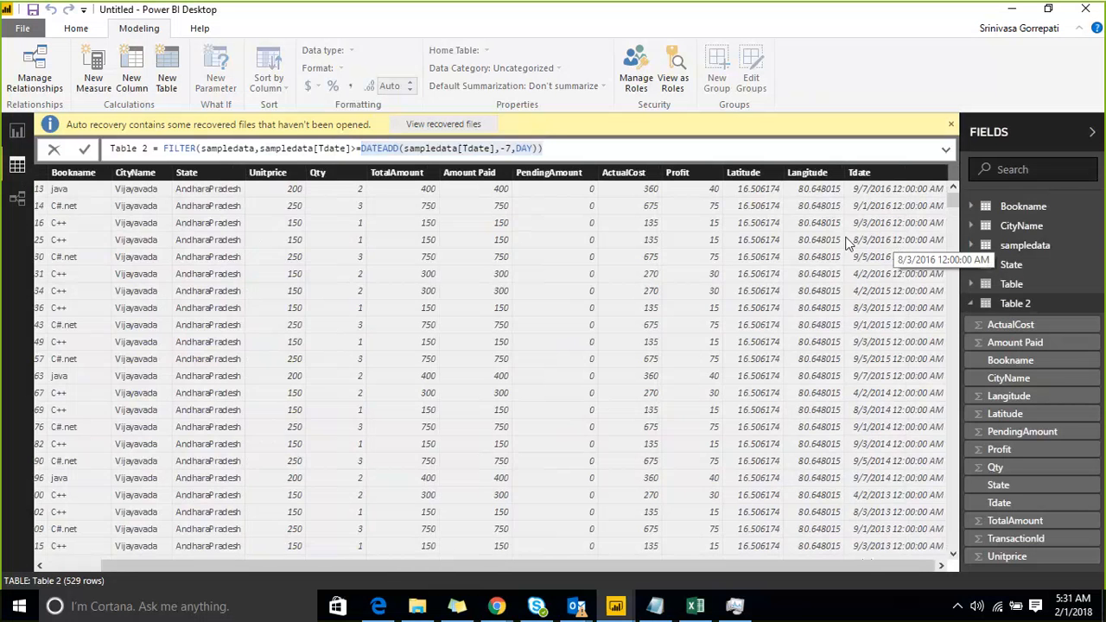
# Try to use TODAY() instead of sampledata[Tdate] as the first argument of DATEADD in Table 2's formula
pyautogui.click(546, 149)
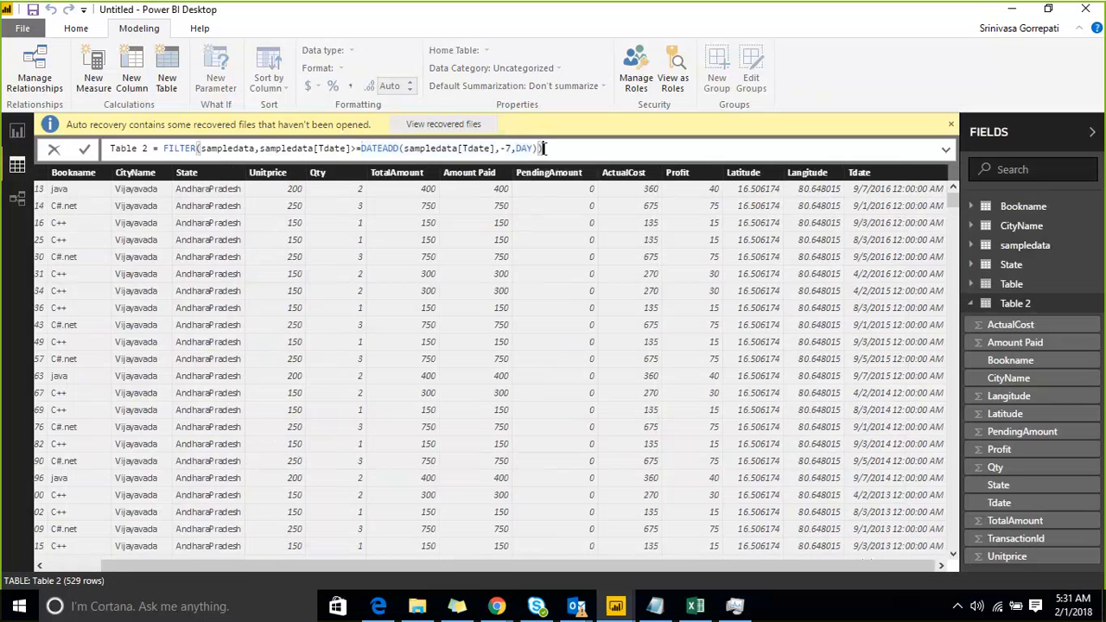
pyautogui.moveTo(497, 152); pyautogui.dragTo(405, 149)
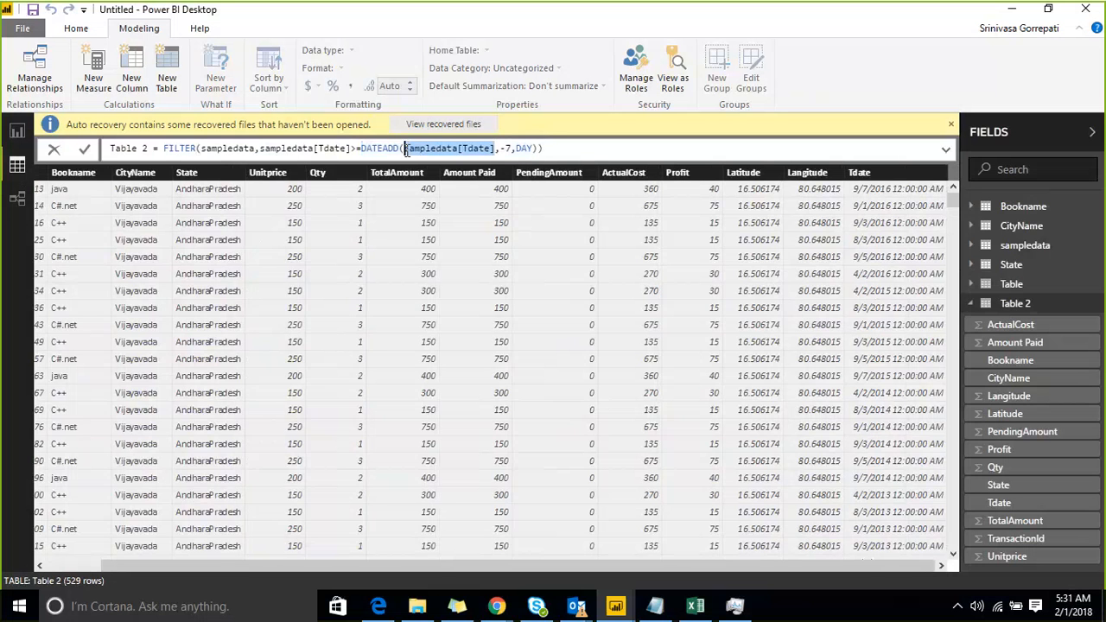
pyautogui.write('TODA')
pyautogui.press('BackSpace')
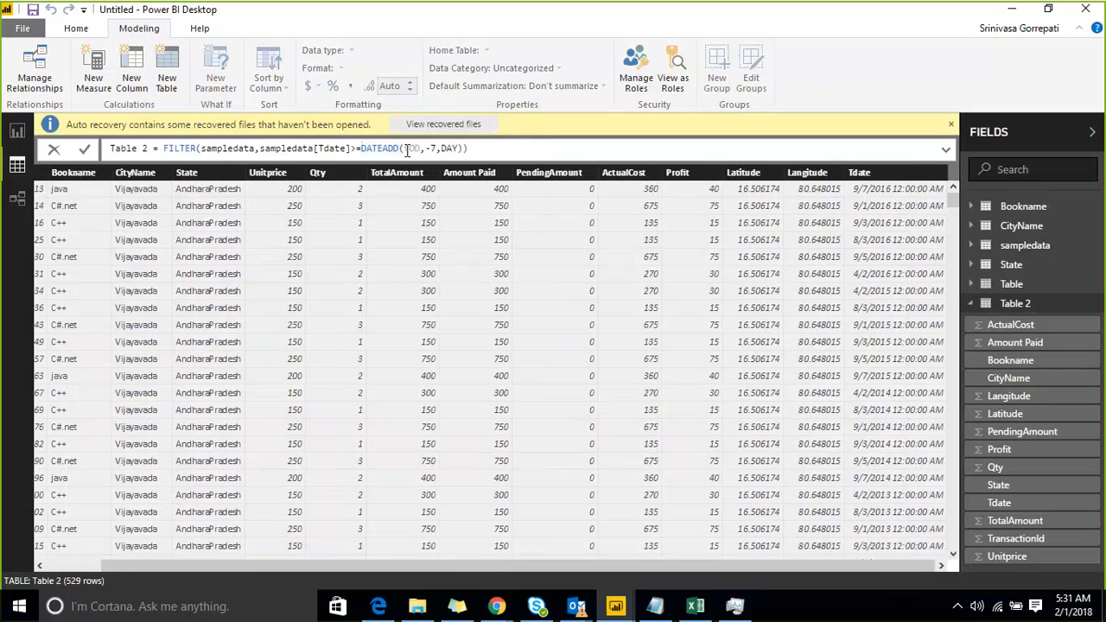
pyautogui.write('AY')
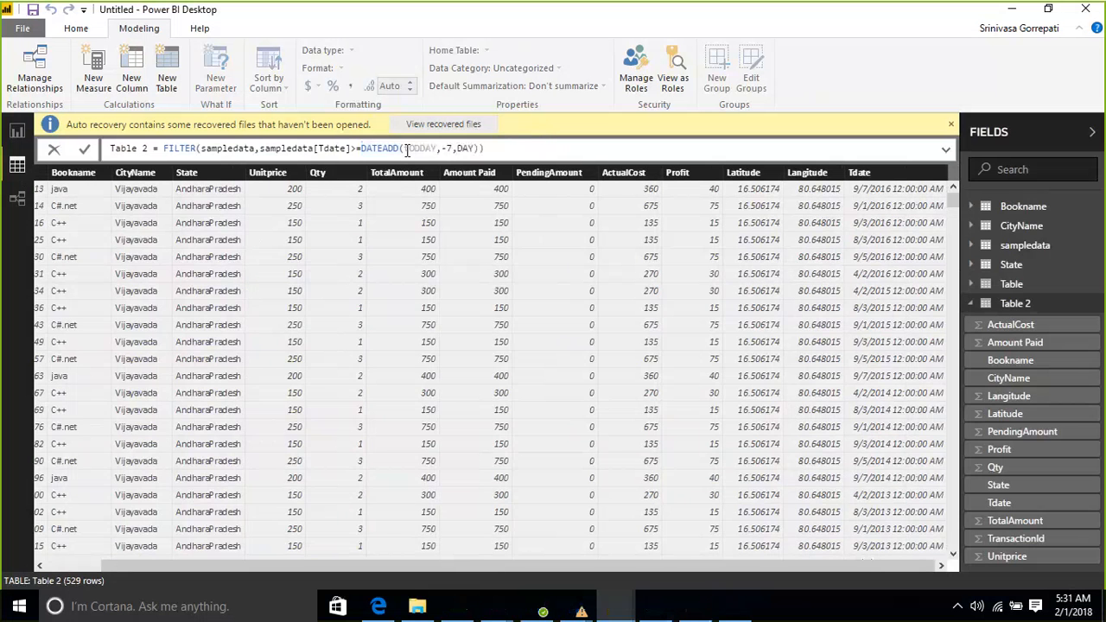
pyautogui.write('()')
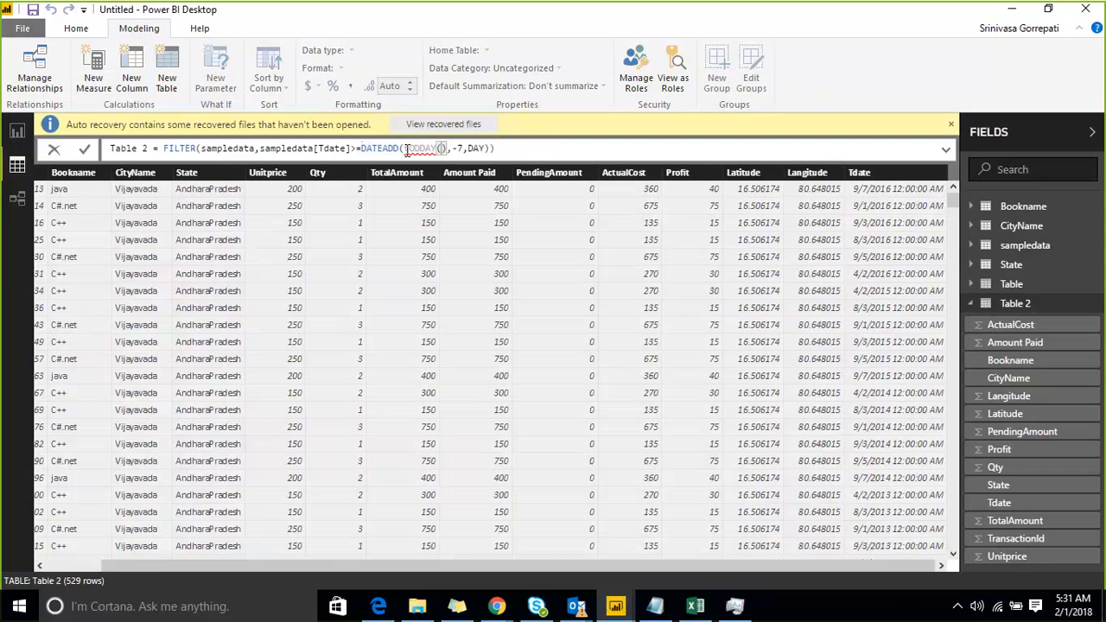
pyautogui.press('Left')
pyautogui.press('BackSpace')
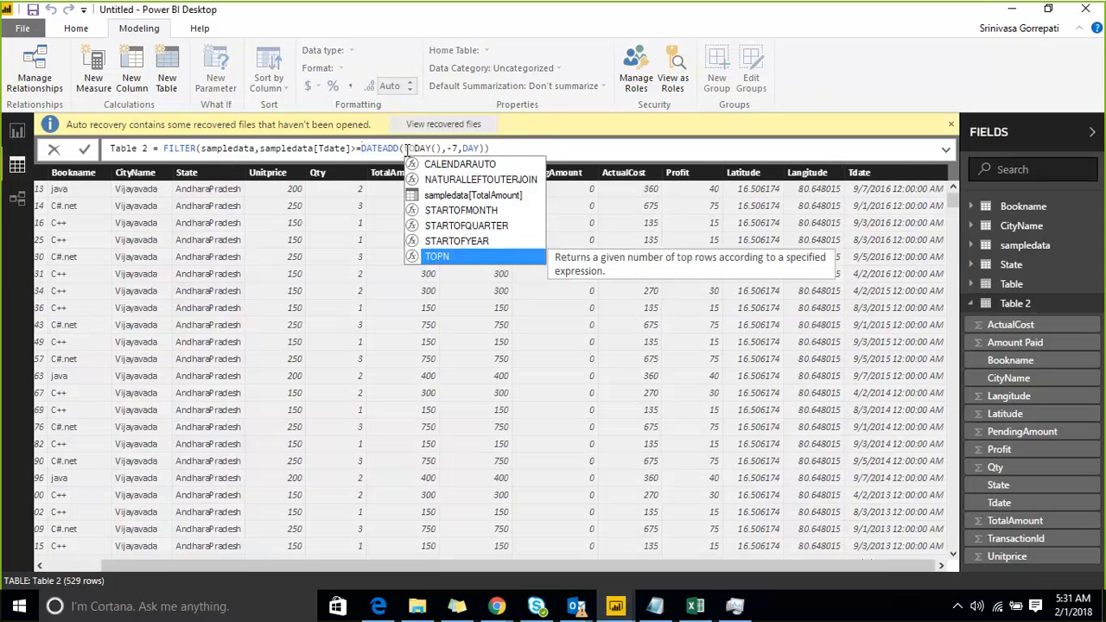
pyautogui.press('Escape')
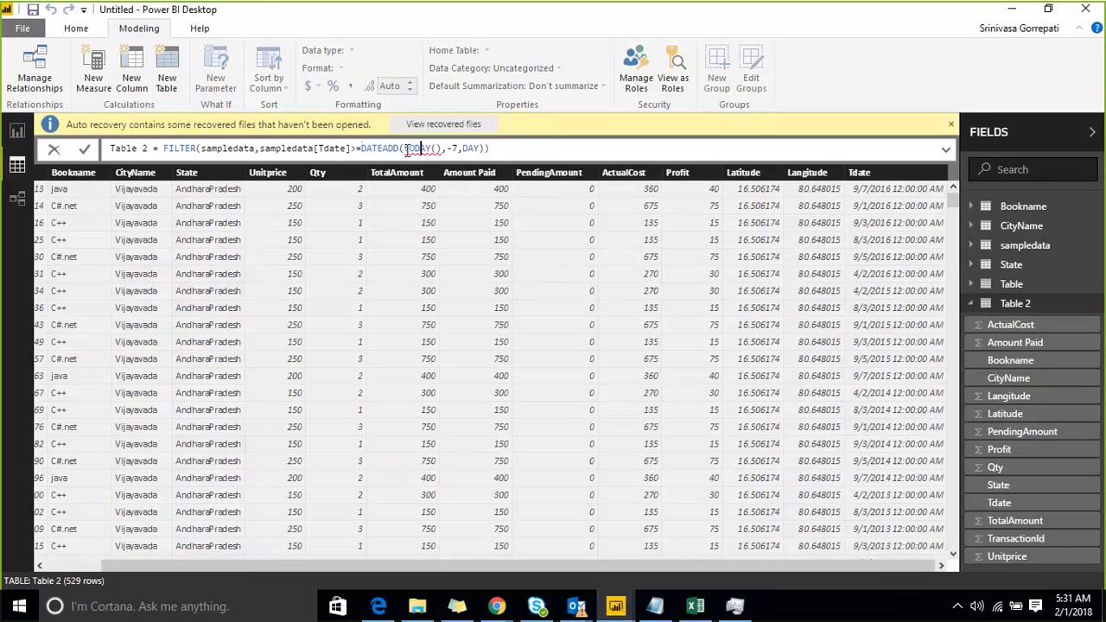
pyautogui.press('Right')
pyautogui.press('Right')
pyautogui.press('Right')
pyautogui.press('Right')
pyautogui.press('Right')
pyautogui.press('Right')
pyautogui.press('Right')
pyautogui.press('Right')
pyautogui.press('Right')
pyautogui.press('Right')
pyautogui.press('Right')
pyautogui.press('Right')
pyautogui.press('Right')
pyautogui.press('Return')
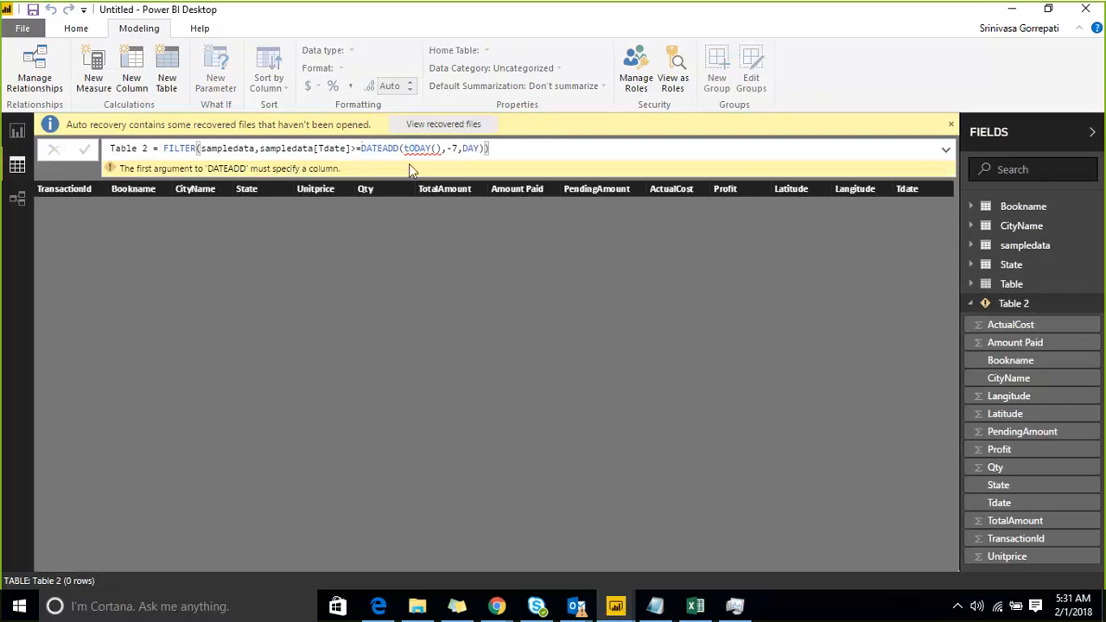
# Delete the whole DATEADD expression after the >= operator in Table 2's formula, including the closing parentheses
pyautogui.click(437, 148)
pyautogui.press('Left')
pyautogui.press('Left')
pyautogui.press('Right')
pyautogui.hotkey('shift', 'Left')
pyautogui.hotkey('shift', 'Left')
pyautogui.hotkey('shift', 'Left')
pyautogui.hotkey('shift', 'Left')
pyautogui.hotkey('shift', 'Left')
pyautogui.click(517, 148)
pyautogui.moveTo(355, 149)
pyautogui.mouseDown()
pyautogui.moveTo(499, 149)
pyautogui.moveTo(361, 148)
pyautogui.mouseUp()
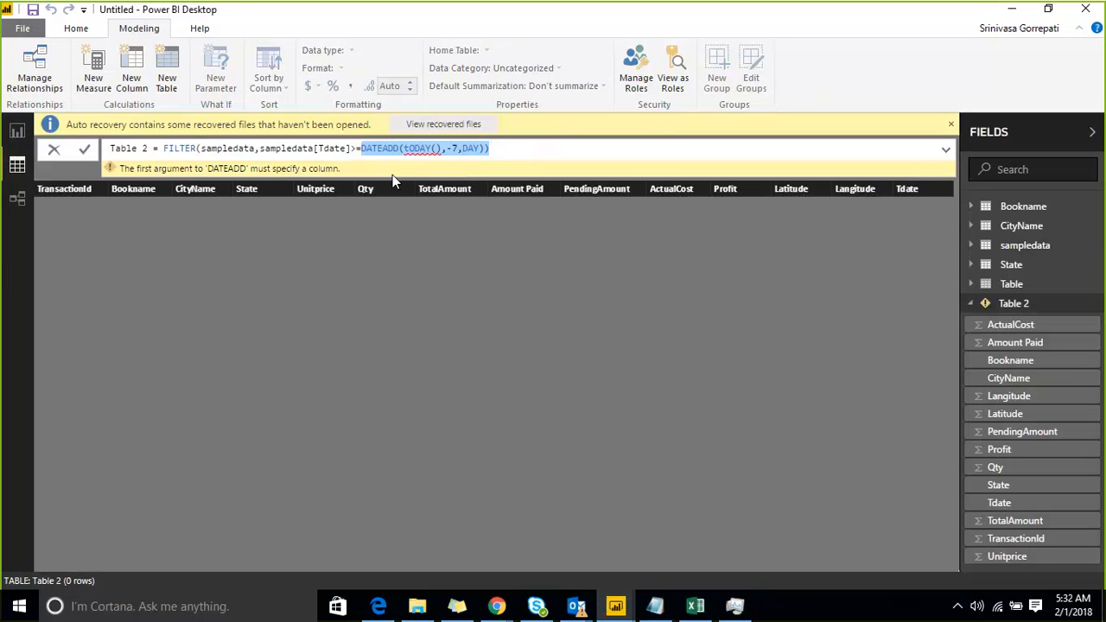
pyautogui.press('BackSpace')
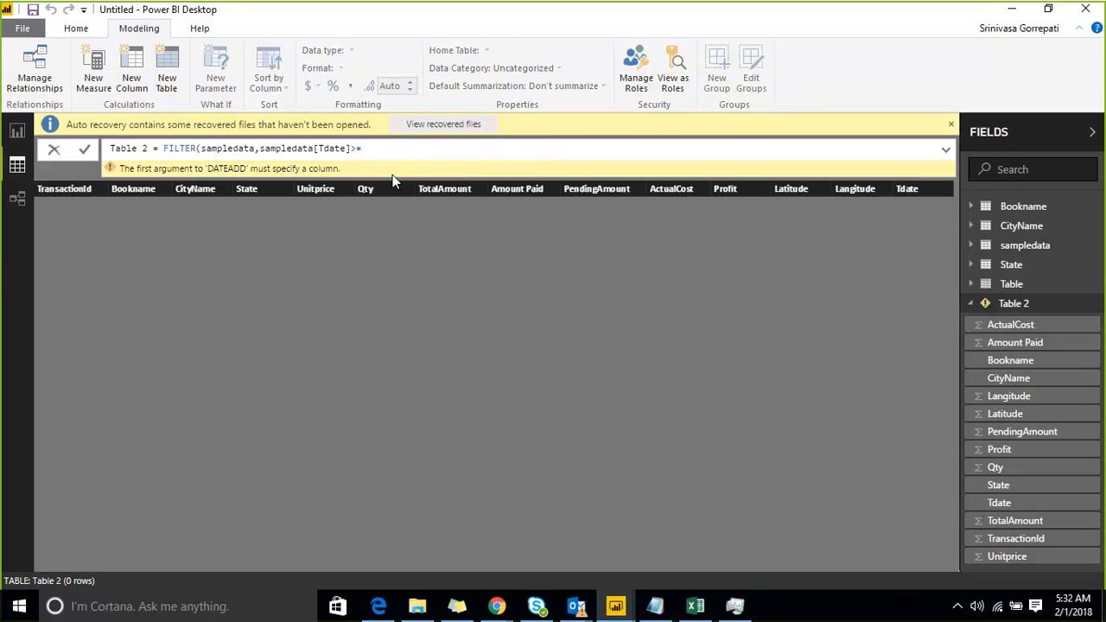
# Add a DATEADD function after the >= operator in Table 2's formula, with sampledata[Tdate] as its dates argument
pyautogui.write('DAT')
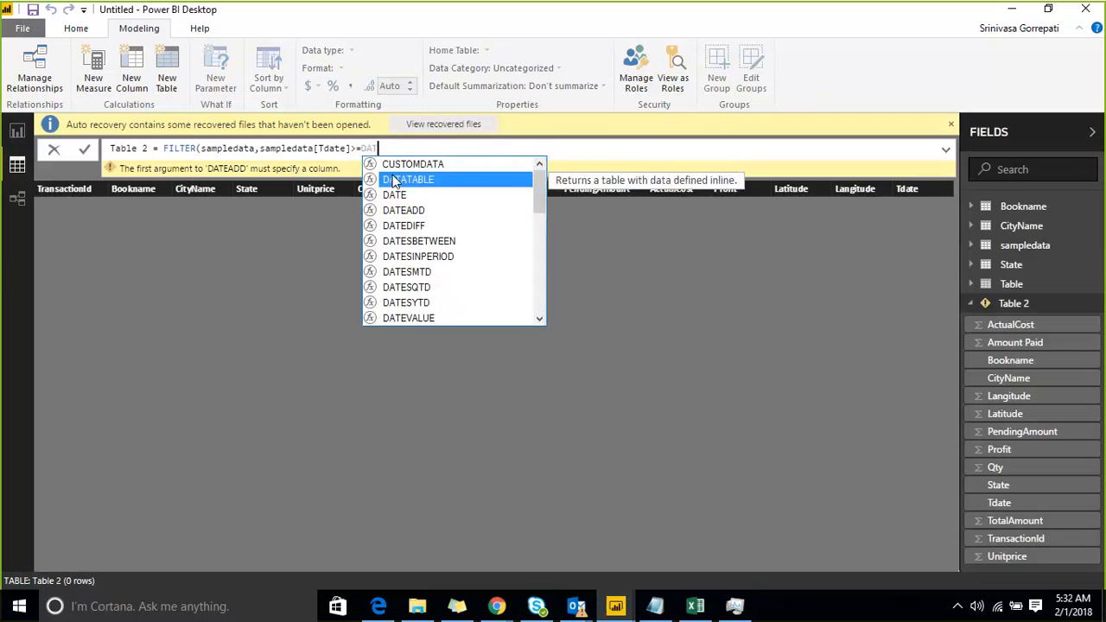
pyautogui.write('EA')
pyautogui.press('Tab')
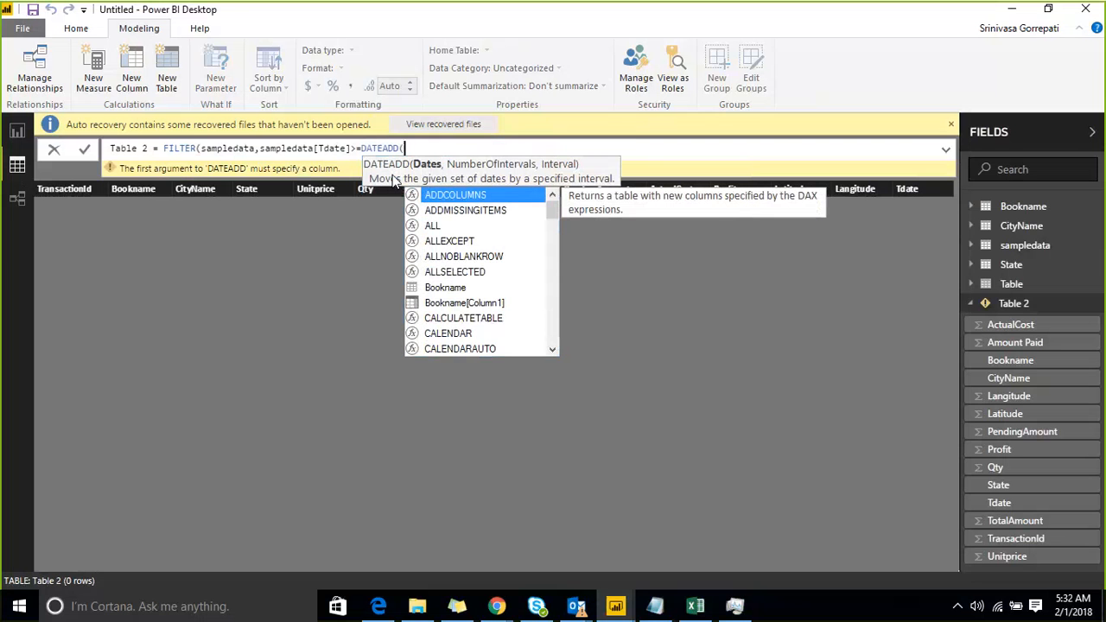
pyautogui.write('DAT')
pyautogui.press('Down')
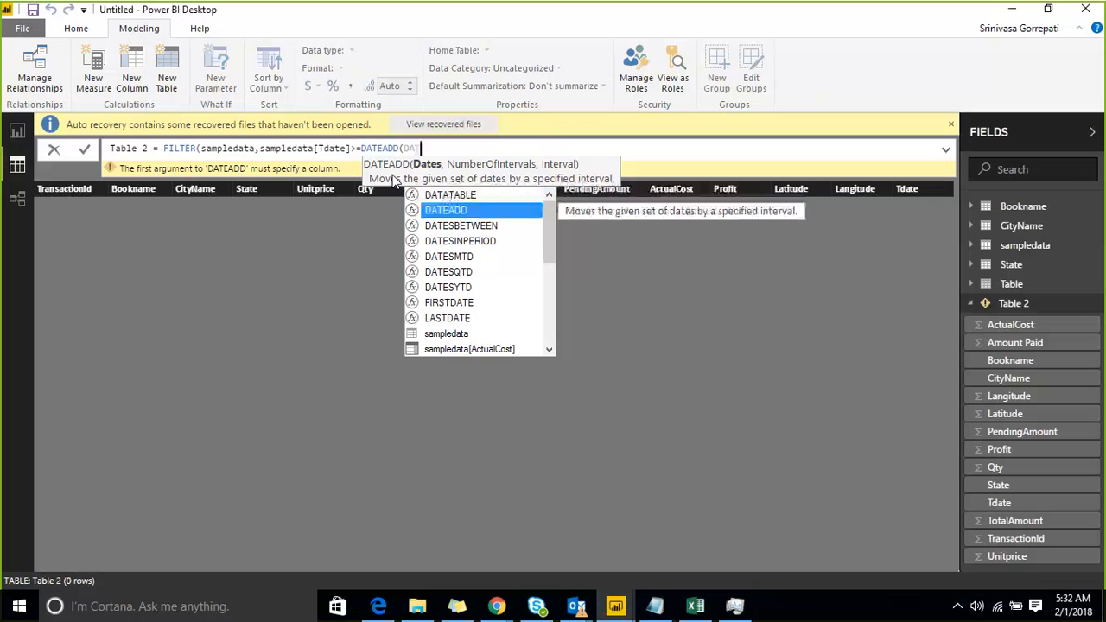
pyautogui.press('Down')
pyautogui.press('Down')
pyautogui.press('Down')
pyautogui.press('Down')
pyautogui.press('Down')
pyautogui.press('Down')
pyautogui.press('Down')
pyautogui.press('Down')
pyautogui.press('Down')
pyautogui.press('Down')
pyautogui.press('Down')
pyautogui.press('Down')
pyautogui.press('Down')
pyautogui.press('Down')
pyautogui.press('Down')
pyautogui.press('Down')
pyautogui.press('Down')
pyautogui.press('Down')
pyautogui.press('Down')
pyautogui.press('Down')
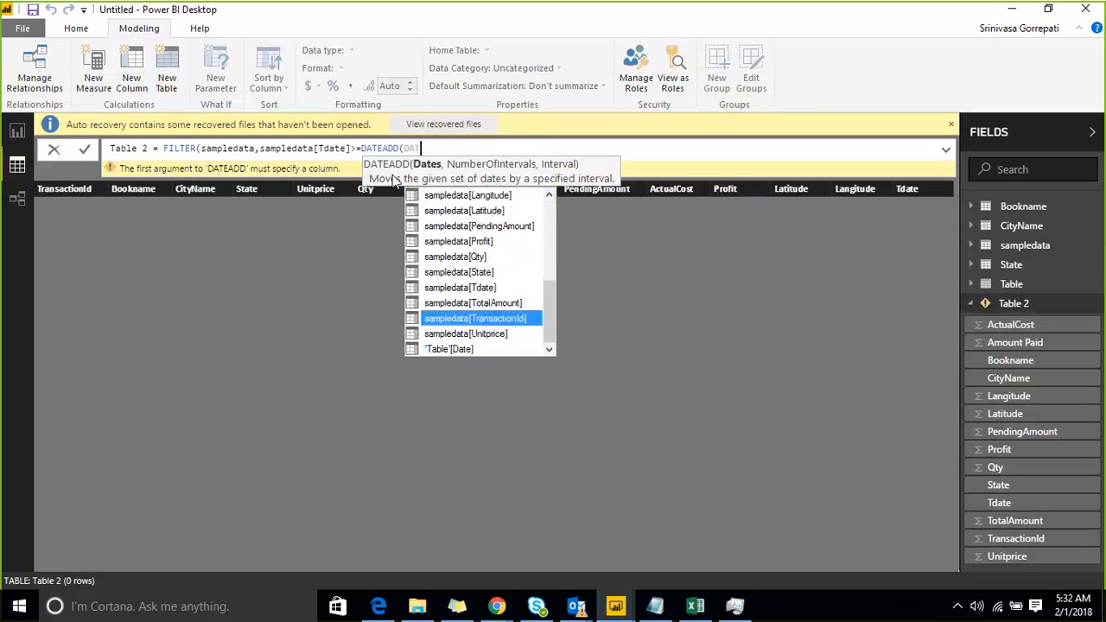
pyautogui.press('Up')
pyautogui.press('Up')
pyautogui.press('Tab')
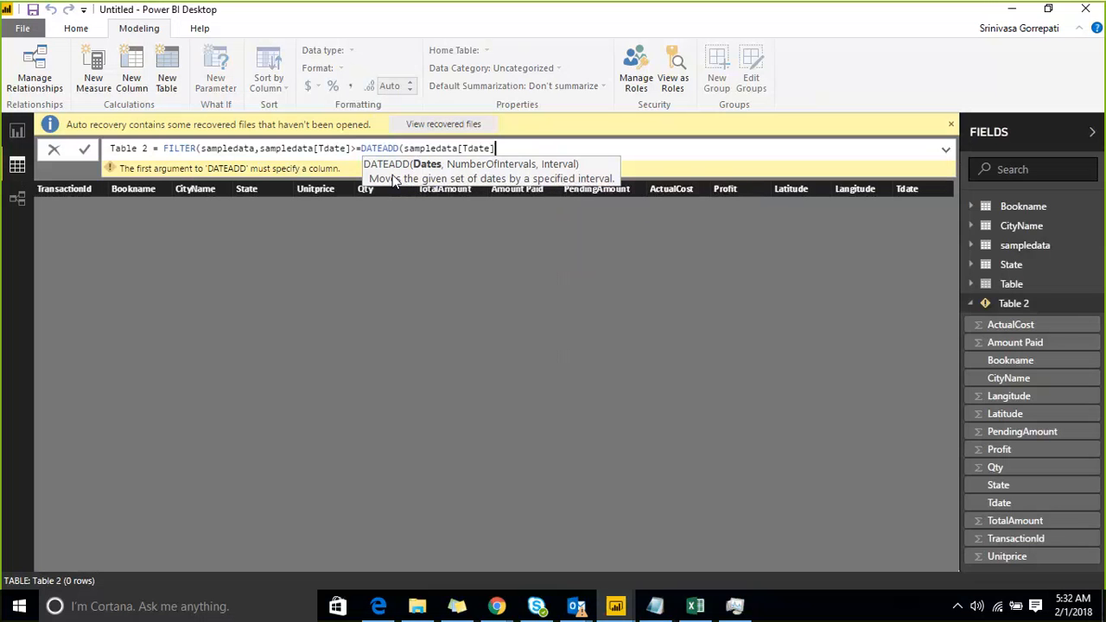
# Complete the DATEADD function with -7 as the number of intervals and DAY as the interval, and close its parenthesis
pyautogui.write(',')
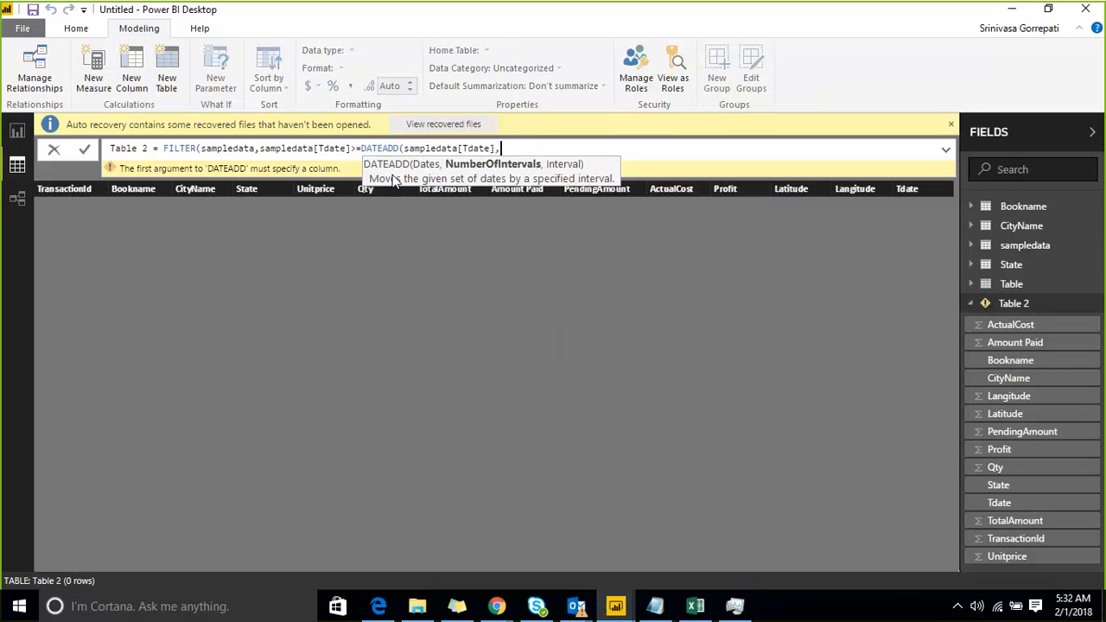
pyautogui.write('-7,')
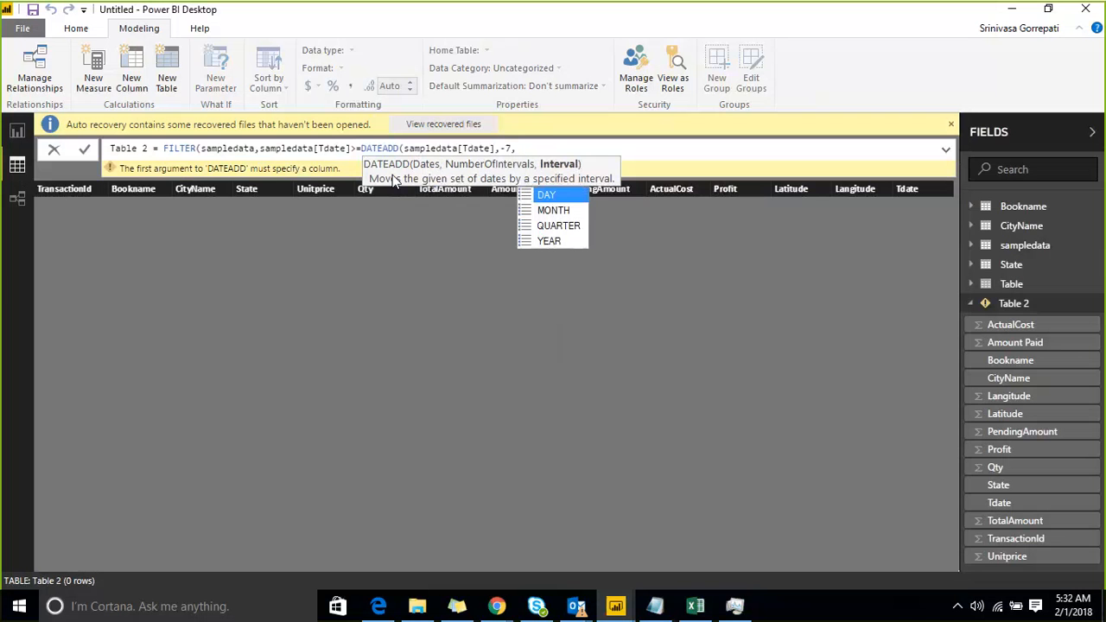
pyautogui.write('D')
pyautogui.press('Tab')
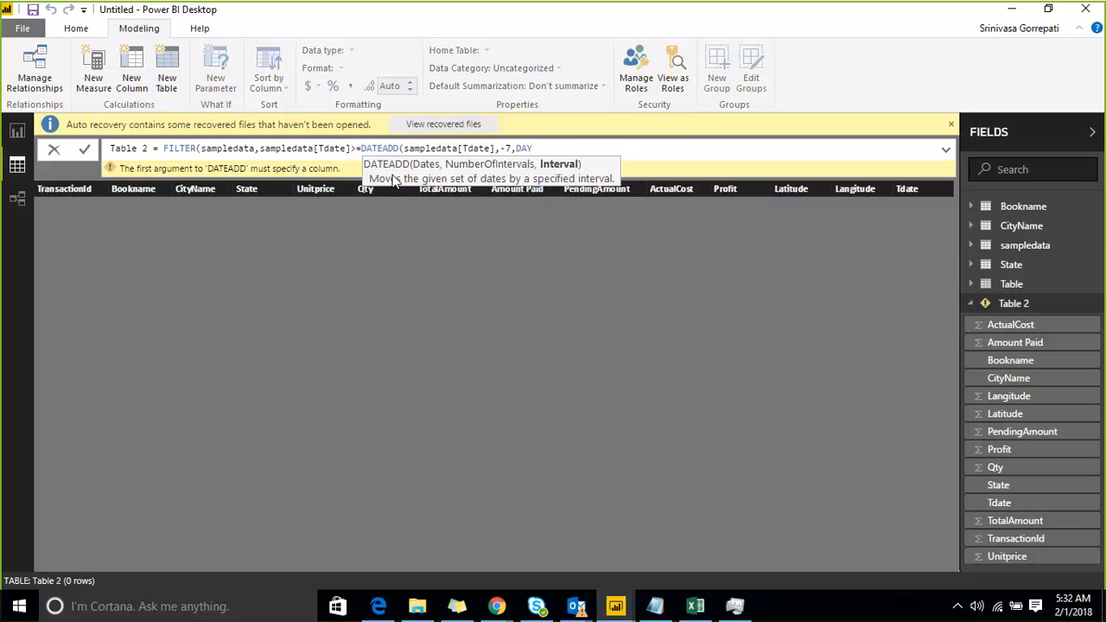
pyautogui.write(')')
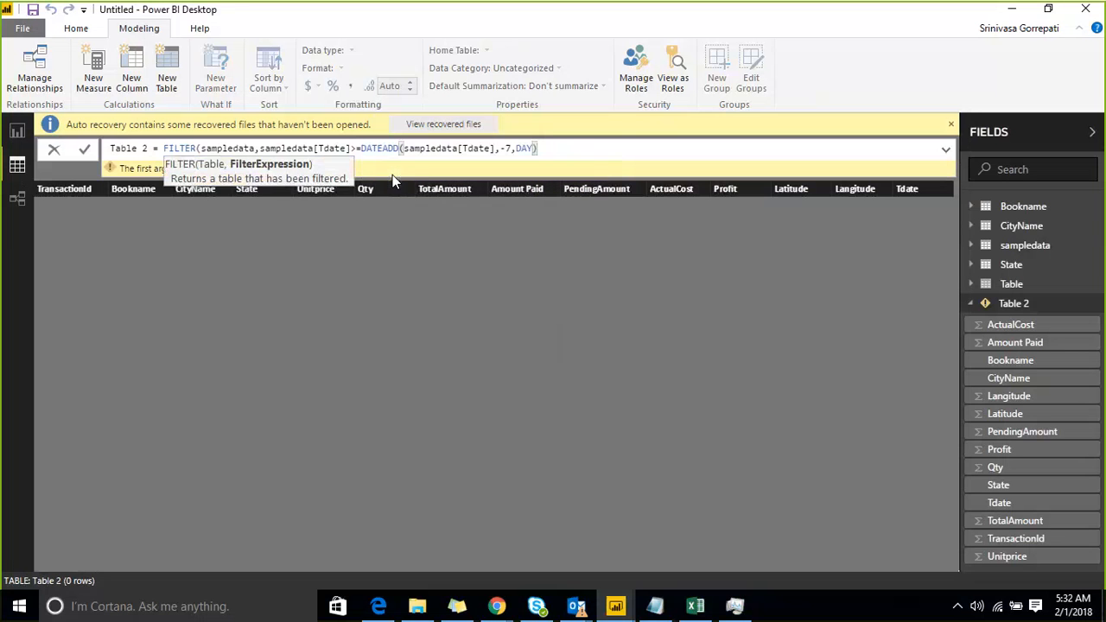
# Highlight Table 2's DATEADD expression, switch to Notepad and compare it with the date condition in the Last30days formula
pyautogui.hotkey('shift', 'Left')
pyautogui.hotkey('shift', 'Left')
pyautogui.hotkey('shift', 'Left')
pyautogui.hotkey('shift', 'Left')
pyautogui.hotkey('shift', 'Left')
pyautogui.hotkey('shift', 'Left')
pyautogui.hotkey('shift', 'Left')
pyautogui.hotkey('shift', 'Left')
pyautogui.hotkey('shift', 'Left')
pyautogui.hotkey('shift', 'Left')
pyautogui.hotkey('shift', 'Left')
pyautogui.hotkey('shift', 'Left')
pyautogui.hotkey('shift', 'Left')
pyautogui.hotkey('shift', 'Left')
pyautogui.hotkey('shift', 'Left')
pyautogui.hotkey('shift', 'Left')
pyautogui.hotkey('shift', 'Left')
pyautogui.hotkey('shift', 'Left')
pyautogui.hotkey('shift', 'Left')
pyautogui.hotkey('shift', 'Left')
pyautogui.hotkey('shift', 'Left')
pyautogui.hotkey('shift', 'Left')
pyautogui.hotkey('shift', 'Left')
pyautogui.hotkey('shift', 'Left')
pyautogui.hotkey('shift', 'Left')
pyautogui.hotkey('shift', 'Left')
pyautogui.hotkey('shift', 'Left')
pyautogui.hotkey('shift', 'Left')
pyautogui.hotkey('shift', 'Left')
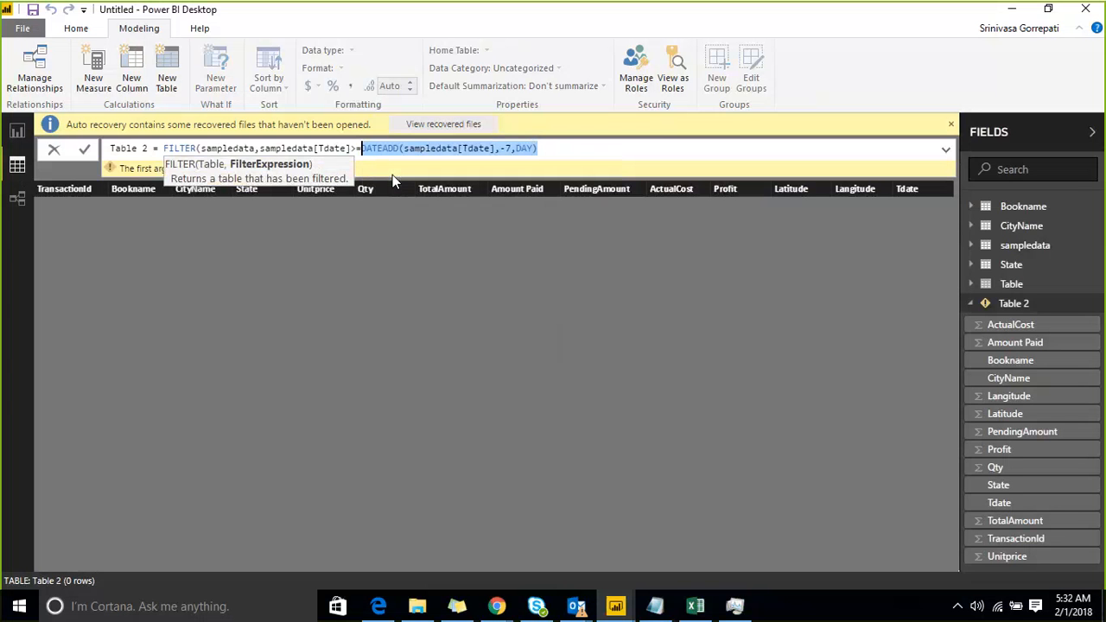
pyautogui.click(656, 608)
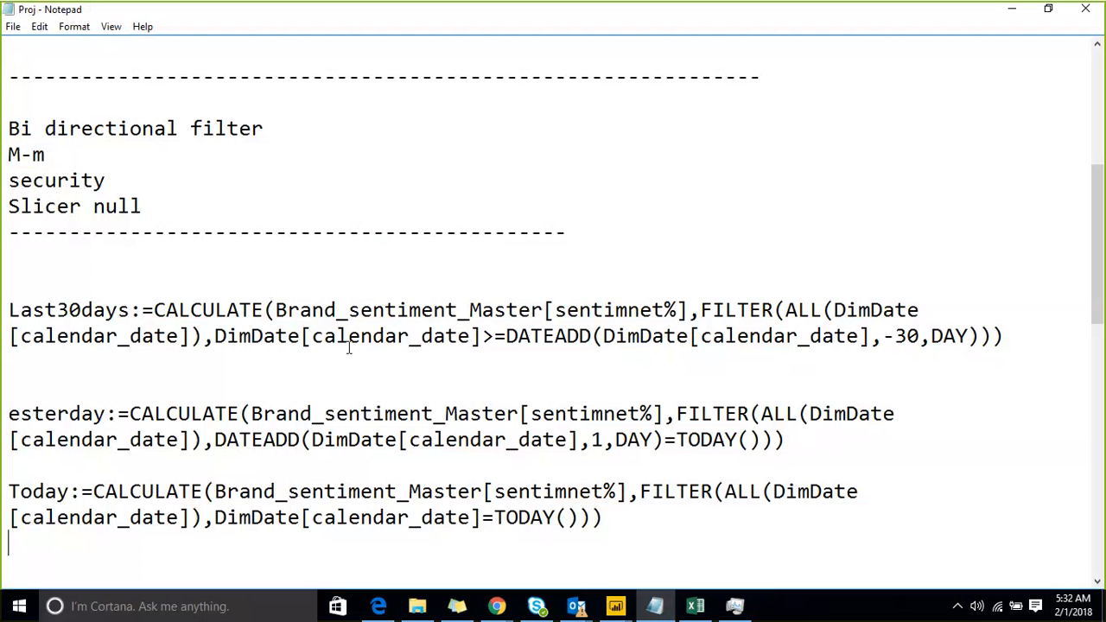
pyautogui.moveTo(507, 337); pyautogui.dragTo(984, 343)
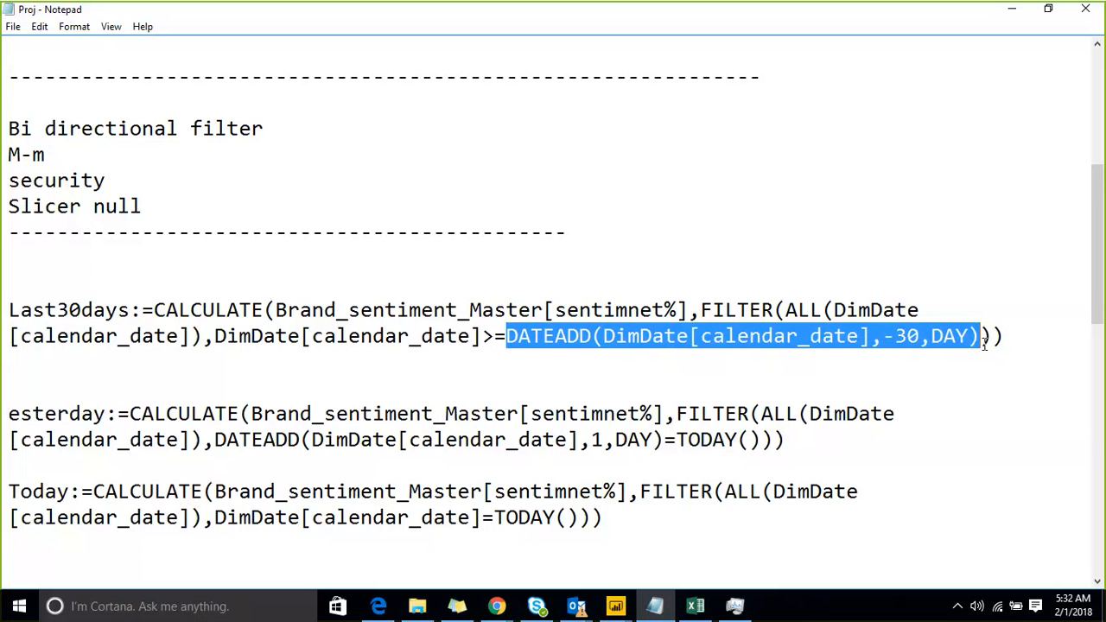
pyautogui.click(888, 317)
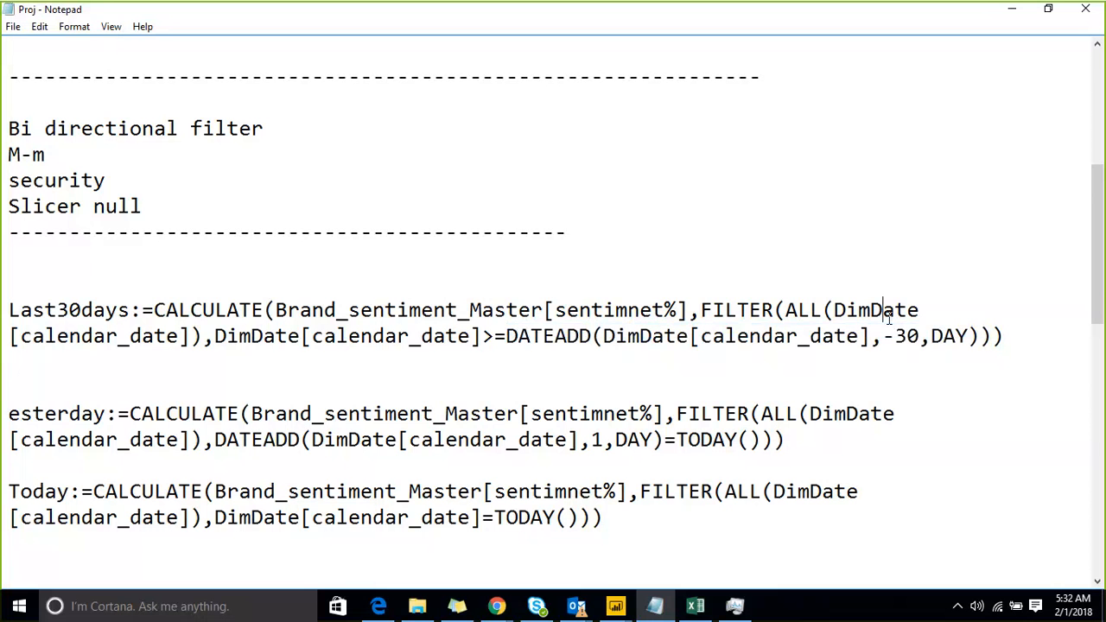
pyautogui.click(223, 337)
pyautogui.moveTo(226, 336); pyautogui.dragTo(481, 337)
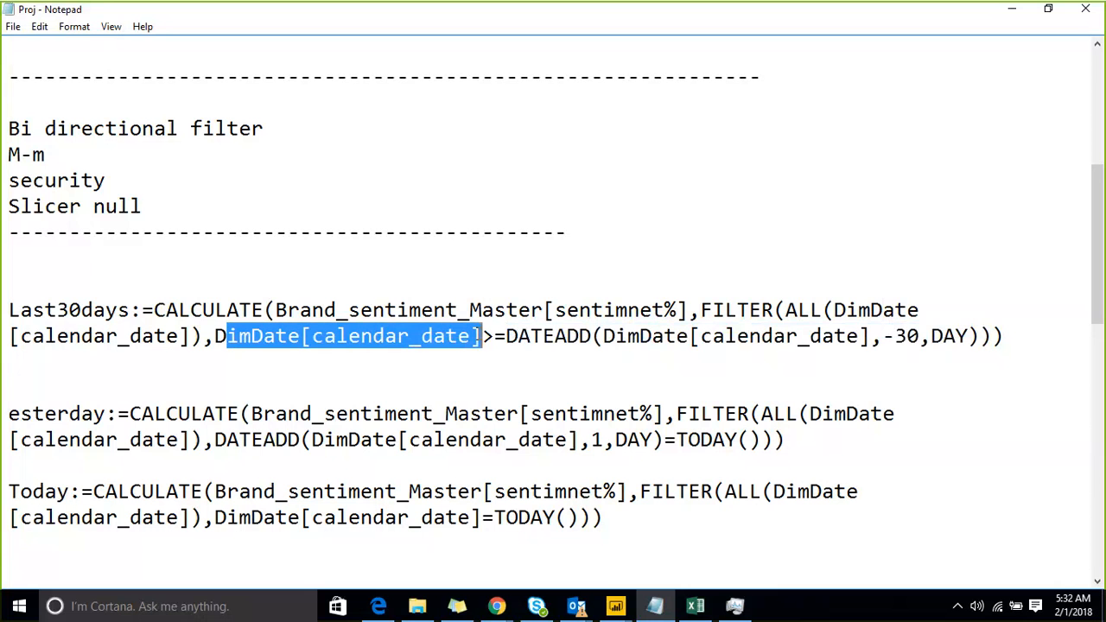
pyautogui.click(498, 338)
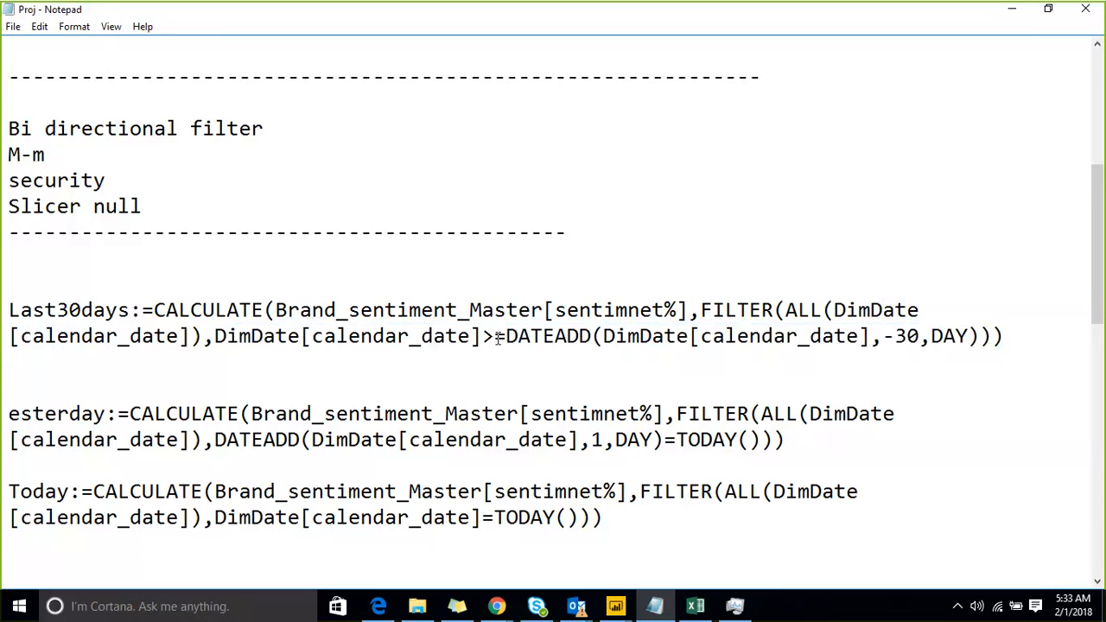
pyautogui.moveTo(519, 337); pyautogui.dragTo(530, 337)
pyautogui.moveTo(632, 336); pyautogui.dragTo(796, 335)
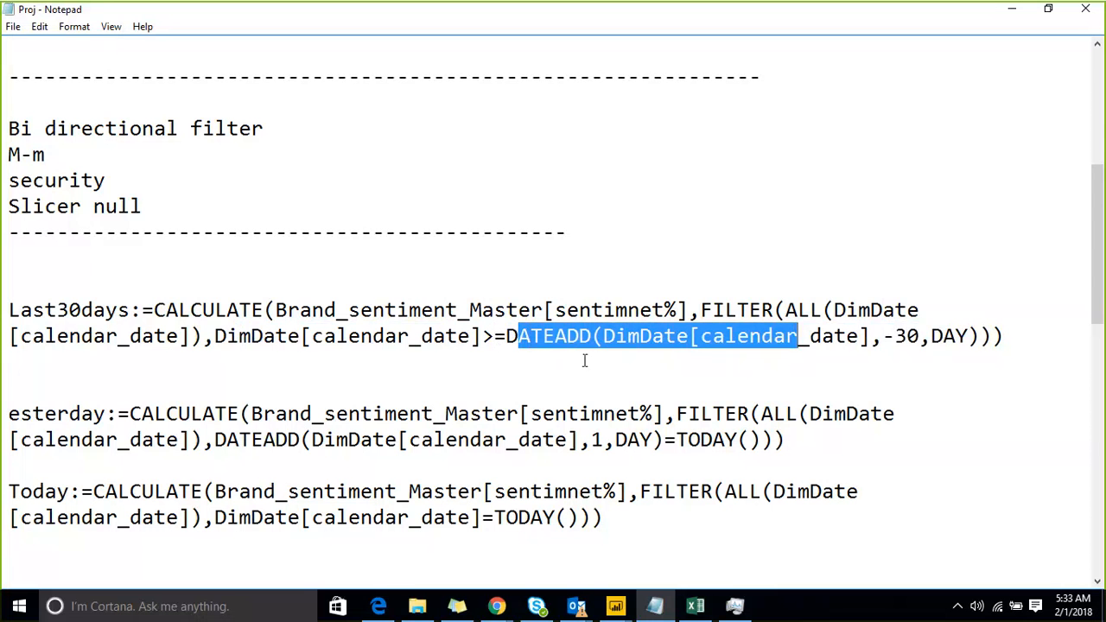
pyautogui.click(450, 366)
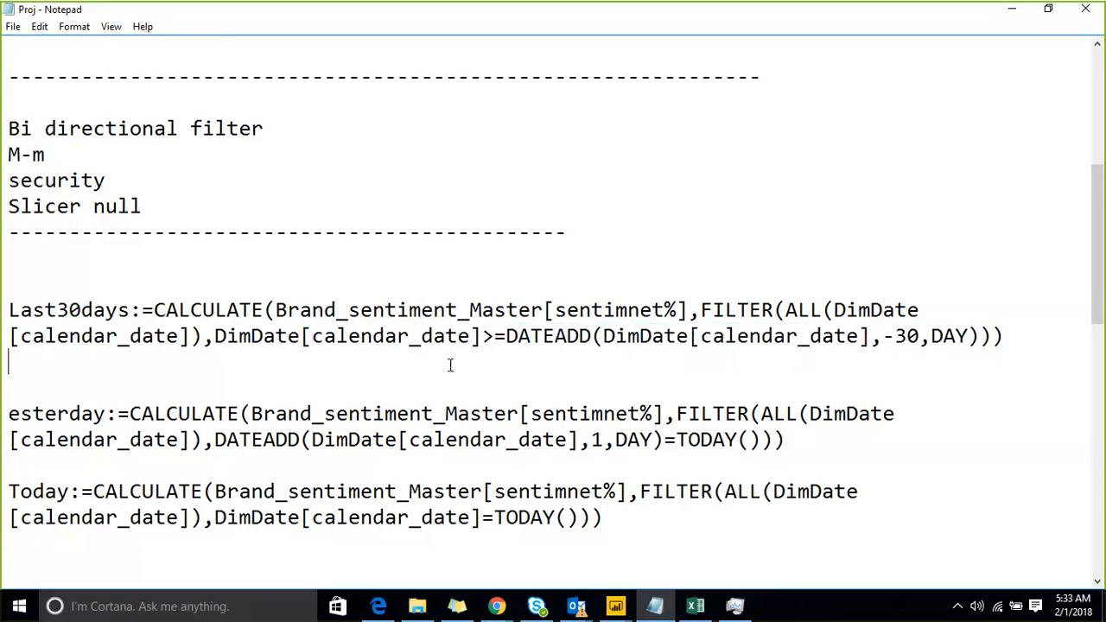
# Return to Power BI Desktop, add the closing parenthesis of FILTER at the end of Table 2's formula and apply it
pyautogui.click(1002, 12)
pyautogui.click(494, 151)
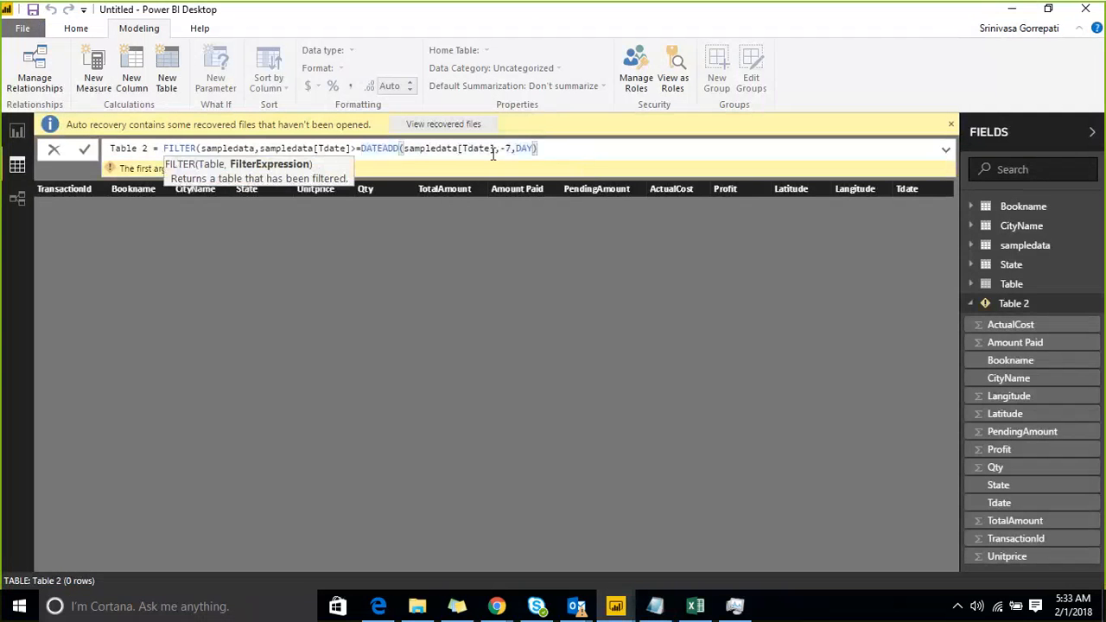
pyautogui.click(512, 148)
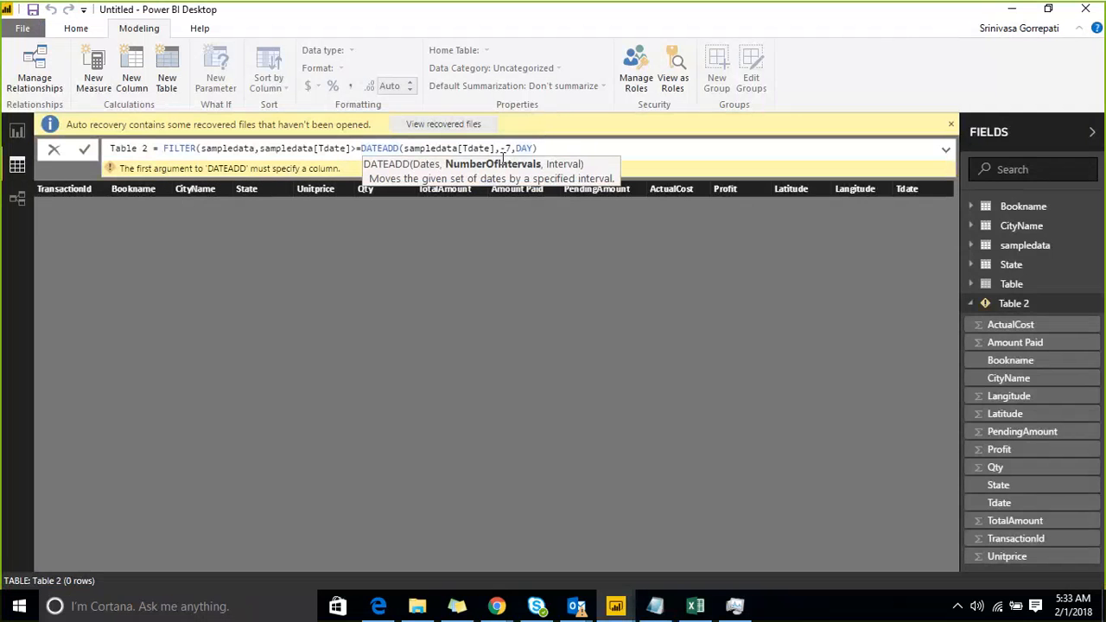
pyautogui.press('Left')
pyautogui.press('Left')
pyautogui.press('Left')
pyautogui.press('Left')
pyautogui.press('Left')
pyautogui.press('Left')
pyautogui.press('Left')
pyautogui.press('Left')
pyautogui.press('Left')
pyautogui.press('Left')
pyautogui.press('Left')
pyautogui.press('Left')
pyautogui.press('Left')
pyautogui.press('Left')
pyautogui.press('Left')
pyautogui.press('Left')
pyautogui.press('Left')
pyautogui.press('Left')
pyautogui.press('Left')
pyautogui.press('Left')
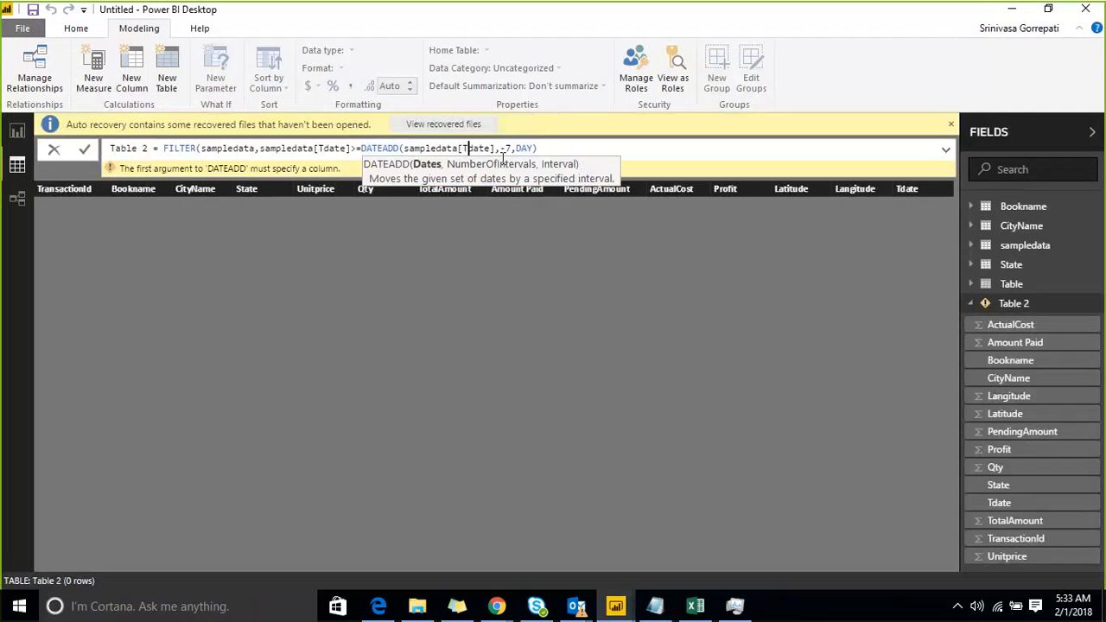
pyautogui.press('Right')
pyautogui.press('Right')
pyautogui.press('Right')
pyautogui.press('Right')
pyautogui.press('Right')
pyautogui.press('Right')
pyautogui.press('Right')
pyautogui.press('Right')
pyautogui.press('Right')
pyautogui.press('Right')
pyautogui.press('Right')
pyautogui.press('Right')
pyautogui.press('Right')
pyautogui.press('Right')
pyautogui.press('Right')
pyautogui.press('Right')
pyautogui.press('Right')
pyautogui.press('Right')
pyautogui.press('Right')
pyautogui.press('Right')
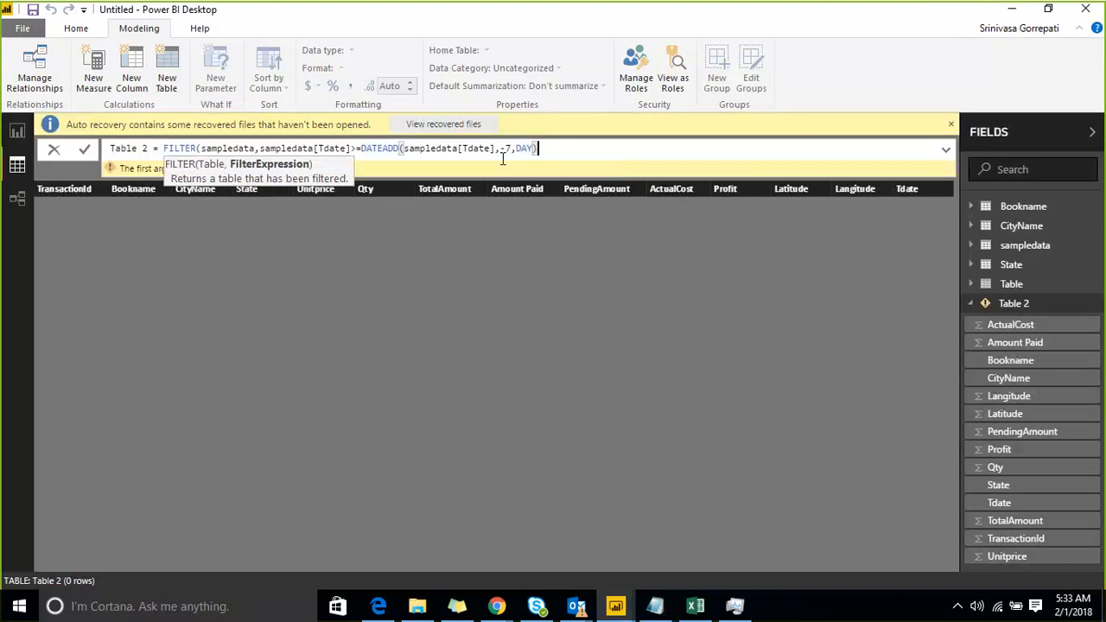
pyautogui.write(')')
pyautogui.press('Return')
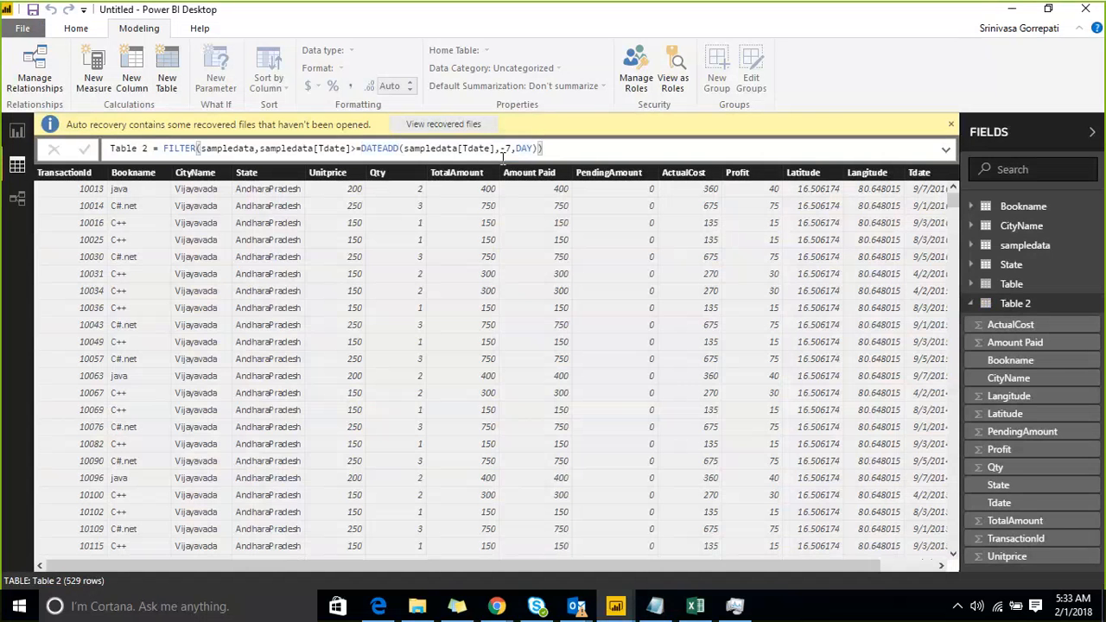
# Examine the dates in Table 2's Tdate column against the 7-day filter condition
pyautogui.click(929, 218)
pyautogui.scroll(-14, 926, 243)
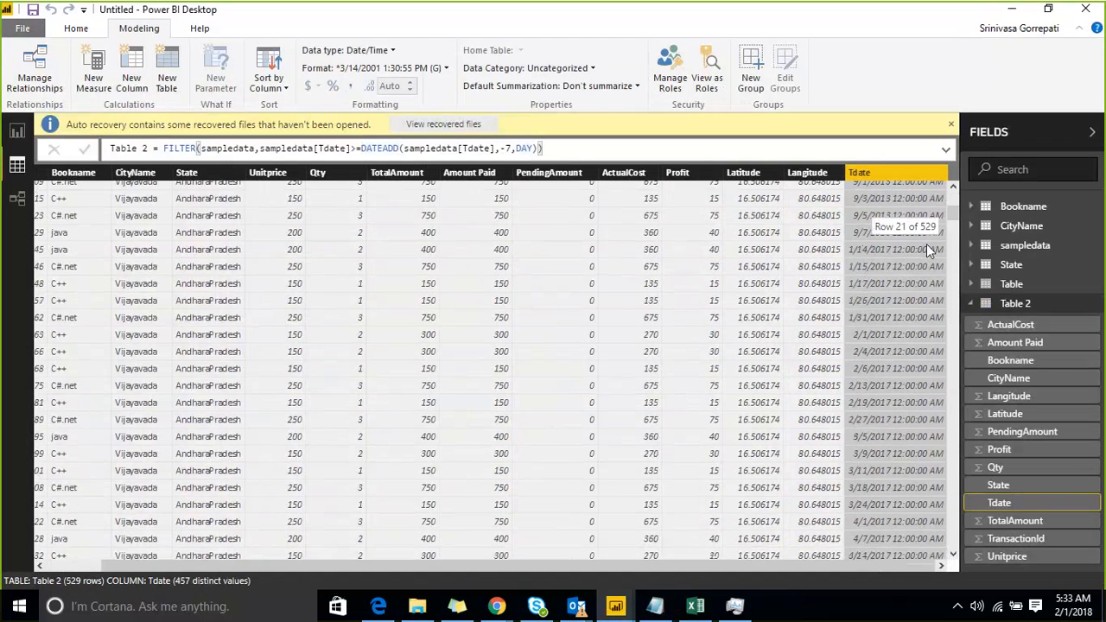
pyautogui.scroll(-2, 925, 244)
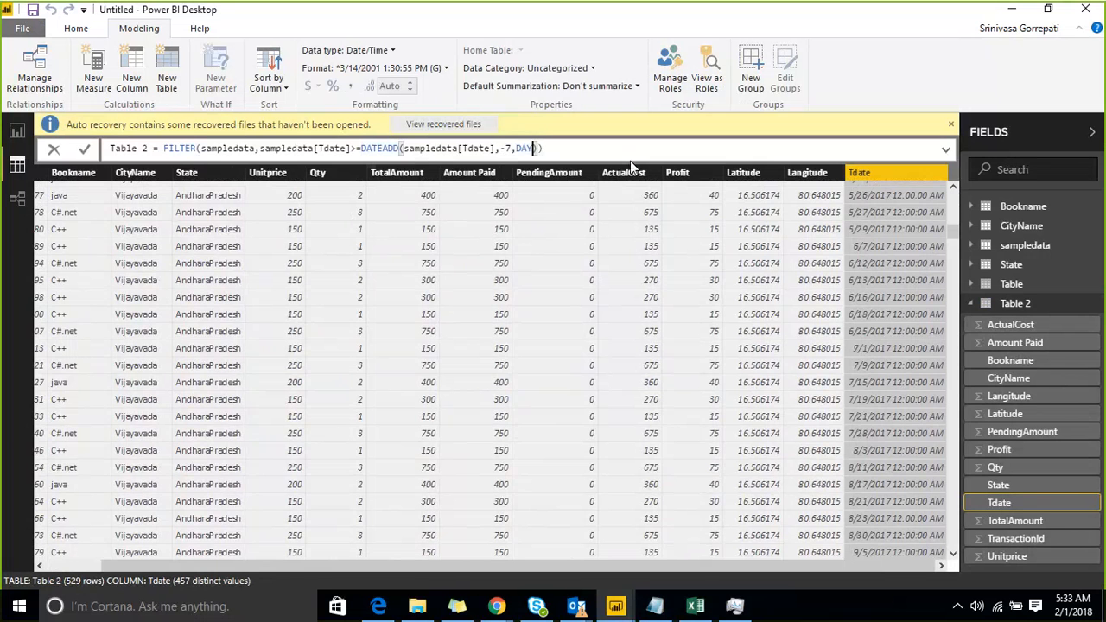
# Review Table 2's date condition and highlight its DATEADD(sampledata[Tdate],-7,DAY) expression in the formula
pyautogui.press('Left')
pyautogui.press('Left')
pyautogui.press('Left')
pyautogui.press('Left')
pyautogui.press('Left')
pyautogui.press('Left')
pyautogui.press('Left')
pyautogui.press('Left')
pyautogui.press('Left')
pyautogui.press('Left')
pyautogui.press('Left')
pyautogui.press('Left')
pyautogui.press('Left')
pyautogui.press('Left')
pyautogui.press('Left')
pyautogui.press('Left')
pyautogui.press('Left')
pyautogui.press('Left')
pyautogui.press('Left')
pyautogui.press('Left')
pyautogui.press('Left')
pyautogui.press('Left')
pyautogui.press('Left')
pyautogui.press('Left')
pyautogui.press('Left')
pyautogui.press('Left')
pyautogui.press('Left')
pyautogui.press('Left')
pyautogui.press('Left')
pyautogui.press('Right')
pyautogui.press('Right')
pyautogui.press('Right')
pyautogui.press('Right')
pyautogui.press('Right')
pyautogui.press('Right')
pyautogui.press('Right')
pyautogui.press('Right')
pyautogui.press('Right')
pyautogui.press('Right')
pyautogui.press('Right')
pyautogui.press('Right')
pyautogui.hotkey('shift', 'Right')
pyautogui.hotkey('shift', 'Right')
pyautogui.hotkey('shift', 'Right')
pyautogui.hotkey('shift', 'Right')
pyautogui.hotkey('shift', 'Right')
pyautogui.hotkey('shift', 'Right')
pyautogui.hotkey('shift', 'Right')
pyautogui.hotkey('shift', 'Right')
pyautogui.hotkey('shift', 'Right')
pyautogui.hotkey('shift', 'Right')
pyautogui.hotkey('shift', 'Right')
pyautogui.hotkey('shift', 'Right')
pyautogui.hotkey('shift', 'Right')
pyautogui.hotkey('shift', 'Right')
pyautogui.hotkey('shift', 'Right')
pyautogui.hotkey('shift', 'Right')
pyautogui.hotkey('shift', 'Right')
pyautogui.hotkey('shift', 'Right')
pyautogui.hotkey('shift', 'Right')
pyautogui.hotkey('shift', 'Right')
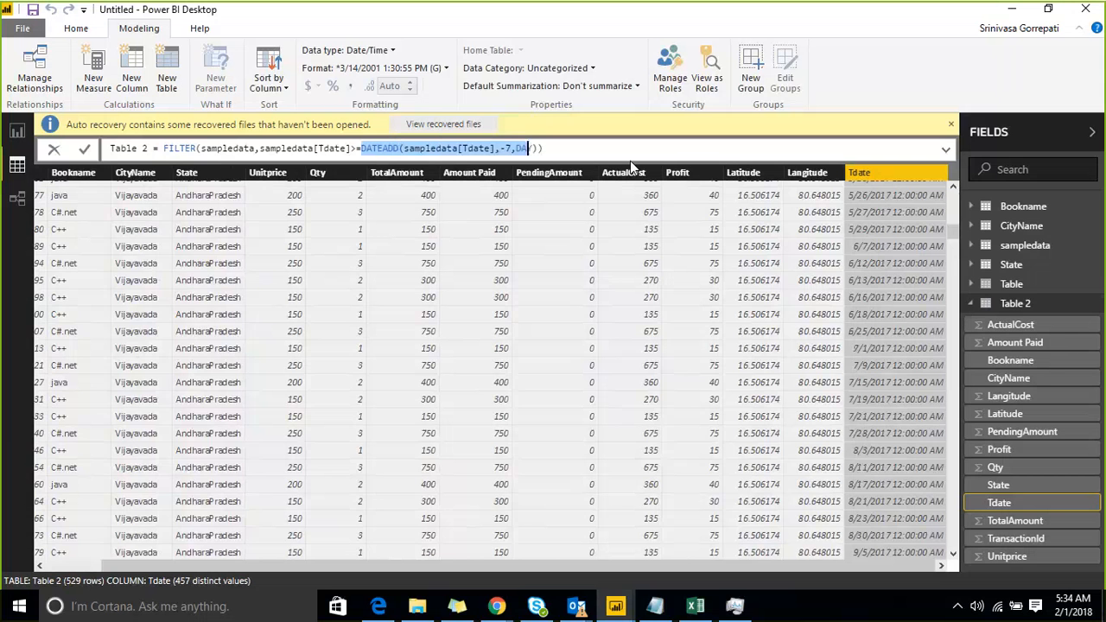
pyautogui.press('Left')
pyautogui.press('Left')
pyautogui.press('Left')
pyautogui.press('Left')
pyautogui.press('Left')
pyautogui.press('Left')
pyautogui.press('Left')
pyautogui.press('Left')
pyautogui.press('Left')
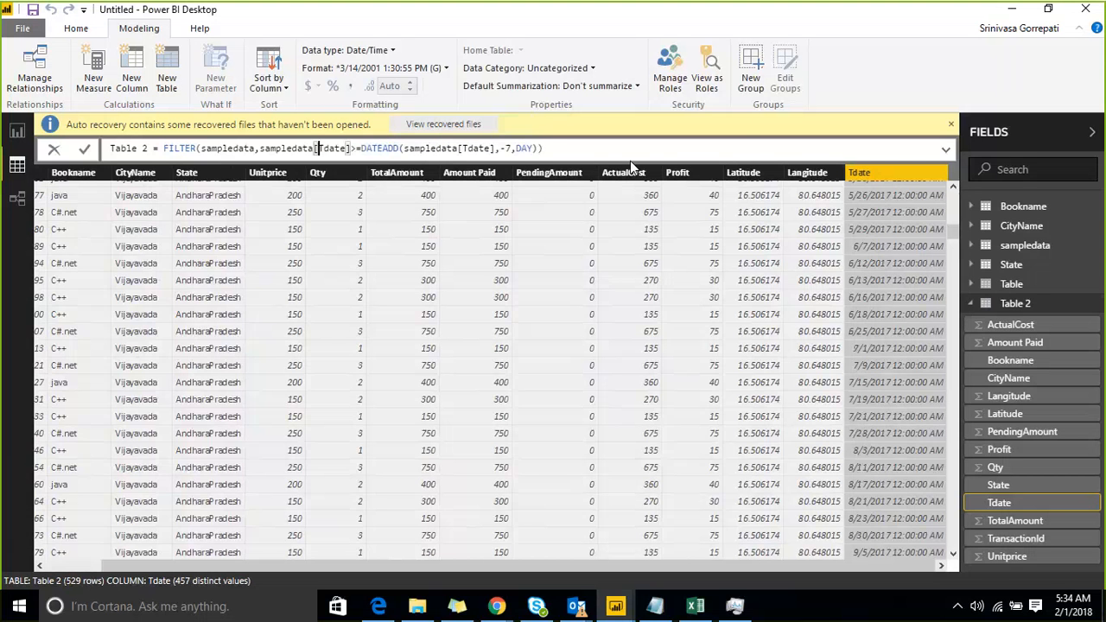
pyautogui.press('Left')
pyautogui.press('Left')
pyautogui.press('Left')
pyautogui.press('Left')
pyautogui.press('Left')
pyautogui.press('Left')
pyautogui.press('Left')
pyautogui.press('Left')
pyautogui.press('Left')
pyautogui.press('Left')
pyautogui.press('Left')
pyautogui.write('AND')
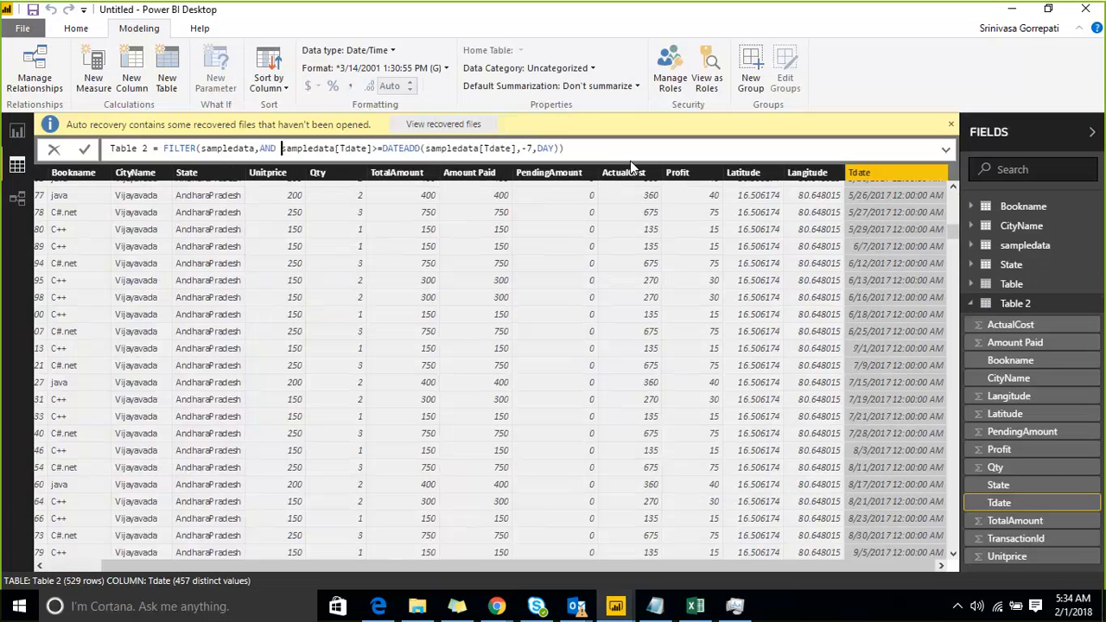
pyautogui.press('BackSpace')
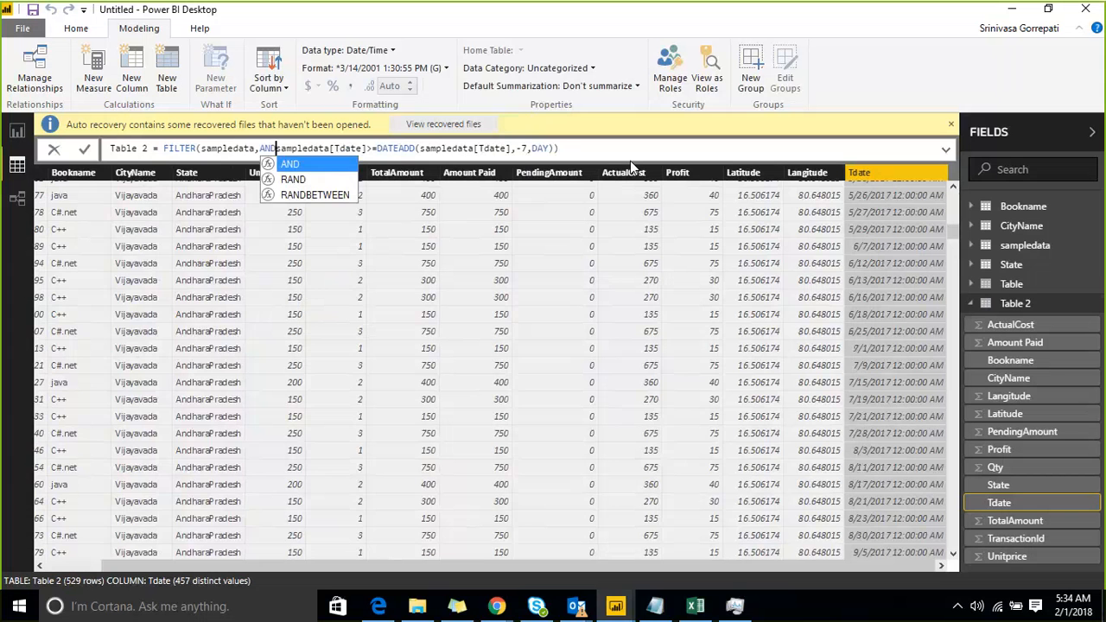
pyautogui.press('BackSpace')
pyautogui.press('BackSpace')
pyautogui.press('BackSpace')
pyautogui.press('BackSpace')
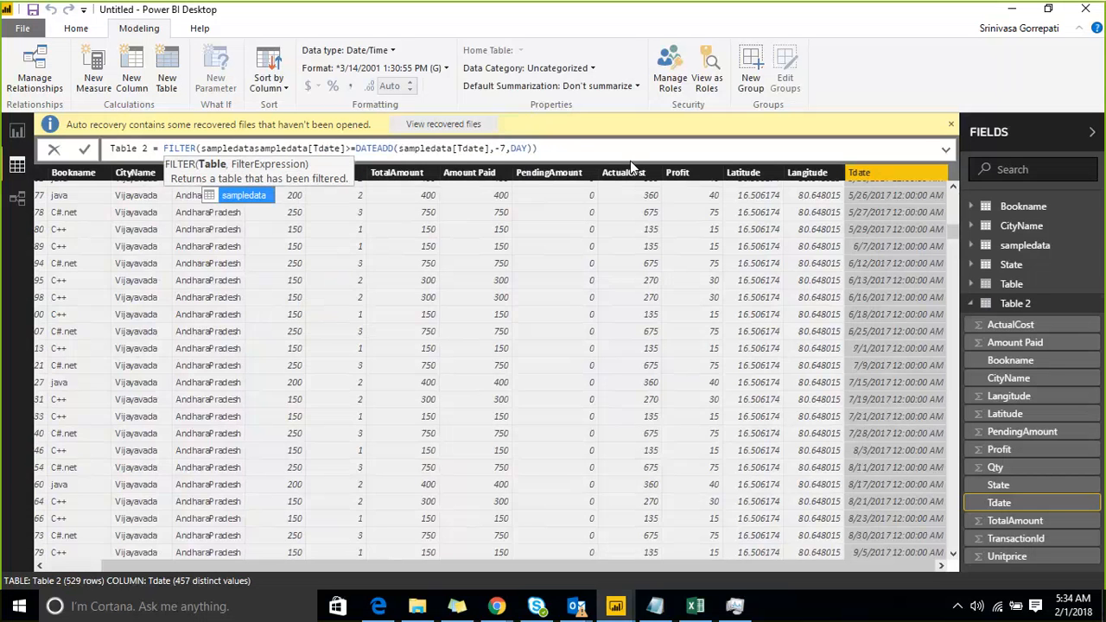
pyautogui.write(',')
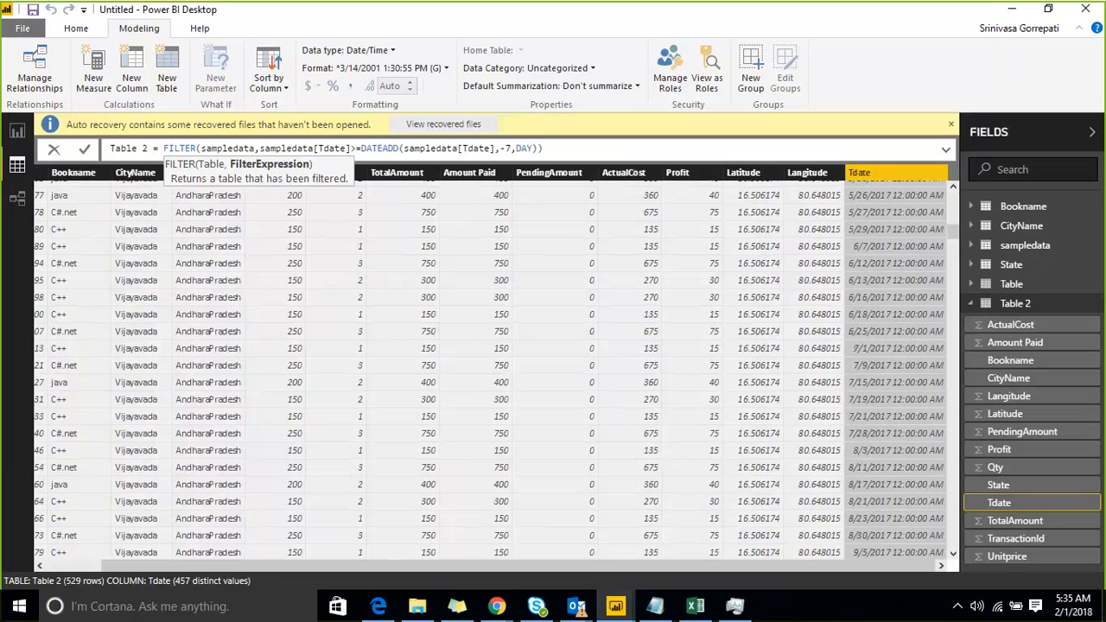
# Switch to Notepad, highlight the whole Last30days formula for reference, and return to Power BI Desktop
pyautogui.click(655, 609)
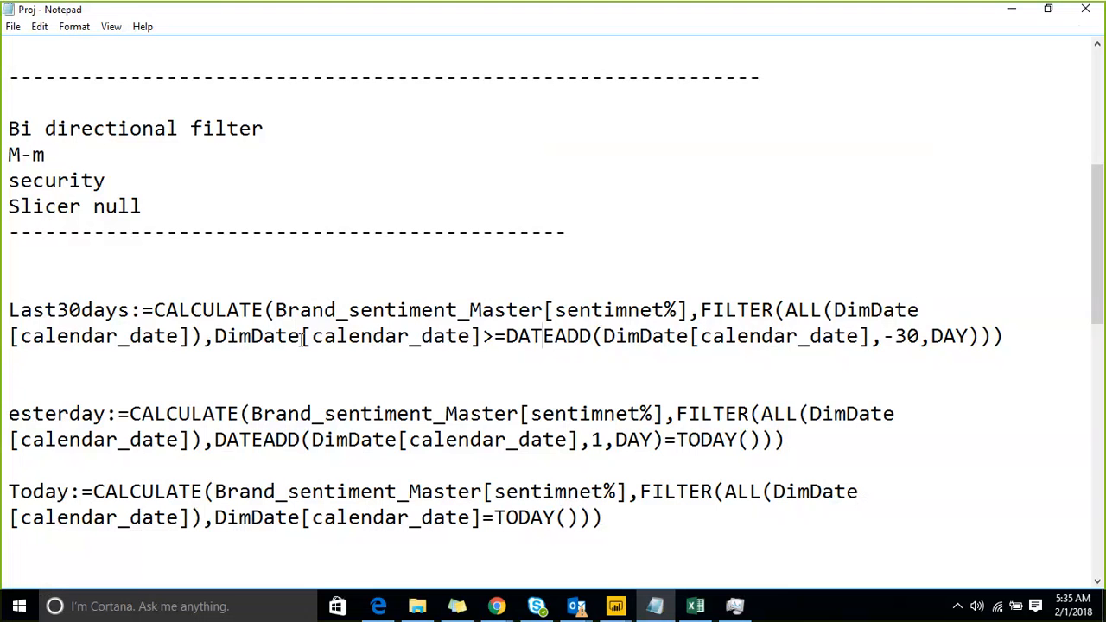
pyautogui.hotkey('shift', 'Up')
pyautogui.hotkey('shift', 'Up')
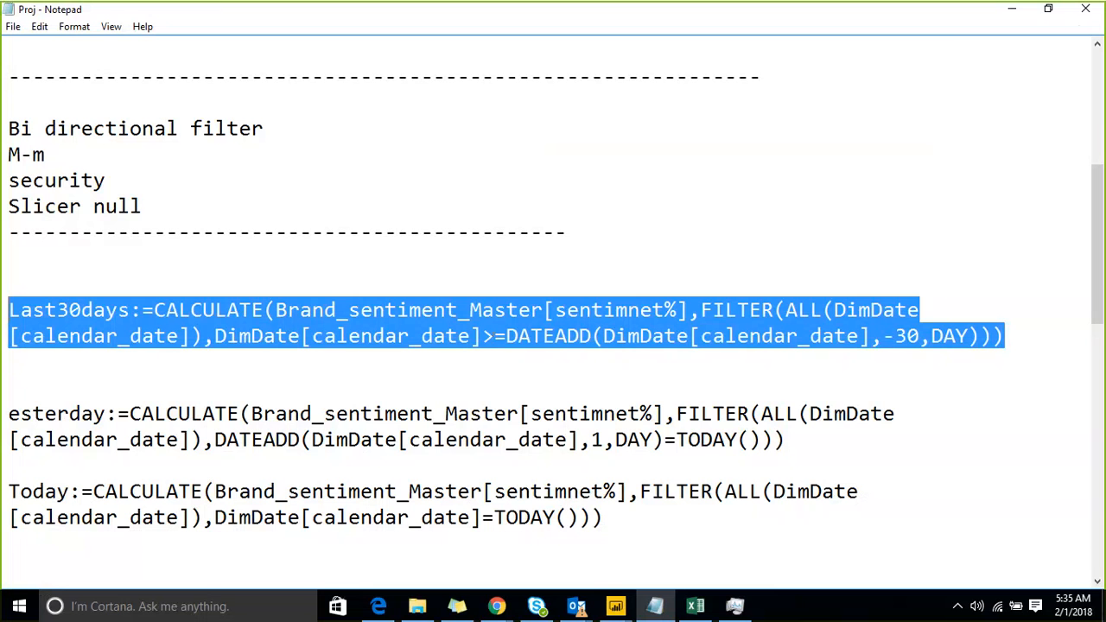
pyautogui.click(1011, 11)
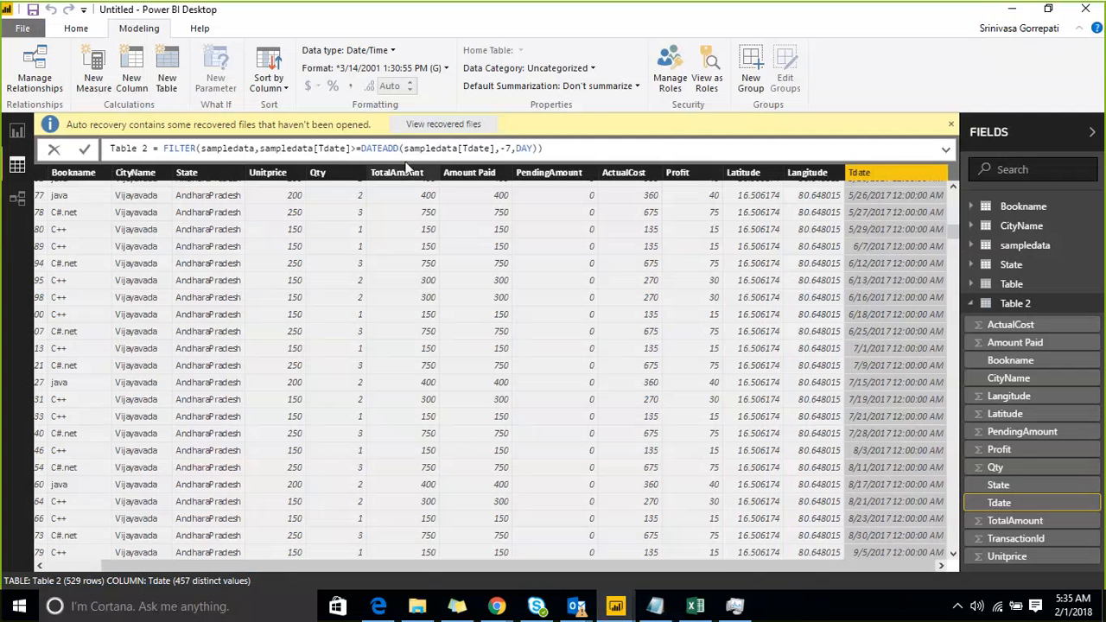
# Examine the table argument and the sampledata[Tdate] comparison with DATEADD in Table 2's FILTER formula
pyautogui.click(361, 149)
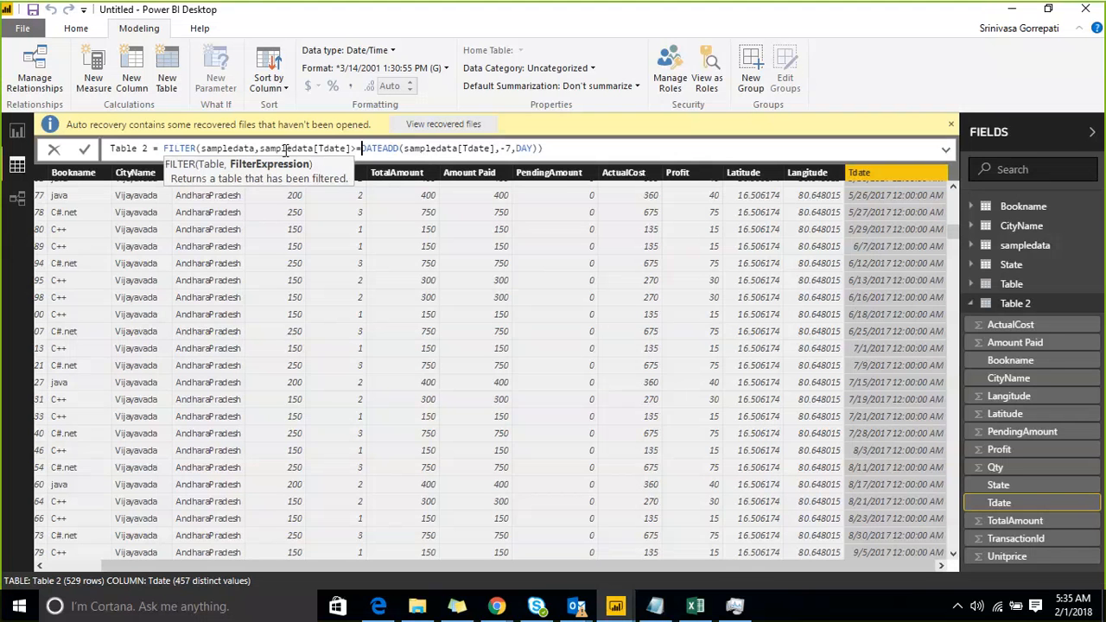
pyautogui.click(286, 149)
pyautogui.press('Left')
pyautogui.press('Left')
pyautogui.press('Left')
pyautogui.press('Left')
pyautogui.press('Right')
pyautogui.press('Right')
pyautogui.press('Right')
pyautogui.press('Right')
pyautogui.press('Right')
pyautogui.press('Right')
pyautogui.press('Right')
pyautogui.press('Right')
pyautogui.press('Right')
pyautogui.press('Right')
pyautogui.press('Right')
pyautogui.press('Right')
pyautogui.press('Right')
pyautogui.press('Right')
pyautogui.press('Right')
pyautogui.press('Right')
pyautogui.press('Right')
pyautogui.press('Right')
pyautogui.press('Right')
pyautogui.press('Left')
pyautogui.press('Left')
pyautogui.press('Left')
pyautogui.press('Left')
pyautogui.press('Left')
pyautogui.press('Left')
pyautogui.press('Left')
pyautogui.press('Left')
pyautogui.press('Left')
pyautogui.press('Left')
pyautogui.press('Left')
pyautogui.press('Left')
pyautogui.press('Left')
pyautogui.press('Left')
pyautogui.press('Left')
pyautogui.press('Left')
pyautogui.press('Left')
pyautogui.press('Left')
pyautogui.press('Left')
pyautogui.press('Left')
pyautogui.press('Left')
pyautogui.press('Left')
pyautogui.press('Left')
pyautogui.press('Left')
pyautogui.press('Left')
pyautogui.press('Left')
pyautogui.press('Left')
pyautogui.press('Left')
pyautogui.press('Left')
pyautogui.press('Left')
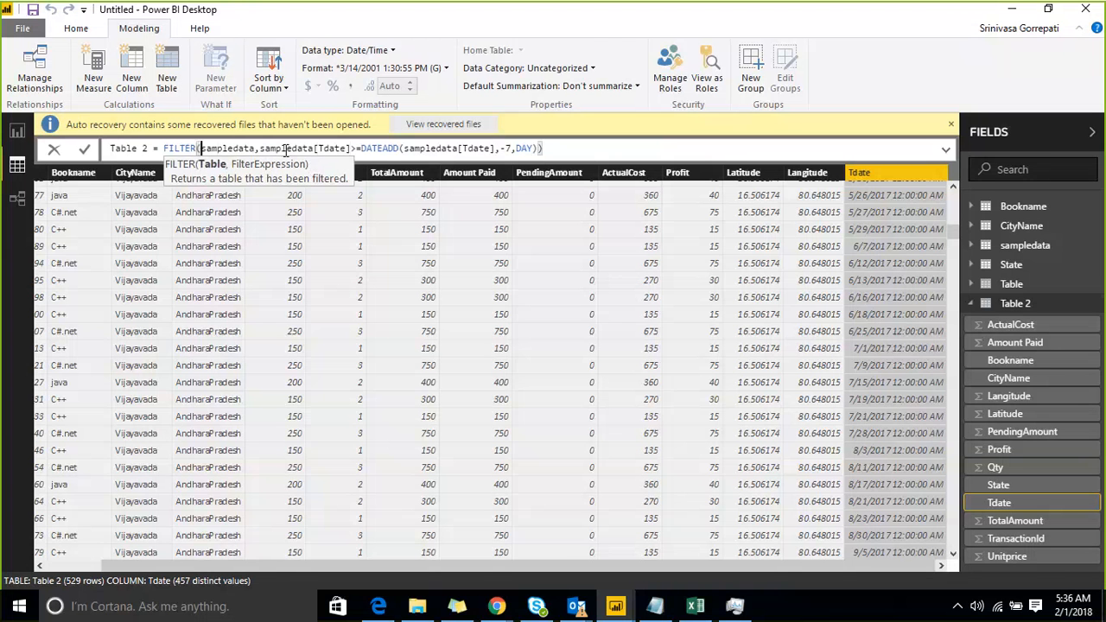
# Delete the > operator and the whole DATEADD expression from Table 2's FILTER condition, keeping sampledata[Tdate]=
pyautogui.press('Right')
pyautogui.press('Right')
pyautogui.press('Right')
pyautogui.press('Right')
pyautogui.press('Right')
pyautogui.press('Right')
pyautogui.press('Right')
pyautogui.press('Right')
pyautogui.press('Right')
pyautogui.press('Right')
pyautogui.press('Right')
pyautogui.press('Right')
pyautogui.press('Right')
pyautogui.press('Right')
pyautogui.press('Right')
pyautogui.press('Right')
pyautogui.press('Right')
pyautogui.press('Right')
pyautogui.press('Right')
pyautogui.press('Right')
pyautogui.press('Right')
pyautogui.press('Right')
pyautogui.press('Right')
pyautogui.press('Right')
pyautogui.press('Right')
pyautogui.press('Right')
pyautogui.press('Right')
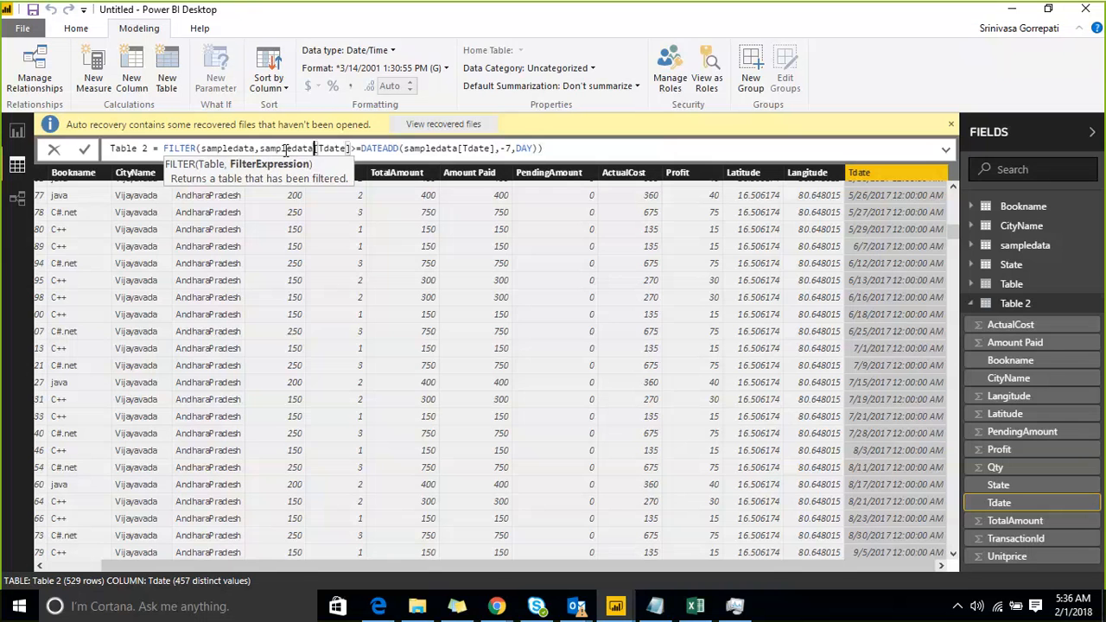
pyautogui.press('Left')
pyautogui.press('Left')
pyautogui.press('Left')
pyautogui.press('Left')
pyautogui.hotkey('shift', 'Left')
pyautogui.press('BackSpace')
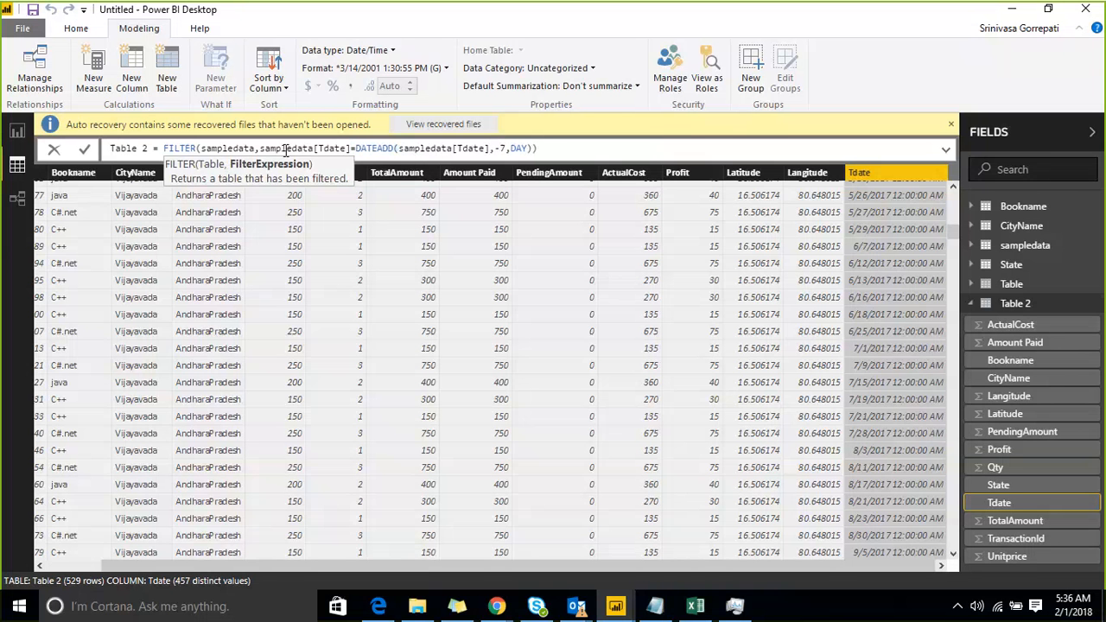
pyautogui.hotkey('shift', 'Right')
pyautogui.hotkey('ctrl', 'shift', 'Right')
pyautogui.hotkey('ctrl', 'shift', 'Right')
pyautogui.hotkey('ctrl', 'shift', 'Right')
pyautogui.hotkey('ctrl', 'shift', 'Right')
pyautogui.hotkey('ctrl', 'shift', 'Right')
pyautogui.hotkey('ctrl', 'shift', 'Right')
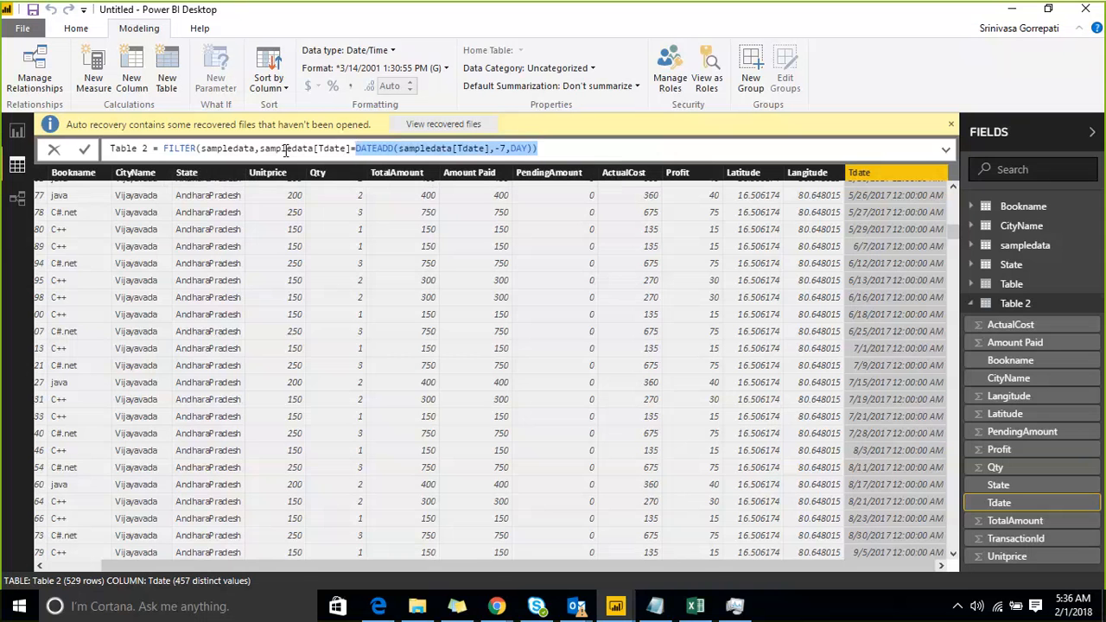
pyautogui.press('BackSpace')
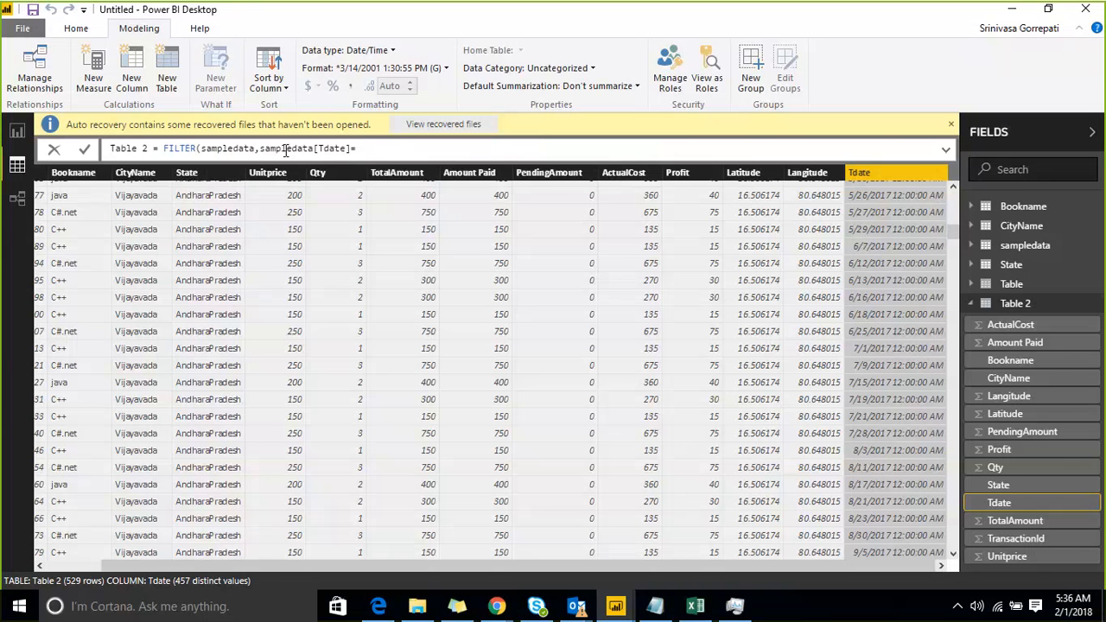
pyautogui.write('values')
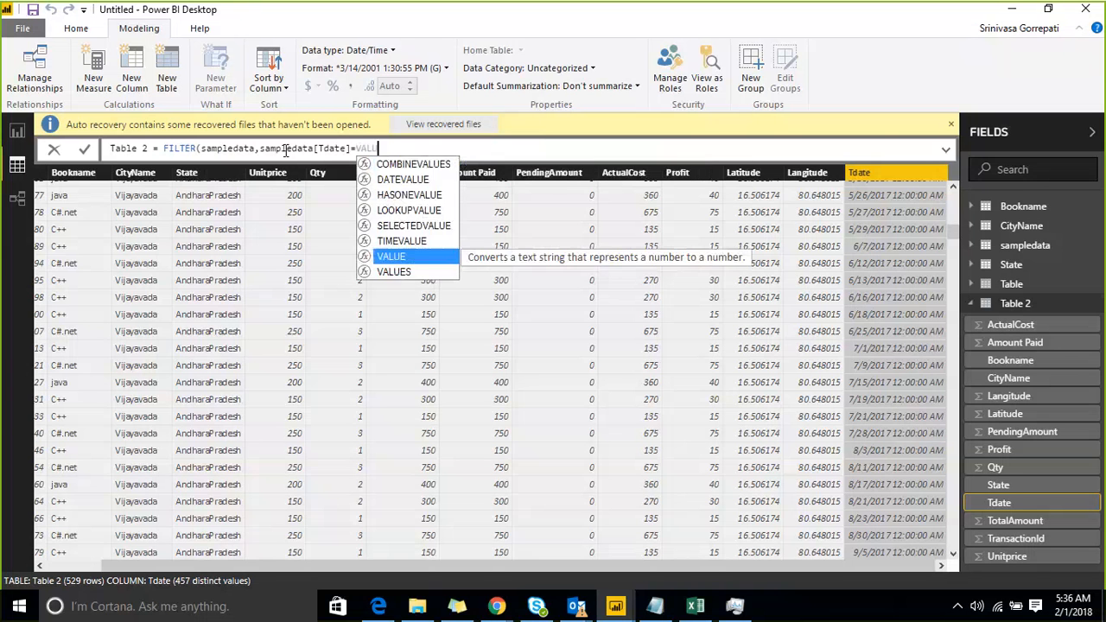
pyautogui.press('Tab')
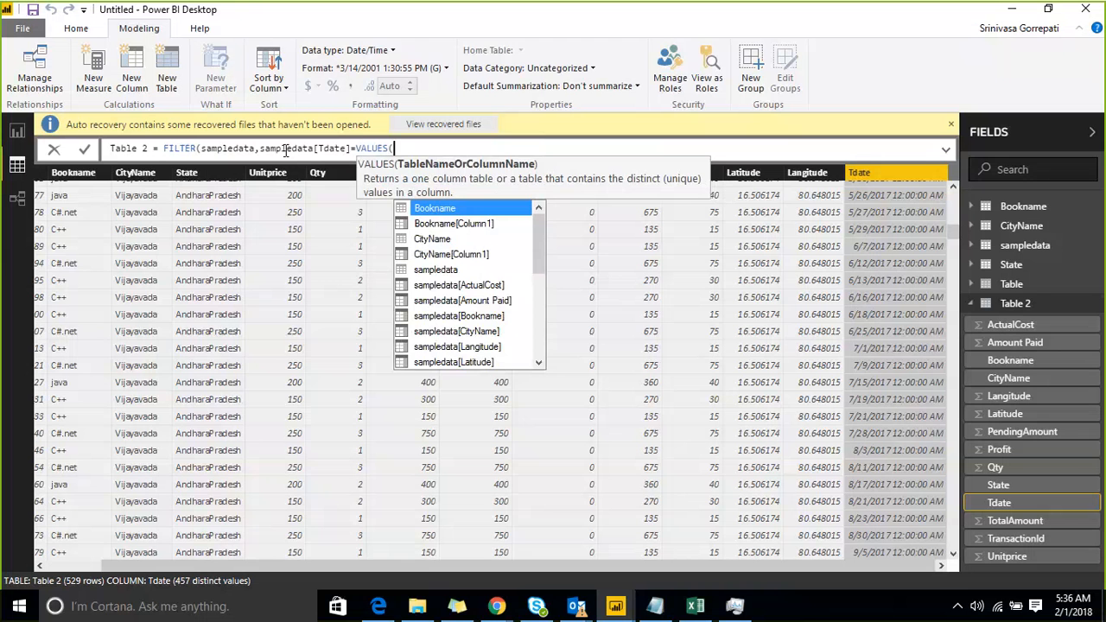
pyautogui.write('FIL')
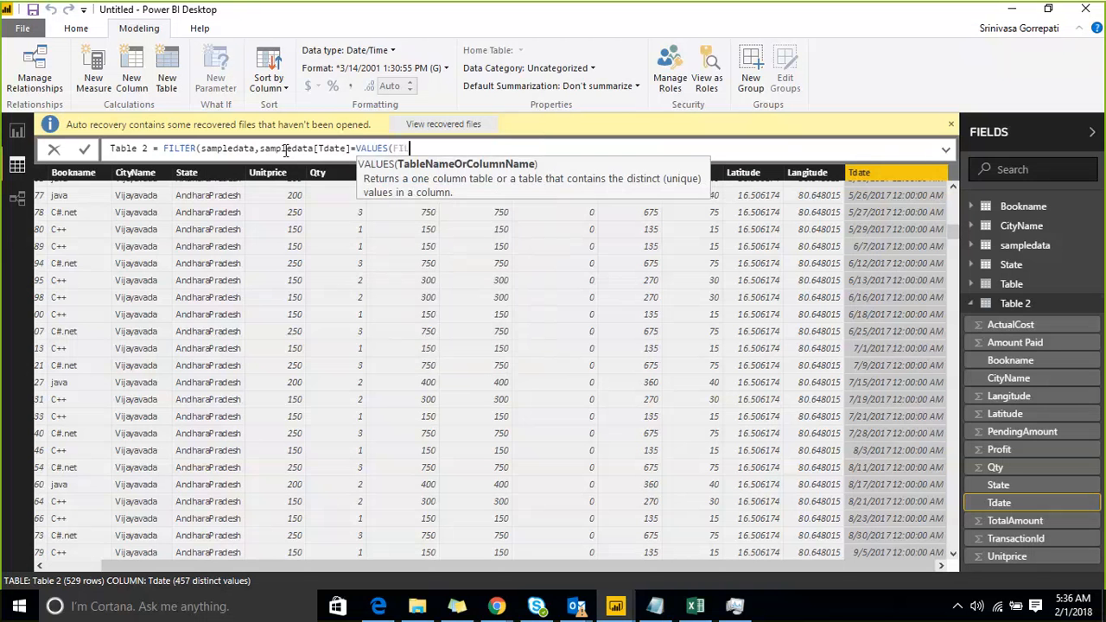
pyautogui.press('BackSpace')
pyautogui.press('BackSpace')
pyautogui.press('BackSpace')
pyautogui.press('BackSpace')
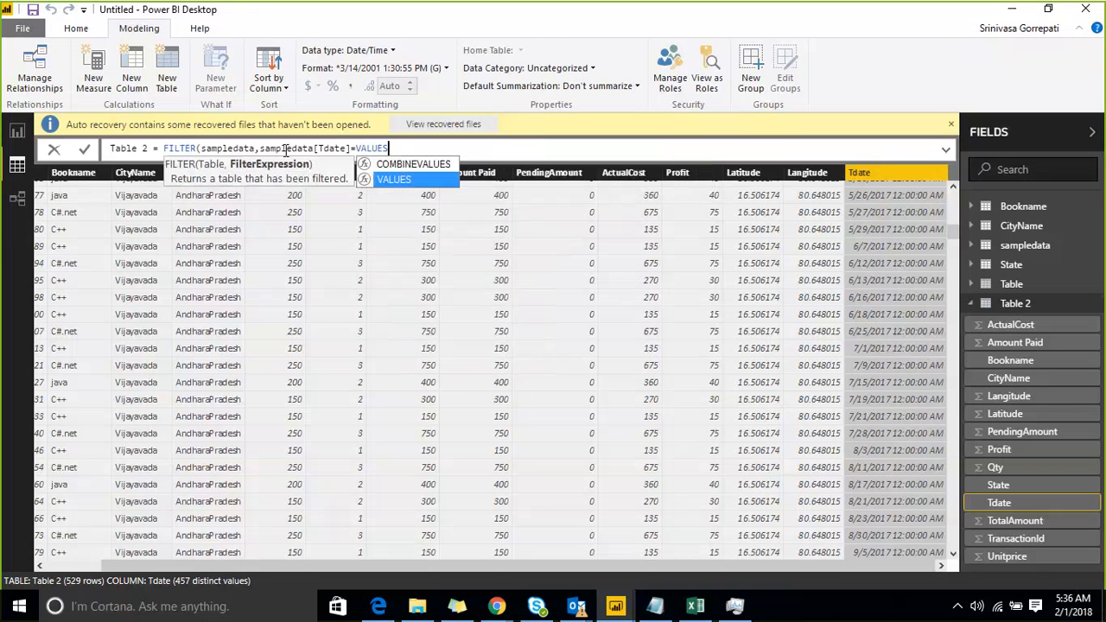
pyautogui.press('BackSpace')
pyautogui.press('BackSpace')
pyautogui.press('BackSpace')
pyautogui.press('BackSpace')
pyautogui.press('BackSpace')
pyautogui.press('BackSpace')
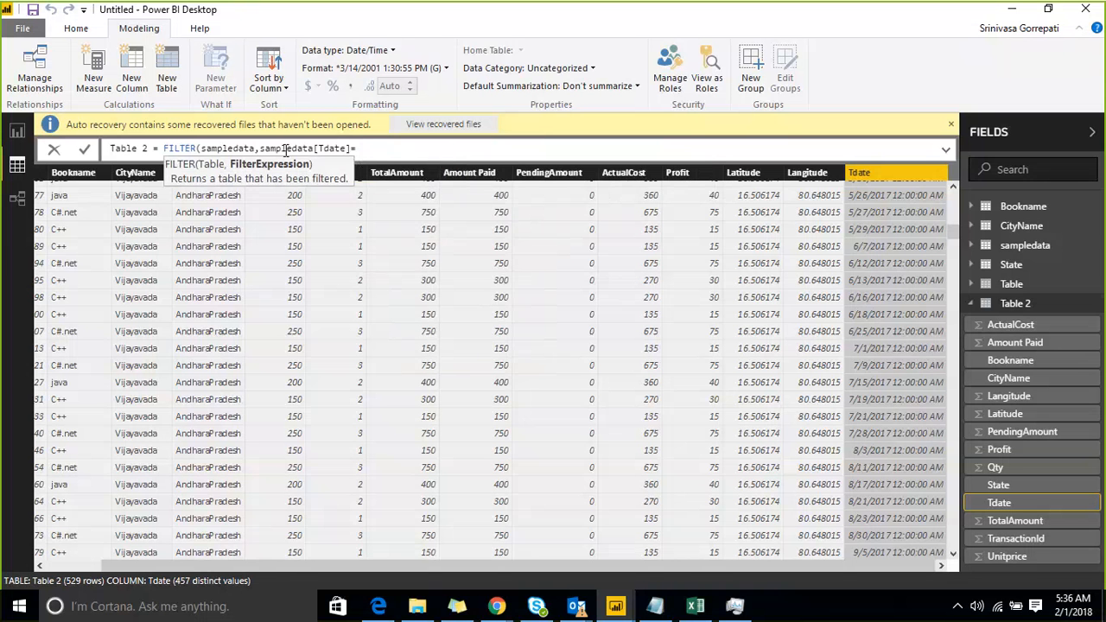
# Clear the filter condition after FILTER(sampledata, and re-enter it as sampledata[Tdate]>=
pyautogui.press('BackSpace')
pyautogui.press('BackSpace')
pyautogui.press('BackSpace')
pyautogui.press('BackSpace')
pyautogui.press('BackSpace')
pyautogui.press('BackSpace')
pyautogui.press('BackSpace')
pyautogui.press('BackSpace')
pyautogui.press('BackSpace')
pyautogui.press('BackSpace')
pyautogui.press('BackSpace')
pyautogui.press('BackSpace')
pyautogui.press('BackSpace')
pyautogui.press('BackSpace')
pyautogui.press('BackSpace')
pyautogui.press('BackSpace')
pyautogui.press('BackSpace')
pyautogui.press('BackSpace')
pyautogui.write('SEL')
pyautogui.press('BackSpace')
pyautogui.press('BackSpace')
pyautogui.press('BackSpace')
pyautogui.write('T')
pyautogui.press('BackSpace')
pyautogui.write('TDa')
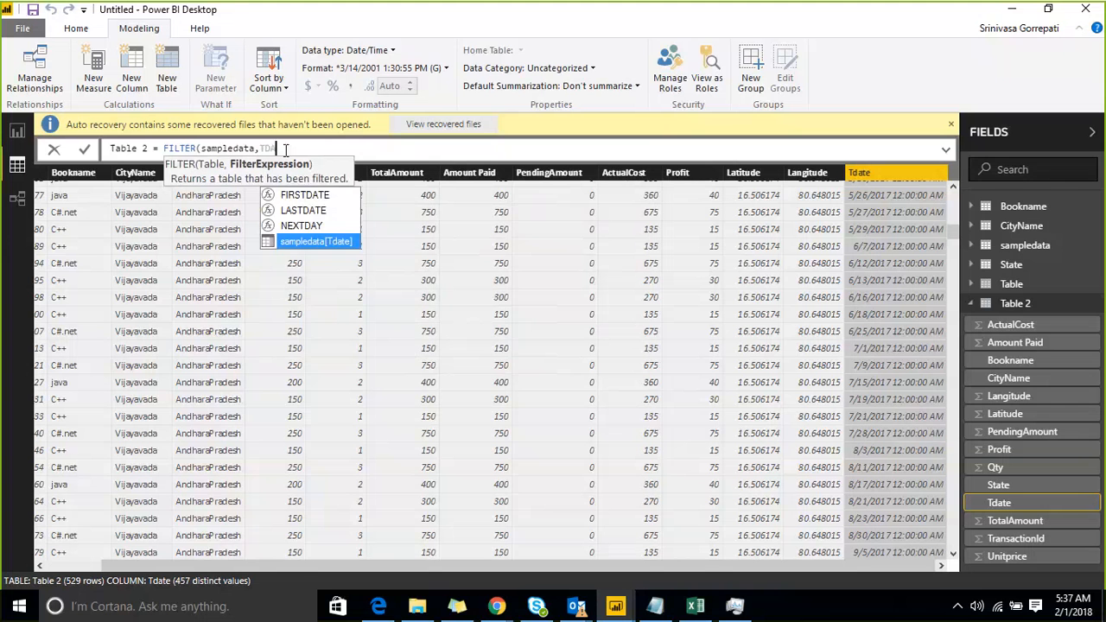
pyautogui.press('Tab')
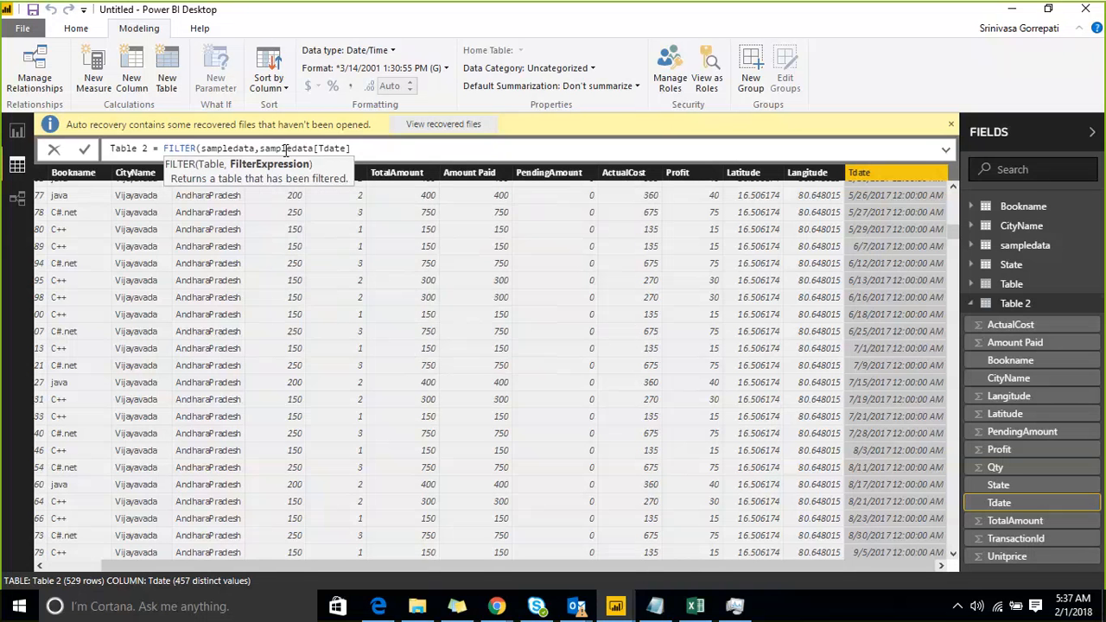
pyautogui.write('<')
pyautogui.write('>')
pyautogui.write('=')
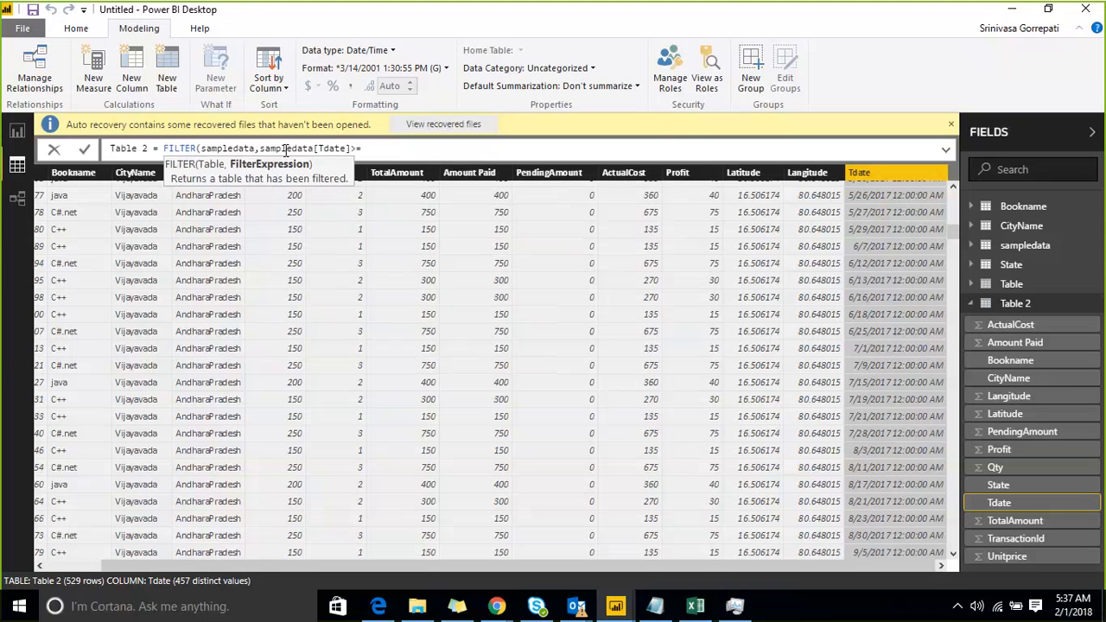
# Complete the comparison in Table 2's formula with DATEADD(sampledata[Tdate],-7,DAY)
pyautogui.write('DATE')
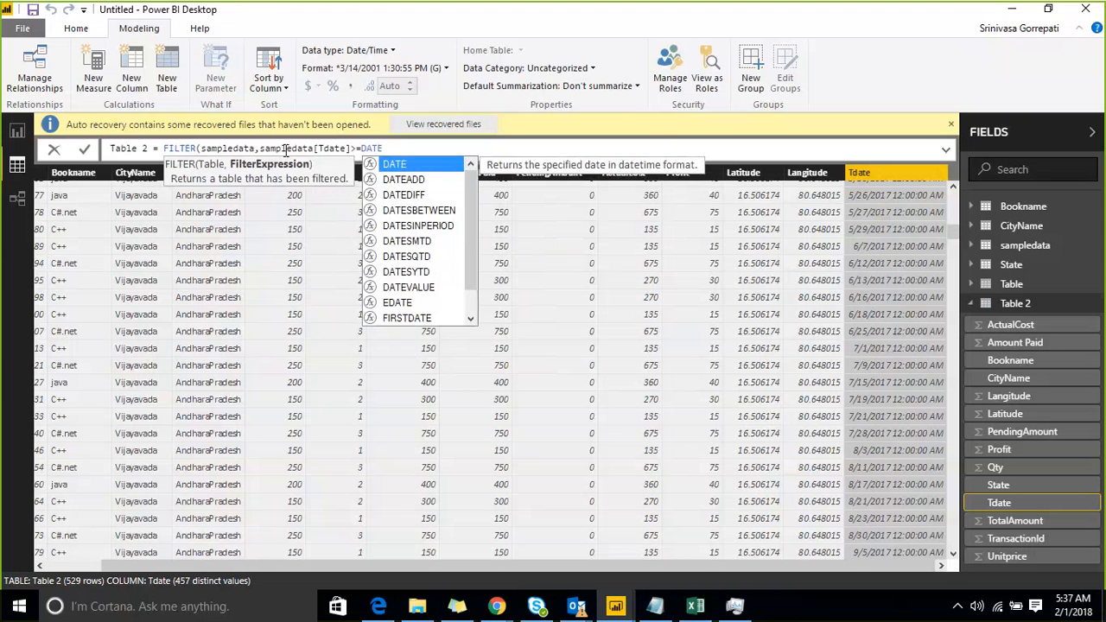
pyautogui.write('(')
pyautogui.press('BackSpace')
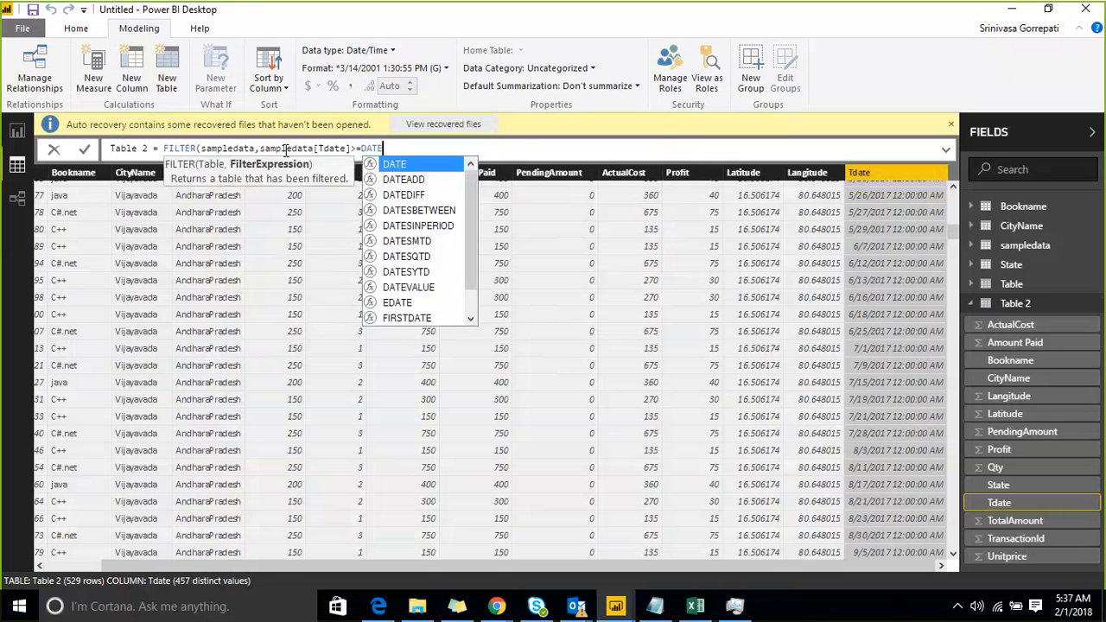
pyautogui.press('Down')
pyautogui.press('Tab')
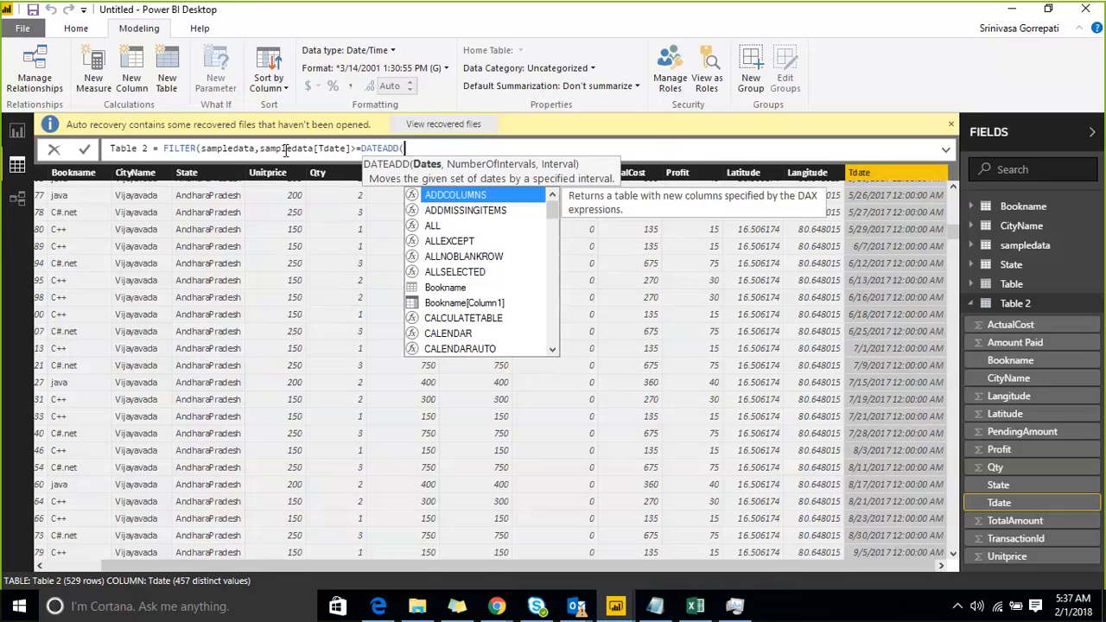
pyautogui.write("'d")
pyautogui.press('Tab')
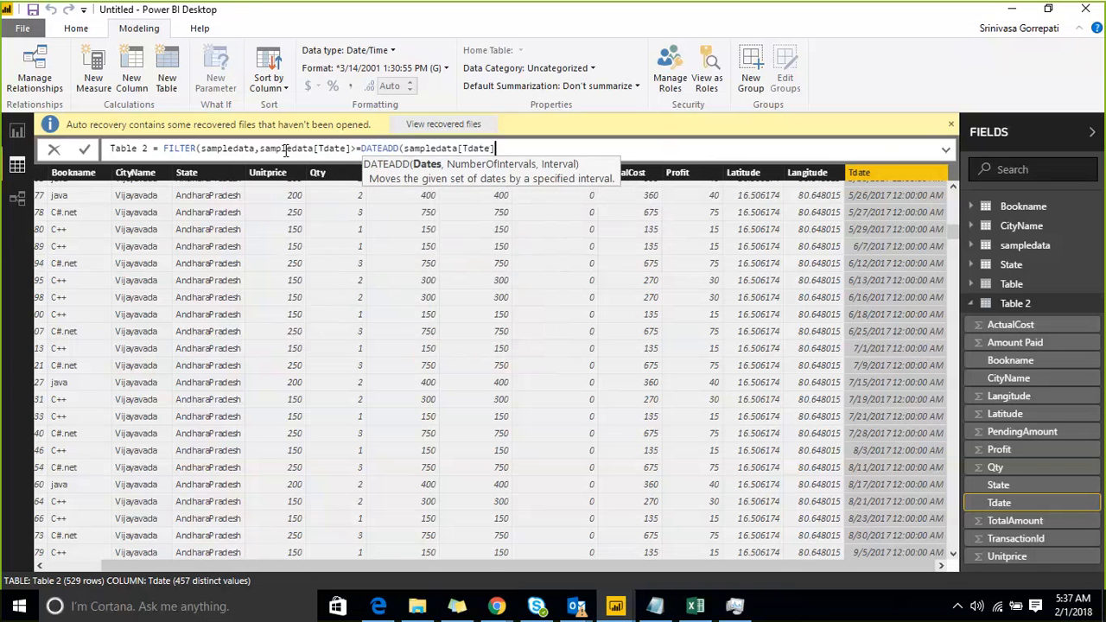
pyautogui.write(',')
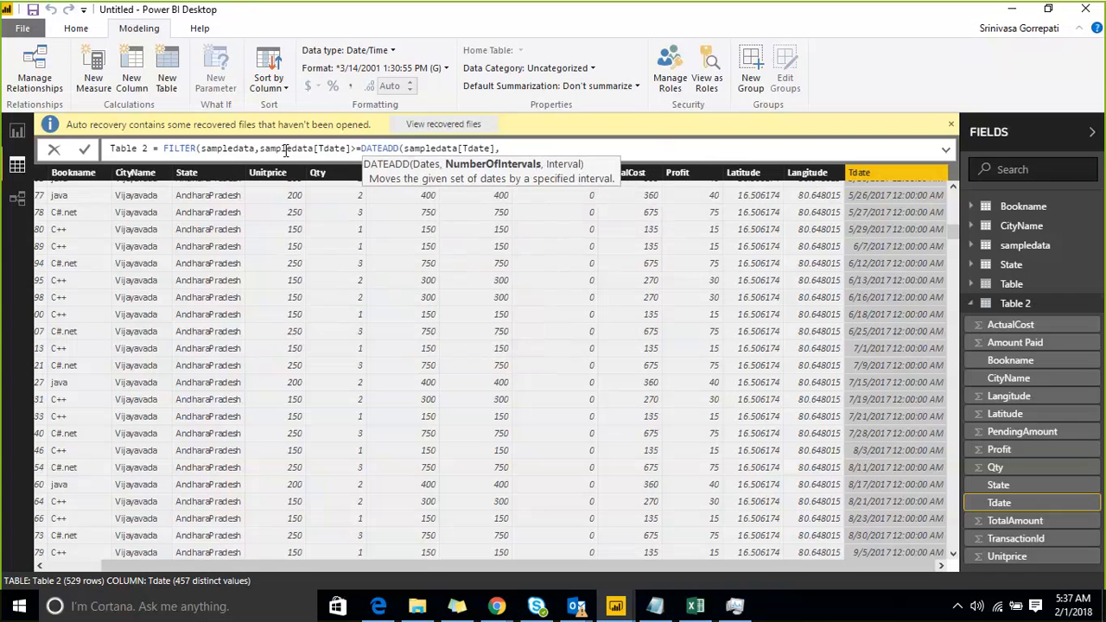
pyautogui.write('-7,')
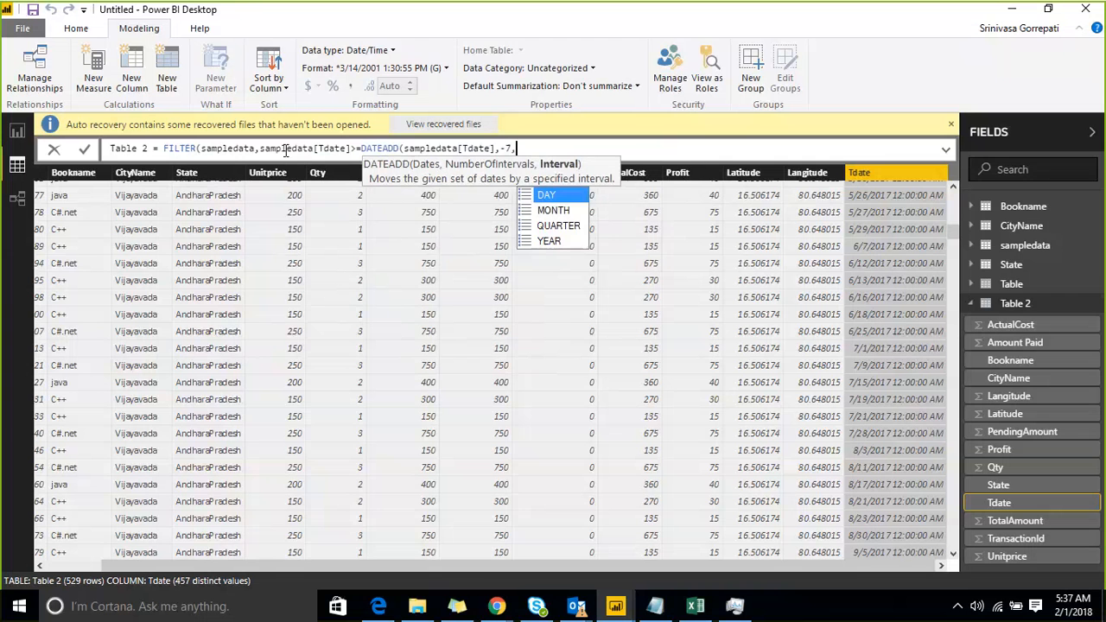
pyautogui.press('Tab')
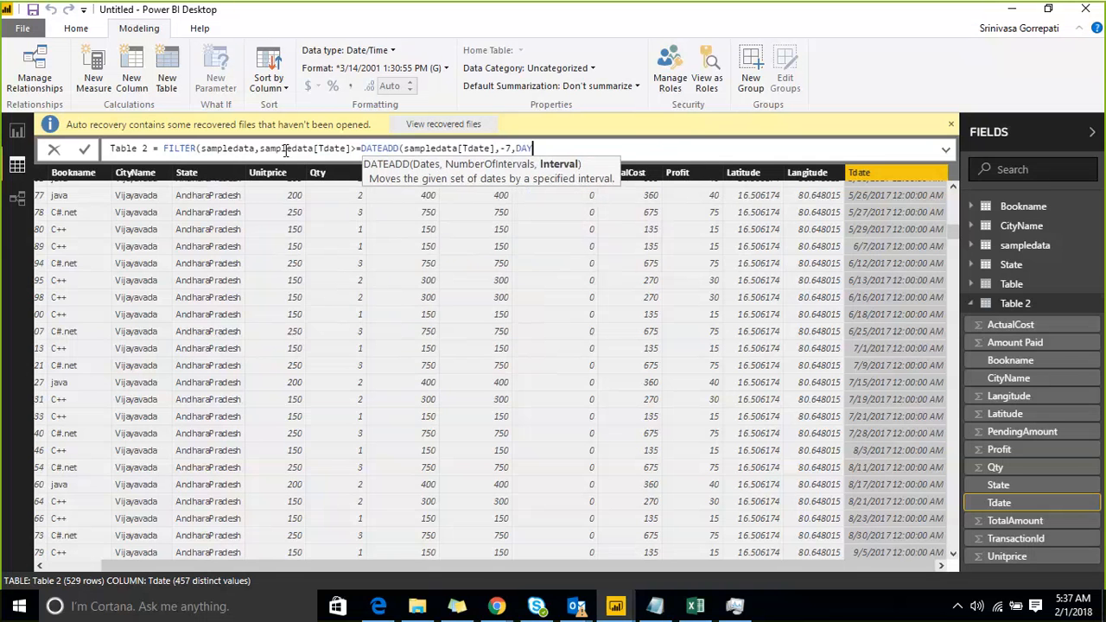
pyautogui.write(')')
# Review the rewritten FILTER formula's table argument, sampledata[Tdate] comparison and DATEADD dates argument
pyautogui.press('Left')
pyautogui.press('Left')
pyautogui.press('Left')
pyautogui.press('Left')
pyautogui.press('Left')
pyautogui.press('Left')
pyautogui.press('Left')
pyautogui.press('Left')
pyautogui.press('Left')
pyautogui.press('Left')
pyautogui.press('Left')
pyautogui.press('Left')
pyautogui.press('Left')
pyautogui.press('Left')
pyautogui.press('Left')
pyautogui.press('Left')
pyautogui.press('Left')
pyautogui.press('Left')
pyautogui.press('Left')
pyautogui.press('Left')
pyautogui.press('Left')
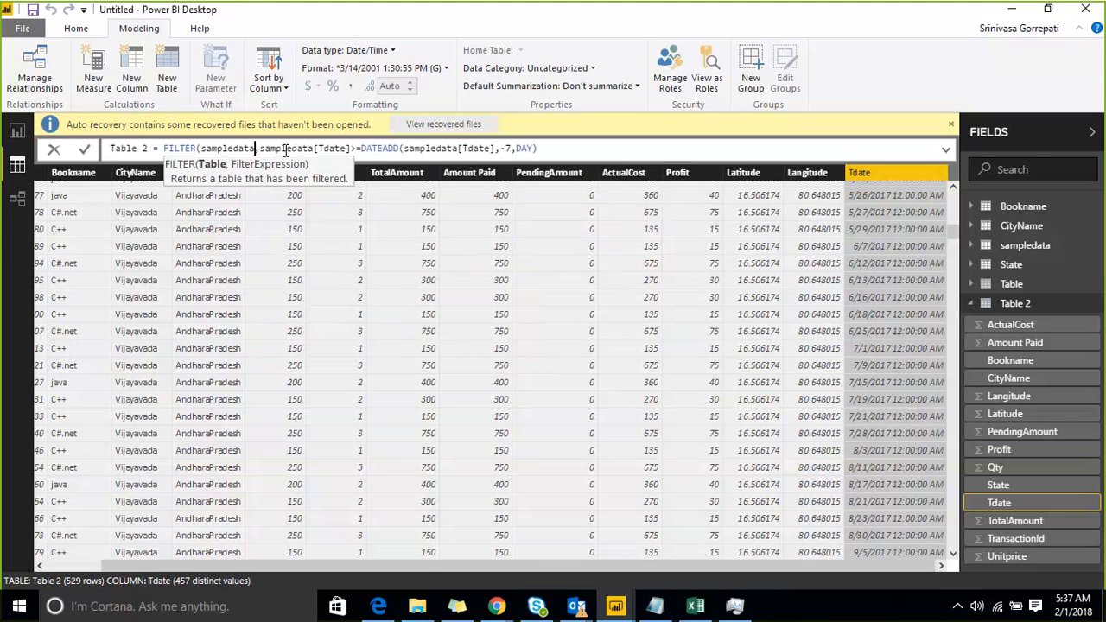
pyautogui.press('Right')
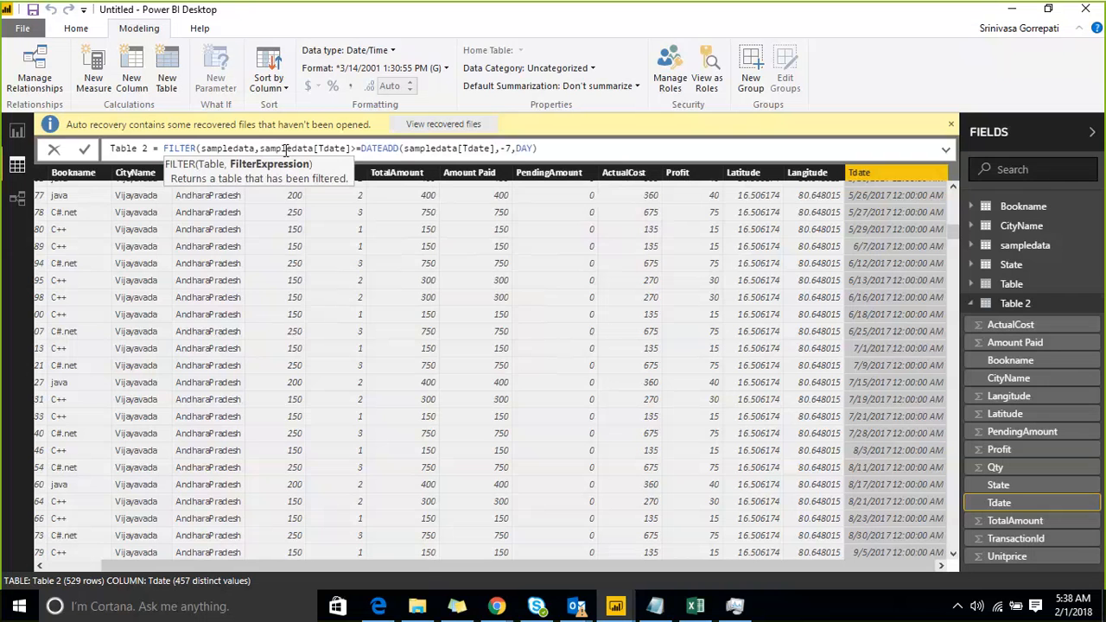
pyautogui.press('Right')
pyautogui.press('Right')
pyautogui.press('Right')
pyautogui.press('Right')
pyautogui.press('Right')
pyautogui.press('Right')
pyautogui.press('Right')
pyautogui.press('Right')
pyautogui.press('Right')
pyautogui.press('Right')
pyautogui.press('Right')
pyautogui.press('Right')
pyautogui.press('Right')
pyautogui.press('Right')
pyautogui.press('Right')
pyautogui.press('Right')
pyautogui.press('Right')
pyautogui.press('Right')
pyautogui.press('Right')
pyautogui.press('Right')
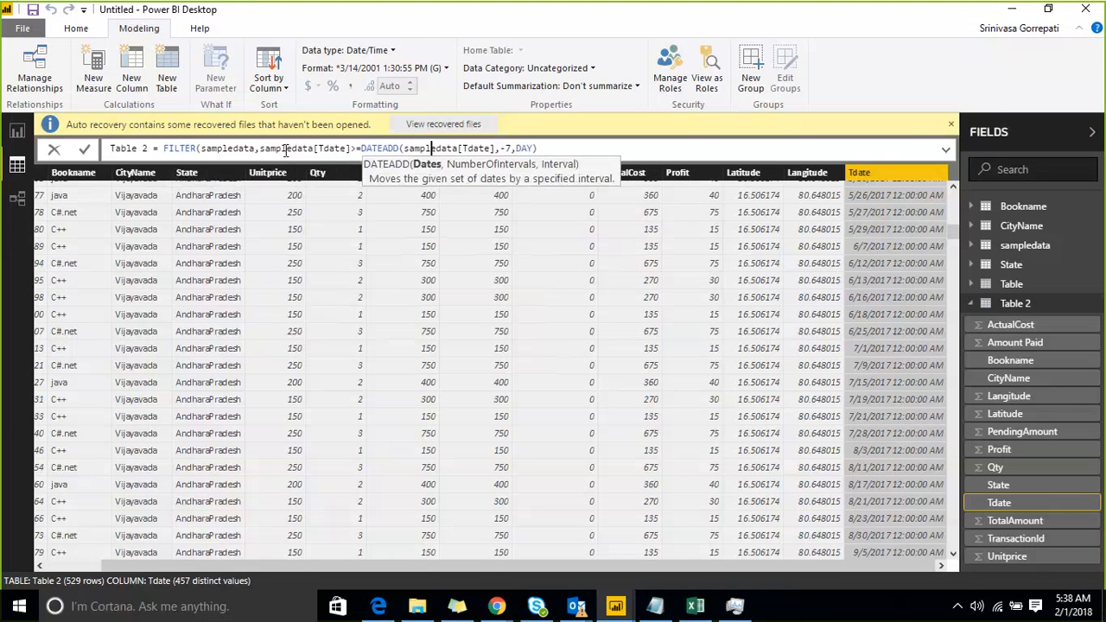
# Close the FILTER function with a final parenthesis and apply Table 2's formula
pyautogui.press('End')
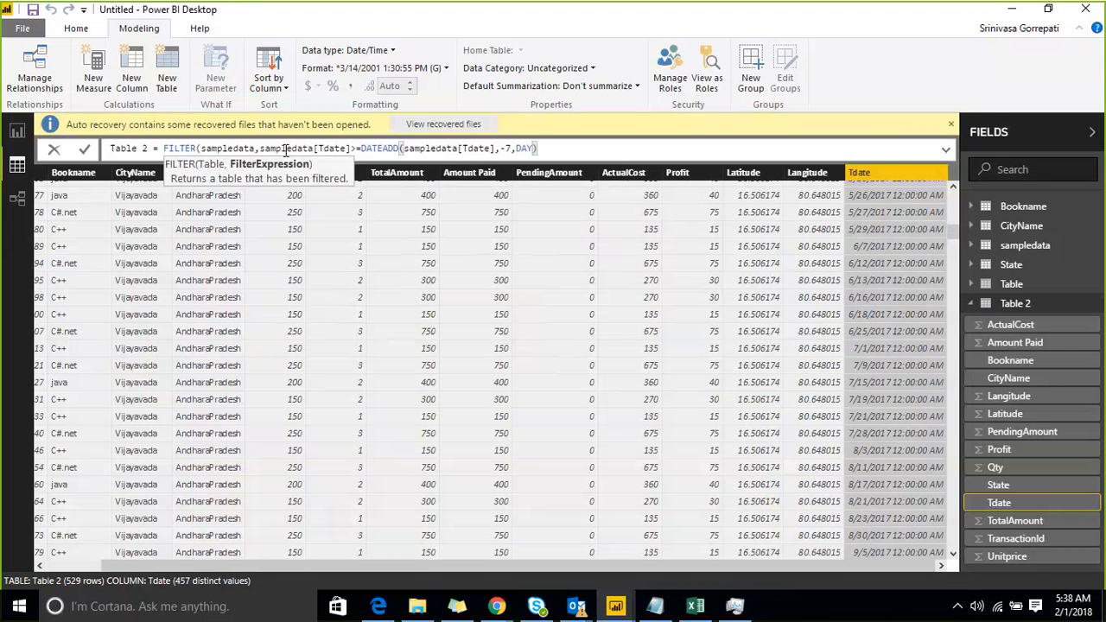
pyautogui.write(')')
pyautogui.press('Return')
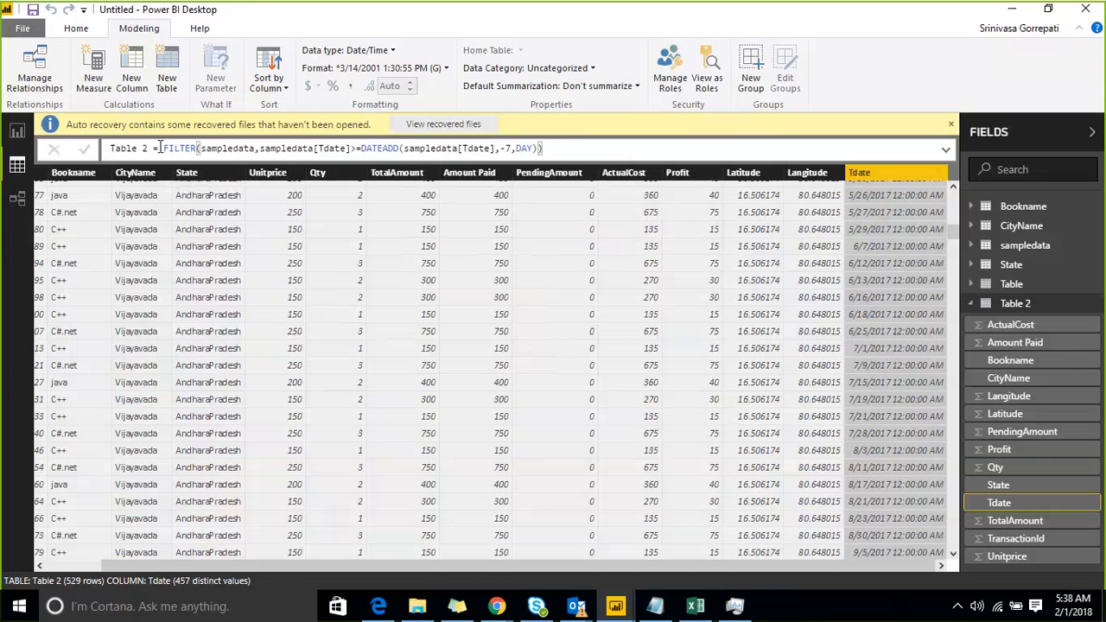
# Try to wrap Table 2's date comparison in an AND function, adding a comma after DATEADD for a second condition
pyautogui.click(260, 149)
pyautogui.write('AND')
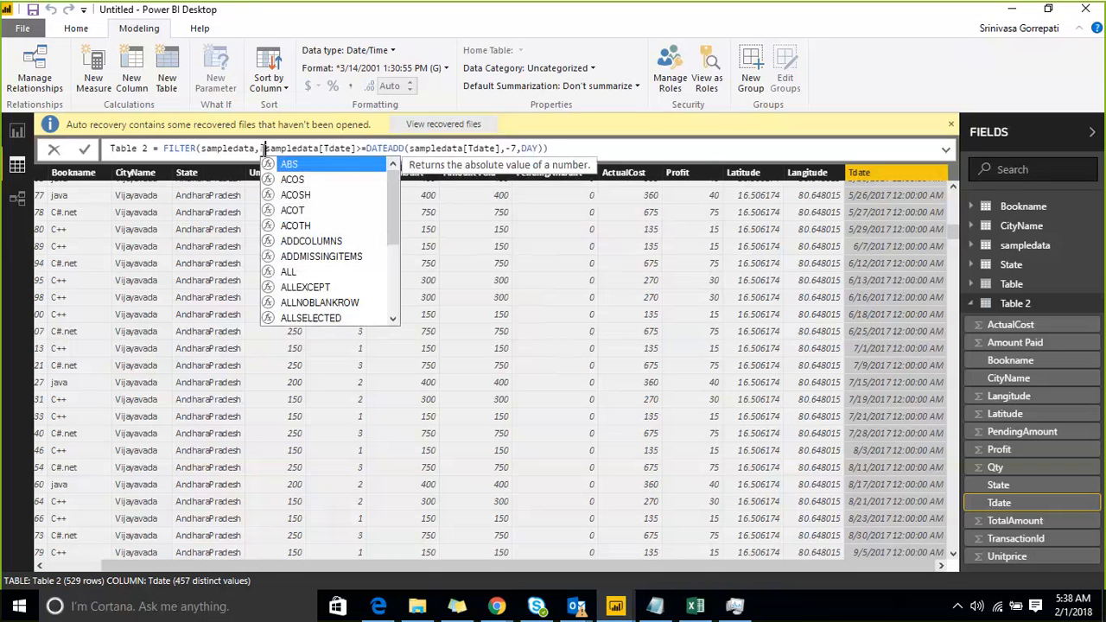
pyautogui.write('(')
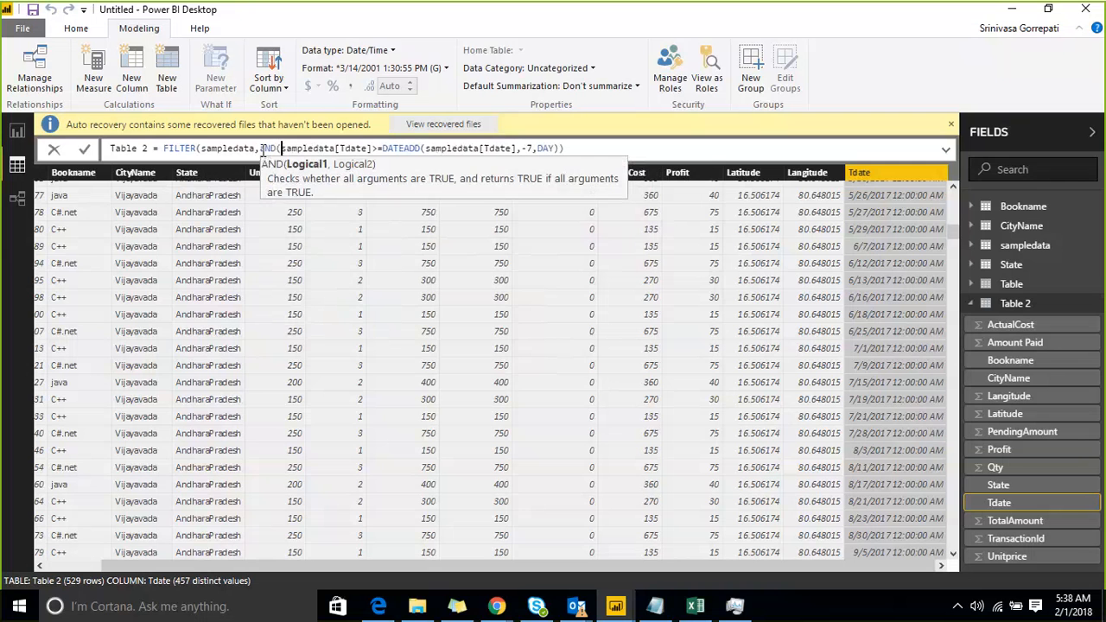
pyautogui.press('Right')
pyautogui.press('Right')
pyautogui.press('Right')
pyautogui.press('Right')
pyautogui.press('Right')
pyautogui.press('Right')
pyautogui.press('Right')
pyautogui.press('Right')
pyautogui.press('Right')
pyautogui.press('Right')
pyautogui.press('Right')
pyautogui.press('Right')
pyautogui.press('Right')
pyautogui.press('Right')
pyautogui.press('Right')
pyautogui.press('Right')
pyautogui.press('Right')
pyautogui.press('Right')
pyautogui.press('Right')
pyautogui.press('Right')
pyautogui.press('Right')
pyautogui.press('Right')
pyautogui.press('Right')
pyautogui.press('Right')
pyautogui.press('Right')
pyautogui.press('Right')
pyautogui.press('Right')
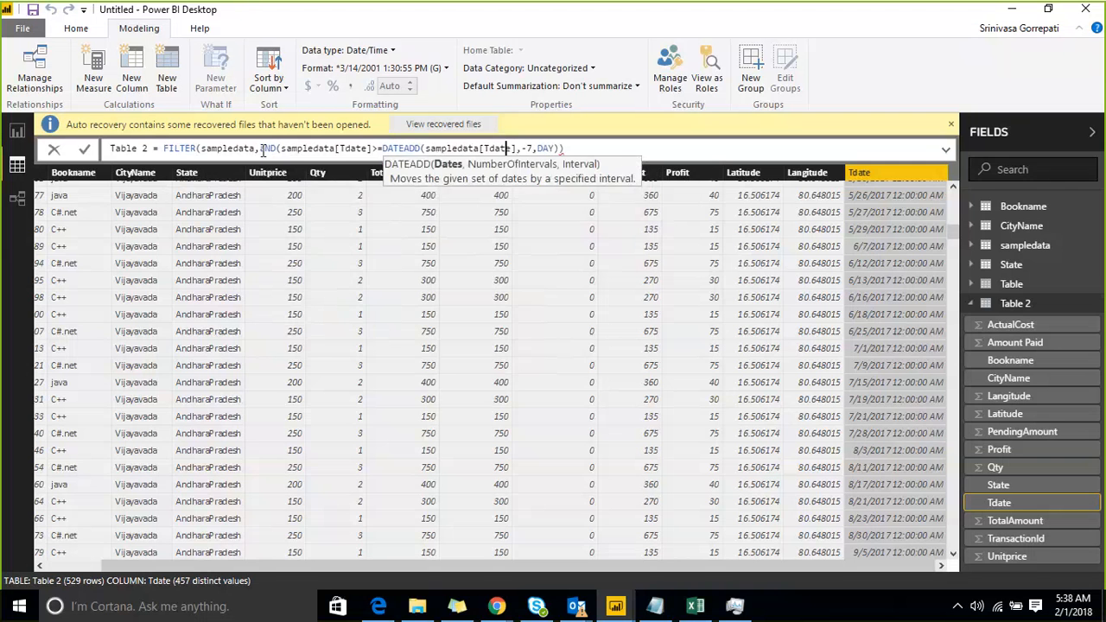
pyautogui.press('Left')
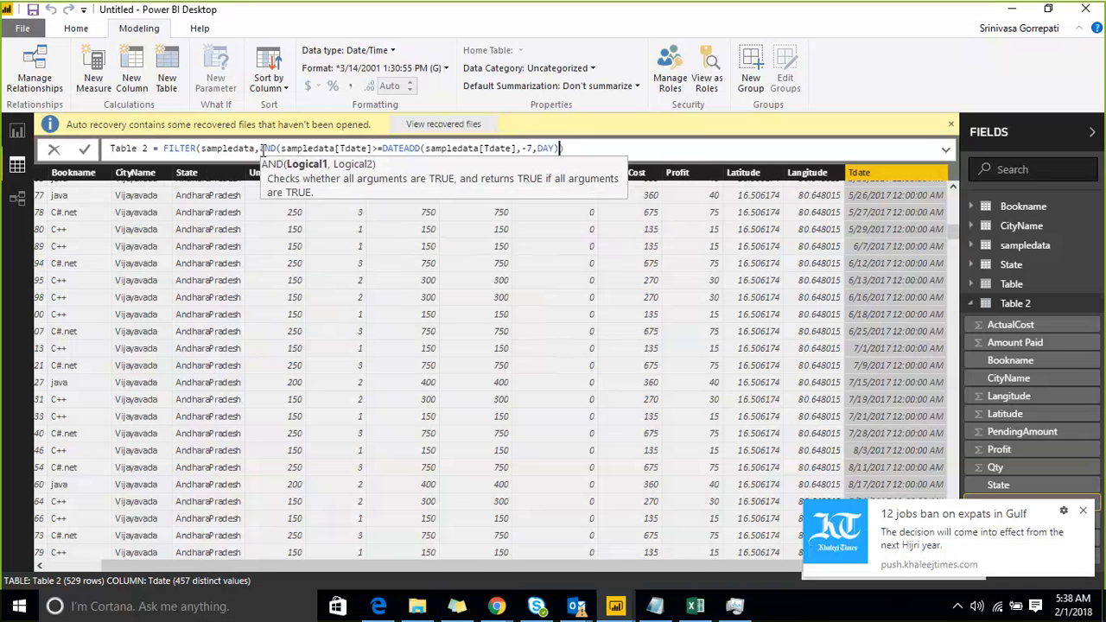
pyautogui.write(',')
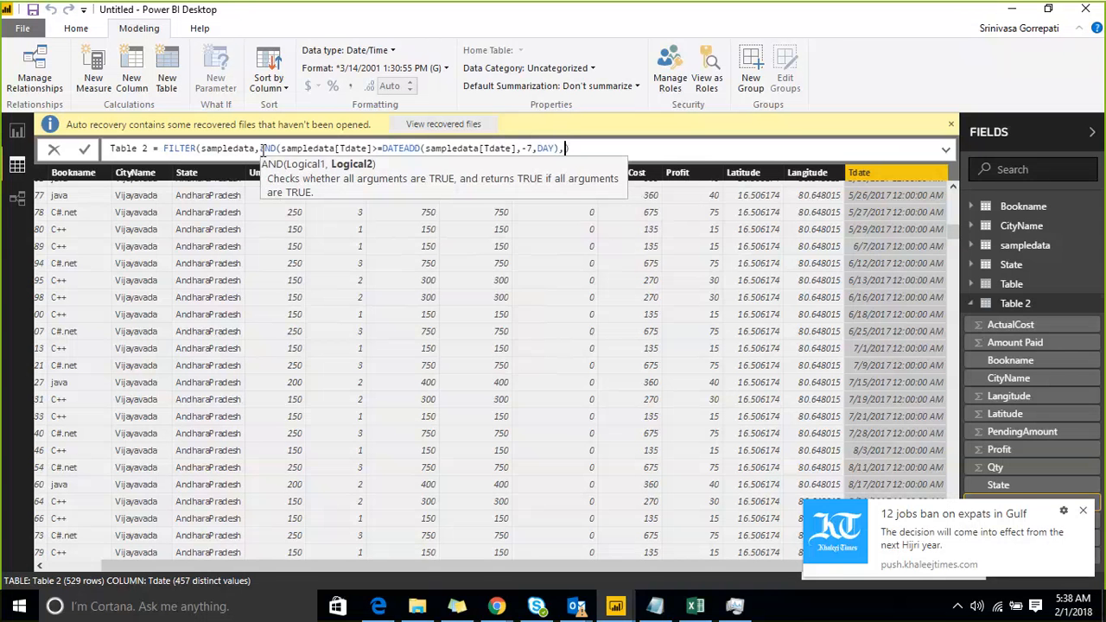
# Remove the AND function and its trailing comma from Table 2's formula, and restore the closing parentheses of DATEADD and FILTER
pyautogui.press('BackSpace')
pyautogui.press('BackSpace')
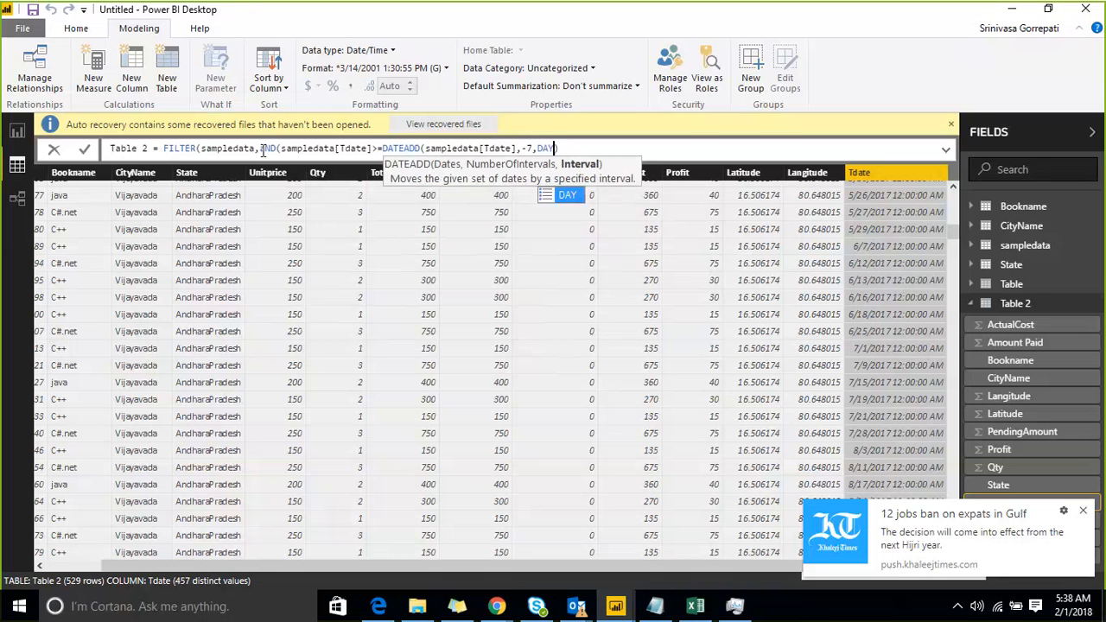
pyautogui.press('Escape')
pyautogui.press('Left')
pyautogui.press('Left')
pyautogui.press('Left')
pyautogui.press('Left')
pyautogui.press('Left')
pyautogui.press('Left')
pyautogui.press('Left')
pyautogui.press('Left')
pyautogui.press('Left')
pyautogui.press('Left')
pyautogui.press('Left')
pyautogui.press('Left')
pyautogui.press('Left')
pyautogui.press('Left')
pyautogui.press('Left')
pyautogui.press('Left')
pyautogui.press('Left')
pyautogui.press('Left')
pyautogui.press('Left')
pyautogui.press('Left')
pyautogui.press('Left')
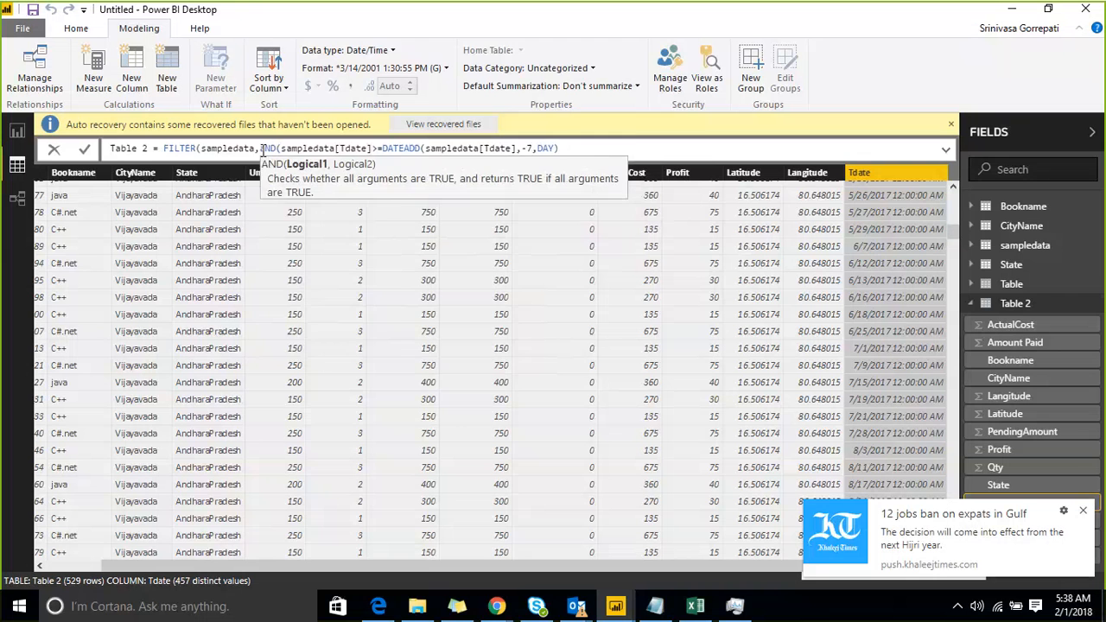
pyautogui.press('BackSpace')
pyautogui.press('BackSpace')
pyautogui.press('BackSpace')
pyautogui.press('BackSpace')
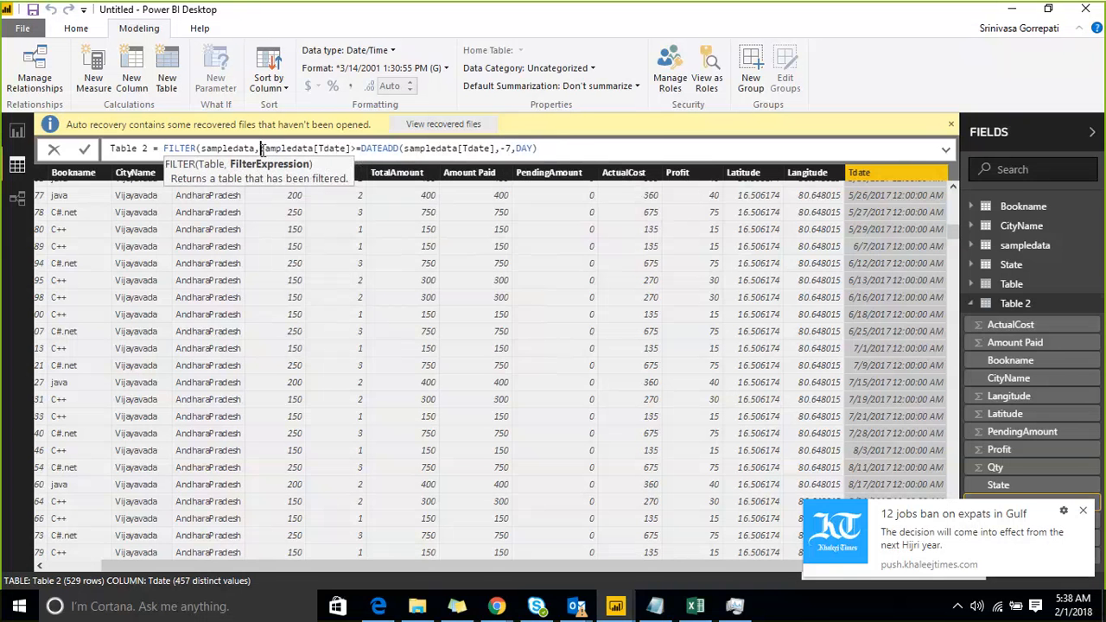
pyautogui.press('End')
pyautogui.press('Left')
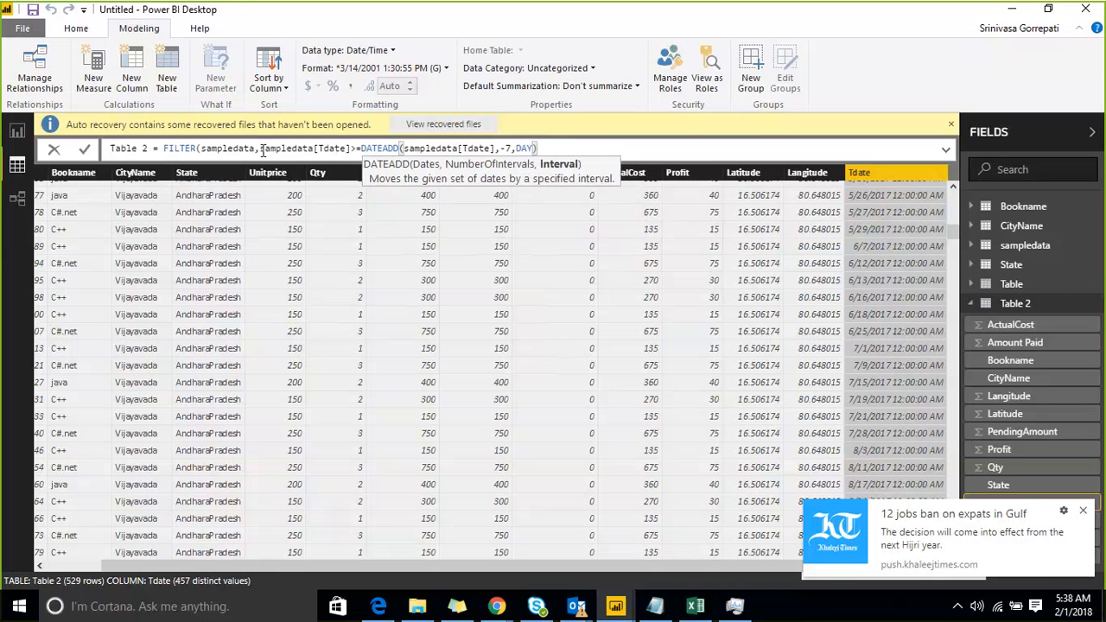
pyautogui.write(')')
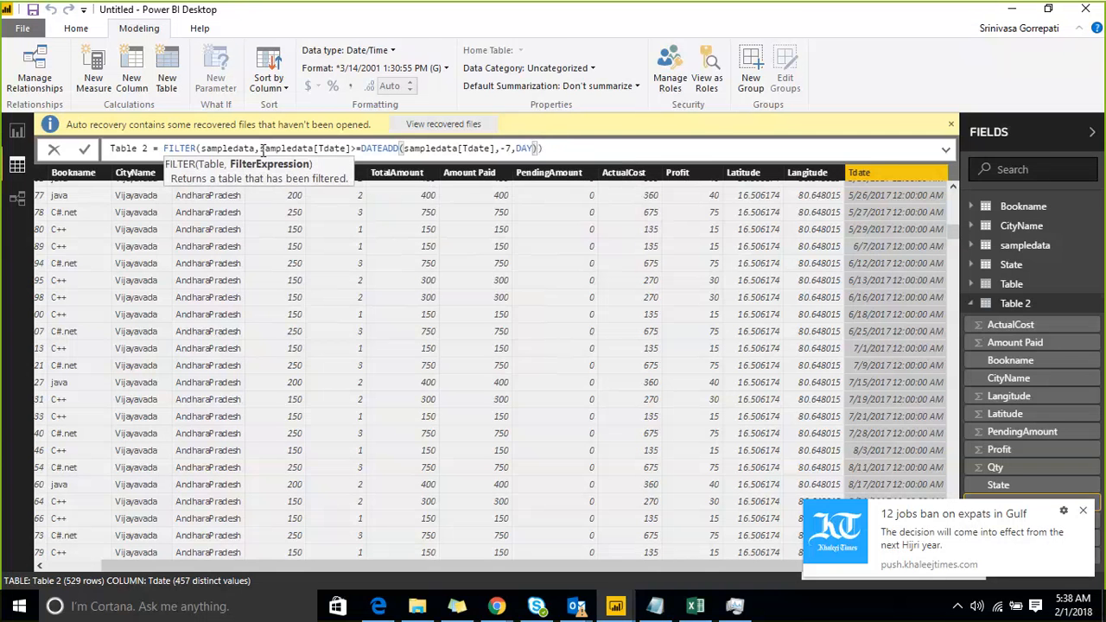
pyautogui.write(')')
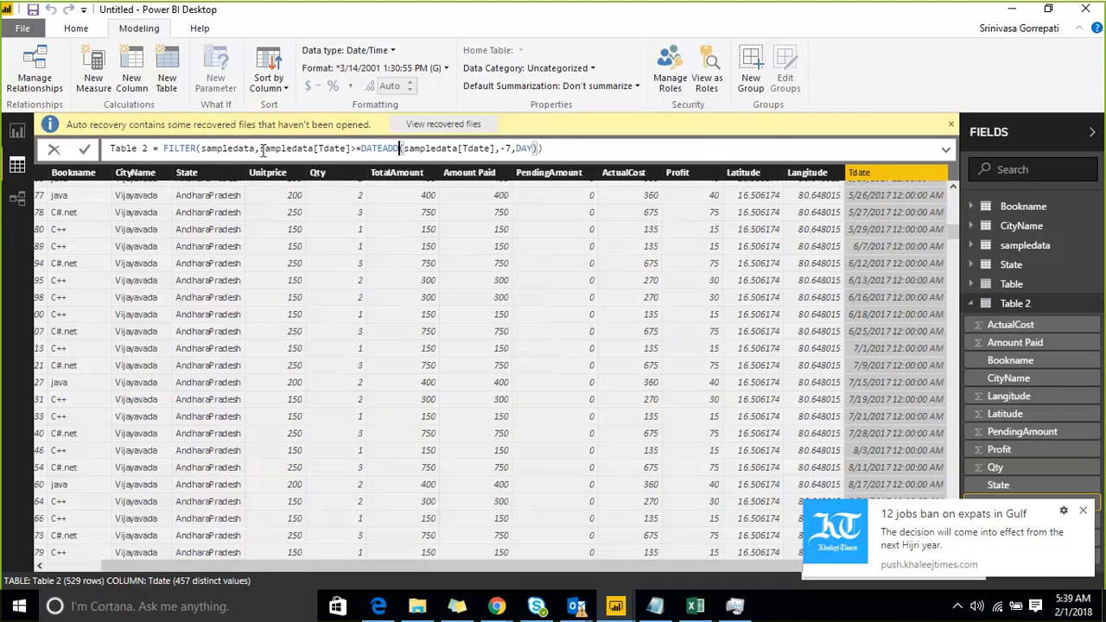
pyautogui.press('Left')
pyautogui.press('Left')
pyautogui.press('Left')
pyautogui.press('Left')
pyautogui.press('Left')
pyautogui.press('Left')
pyautogui.press('Left')
pyautogui.press('Left')
pyautogui.press('Left')
pyautogui.press('Left')
pyautogui.press('Left')
pyautogui.press('Left')
pyautogui.press('Left')
pyautogui.press('Left')
pyautogui.press('Left')
pyautogui.press('Left')
pyautogui.press('Left')
pyautogui.press('Left')
pyautogui.press('Left')
pyautogui.press('Left')
# Switch to Chrome and search Google in a new tab for "SELECT TOP N RECORDS IN DAX"
pyautogui.moveTo(498, 593)
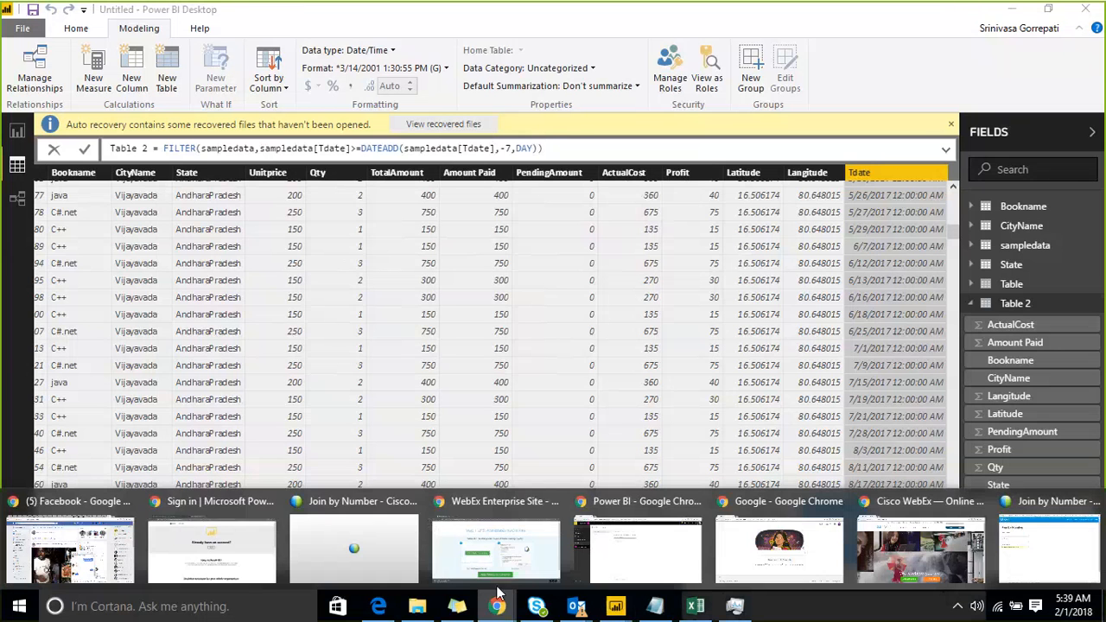
pyautogui.click(890, 549)
pyautogui.hotkey('ctrl', 't')
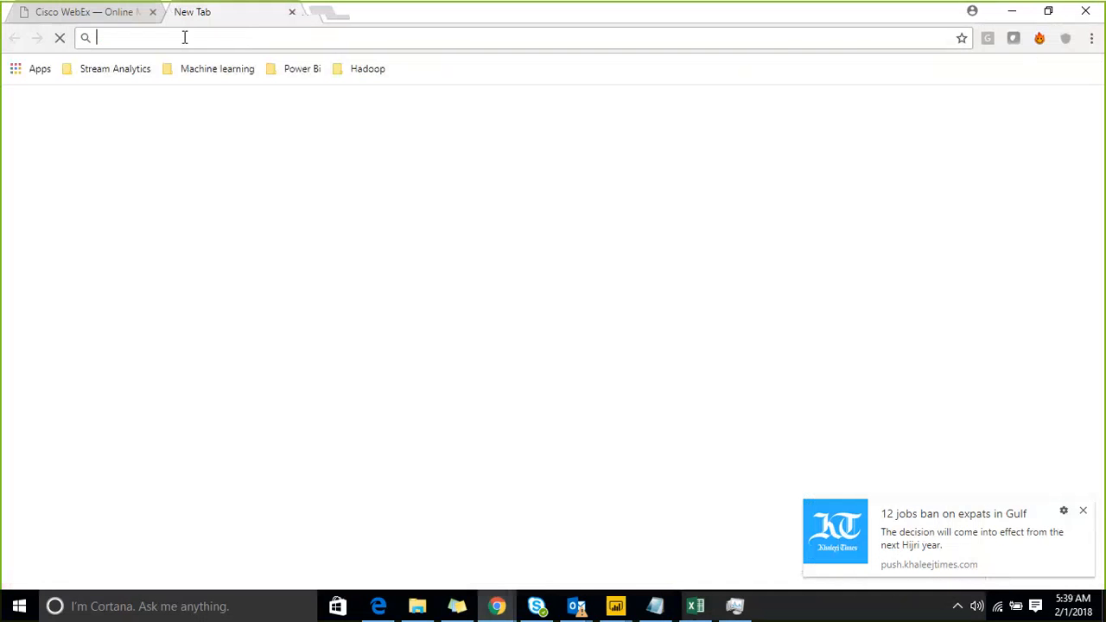
pyautogui.write('ww')
pyautogui.press('Return')
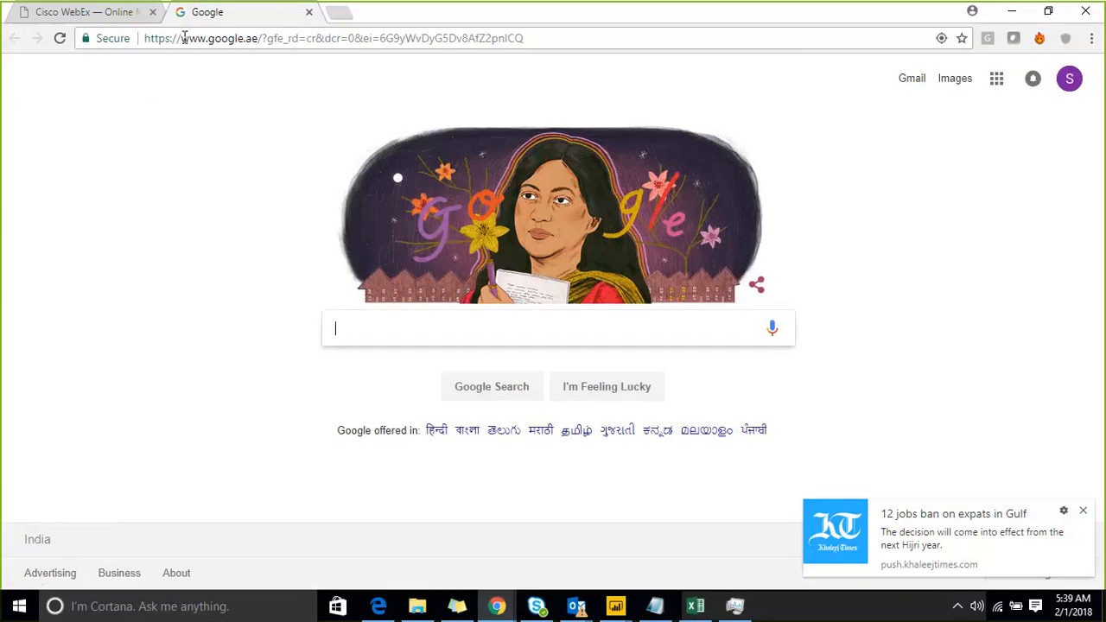
pyautogui.write('SELECT TOP N R')
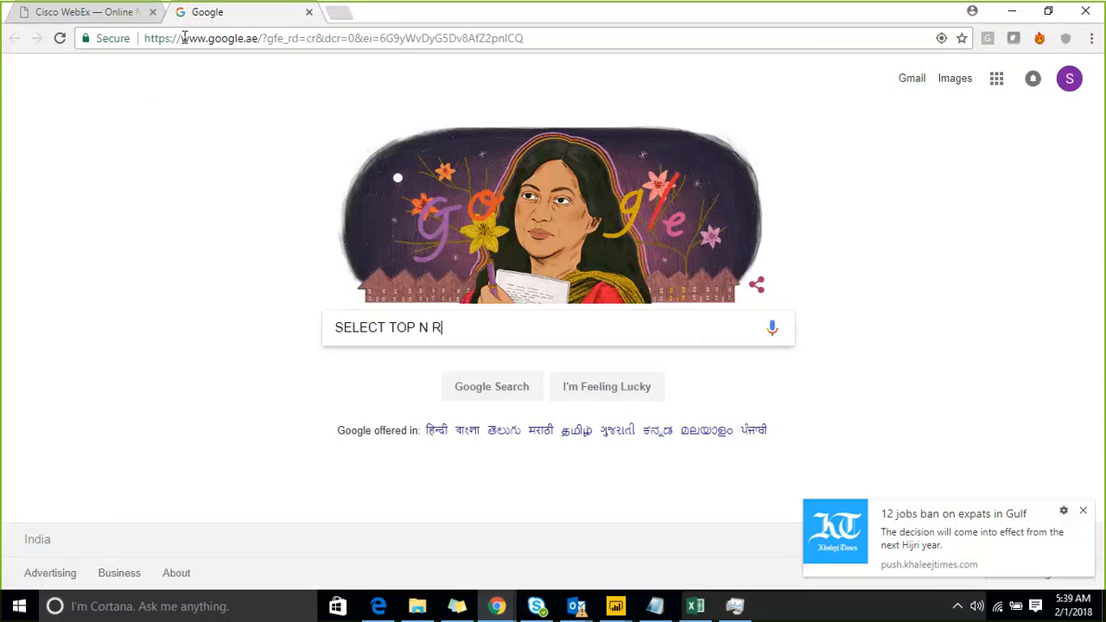
pyautogui.write('ECORDS IN DAX')
pyautogui.press('Return')
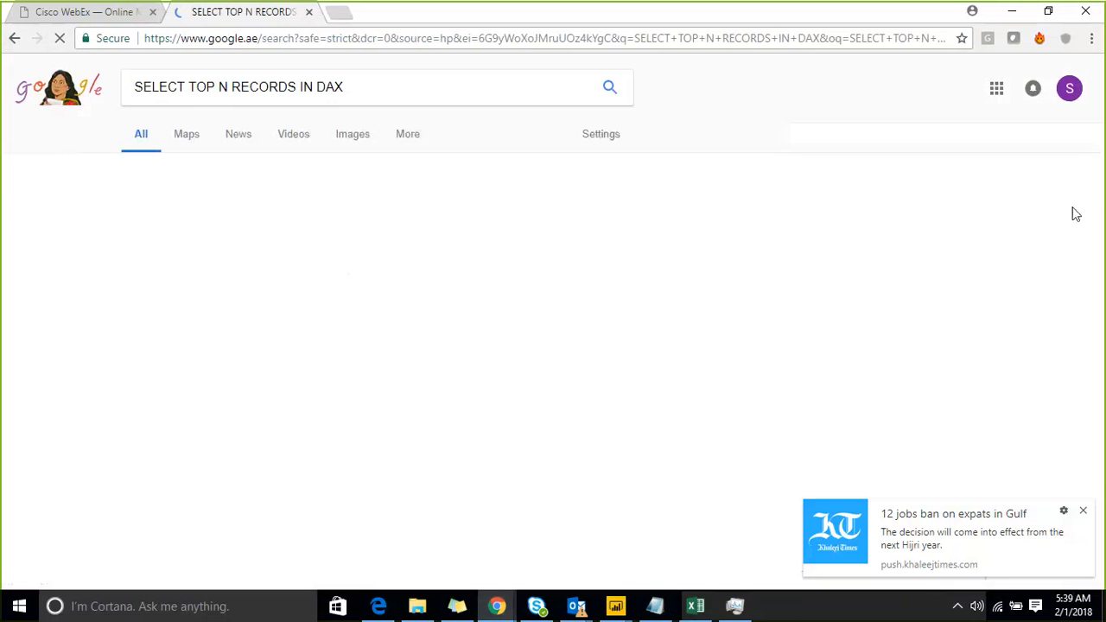
# Open the TOPN Function (DAX) reference, examine its syntax, remarks and SUMX/SUMMARIZE example, and return to Power BI Desktop
pyautogui.click(207, 208)
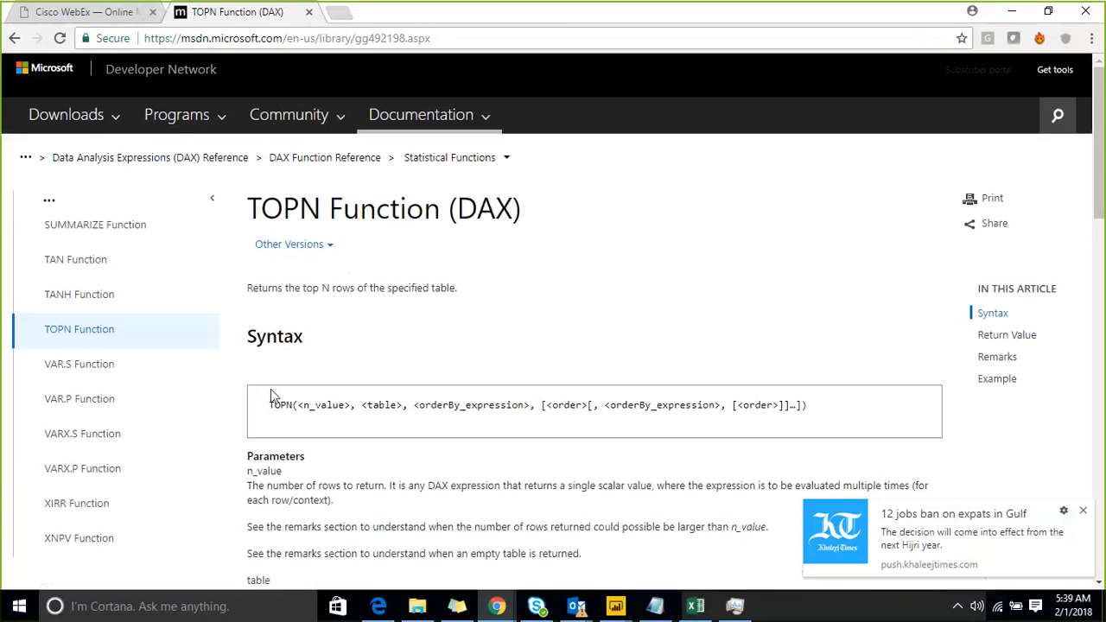
pyautogui.scroll(-4, 272, 393)
pyautogui.scroll(-6, 271, 389)
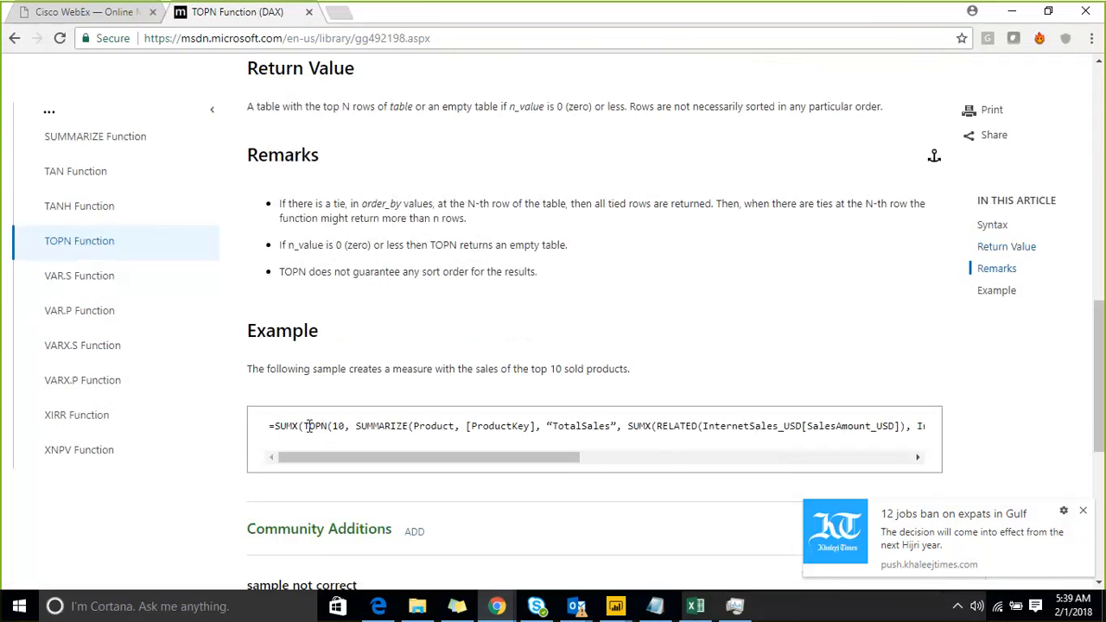
pyautogui.moveTo(308, 426); pyautogui.dragTo(613, 427)
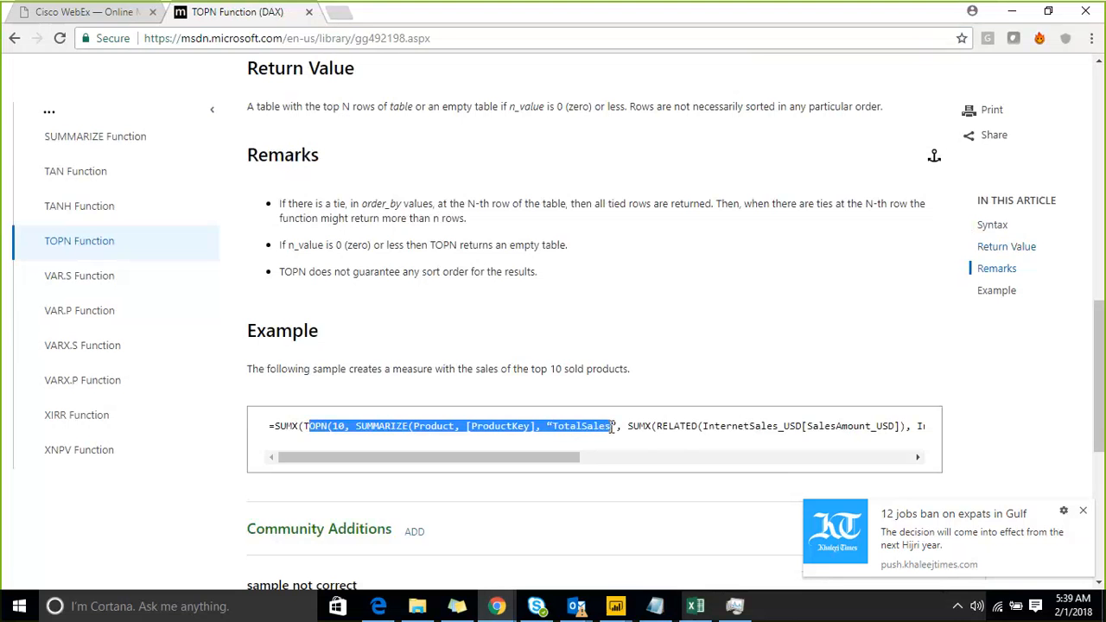
pyautogui.click(428, 446)
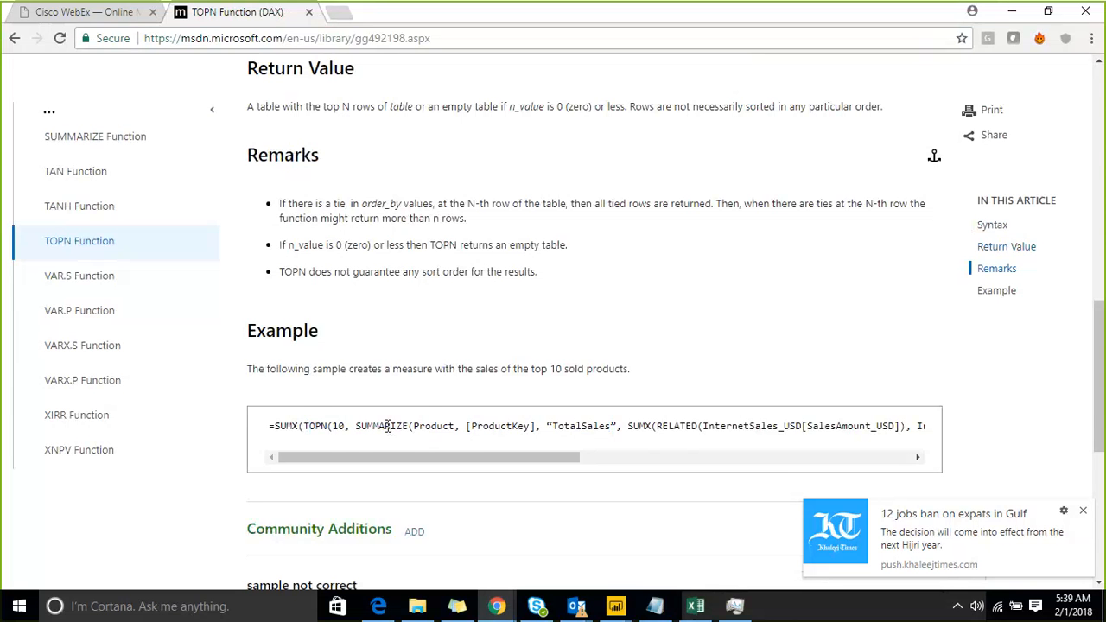
pyautogui.moveTo(367, 426); pyautogui.dragTo(467, 423)
pyautogui.scroll(-1, 465, 420)
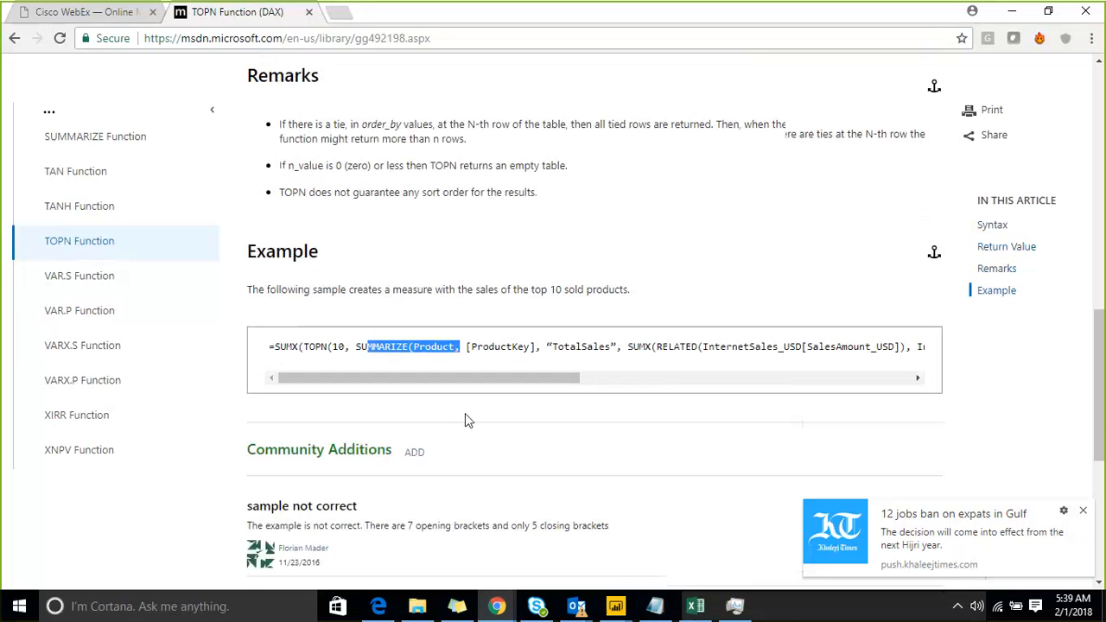
pyautogui.scroll(-5, 465, 420)
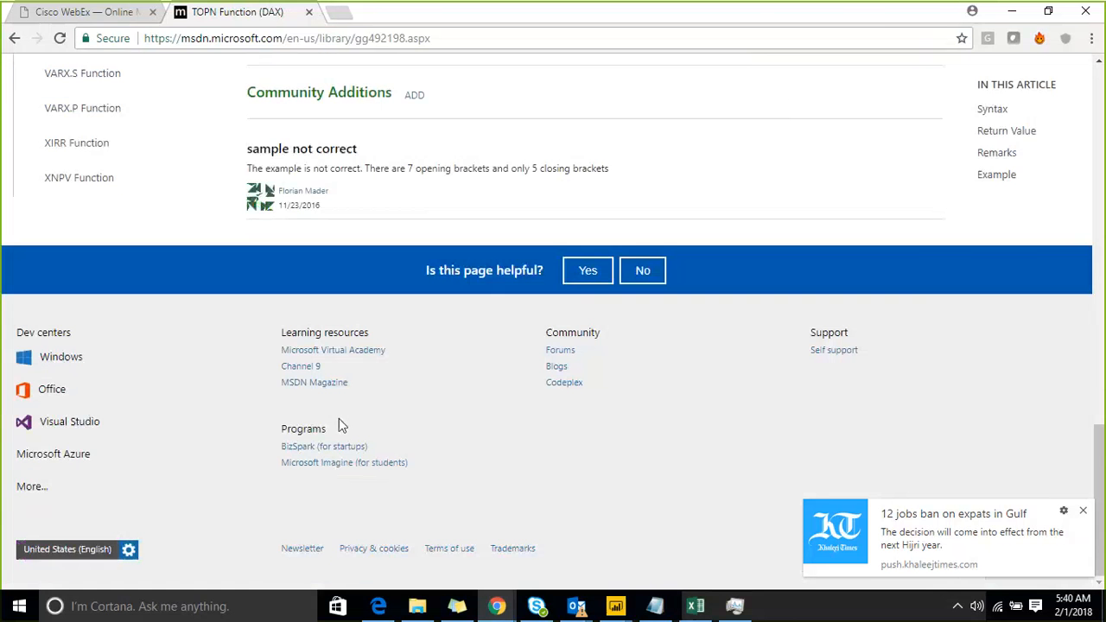
pyautogui.scroll(15, 338, 418)
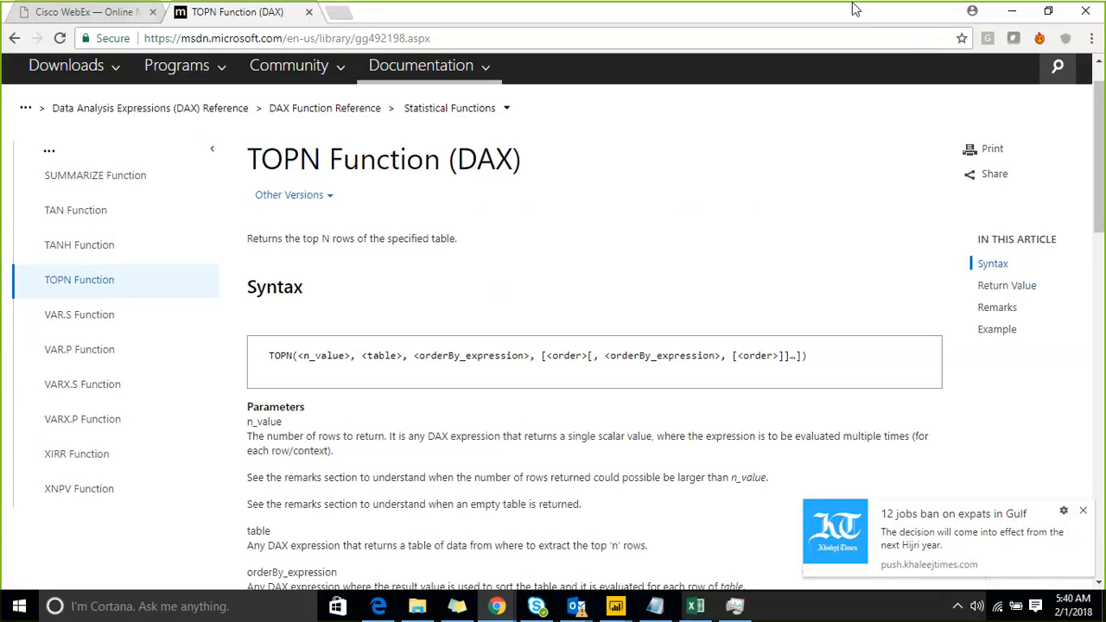
pyautogui.click(1005, 17)
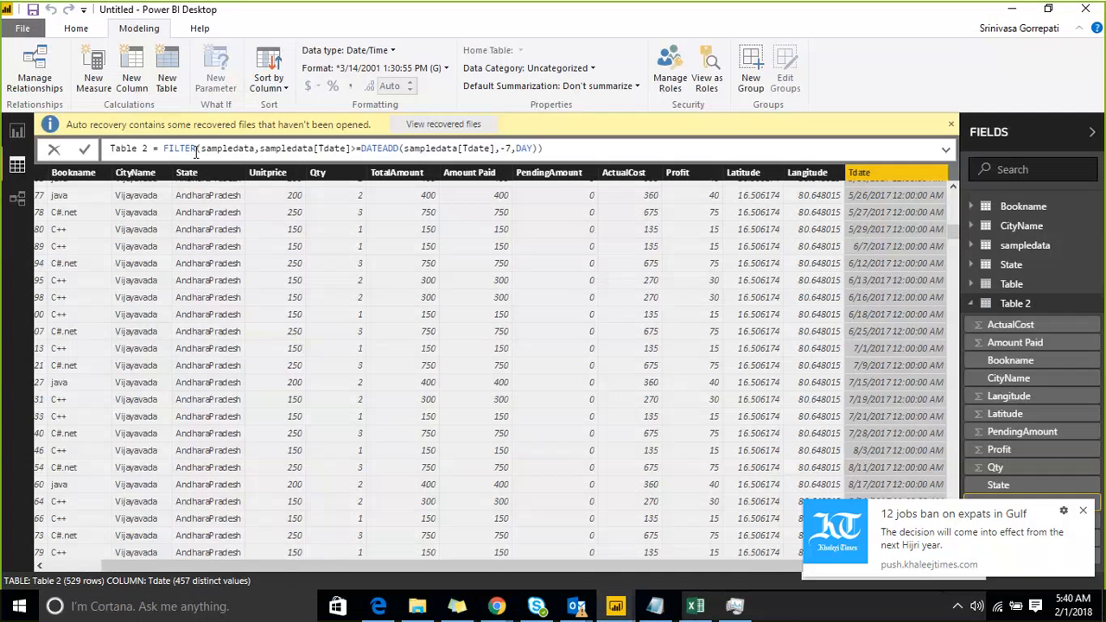
# Replace the sampledata table argument of Table 2's FILTER with a TOPN function whose row count is 7
pyautogui.click(170, 149)
pyautogui.moveTo(257, 149); pyautogui.dragTo(199, 151)
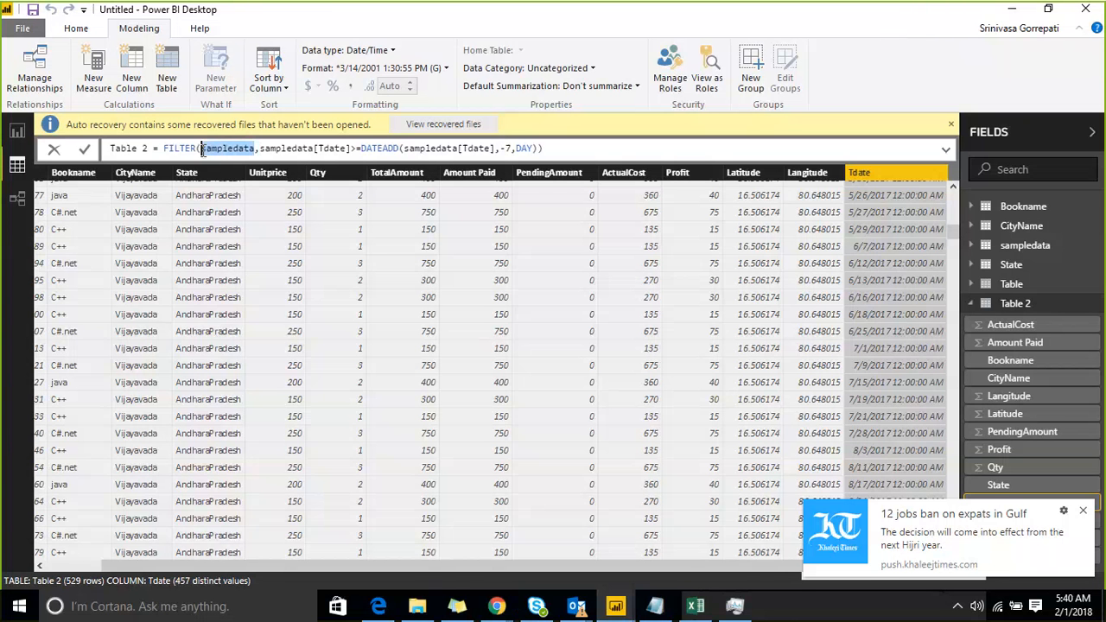
pyautogui.write('TOPN(')
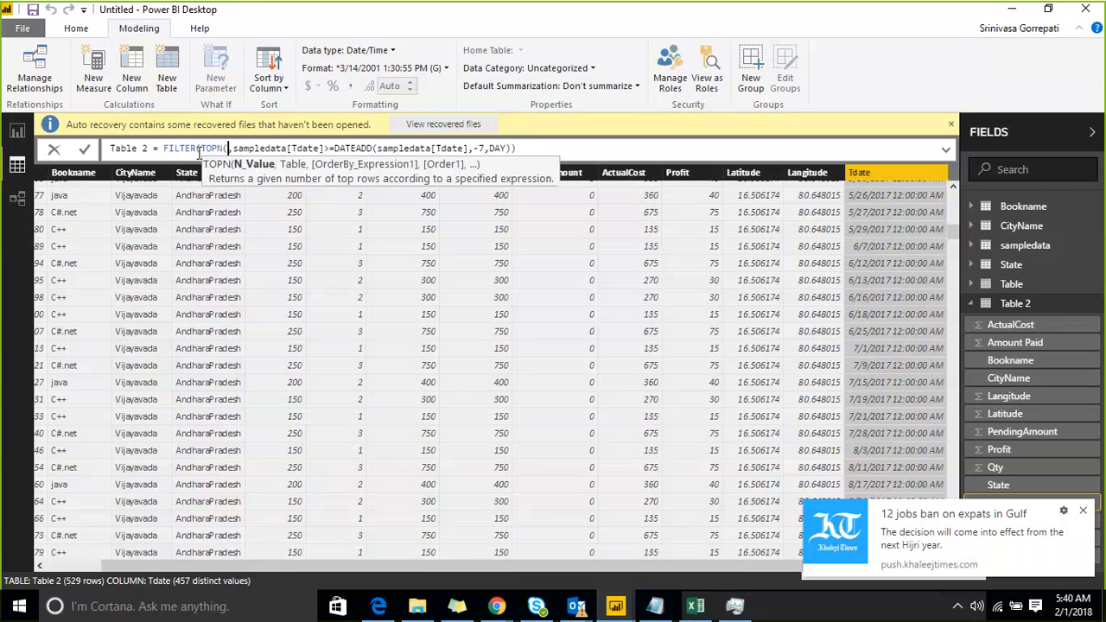
pyautogui.write('7')
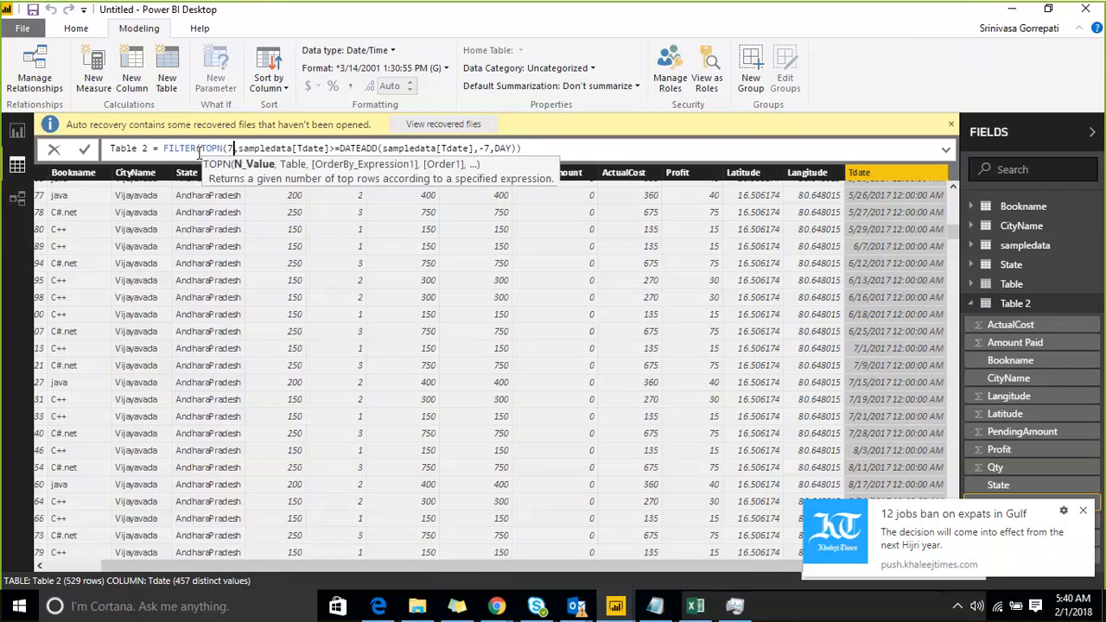
# Enter VALUES(sampledata[Tdate]) as TOPN's table argument and begin its order-by expression with TDA
pyautogui.write(',VAL')
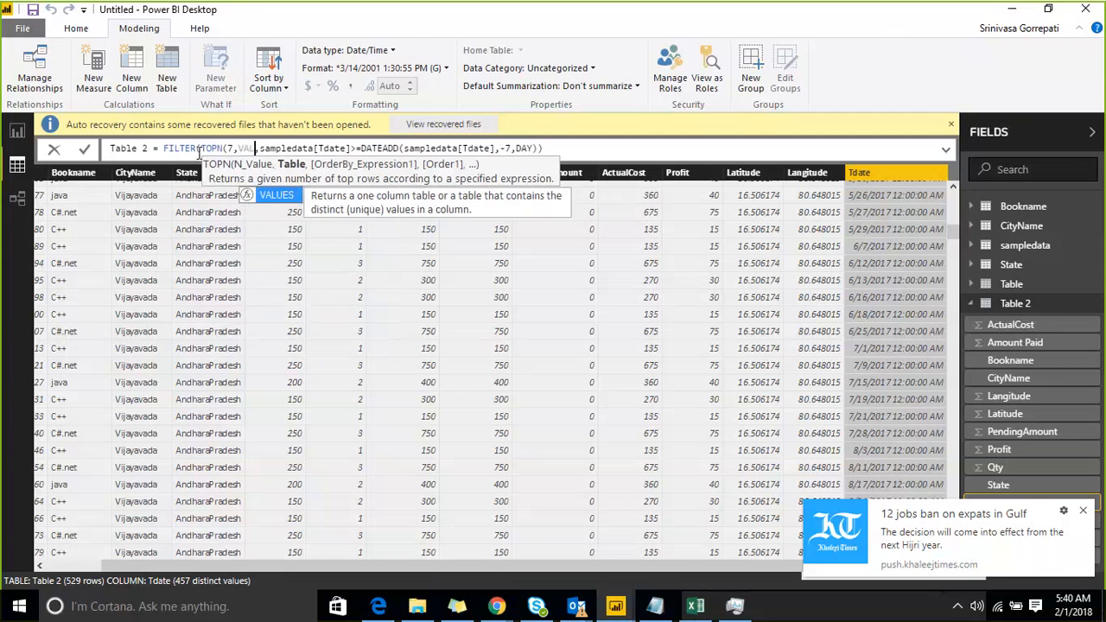
pyautogui.press('Tab')
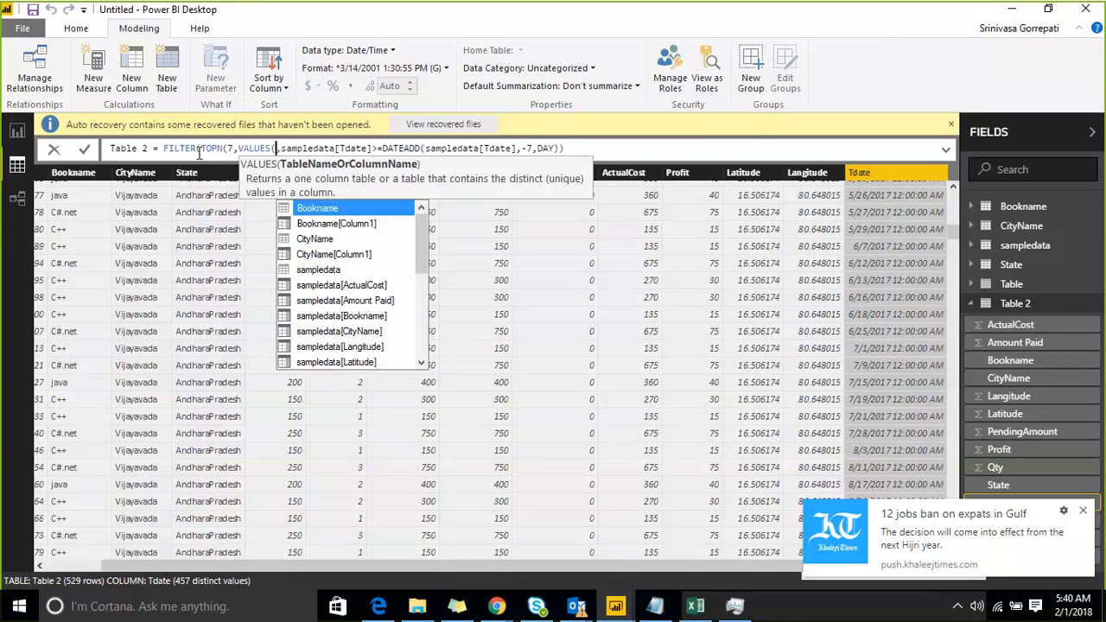
pyautogui.press('Down')
pyautogui.press('Down')
pyautogui.press('Down')
pyautogui.press('Down')
pyautogui.press('Down')
pyautogui.press('Down')
pyautogui.press('Down')
pyautogui.press('Down')
pyautogui.press('Down')
pyautogui.press('Down')
pyautogui.press('Down')
pyautogui.press('Down')
pyautogui.press('Down')
pyautogui.press('Down')
pyautogui.press('Down')
pyautogui.press('Down')
pyautogui.press('Down')
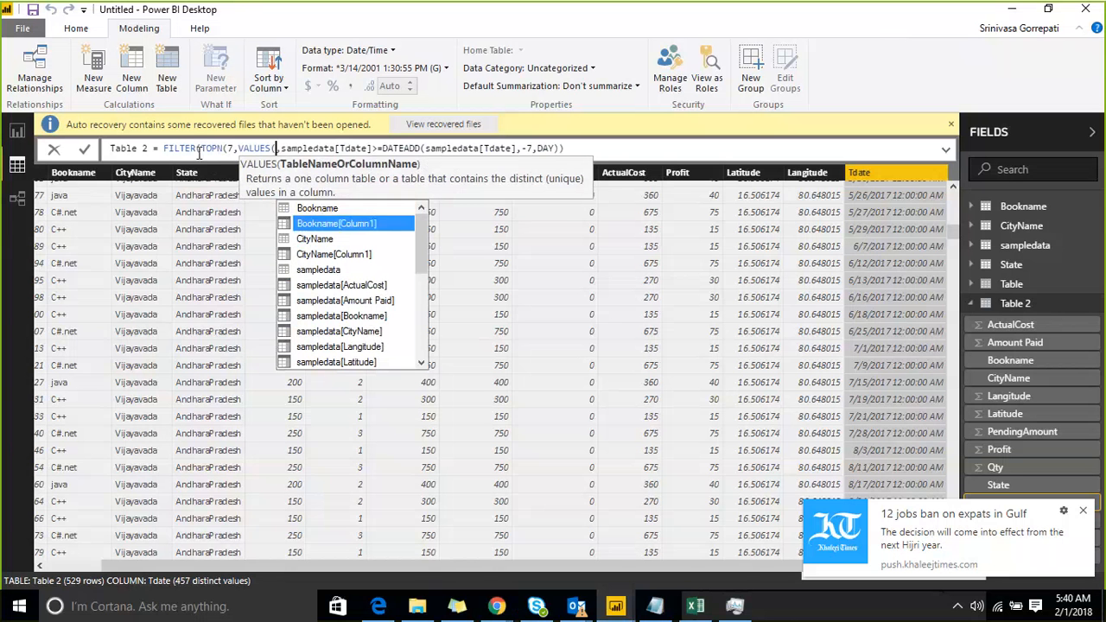
pyautogui.press('Up')
pyautogui.press('Up')
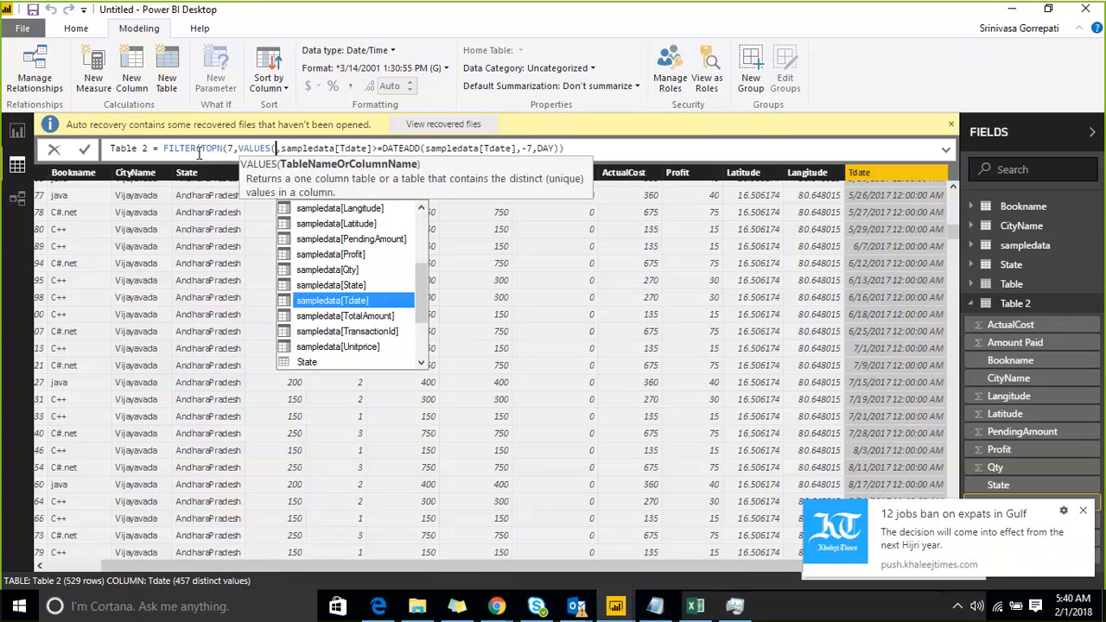
pyautogui.press('Tab')
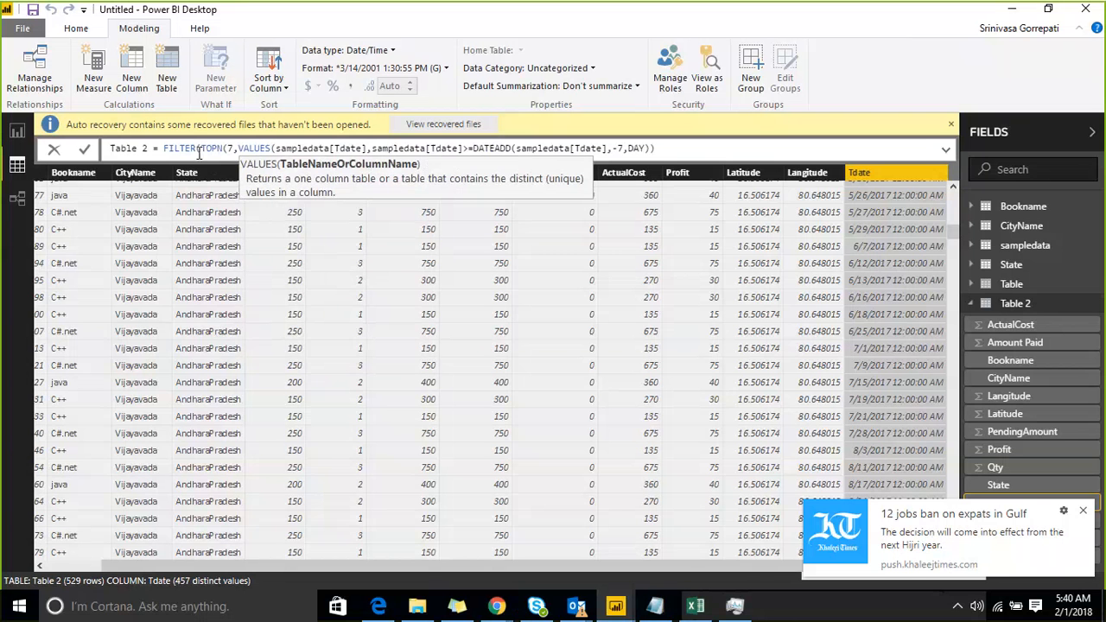
pyautogui.write(')')
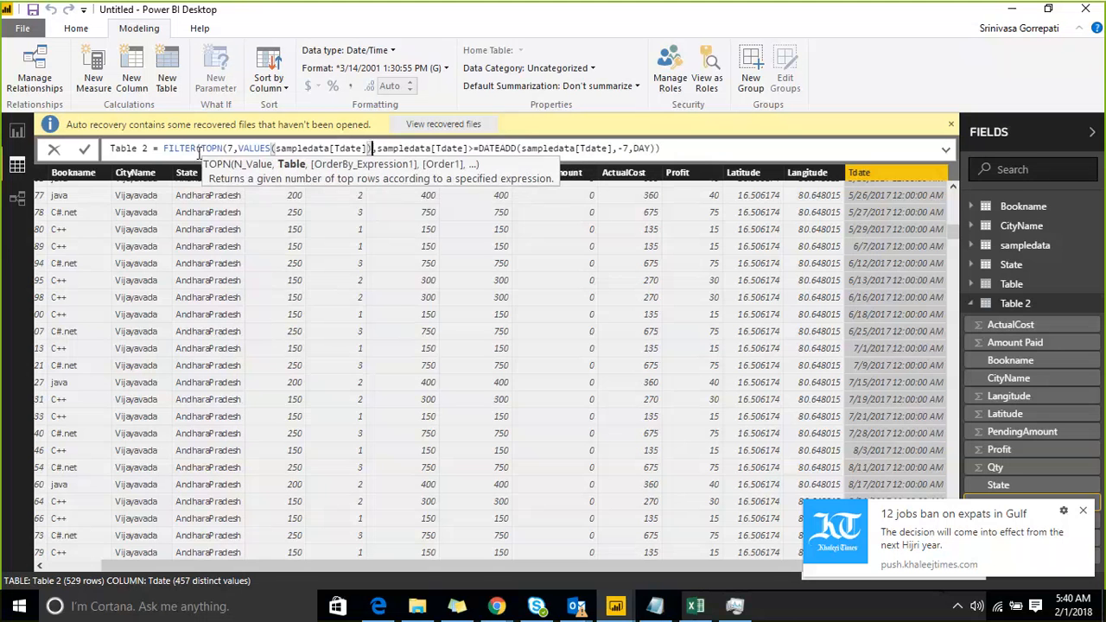
pyautogui.write(',TDA')
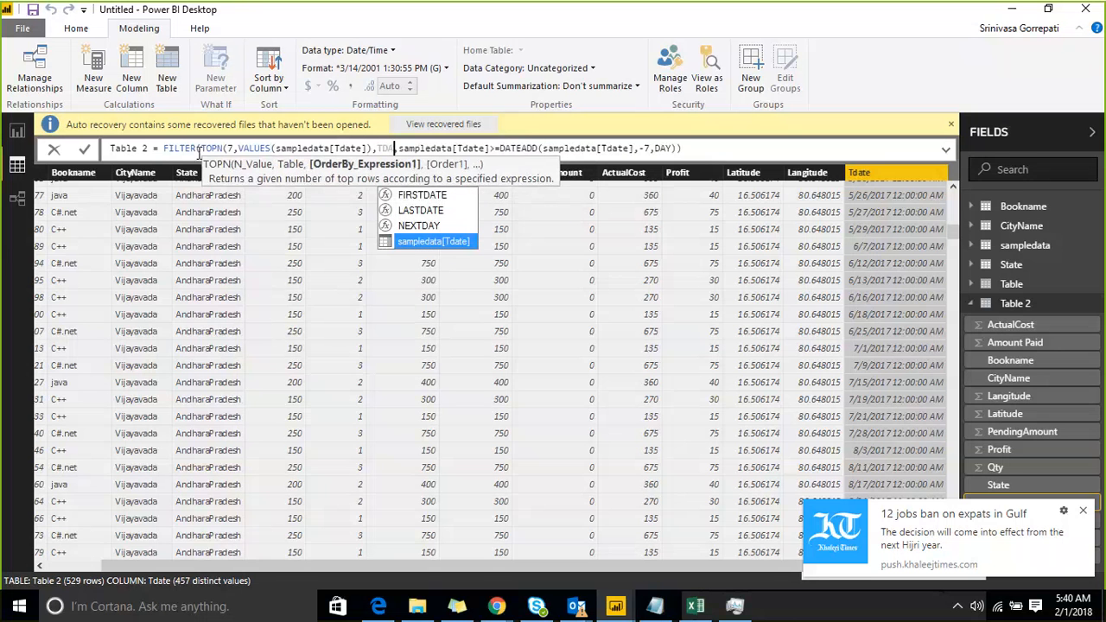
# Complete the TOPN call in Table 2's formula with sampledata[Tdate] as the order-by expression, DESC order and a closing parenthesis
pyautogui.press('Tab')
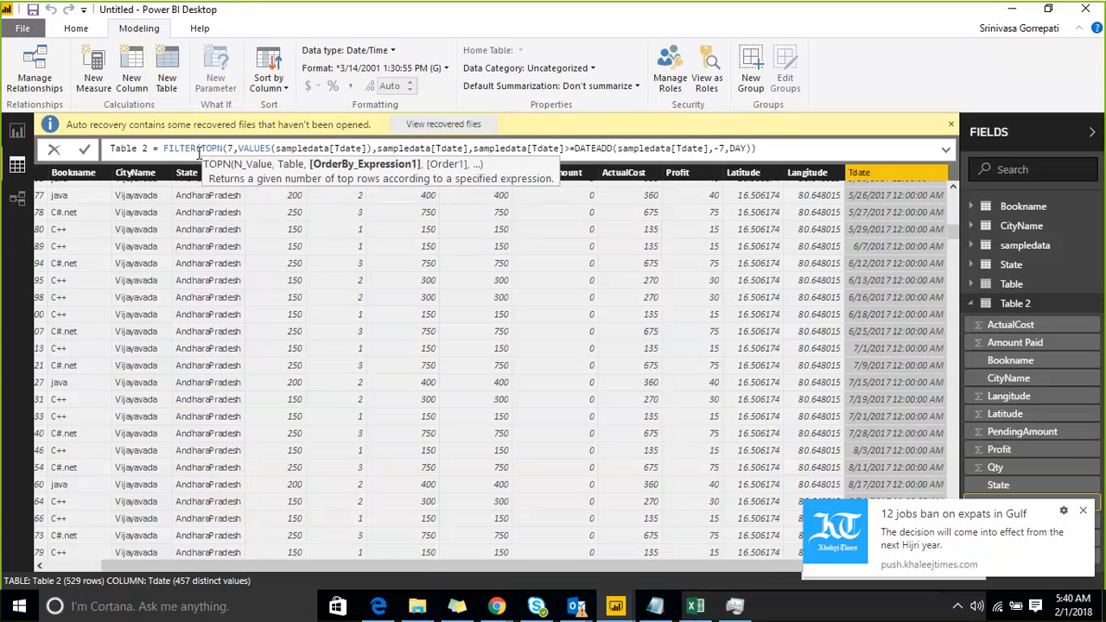
pyautogui.write(',')
pyautogui.press('Tab')
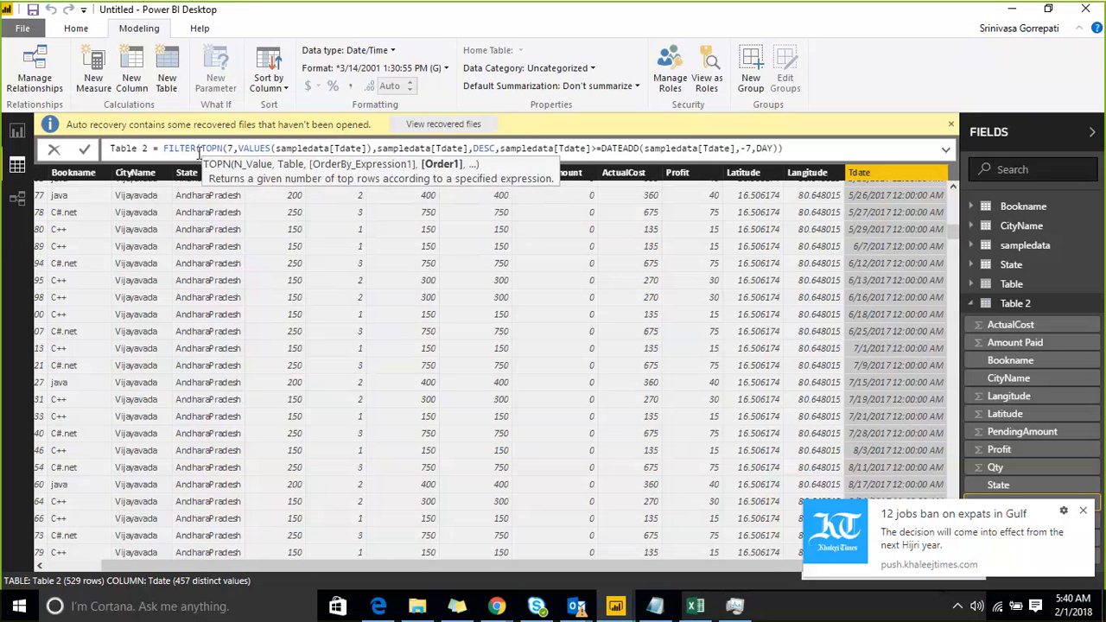
pyautogui.write(')')
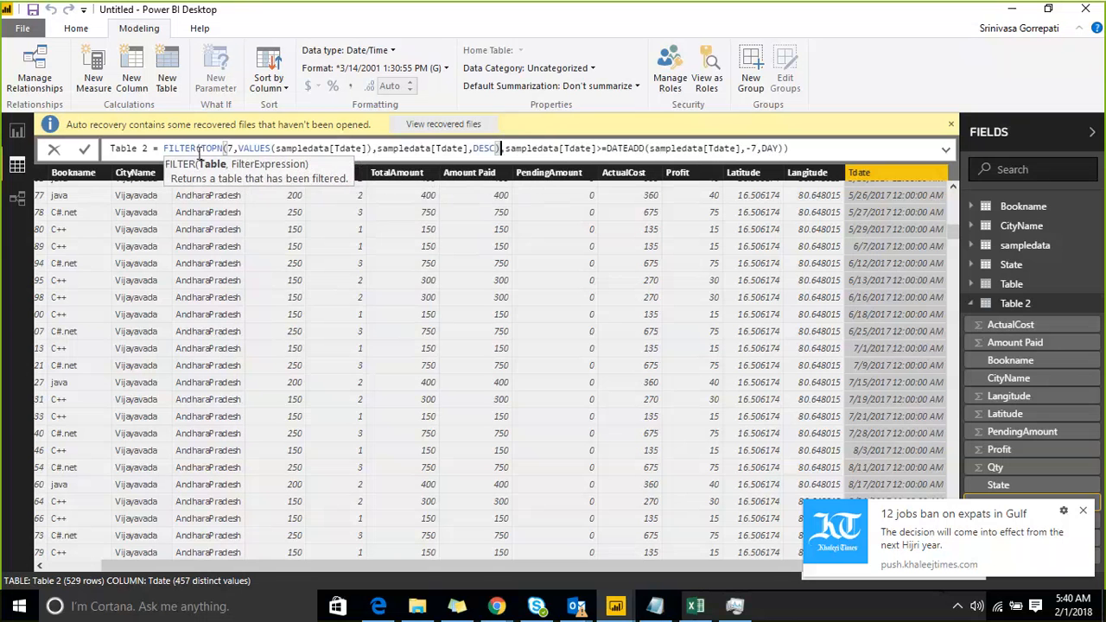
# Copy TOPN(7,VALUES(sampledata[Tdate]),sampledata[Tdate],DESC) from Table 2's formula and create a new calculated table with it
pyautogui.hotkey('shift', 'Left')
pyautogui.hotkey('shift', 'Left')
pyautogui.hotkey('shift', 'Left')
pyautogui.hotkey('shift', 'Left')
pyautogui.hotkey('shift', 'Left')
pyautogui.hotkey('shift', 'Left')
pyautogui.hotkey('shift', 'Left')
pyautogui.hotkey('shift', 'Left')
pyautogui.hotkey('shift', 'Left')
pyautogui.hotkey('shift', 'Left')
pyautogui.hotkey('shift', 'Left')
pyautogui.hotkey('shift', 'Left')
pyautogui.hotkey('shift', 'Left')
pyautogui.hotkey('shift', 'Left')
pyautogui.hotkey('shift', 'Left')
pyautogui.hotkey('shift', 'Left')
pyautogui.hotkey('shift', 'Left')
pyautogui.hotkey('shift', 'Left')
pyautogui.hotkey('shift', 'Left')
pyautogui.hotkey('shift', 'Left')
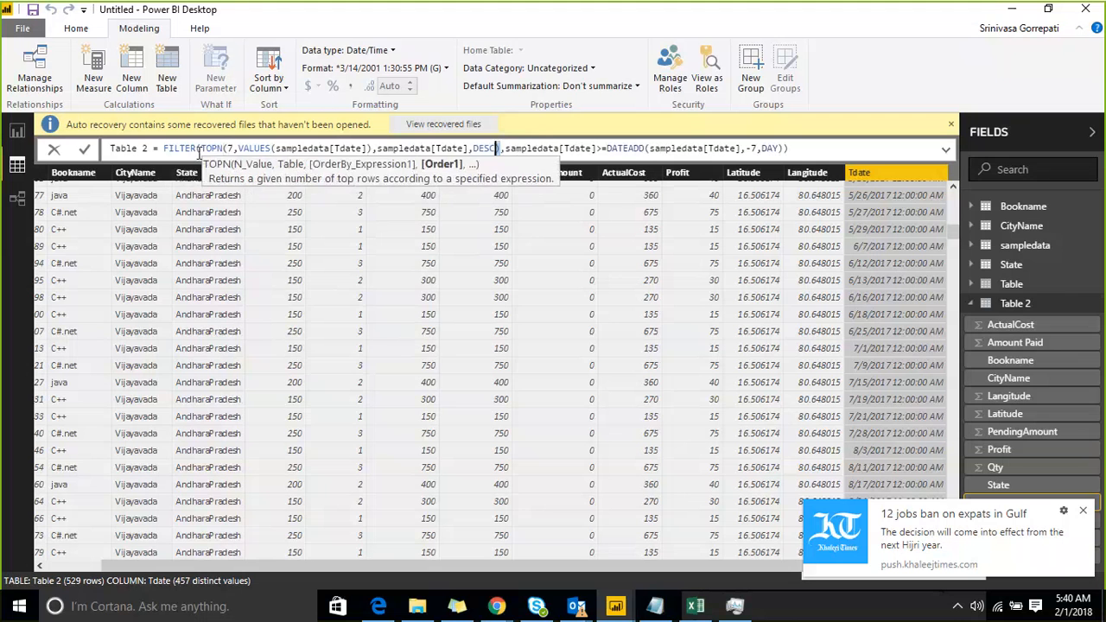
pyautogui.hotkey('shift', 'Left')
pyautogui.hotkey('shift', 'Left')
pyautogui.hotkey('shift', 'Left')
pyautogui.hotkey('shift', 'Left')
pyautogui.hotkey('shift', 'Left')
pyautogui.hotkey('shift', 'Left')
pyautogui.hotkey('shift', 'Left')
pyautogui.hotkey('shift', 'Left')
pyautogui.hotkey('shift', 'Left')
pyautogui.hotkey('shift', 'Left')
pyautogui.hotkey('shift', 'Left')
pyautogui.hotkey('shift', 'Left')
pyautogui.hotkey('shift', 'Left')
pyautogui.hotkey('shift', 'Left')
pyautogui.hotkey('shift', 'Left')
pyautogui.hotkey('shift', 'Left')
pyautogui.hotkey('shift', 'Left')
pyautogui.hotkey('shift', 'Left')
pyautogui.hotkey('shift', 'Left')
pyautogui.hotkey('shift', 'Left')
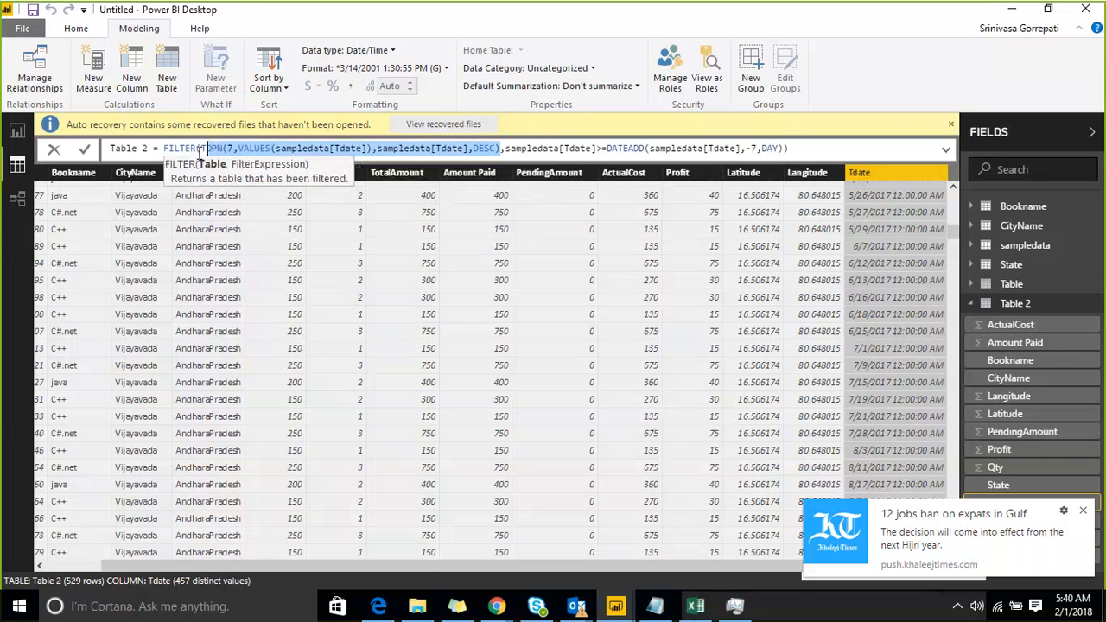
pyautogui.hotkey('shift', 'Left')
pyautogui.hotkey('ctrl', 'c')
pyautogui.click(166, 86)
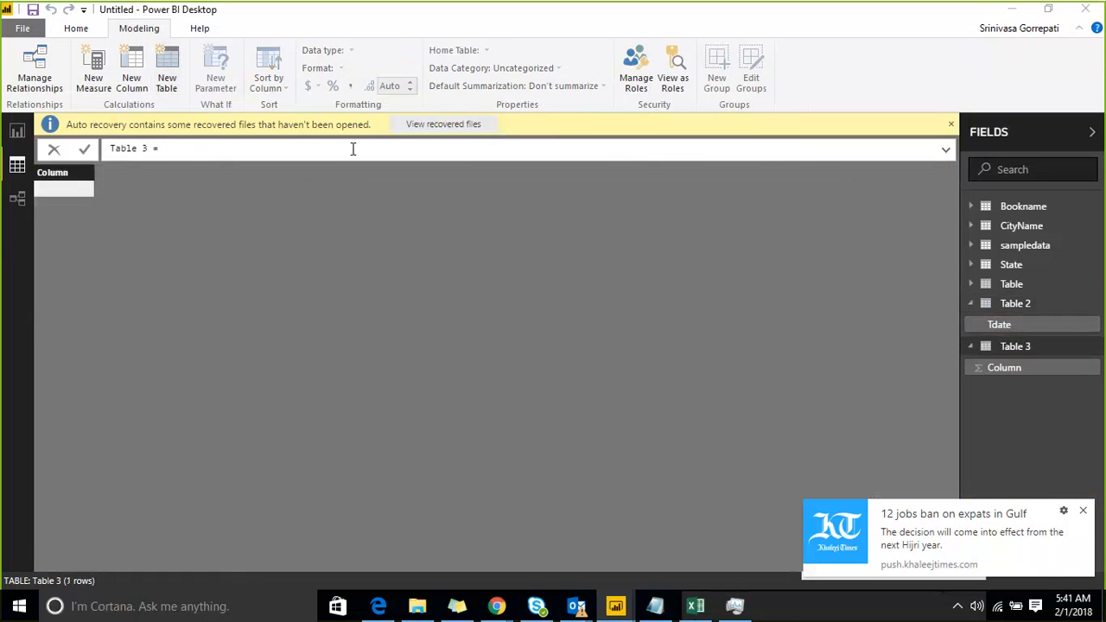
pyautogui.hotkey('ctrl', 'v')
pyautogui.press('Return')
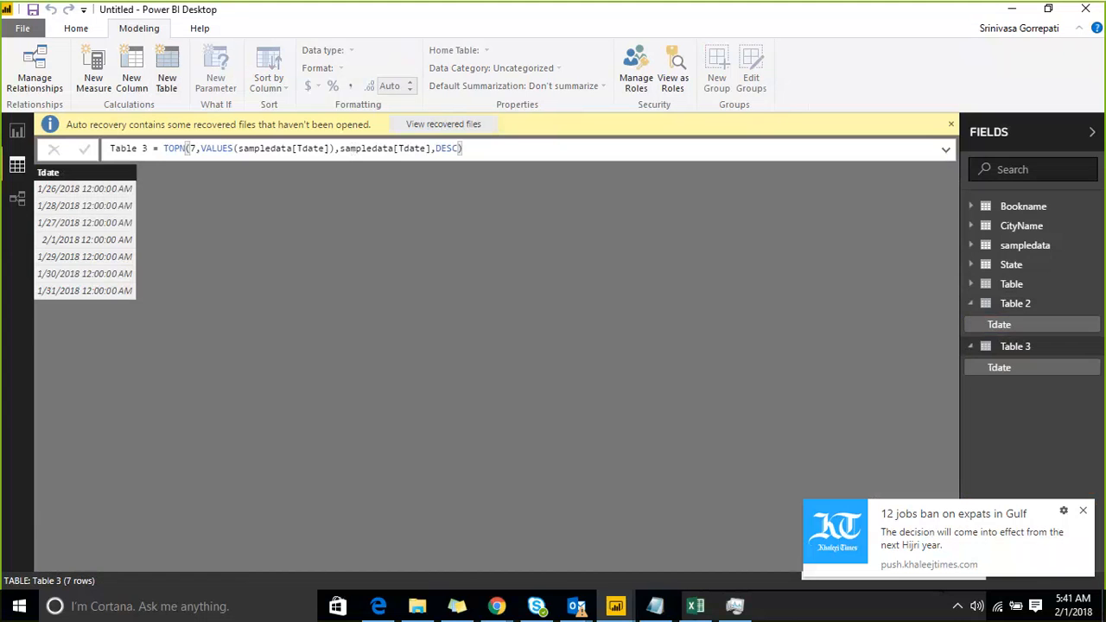
# In Table 2's formula, move the TOPN expression out of FILTER's table argument and put it in place of the DATEADD expression
pyautogui.moveTo(481, 148); pyautogui.dragTo(159, 150)
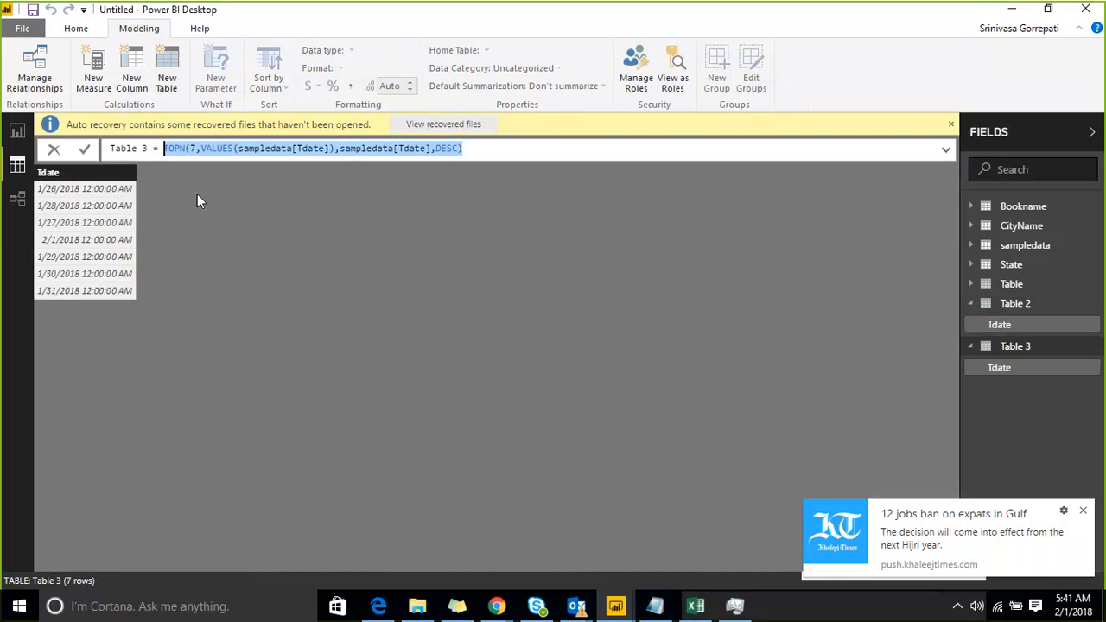
pyautogui.click(1027, 311)
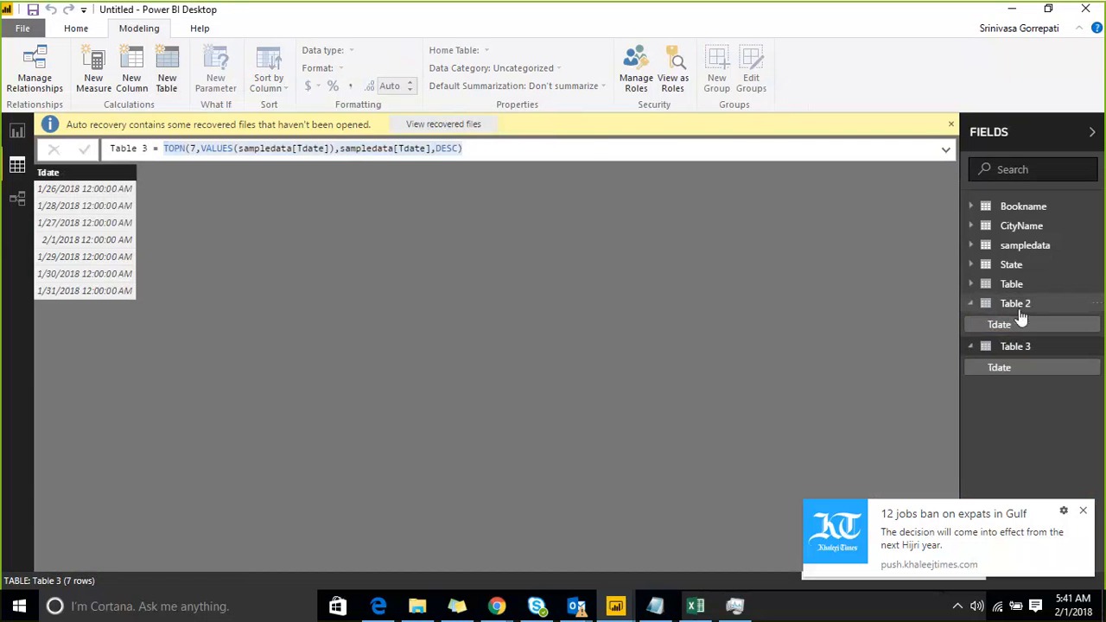
pyautogui.click(1015, 310)
pyautogui.click(1017, 310)
pyautogui.click(1019, 311)
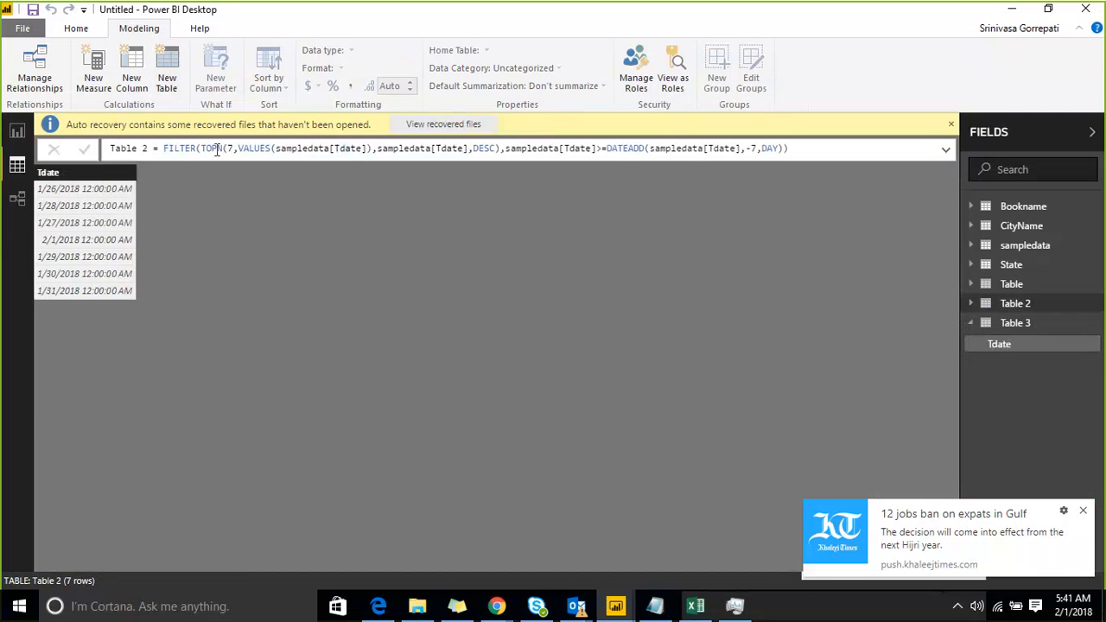
pyautogui.moveTo(201, 148); pyautogui.dragTo(596, 149)
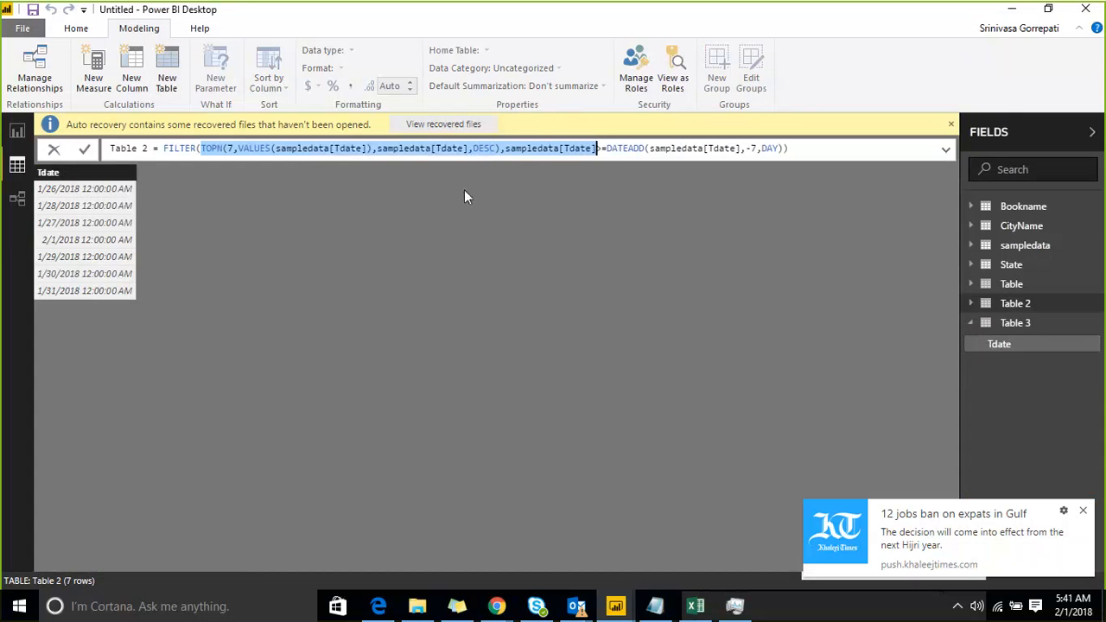
pyautogui.click(483, 166)
pyautogui.moveTo(499, 149); pyautogui.dragTo(202, 149)
pyautogui.hotkey('ctrl', 'c')
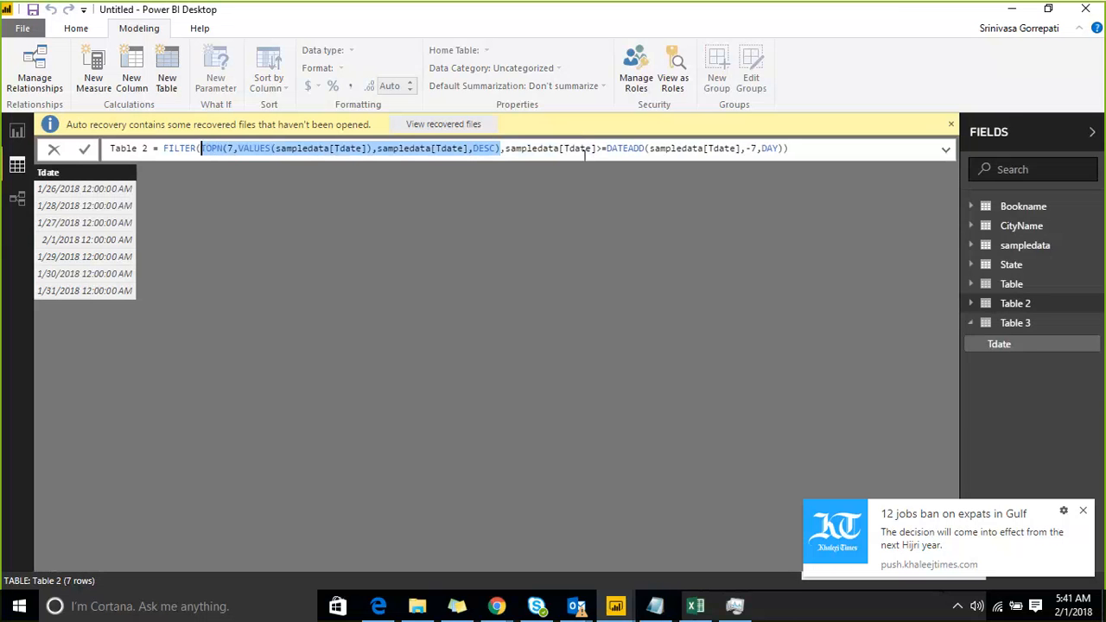
pyautogui.press('BackSpace')
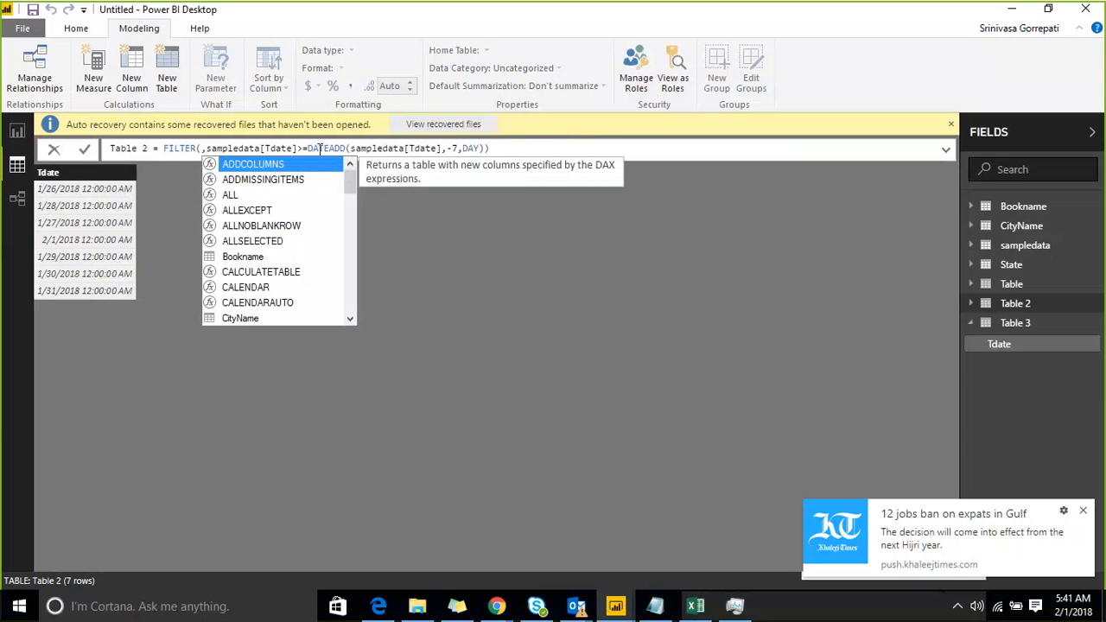
pyautogui.moveTo(310, 149); pyautogui.dragTo(479, 151)
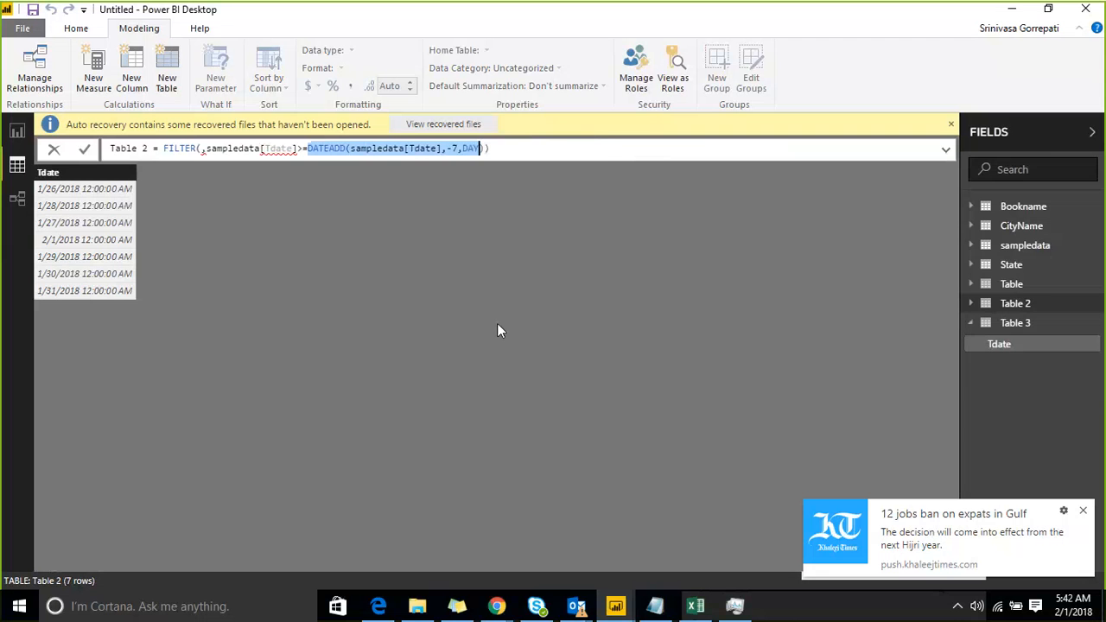
pyautogui.hotkey('ctrl', 'v')
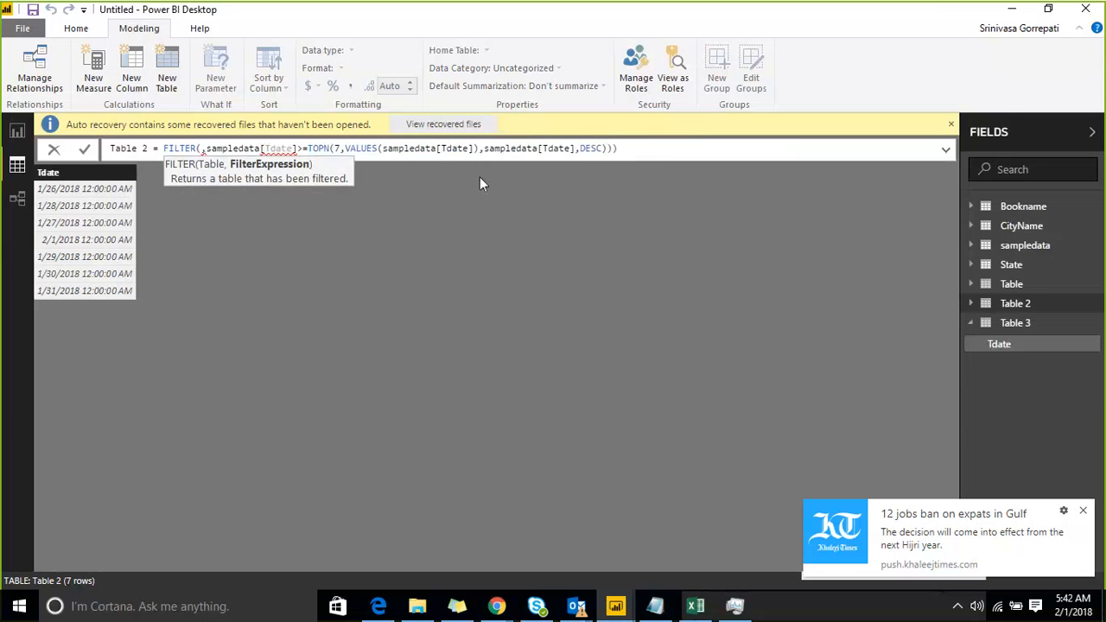
# Set the table argument of FILTER in Table 2's formula to sampledata
pyautogui.click(199, 147)
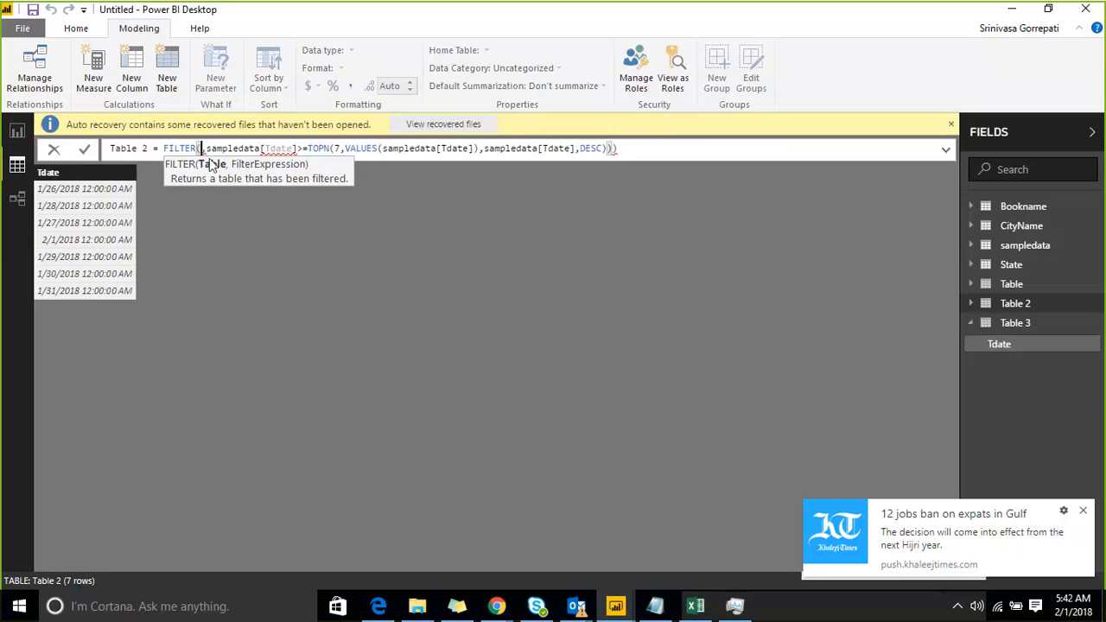
pyautogui.write('SAM')
pyautogui.press('Down')
pyautogui.press('Down')
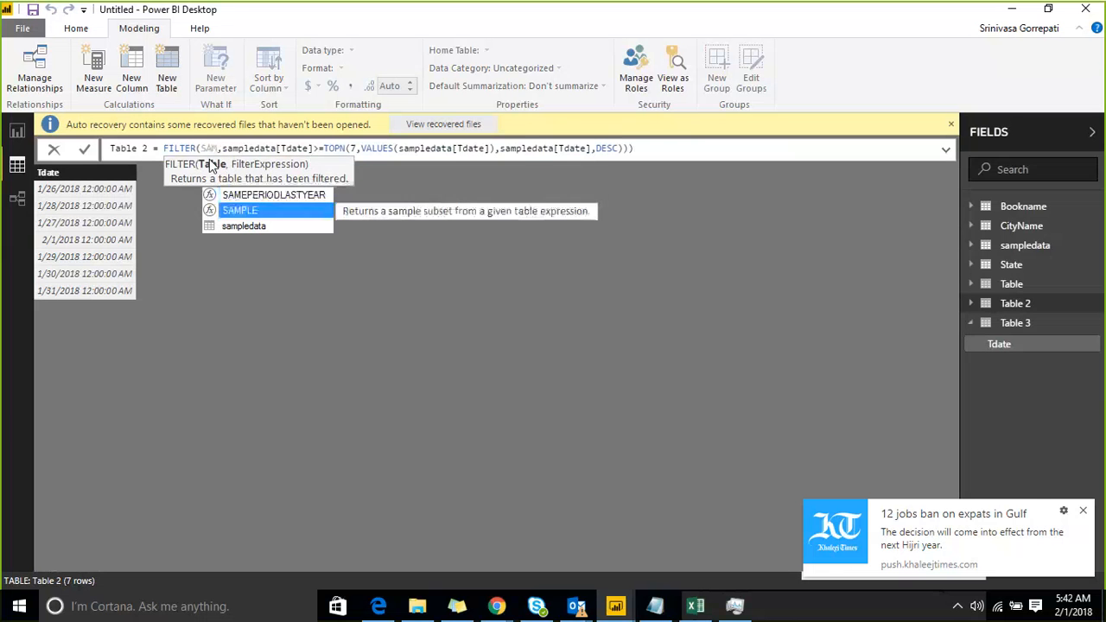
pyautogui.press('Tab')
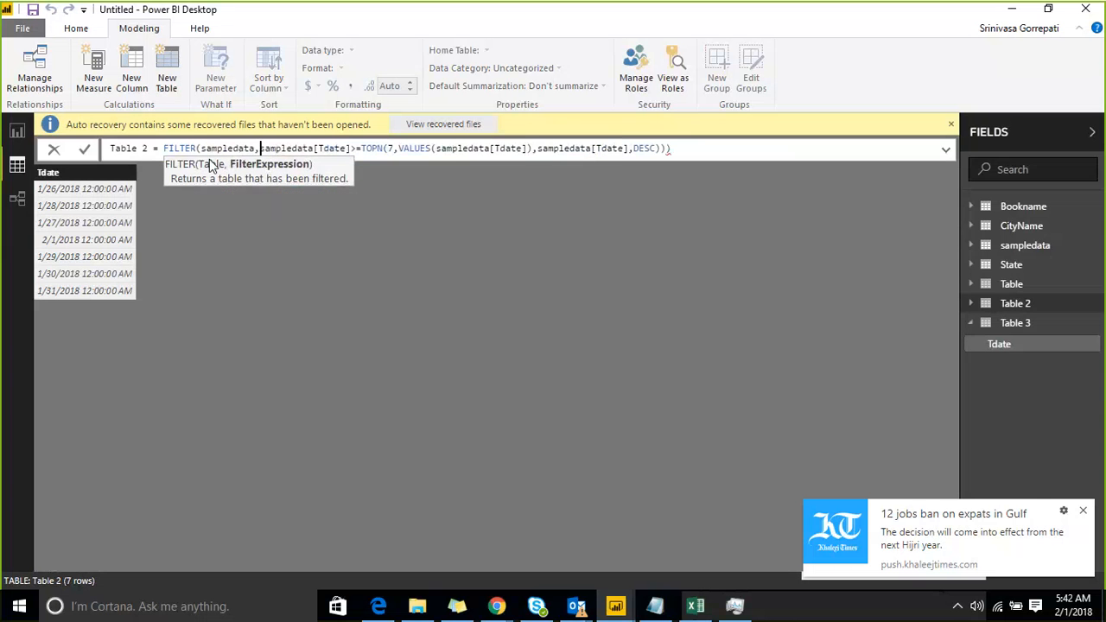
# Examine the sampledata[Tdate] reference and the TOPN expression it is compared with in Table 2's formula
pyautogui.press('Right')
pyautogui.press('Right')
pyautogui.press('Right')
pyautogui.press('Left')
pyautogui.press('Left')
pyautogui.hotkey('shift', 'Right')
pyautogui.hotkey('shift', 'Right')
pyautogui.hotkey('shift', 'Right')
pyautogui.hotkey('shift', 'Right')
pyautogui.hotkey('shift', 'Right')
pyautogui.hotkey('shift', 'Right')
pyautogui.hotkey('shift', 'Right')
pyautogui.hotkey('shift', 'Right')
pyautogui.hotkey('shift', 'Right')
pyautogui.hotkey('shift', 'Right')
pyautogui.hotkey('shift', 'Right')
pyautogui.hotkey('shift', 'Right')
pyautogui.hotkey('shift', 'Right')
pyautogui.hotkey('shift', 'Right')
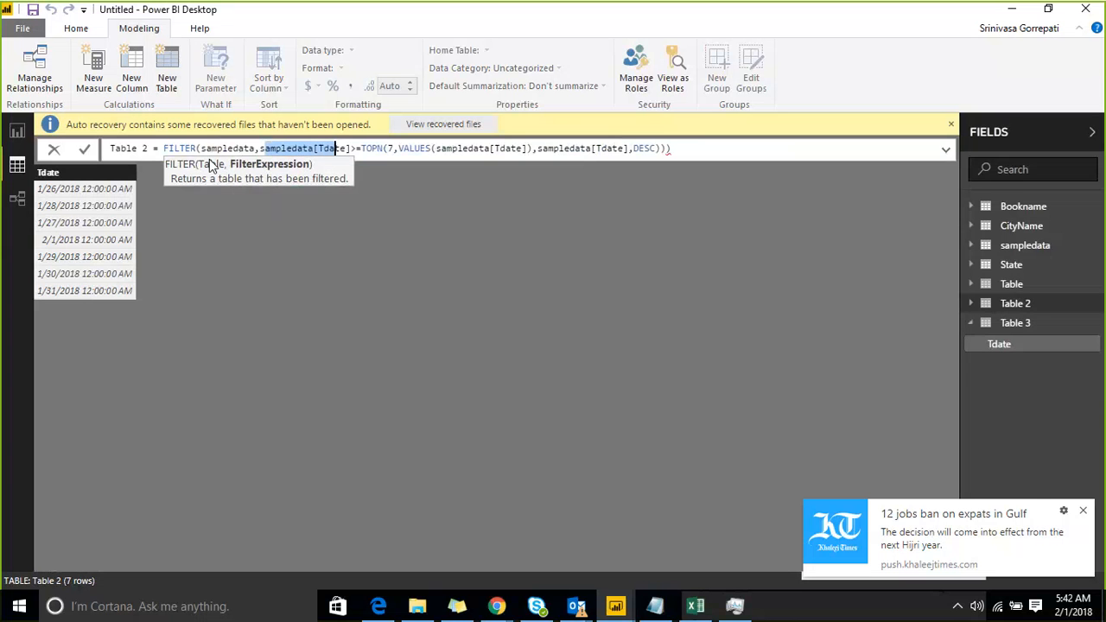
pyautogui.hotkey('shift', 'Right')
pyautogui.press('Right')
pyautogui.press('Right')
pyautogui.press('Right')
pyautogui.press('Right')
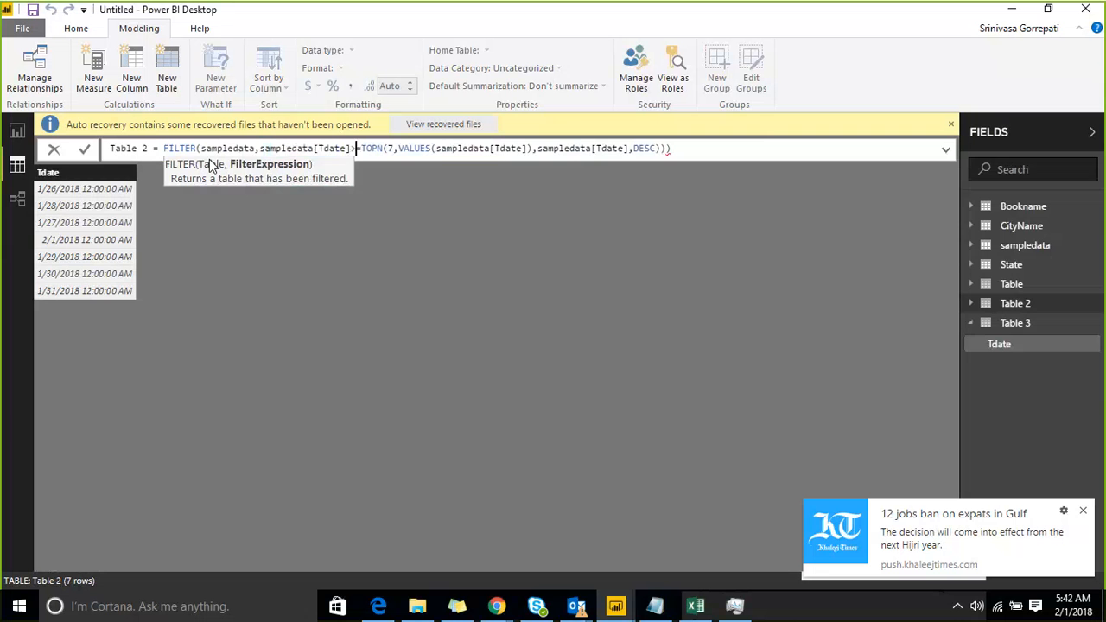
pyautogui.press('Right')
pyautogui.hotkey('shift', 'Right')
pyautogui.hotkey('shift', 'Right')
pyautogui.hotkey('shift', 'Right')
pyautogui.hotkey('shift', 'Right')
pyautogui.hotkey('shift', 'Right')
pyautogui.hotkey('shift', 'Right')
pyautogui.hotkey('shift', 'Right')
pyautogui.hotkey('shift', 'Right')
pyautogui.hotkey('shift', 'Right')
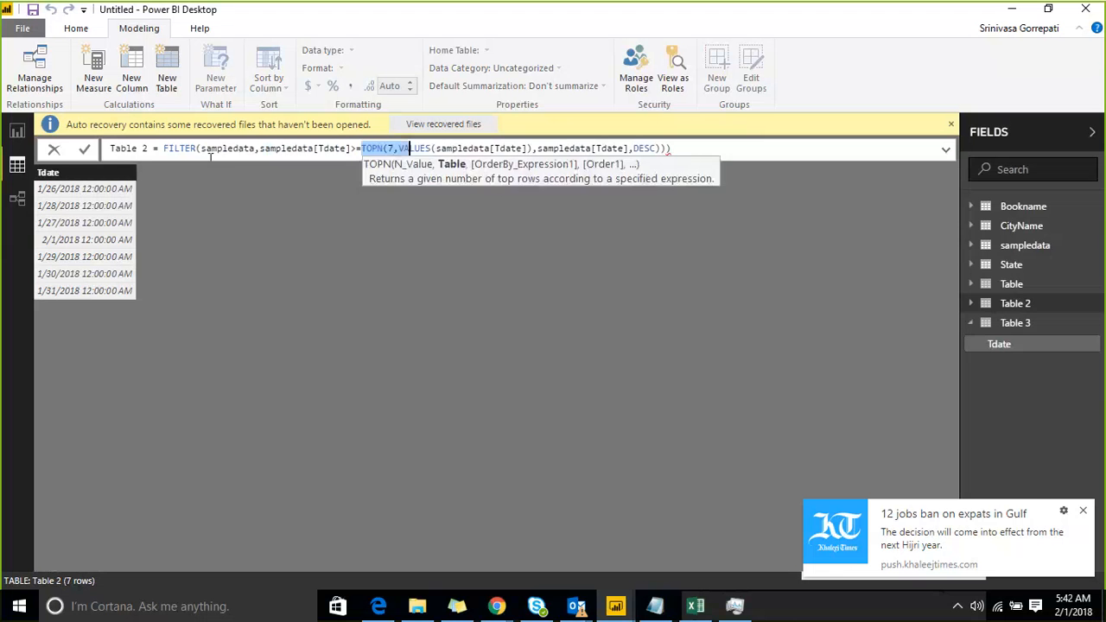
pyautogui.hotkey('shift', 'Right')
pyautogui.hotkey('shift', 'Right')
pyautogui.hotkey('shift', 'Right')
pyautogui.hotkey('shift', 'Right')
pyautogui.hotkey('shift', 'Right')
pyautogui.hotkey('shift', 'Right')
pyautogui.hotkey('shift', 'Right')
pyautogui.hotkey('shift', 'Right')
pyautogui.hotkey('shift', 'Right')
pyautogui.hotkey('shift', 'Right')
pyautogui.hotkey('shift', 'Right')
pyautogui.hotkey('shift', 'Right')
pyautogui.hotkey('shift', 'Right')
pyautogui.hotkey('shift', 'Right')
pyautogui.hotkey('shift', 'Right')
pyautogui.hotkey('shift', 'Right')
pyautogui.hotkey('shift', 'Right')
pyautogui.hotkey('shift', 'Right')
pyautogui.hotkey('shift', 'Right')
pyautogui.hotkey('shift', 'Right')
# Remove the extra closing parenthesis at the end of Table 2's formula and commit the formula
pyautogui.press('Right')
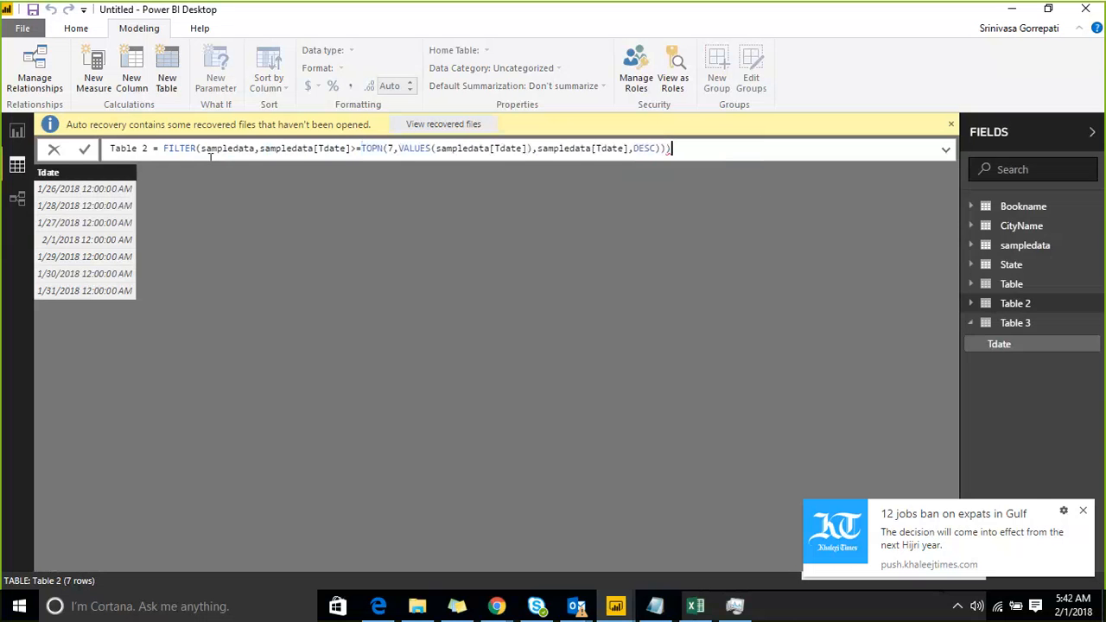
pyautogui.press('BackSpace')
pyautogui.press('Left')
pyautogui.press('Right')
pyautogui.press('Return')
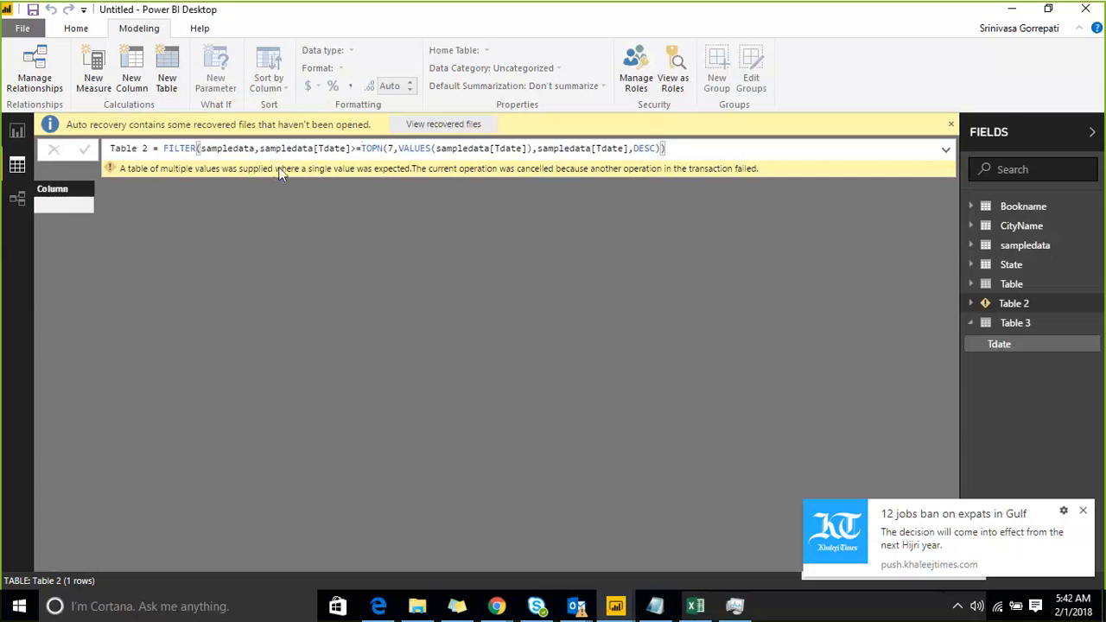
# Review both sides of the >= comparison in Table 2's filter condition, highlighting sampledata[Tdate] and the TOPN expression
pyautogui.click(254, 149)
pyautogui.moveTo(256, 149); pyautogui.dragTo(352, 149)
pyautogui.click(266, 149)
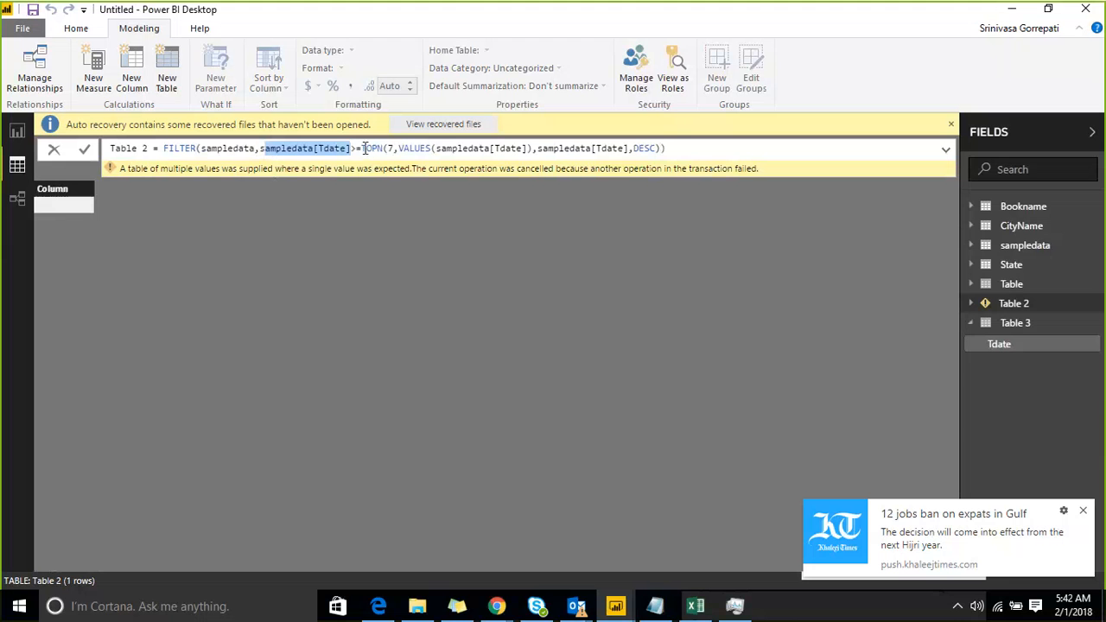
pyautogui.moveTo(364, 148); pyautogui.dragTo(656, 151)
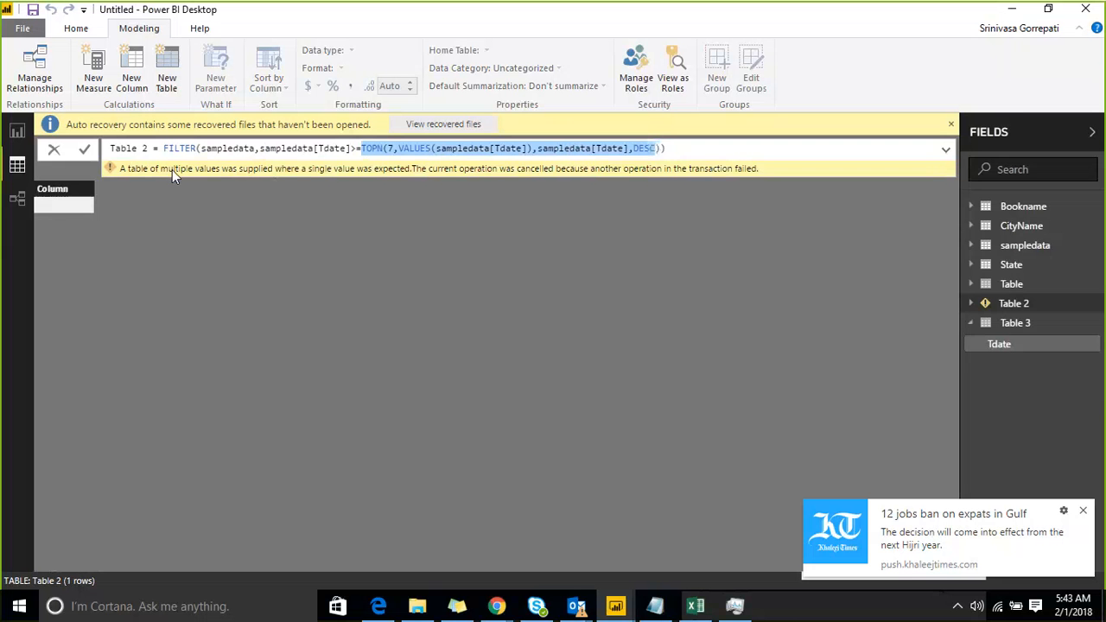
# Create a new calculated table, Table 4, reusing Table 2's entire FILTER expression, and commit the formula
pyautogui.press('Right')
pyautogui.press('Right')
pyautogui.hotkey('shift', 'Left')
pyautogui.hotkey('shift', 'Left')
pyautogui.hotkey('shift', 'Left')
pyautogui.hotkey('shift', 'Left')
pyautogui.hotkey('shift', 'Left')
pyautogui.hotkey('shift', 'Left')
pyautogui.hotkey('shift', 'Left')
pyautogui.hotkey('shift', 'Left')
pyautogui.hotkey('shift', 'Left')
pyautogui.hotkey('shift', 'Left')
pyautogui.hotkey('shift', 'Left')
pyautogui.hotkey('shift', 'Left')
pyautogui.hotkey('shift', 'Left')
pyautogui.hotkey('shift', 'Left')
pyautogui.hotkey('shift', 'Left')
pyautogui.hotkey('shift', 'Left')
pyautogui.hotkey('shift', 'Left')
pyautogui.hotkey('shift', 'Left')
pyautogui.hotkey('shift', 'Left')
pyautogui.hotkey('shift', 'Left')
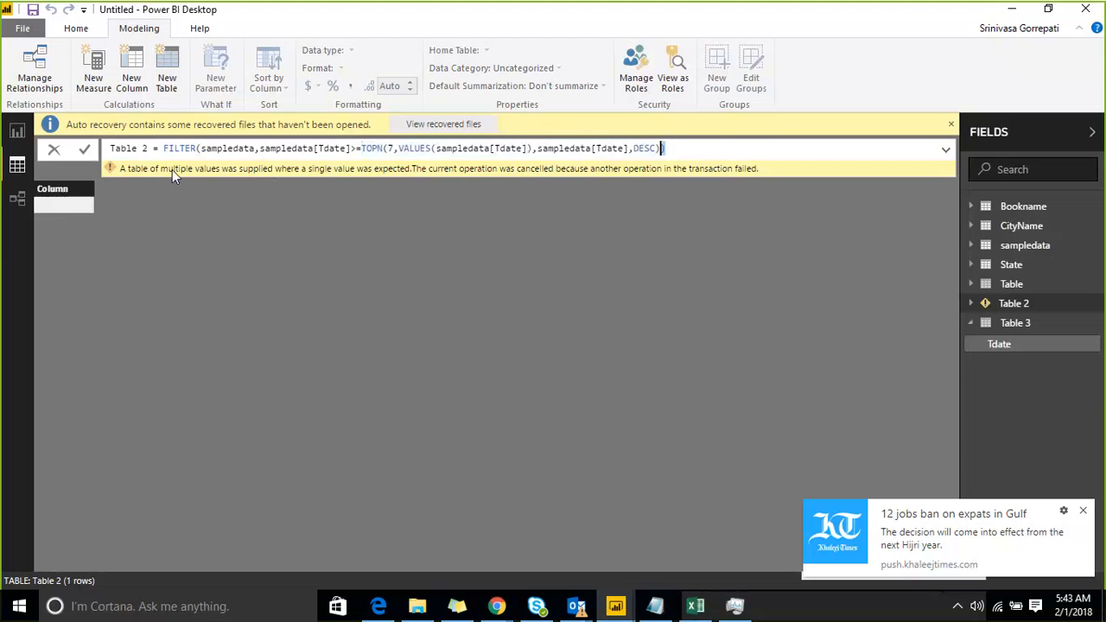
pyautogui.hotkey('shift', 'Left')
pyautogui.hotkey('shift', 'Left')
pyautogui.hotkey('shift', 'Left')
pyautogui.hotkey('shift', 'Left')
pyautogui.hotkey('shift', 'Left')
pyautogui.hotkey('shift', 'Left')
pyautogui.hotkey('shift', 'Left')
pyautogui.hotkey('shift', 'Left')
pyautogui.hotkey('shift', 'Left')
pyautogui.hotkey('shift', 'Left')
pyautogui.hotkey('shift', 'Left')
pyautogui.hotkey('shift', 'Left')
pyautogui.hotkey('shift', 'Left')
pyautogui.hotkey('shift', 'Left')
pyautogui.hotkey('shift', 'Left')
pyautogui.hotkey('shift', 'Left')
pyautogui.hotkey('shift', 'Left')
pyautogui.hotkey('shift', 'Left')
pyautogui.hotkey('shift', 'Left')
pyautogui.hotkey('shift', 'Left')
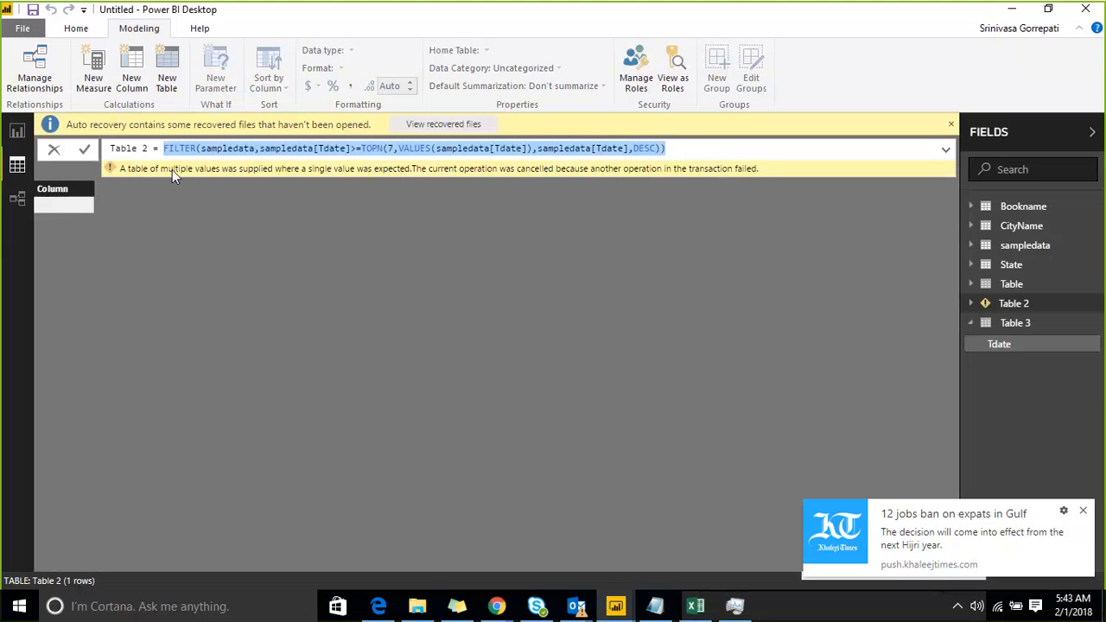
pyautogui.click(164, 74)
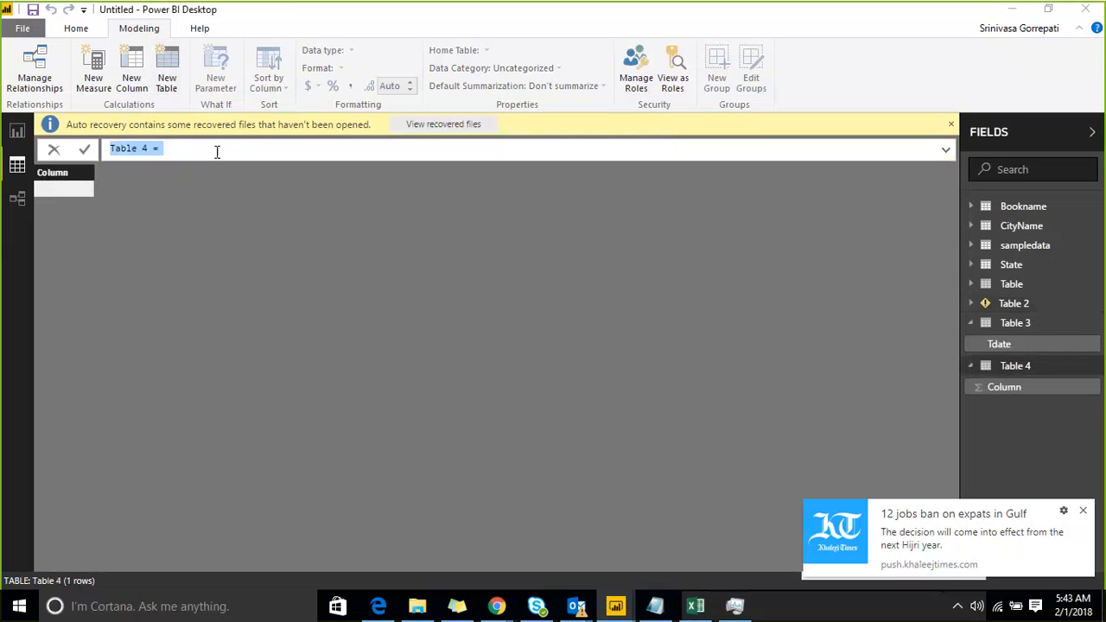
pyautogui.click(217, 153)
pyautogui.write('FILTER(sampledata,sampledata[Tdate]>=TOPN(7,VALUES(sampledata[Tdate]),sampledata[Tdate],DESC))')
pyautogui.press('Return')
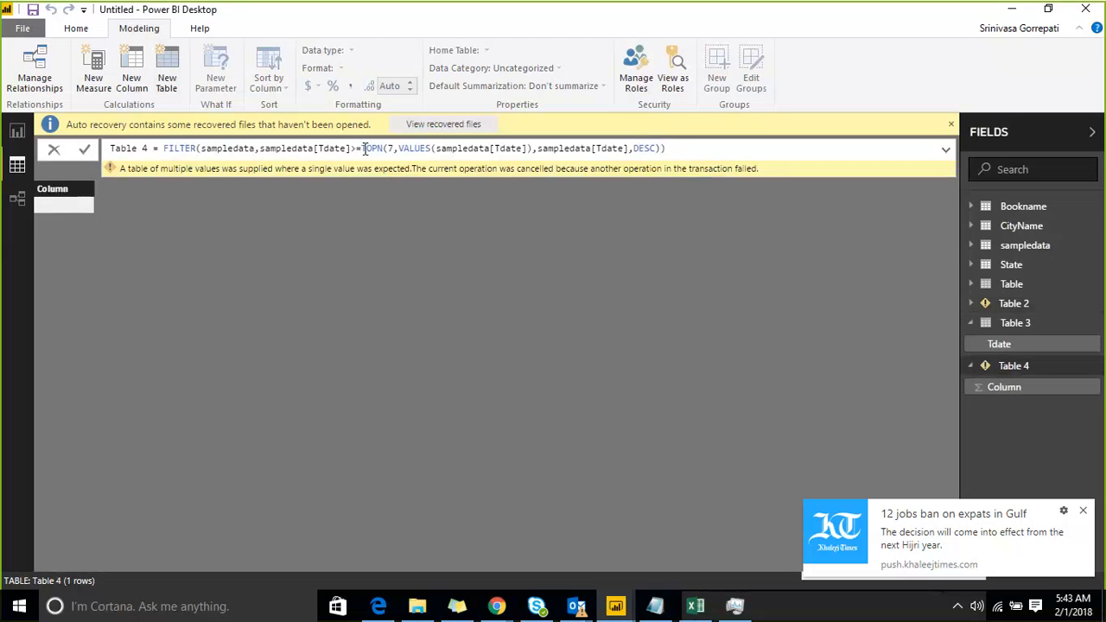
# Try IN instead of >= in Table 4's filter condition, wrapping the TOPN expression in curly braces, and commit the formula
pyautogui.hotkey('shift', 'Left')
pyautogui.press('BackSpace')
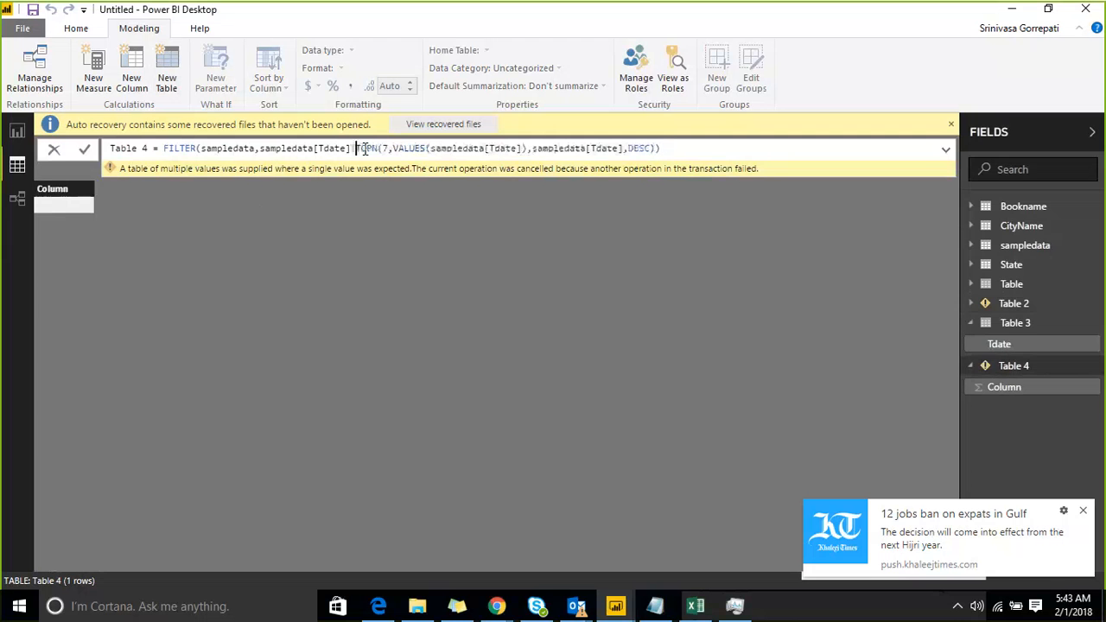
pyautogui.press('BackSpace')
pyautogui.write('IN')
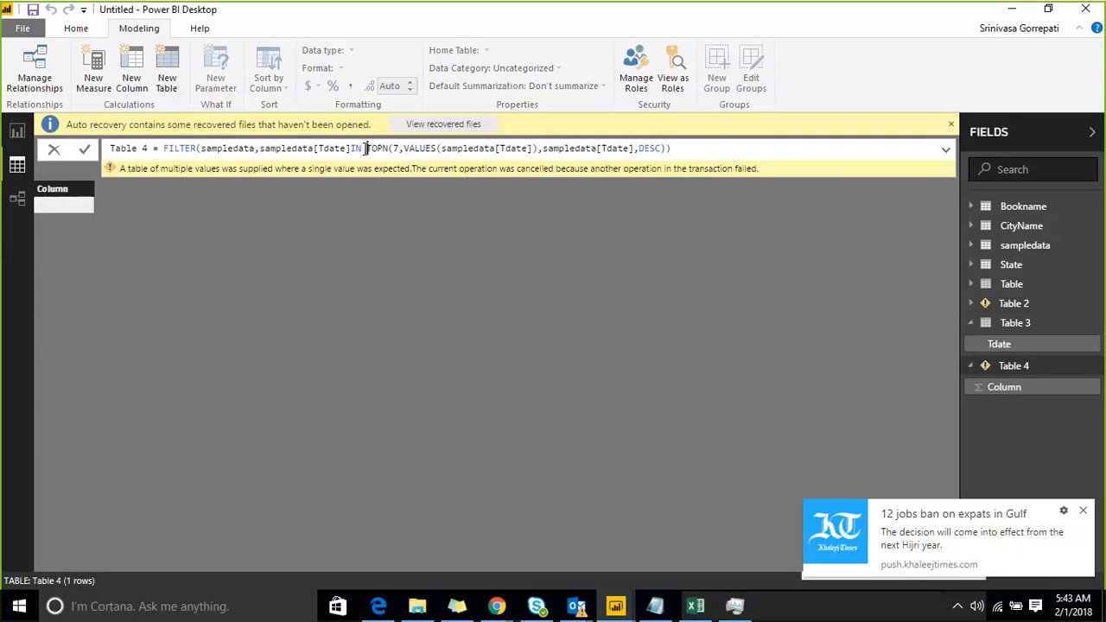
pyautogui.write(' P')
pyautogui.press('BackSpace')
pyautogui.write('(')
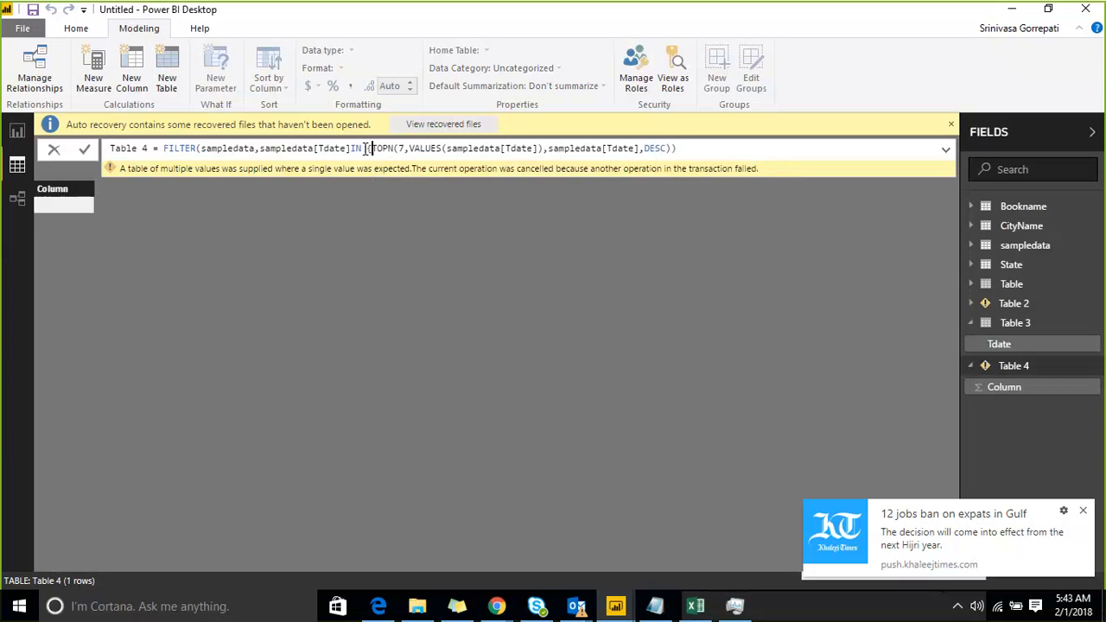
pyautogui.press('Right')
pyautogui.press('Right')
pyautogui.press('Right')
pyautogui.press('Right')
pyautogui.press('Right')
pyautogui.press('Right')
pyautogui.press('Right')
pyautogui.press('Right')
pyautogui.press('Right')
pyautogui.press('Right')
pyautogui.press('Right')
pyautogui.press('Right')
pyautogui.press('Right')
pyautogui.press('Right')
pyautogui.press('Right')
pyautogui.press('Right')
pyautogui.press('Right')
pyautogui.press('Right')
pyautogui.press('Right')
pyautogui.press('Right')
pyautogui.press('Right')
pyautogui.press('Right')
pyautogui.press('Right')
pyautogui.press('Right')
pyautogui.press('Right')
pyautogui.press('Right')
pyautogui.press('Right')
pyautogui.press('Right')
pyautogui.press('Right')
pyautogui.press('Right')
pyautogui.press('Return')
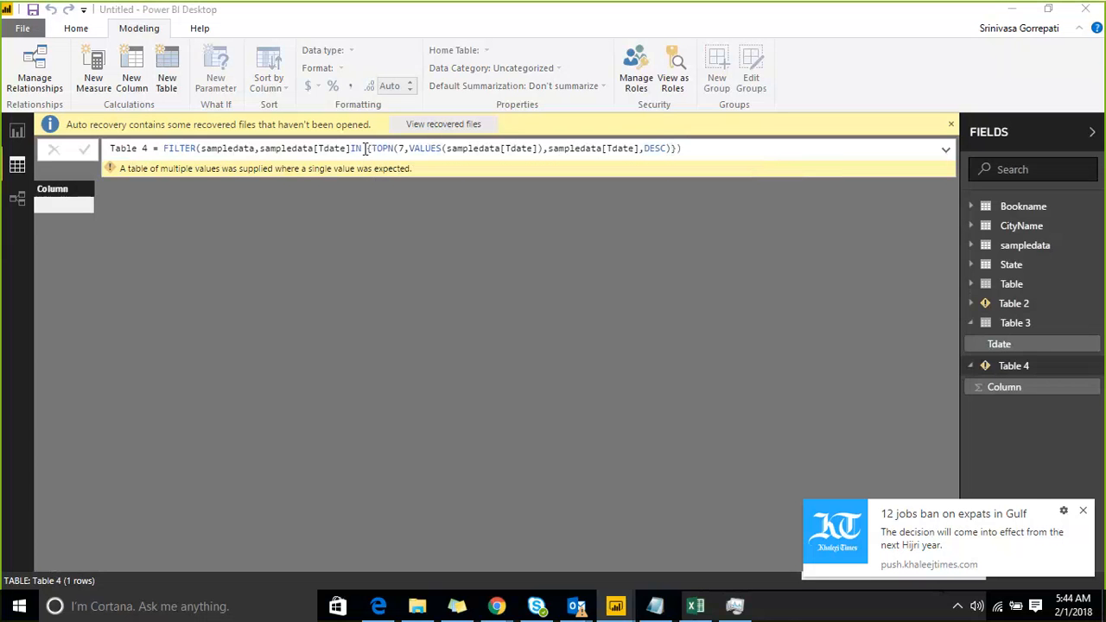
# Replace IN and the opening curly brace before TOPN in Table 4's formula with >= MIN(
pyautogui.click(680, 148)
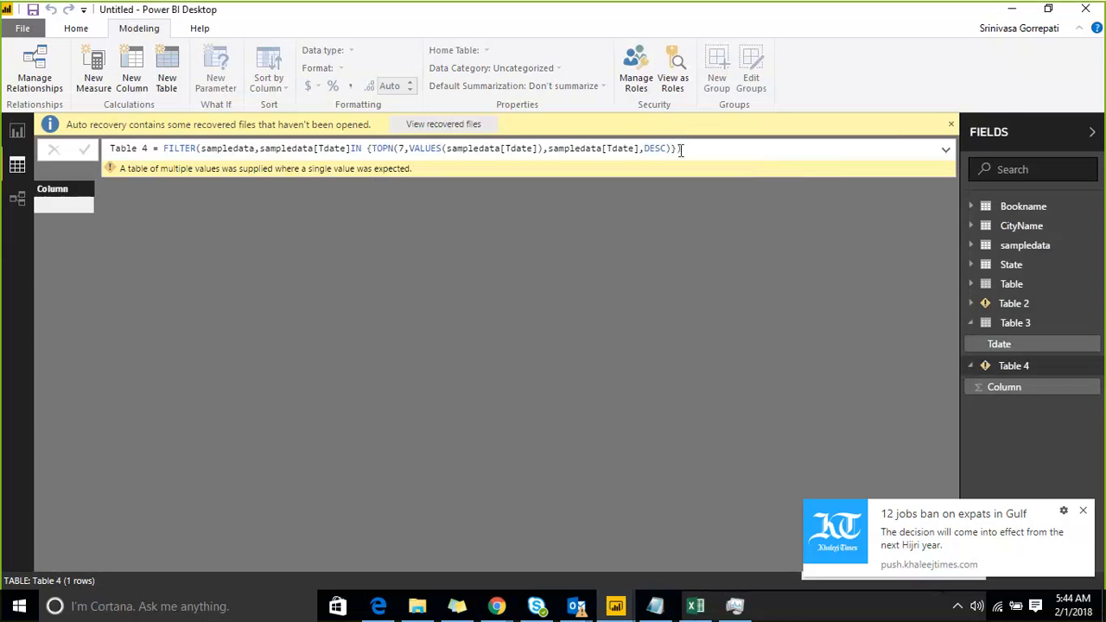
pyautogui.click(671, 149)
pyautogui.press('Right')
pyautogui.press('Left')
pyautogui.hotkey('shift', 'Left')
pyautogui.hotkey('shift', 'Left')
pyautogui.write('>=')
pyautogui.press('Left')
pyautogui.write('mIN')
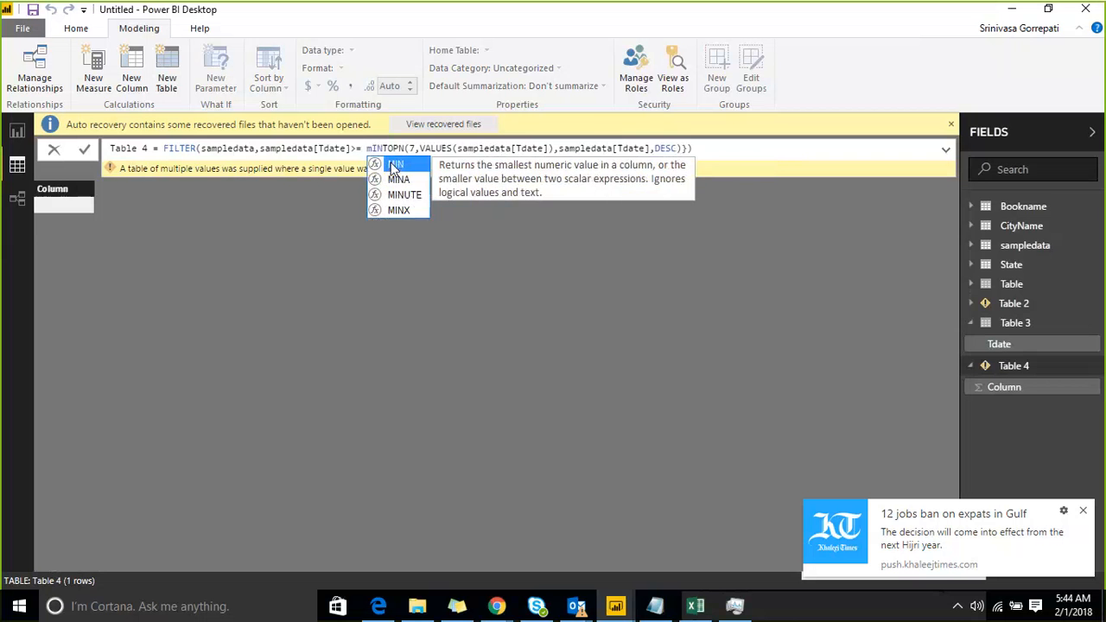
pyautogui.press('Tab')
# Replace the closing curly brace after the TOPN expression with a closing parenthesis for MIN and commit Table 4's formula
pyautogui.press('Right')
pyautogui.press('Right')
pyautogui.press('Right')
pyautogui.press('Right')
pyautogui.press('Right')
pyautogui.press('Right')
pyautogui.press('Right')
pyautogui.press('Right')
pyautogui.press('Right')
pyautogui.press('Right')
pyautogui.press('Right')
pyautogui.press('Right')
pyautogui.press('Right')
pyautogui.press('Right')
pyautogui.press('Right')
pyautogui.press('Right')
pyautogui.press('Right')
pyautogui.press('Right')
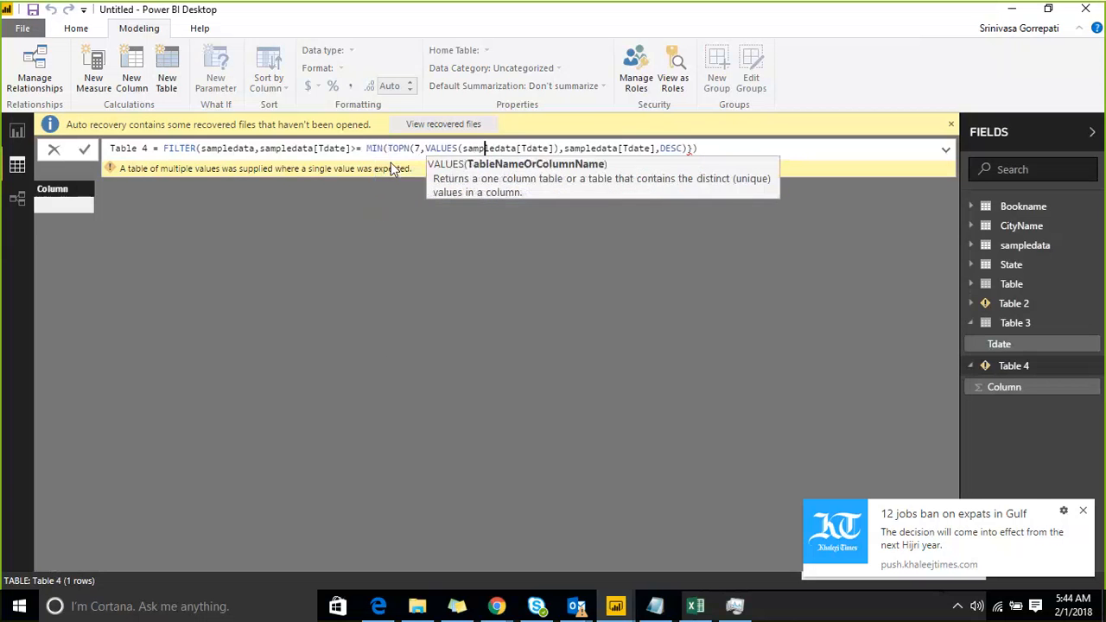
pyautogui.press('Right')
pyautogui.press('Right')
pyautogui.press('Right')
pyautogui.press('Right')
pyautogui.press('Right')
pyautogui.press('Right')
pyautogui.press('Right')
pyautogui.press('Right')
pyautogui.press('Right')
pyautogui.press('Right')
pyautogui.press('Right')
pyautogui.press('Right')
pyautogui.press('Right')
pyautogui.press('Right')
pyautogui.press('Right')
pyautogui.press('Right')
pyautogui.press('Right')
pyautogui.press('Right')
pyautogui.press('Right')
pyautogui.press('Right')
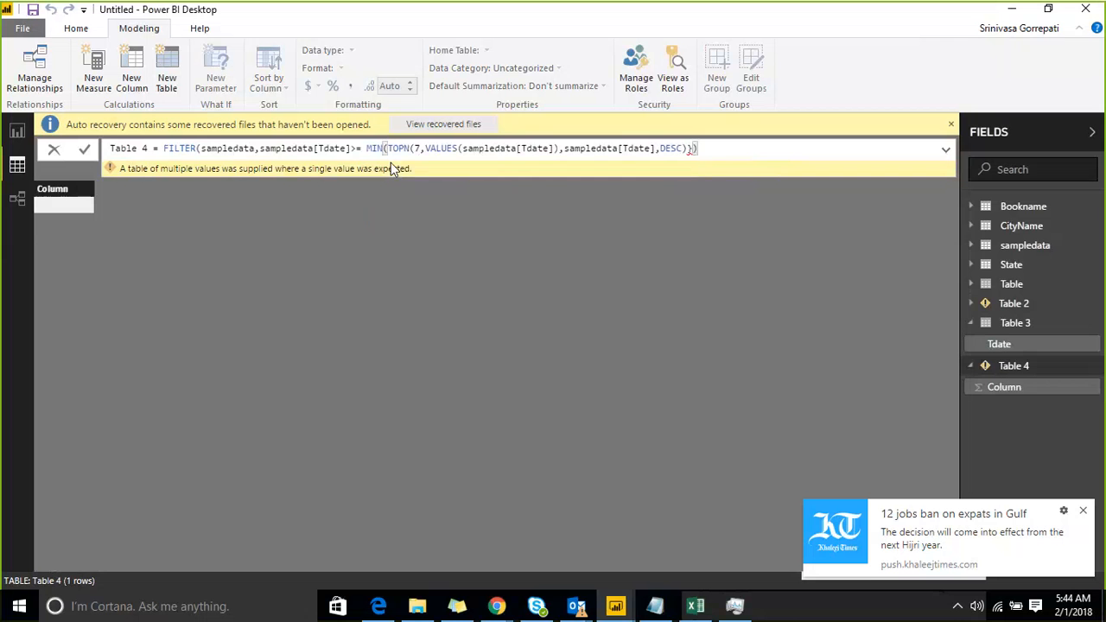
pyautogui.press('Right')
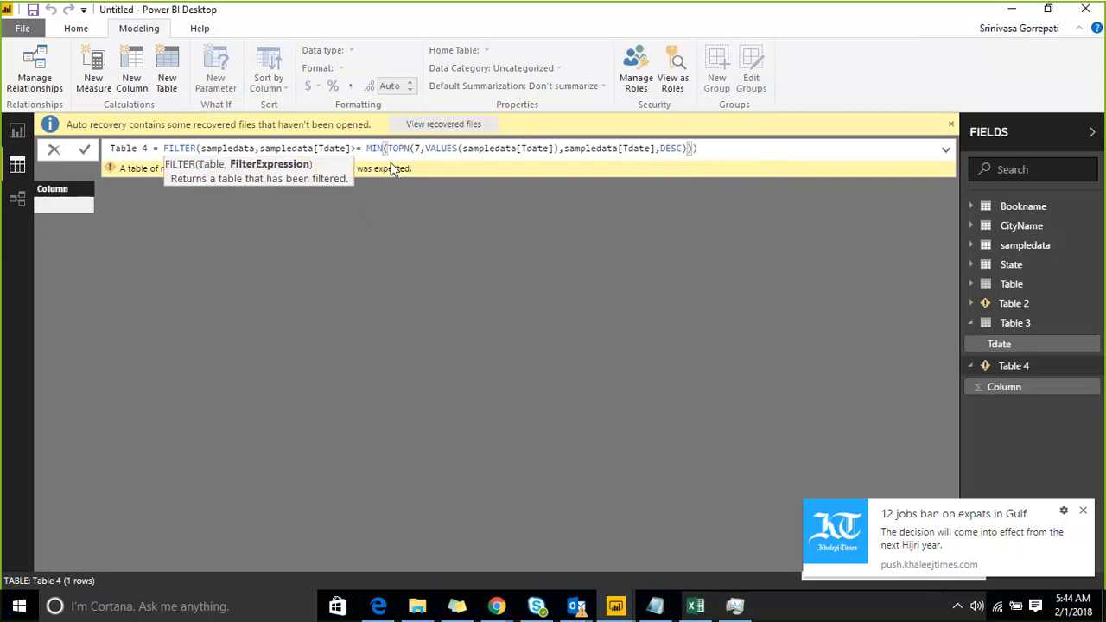
pyautogui.press('Right')
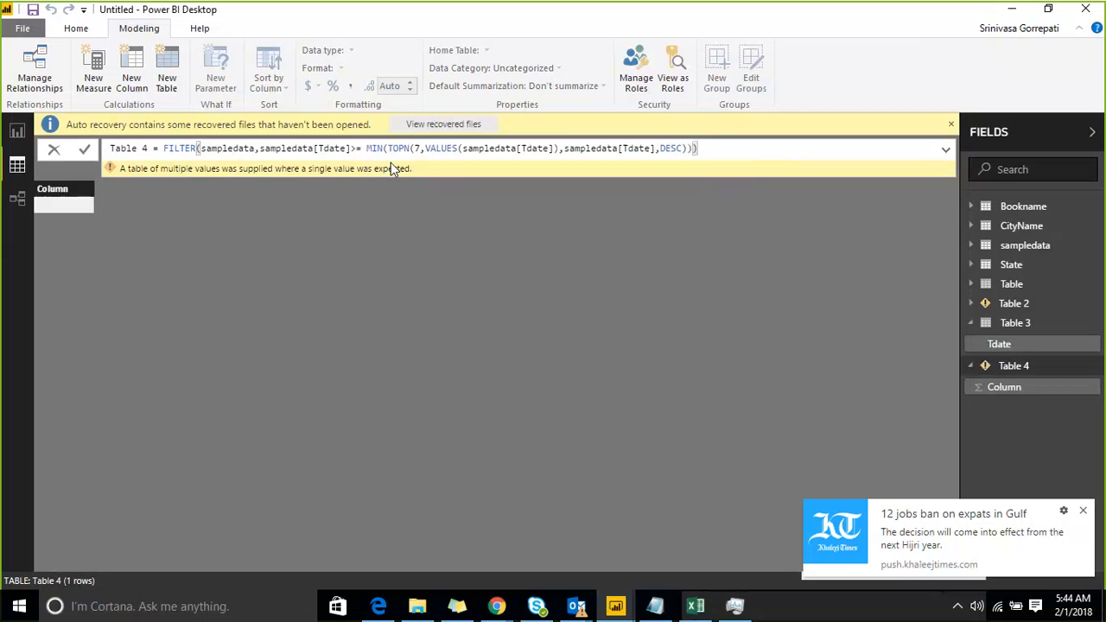
pyautogui.press('Return')
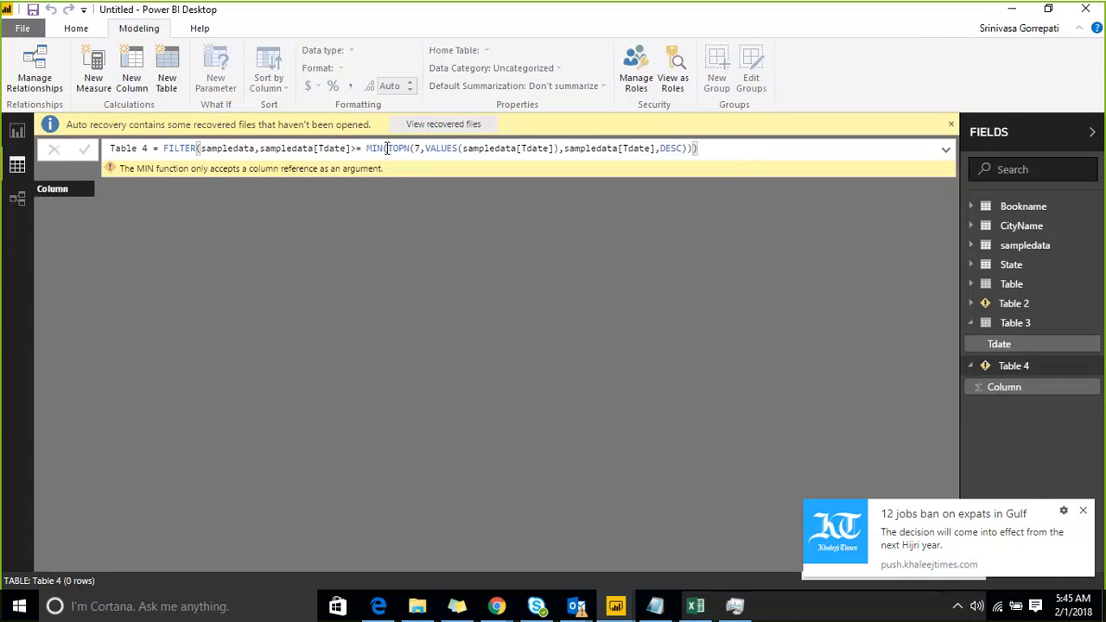
# Open Table 3 and examine its Tdate values and the TOPN expression in its formula
pyautogui.click(1015, 325)
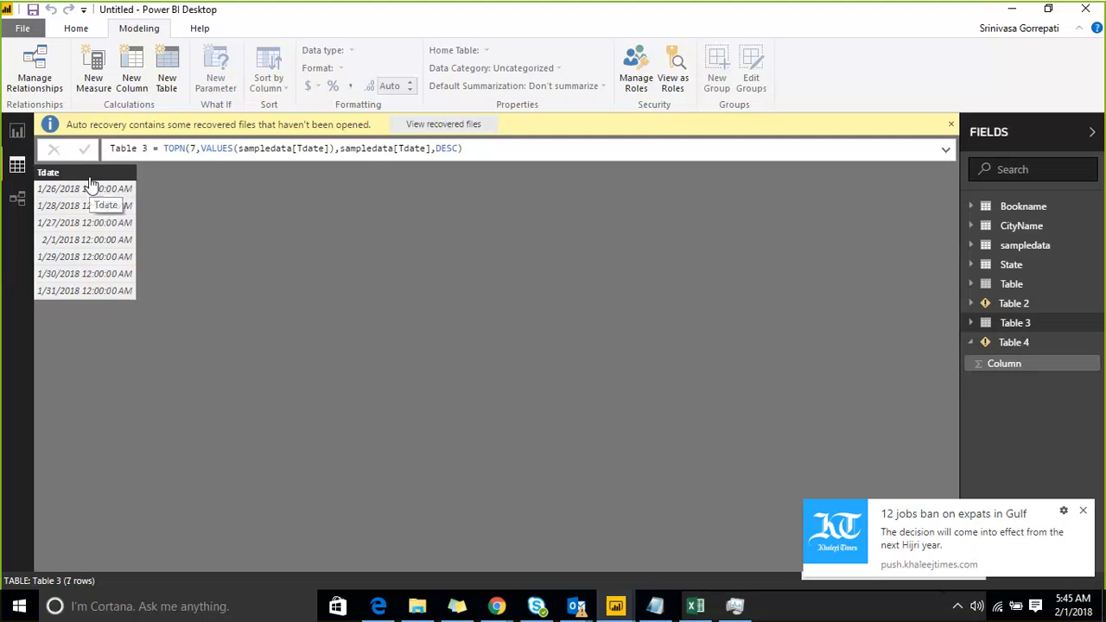
pyautogui.click(164, 149)
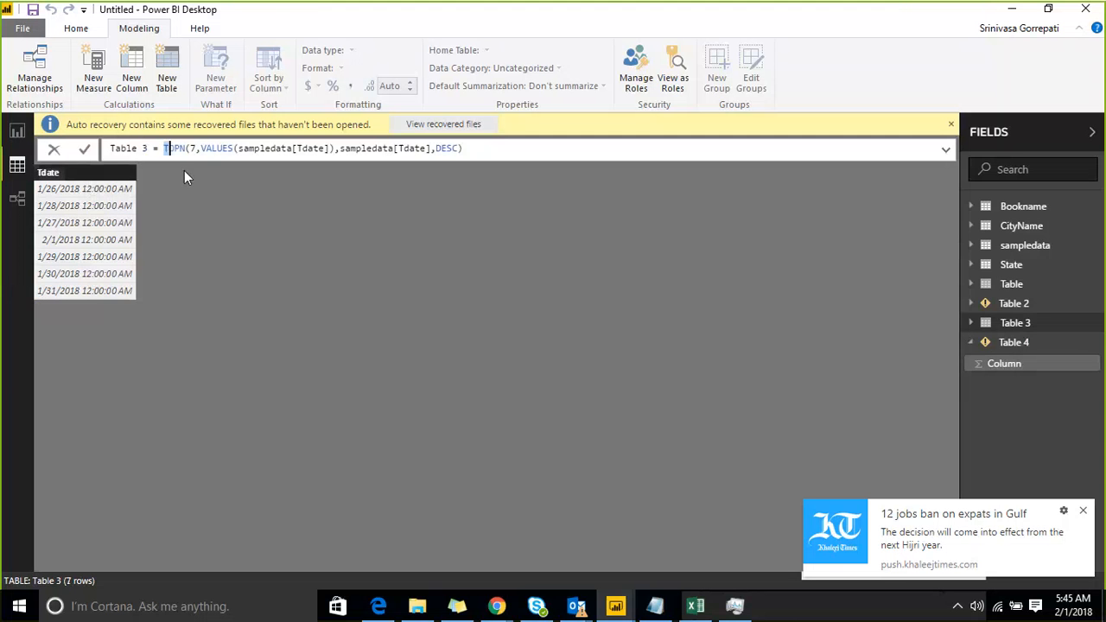
pyautogui.hotkey('shift', 'Right')
pyautogui.hotkey('shift', 'Right')
pyautogui.hotkey('shift', 'Right')
pyautogui.hotkey('shift', 'Right')
pyautogui.hotkey('shift', 'Right')
pyautogui.hotkey('shift', 'Right')
pyautogui.hotkey('shift', 'Right')
pyautogui.hotkey('shift', 'Right')
pyautogui.hotkey('shift', 'Right')
pyautogui.hotkey('shift', 'Right')
pyautogui.hotkey('shift', 'Right')
pyautogui.hotkey('shift', 'Right')
pyautogui.hotkey('shift', 'Right')
pyautogui.hotkey('shift', 'Right')
pyautogui.hotkey('shift', 'Right')
pyautogui.hotkey('shift', 'Right')
pyautogui.hotkey('shift', 'Right')
pyautogui.hotkey('shift', 'Right')
pyautogui.hotkey('shift', 'Right')
pyautogui.hotkey('shift', 'Right')
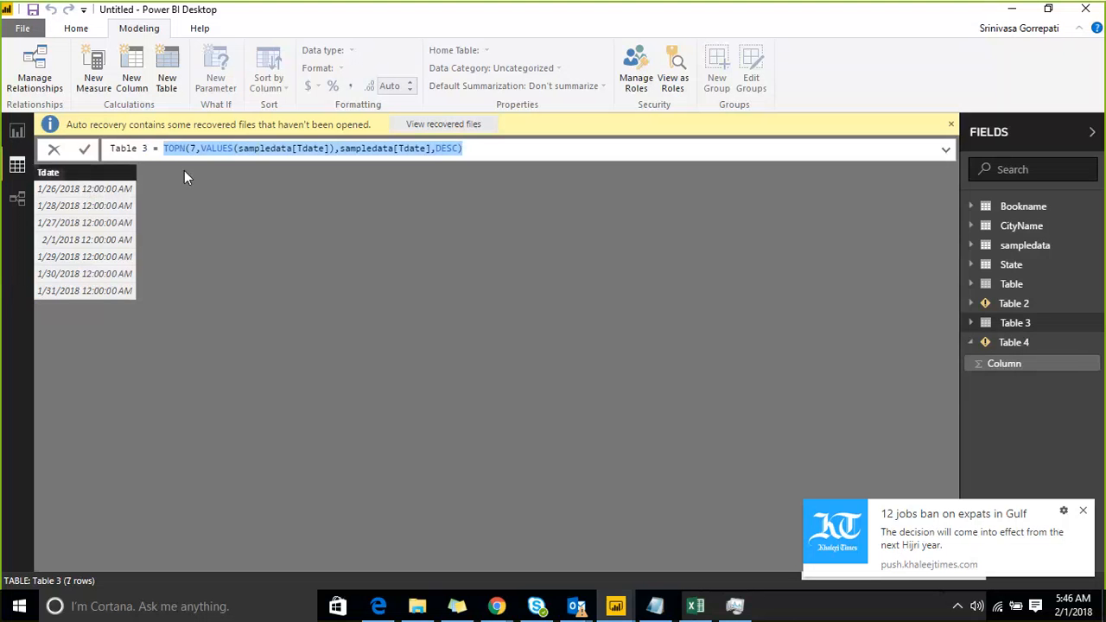
pyautogui.press('Home')
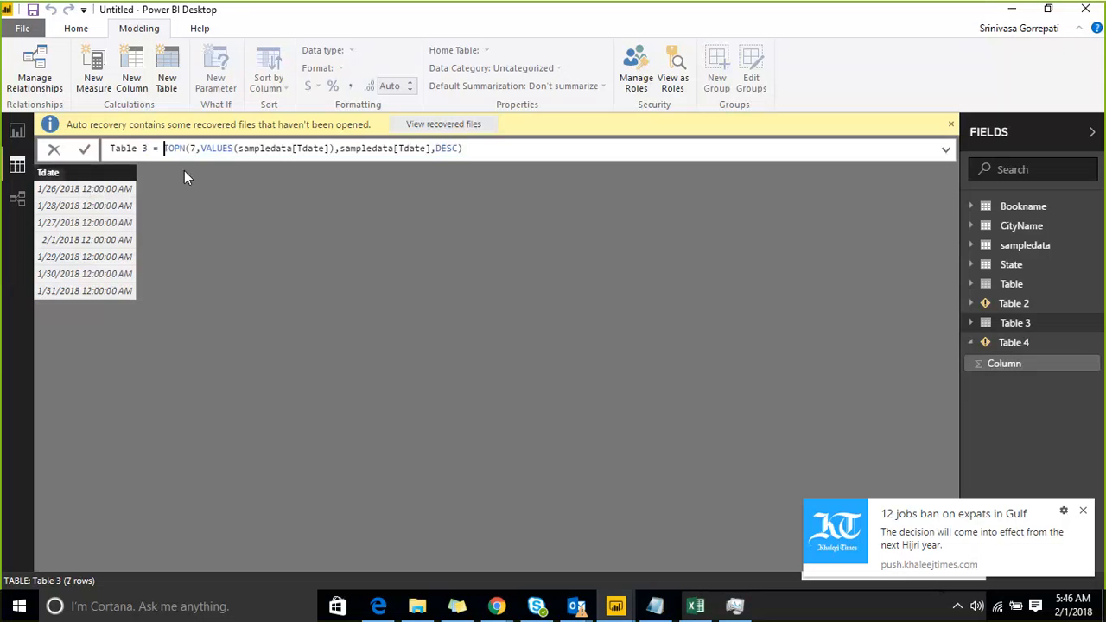
# Clear the TOPN arguments in Table 3's formula to view the function's syntax, then restore the same arguments and commit
pyautogui.hotkey('shift', 'Right')
pyautogui.hotkey('shift', 'Right')
pyautogui.hotkey('shift', 'Right')
pyautogui.hotkey('shift', 'Right')
pyautogui.hotkey('shift', 'Right')
pyautogui.hotkey('shift', 'Right')
pyautogui.hotkey('shift', 'Right')
pyautogui.hotkey('shift', 'Right')
pyautogui.hotkey('shift', 'Right')
pyautogui.hotkey('shift', 'Right')
pyautogui.hotkey('shift', 'Right')
pyautogui.hotkey('shift', 'Right')
pyautogui.hotkey('shift', 'Right')
pyautogui.hotkey('shift', 'Right')
pyautogui.hotkey('shift', 'Right')
pyautogui.hotkey('shift', 'Right')
pyautogui.hotkey('shift', 'Right')
pyautogui.hotkey('shift', 'Right')
pyautogui.hotkey('shift', 'Right')
pyautogui.hotkey('shift', 'Right')
pyautogui.press('Left')
pyautogui.press('Right')
pyautogui.press('Right')
pyautogui.press('Right')
pyautogui.hotkey('shift', 'End')
pyautogui.hotkey('ctrl', 'c')
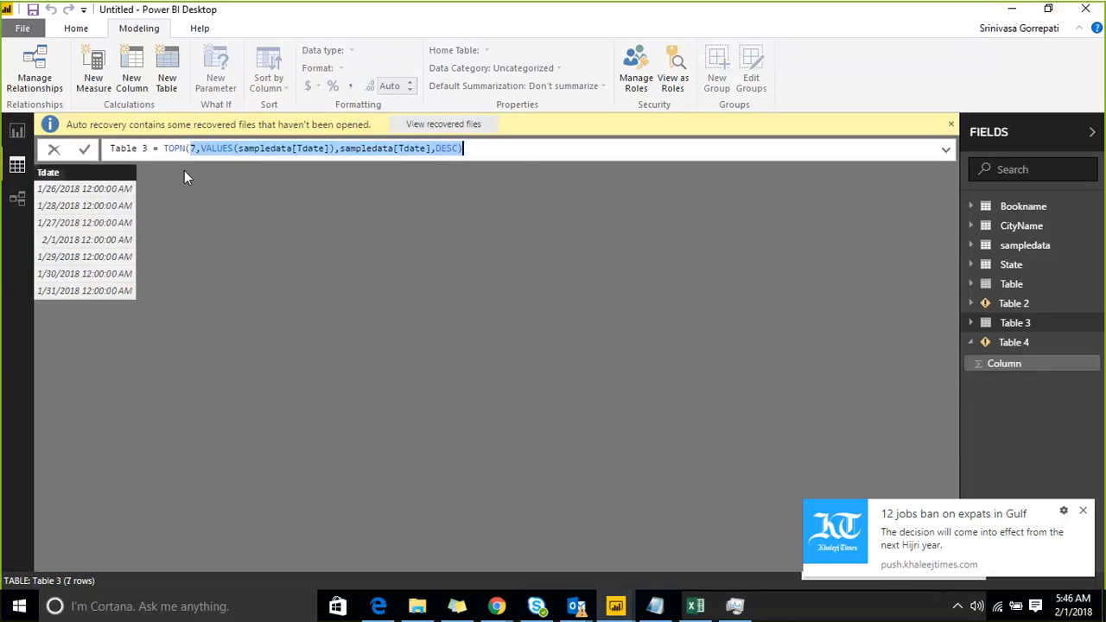
pyautogui.press('BackSpace')
pyautogui.press('BackSpace')
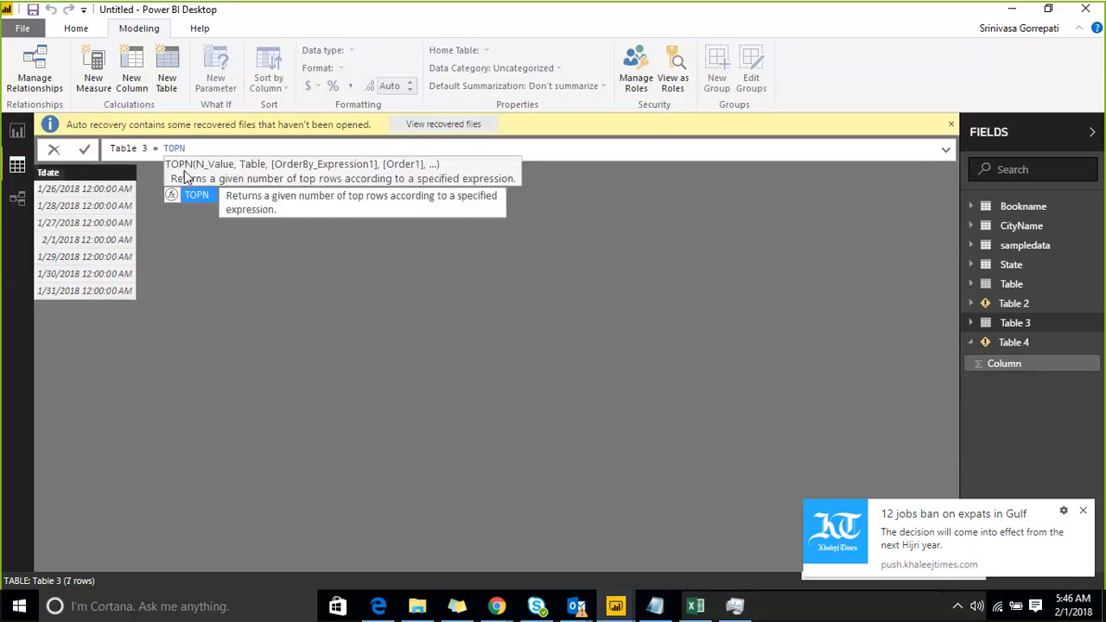
pyautogui.write('(')
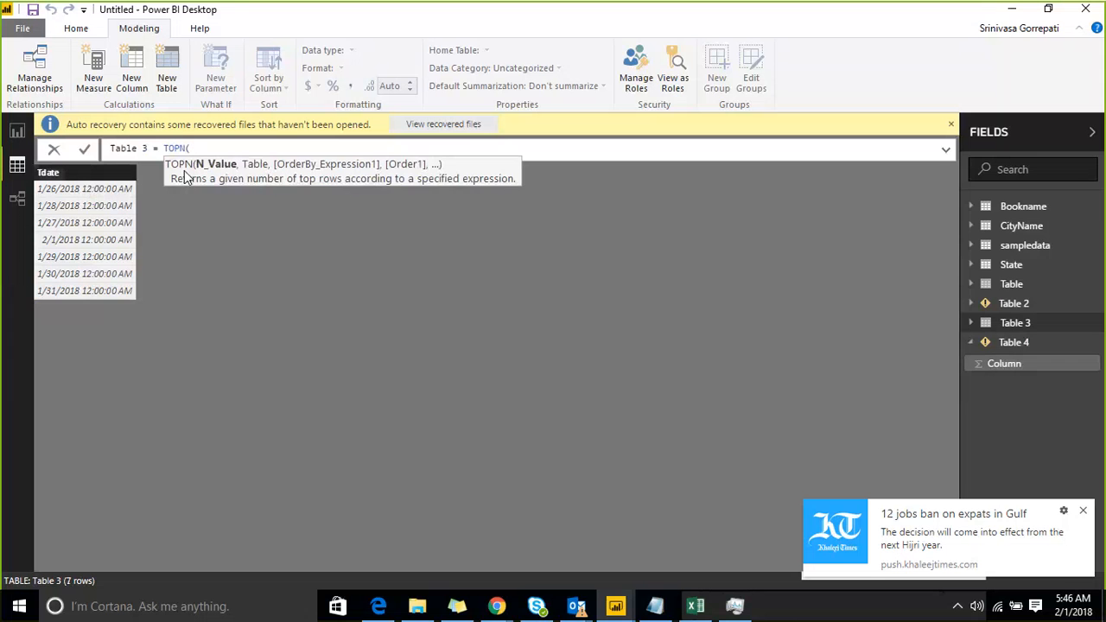
pyautogui.hotkey('ctrl', 'v')
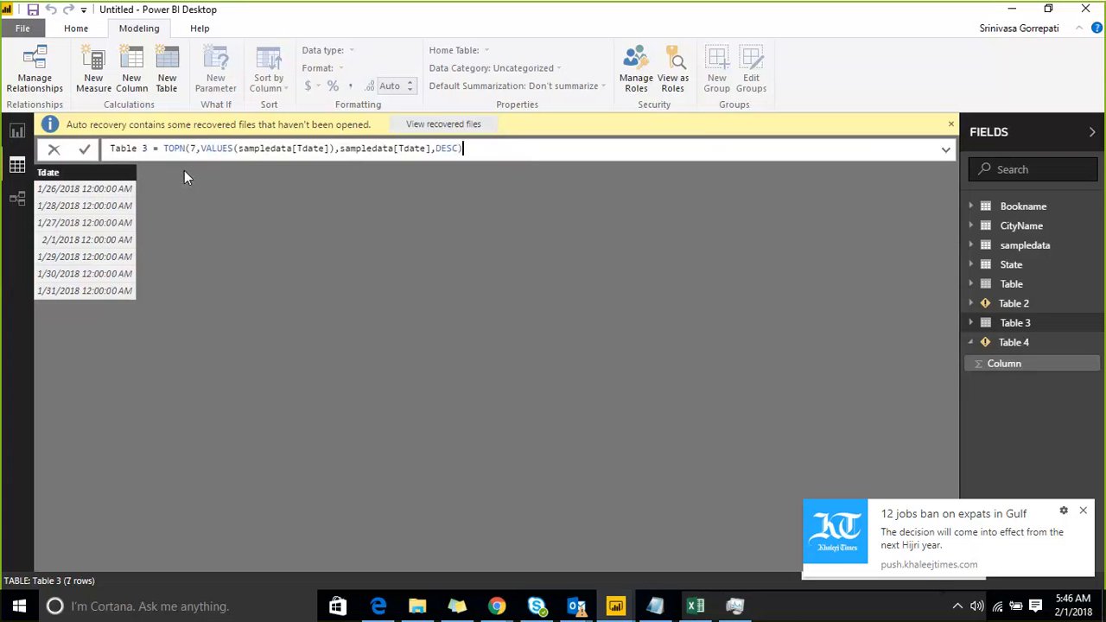
pyautogui.press('Return')
# Try wrapping the TOPN expression in Table 3's formula in the MINA function
pyautogui.click(163, 152)
pyautogui.write('m')
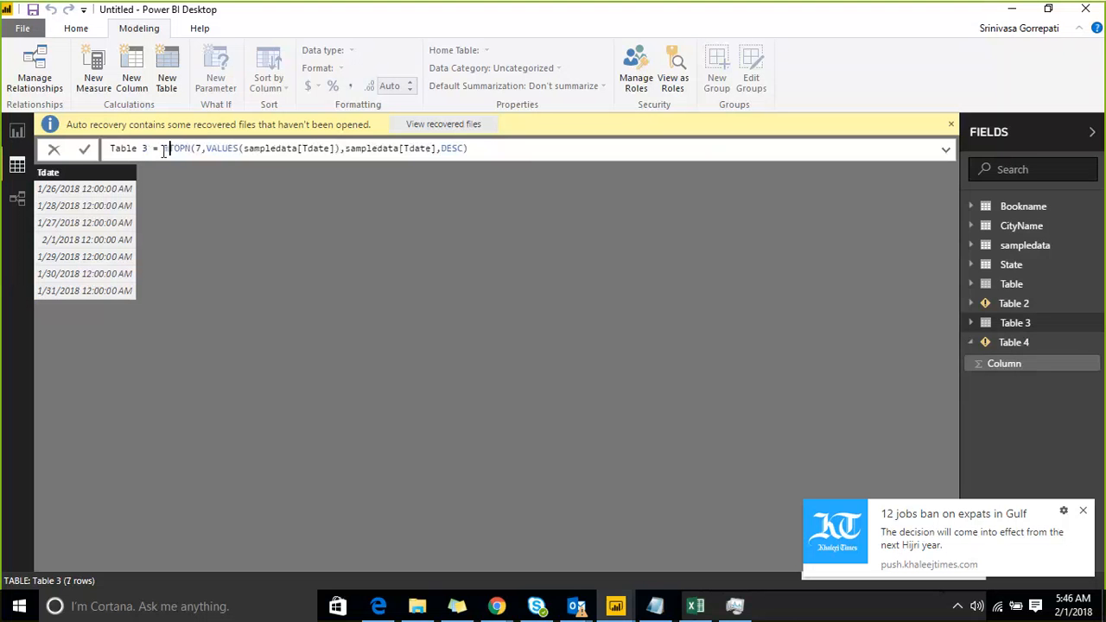
pyautogui.write('INA')
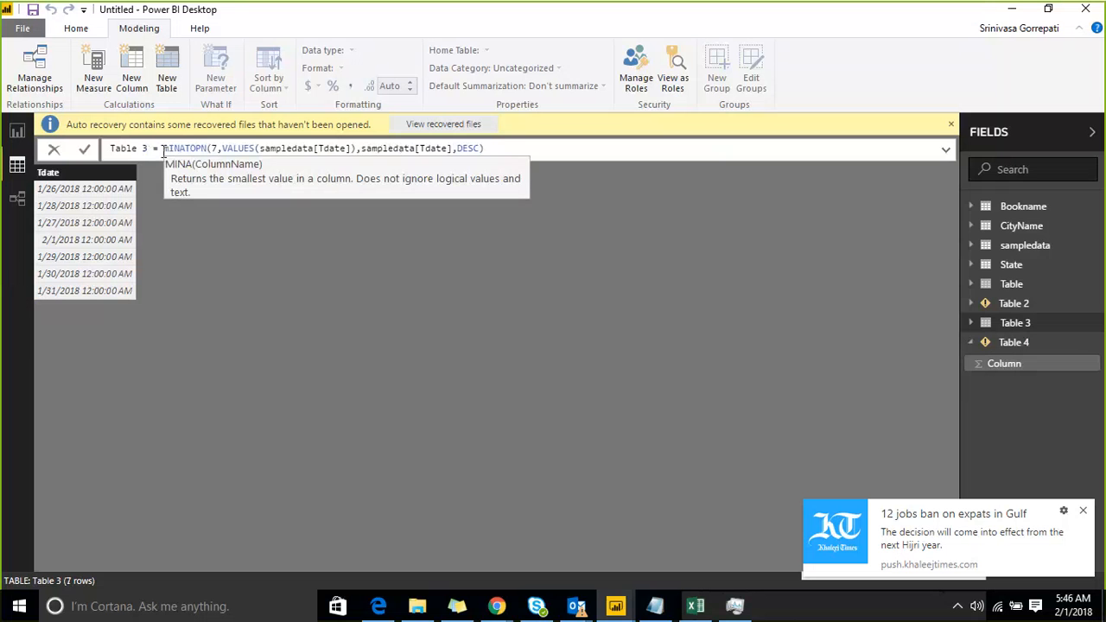
pyautogui.write('(')
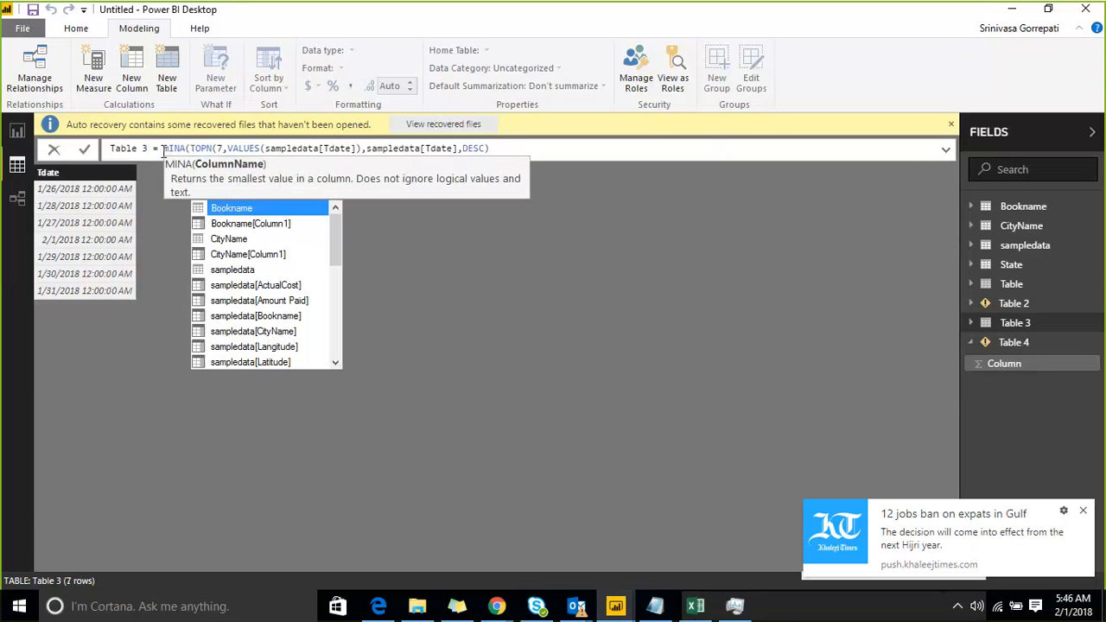
pyautogui.press('End')
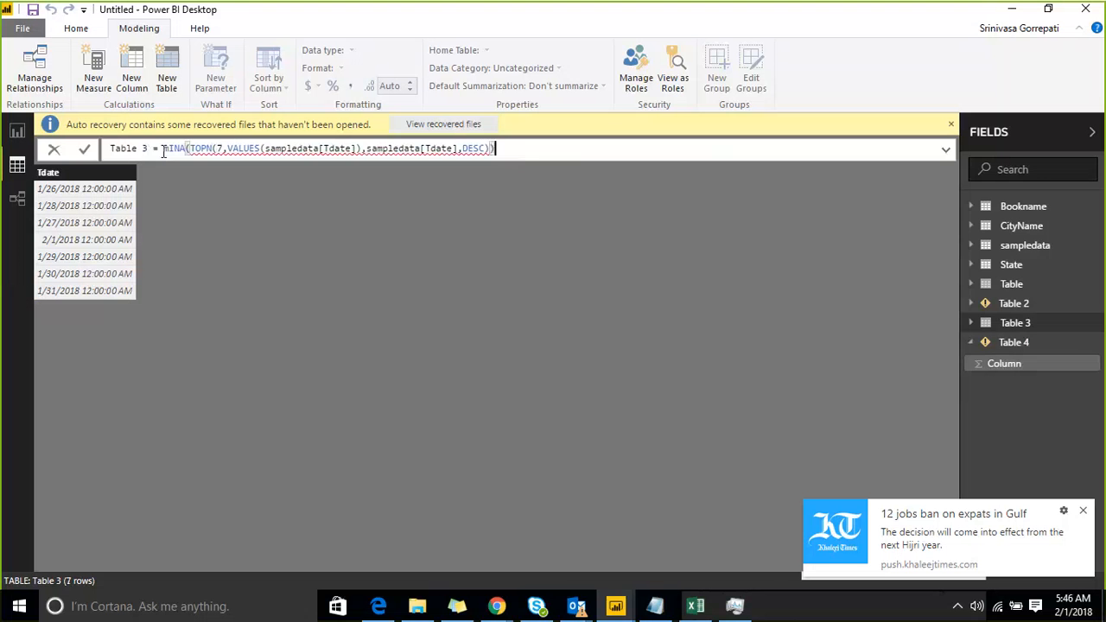
# Remove the final closing parenthesis from Table 3's formula and change MINA to MINX
pyautogui.hotkey('ctrl', 'Left')
pyautogui.hotkey('ctrl', 'Left')
pyautogui.hotkey('ctrl', 'Left')
pyautogui.hotkey('ctrl', 'Left')
pyautogui.hotkey('ctrl', 'Left')
pyautogui.hotkey('ctrl', 'Left')
pyautogui.hotkey('ctrl', 'Left')
pyautogui.hotkey('ctrl', 'Left')
pyautogui.hotkey('ctrl', 'Left')
pyautogui.hotkey('ctrl', 'Left')
pyautogui.hotkey('ctrl', 'Left')
pyautogui.hotkey('ctrl', 'Left')
pyautogui.hotkey('ctrl', 'Left')
pyautogui.hotkey('ctrl', 'Left')
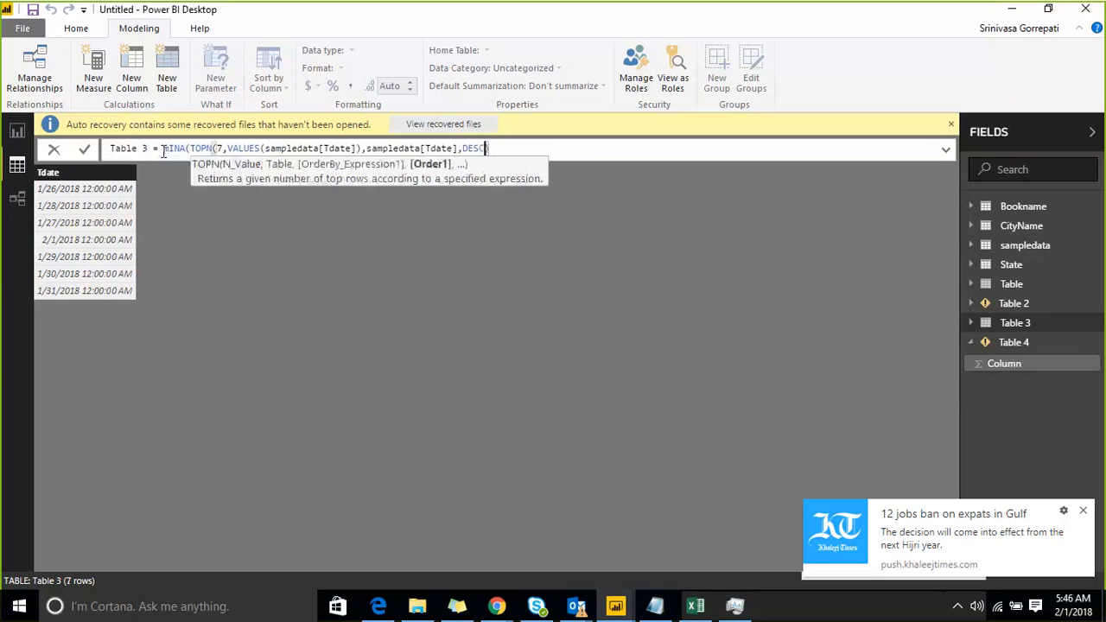
pyautogui.hotkey('ctrl', 'Left')
pyautogui.hotkey('ctrl', 'Left')
pyautogui.hotkey('ctrl', 'Left')
pyautogui.hotkey('ctrl', 'Left')
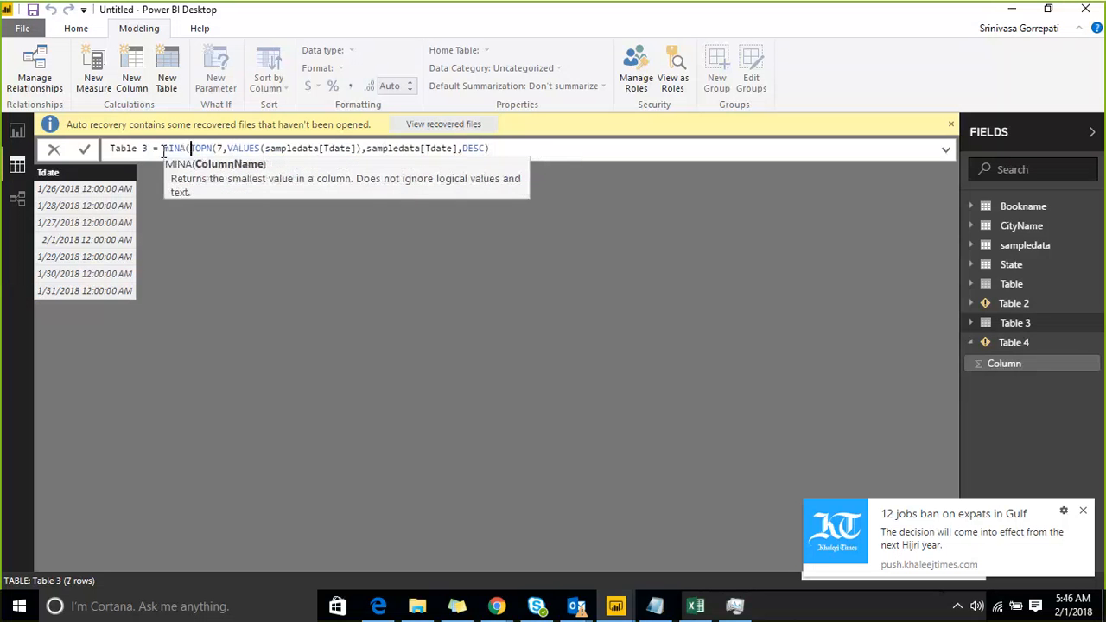
pyautogui.press('BackSpace')
pyautogui.write('X')
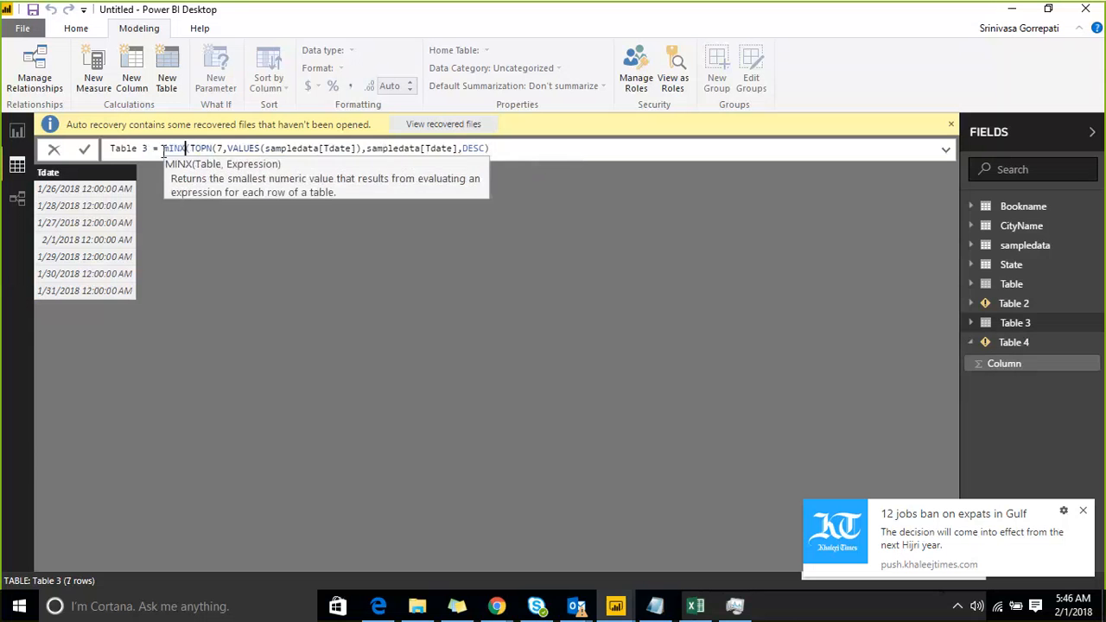
# Add sampledata[Tdate] as the MINX expression after the TOPN argument, close the function and commit Table 3's formula
pyautogui.press('Right')
pyautogui.press('Right')
pyautogui.press('Right')
pyautogui.press('Right')
pyautogui.press('Right')
pyautogui.press('Right')
pyautogui.press('Right')
pyautogui.press('Right')
pyautogui.press('Right')
pyautogui.press('Right')
pyautogui.press('Right')
pyautogui.press('Right')
pyautogui.press('Right')
pyautogui.press('Right')
pyautogui.press('Right')
pyautogui.press('Right')
pyautogui.press('Right')
pyautogui.press('Right')
pyautogui.press('Right')
pyautogui.press('Right')
pyautogui.press('Right')
pyautogui.press('Right')
pyautogui.press('Right')
pyautogui.press('Right')
pyautogui.press('Right')
pyautogui.press('Right')
pyautogui.press('Right')
pyautogui.press('Right')
pyautogui.press('Right')
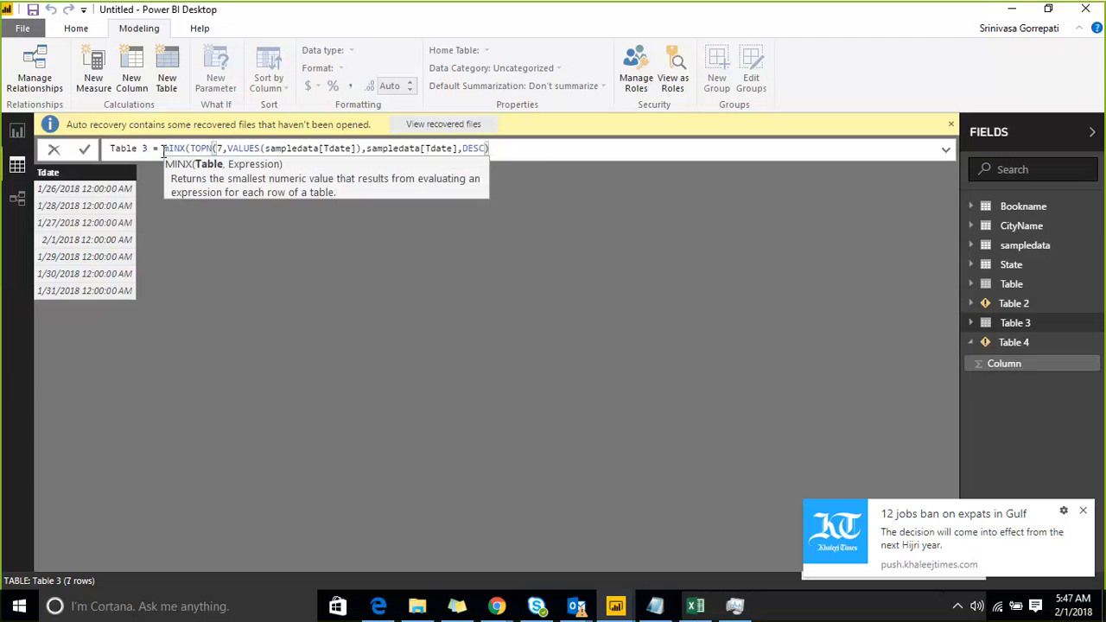
pyautogui.write(',')
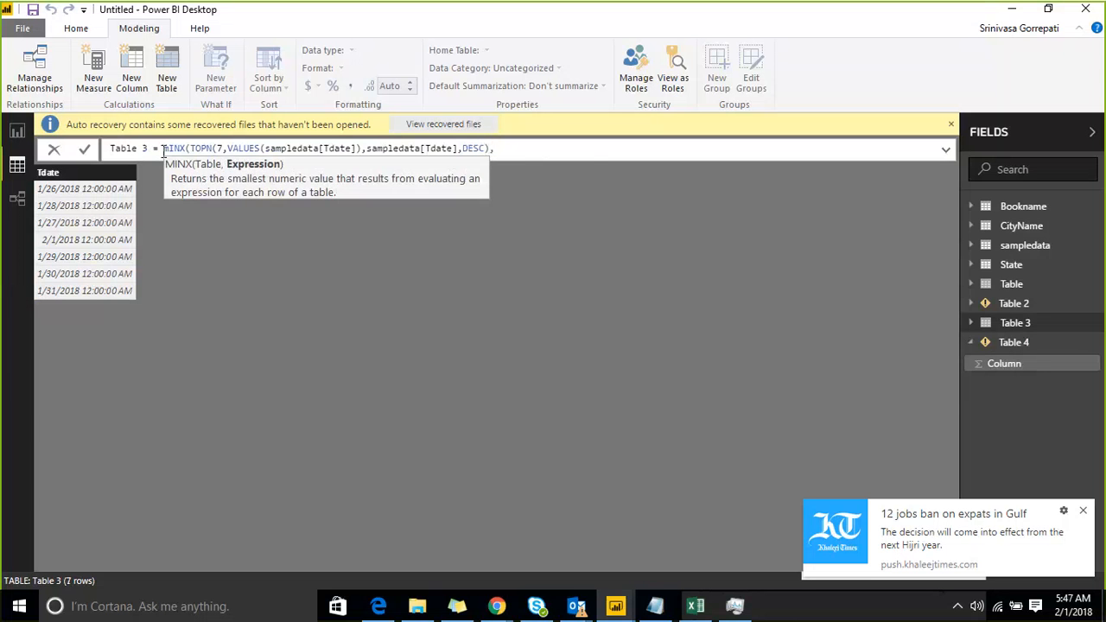
pyautogui.write('TDA')
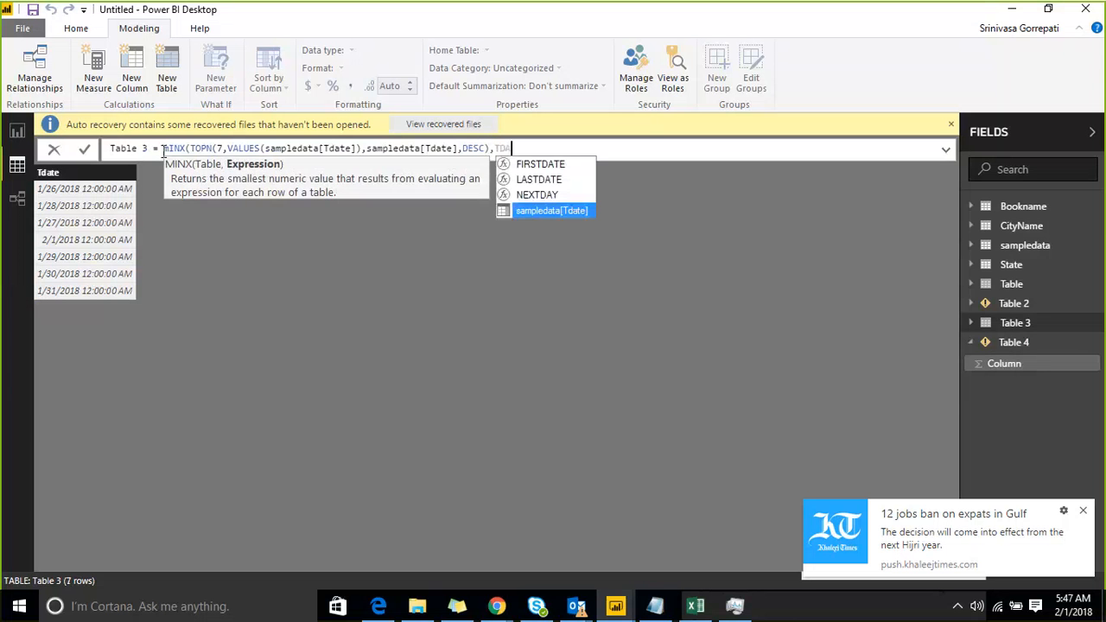
pyautogui.press('Tab')
pyautogui.write(')')
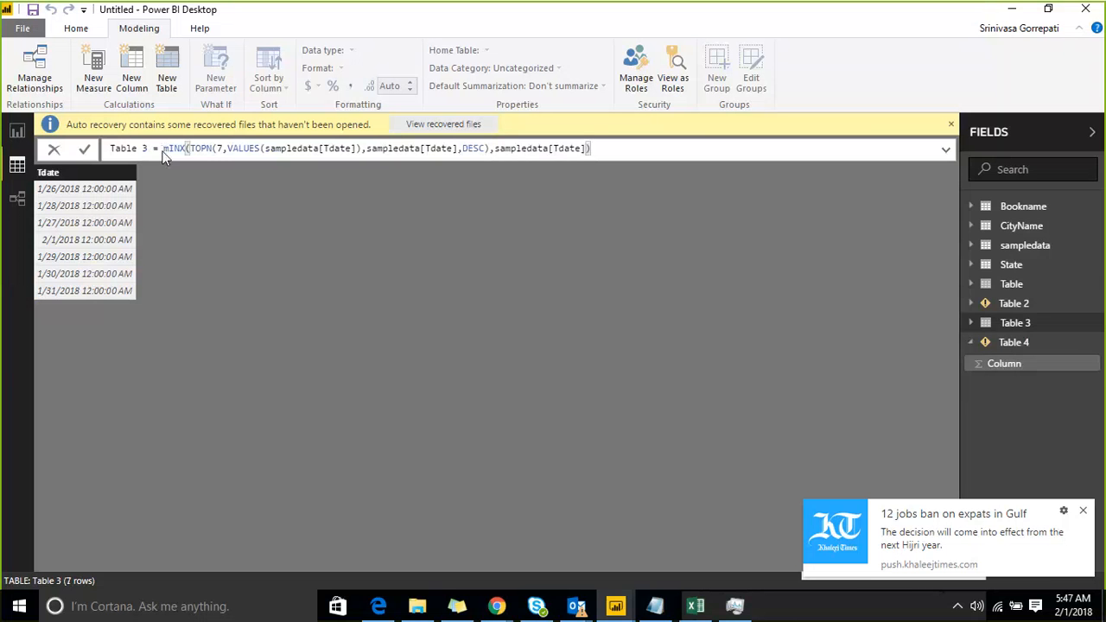
pyautogui.press('Return')
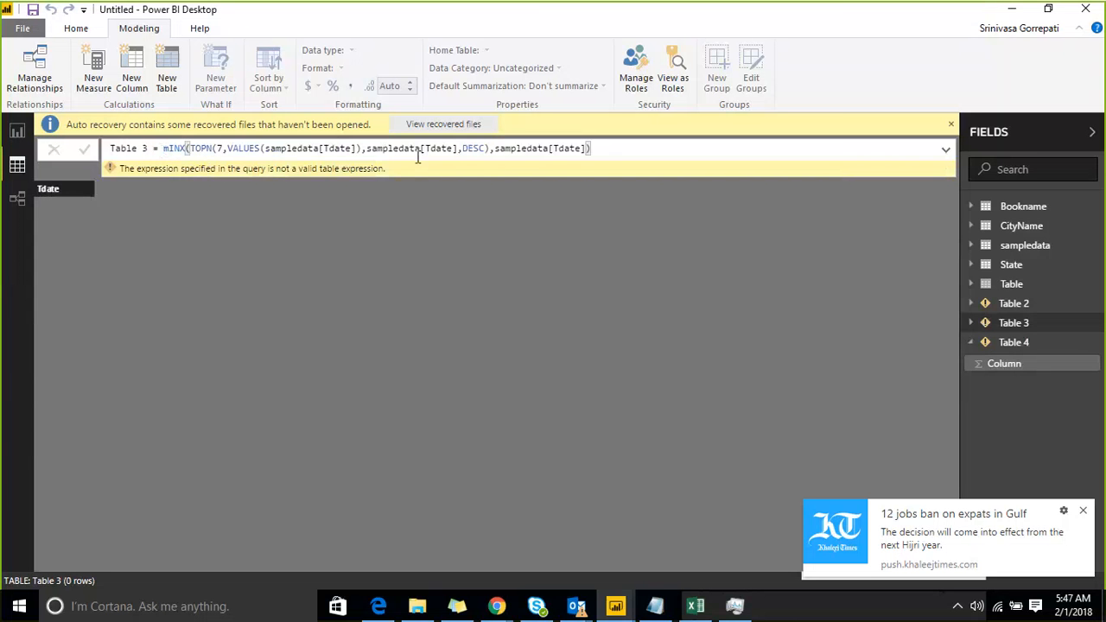
# Change MINX to MIN in Table 3's formula and commit it
pyautogui.click(489, 148)
pyautogui.press('End')
pyautogui.press('Left')
pyautogui.press('Left')
pyautogui.press('Left')
pyautogui.press('Left')
pyautogui.press('Left')
pyautogui.press('Left')
pyautogui.press('Left')
pyautogui.press('Left')
pyautogui.press('Left')
pyautogui.press('Left')
pyautogui.press('Left')
pyautogui.press('Left')
pyautogui.press('Left')
pyautogui.press('Left')
pyautogui.press('Left')
pyautogui.press('Left')
pyautogui.press('Left')
pyautogui.press('Left')
pyautogui.press('Left')
pyautogui.press('Left')
pyautogui.press('Left')
pyautogui.press('Left')
pyautogui.press('Left')
pyautogui.press('Left')
pyautogui.press('Left')
pyautogui.press('Left')
pyautogui.press('Left')
pyautogui.press('Left')
pyautogui.press('Left')
pyautogui.press('Left')
pyautogui.press('Left')
pyautogui.press('Left')
pyautogui.press('Left')
pyautogui.press('Left')
pyautogui.press('Left')
pyautogui.press('Left')
pyautogui.press('Left')
pyautogui.press('Left')
pyautogui.press('Left')
pyautogui.press('Left')
pyautogui.press('Left')
pyautogui.press('Left')
pyautogui.press('Left')
pyautogui.press('Delete')
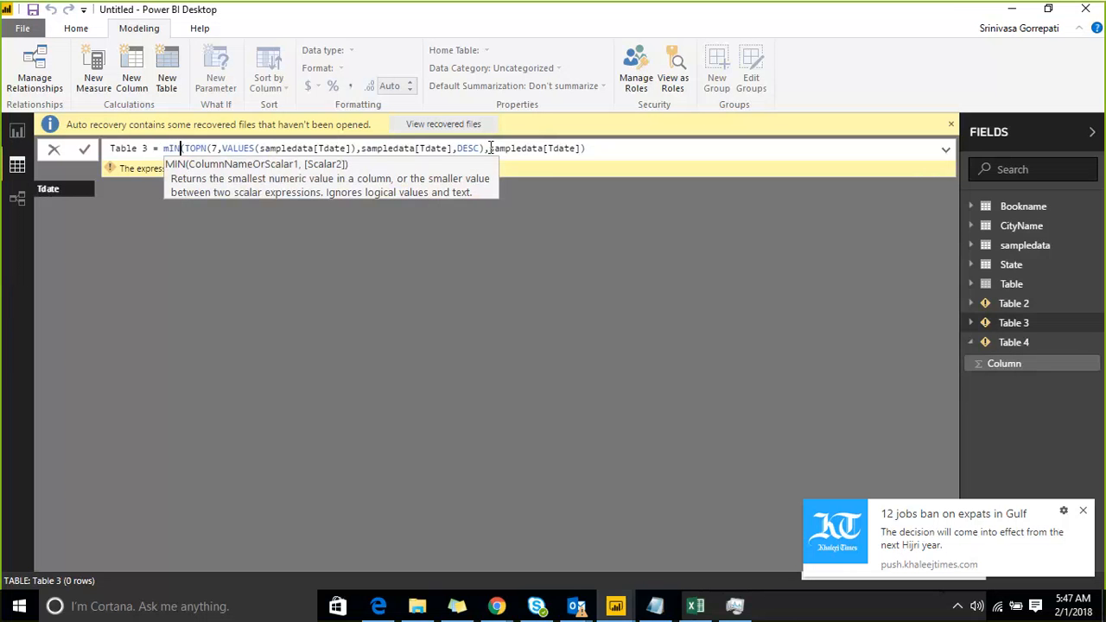
pyautogui.press('alt')
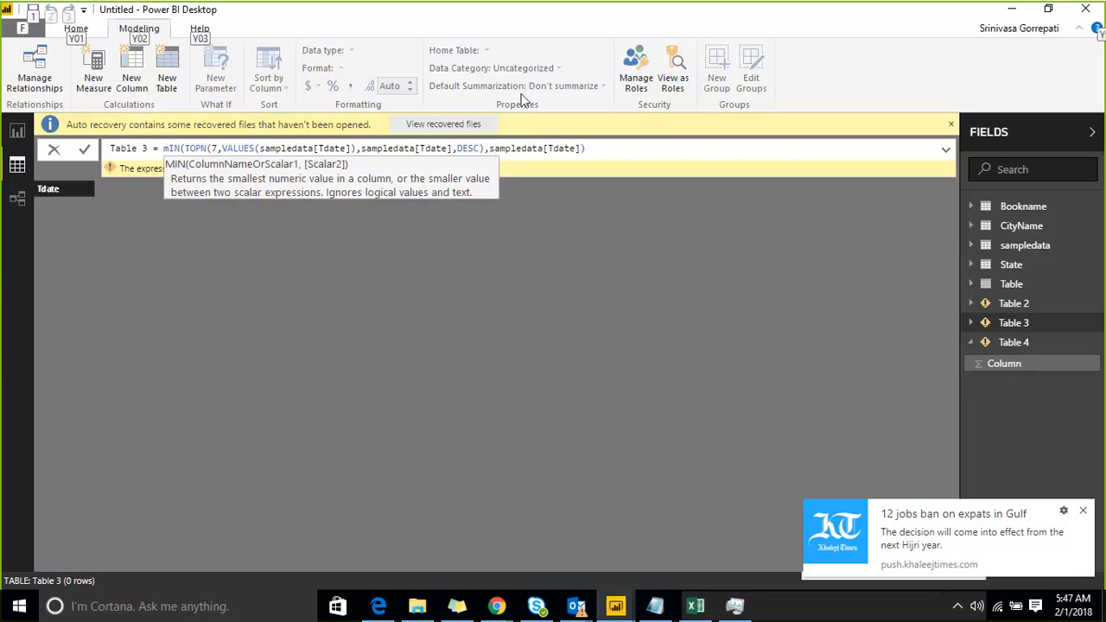
pyautogui.click(180, 149)
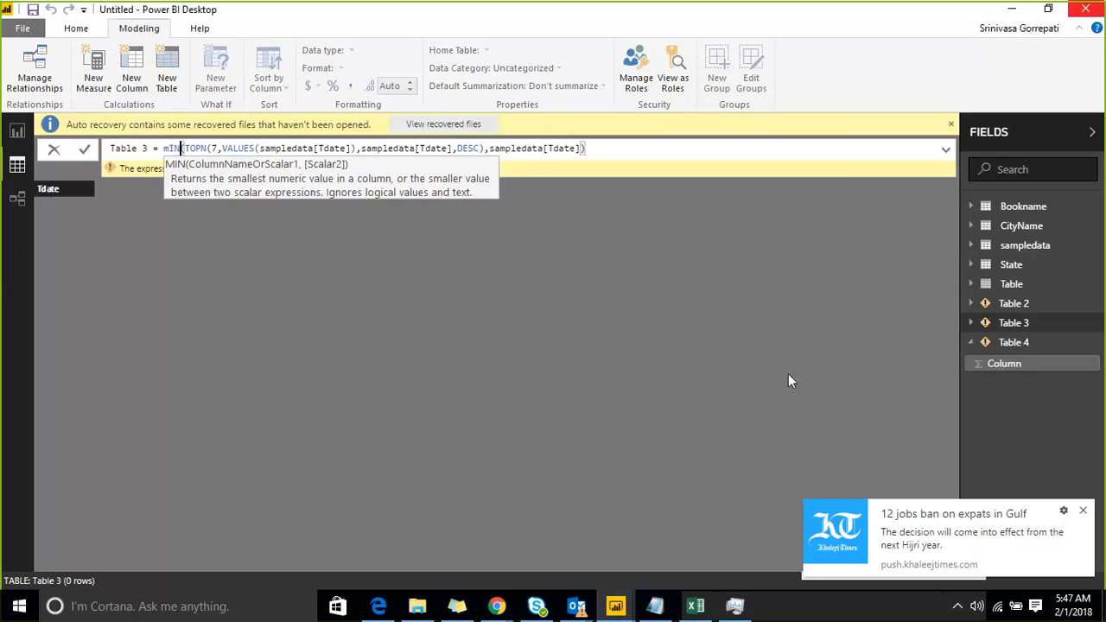
pyautogui.press('Return')
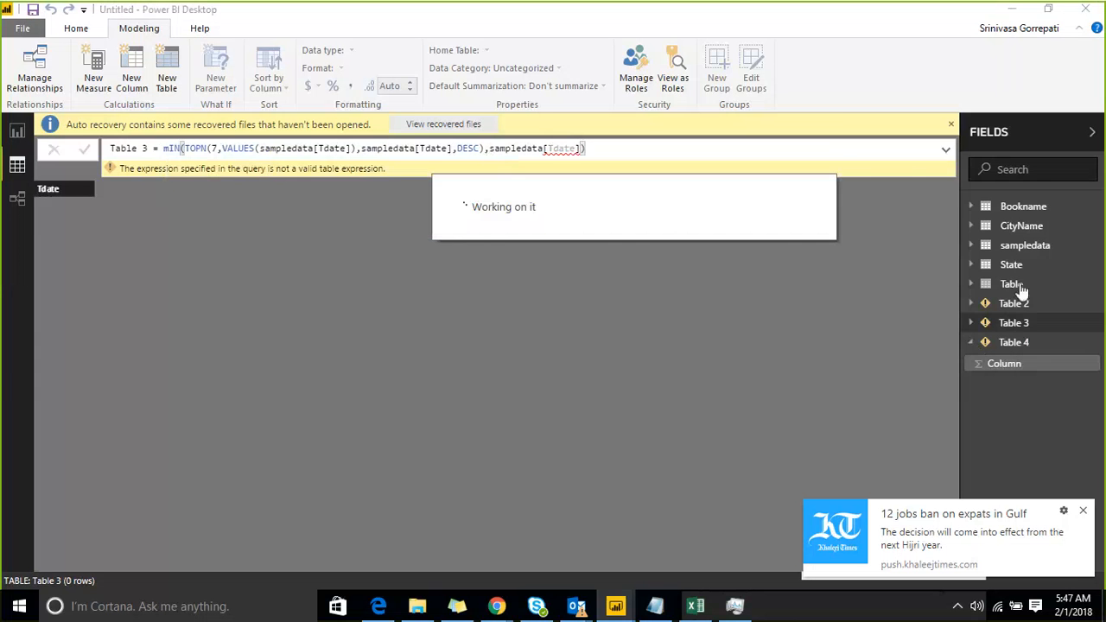
# Replace Table 3's expression with the MIN(TOPN(7,VALUES(sampledata[Tdate]),sampledata[Tdate],DESC))) portion copied from Table 4's formula
pyautogui.click(1025, 344)
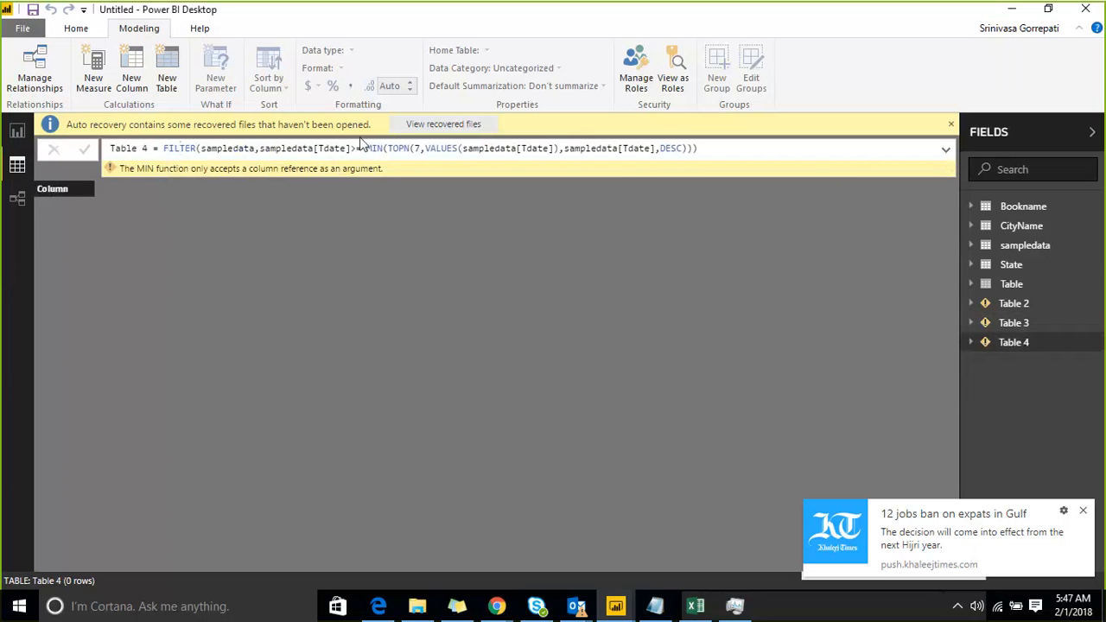
pyautogui.moveTo(364, 149); pyautogui.dragTo(696, 160)
pyautogui.hotkey('ctrl', 'c')
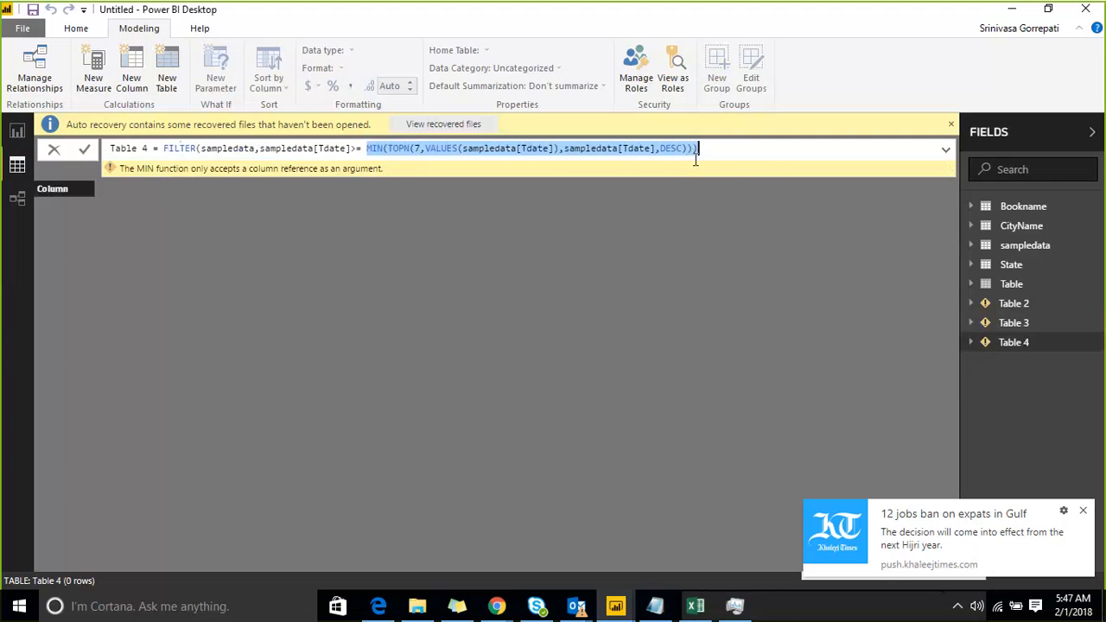
pyautogui.click(1045, 309)
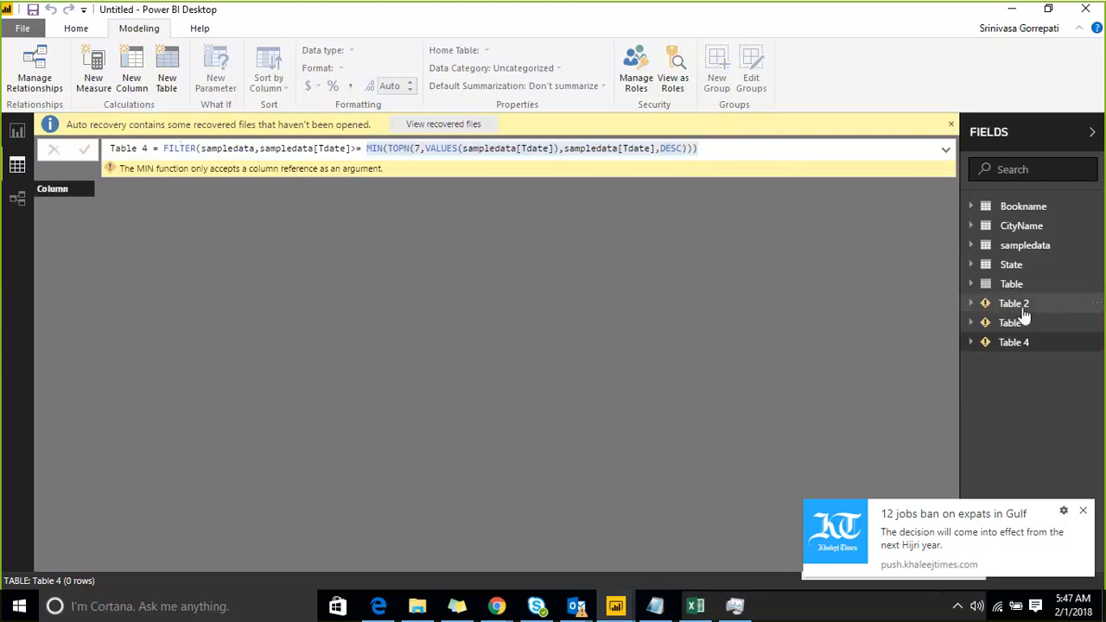
pyautogui.click(1016, 323)
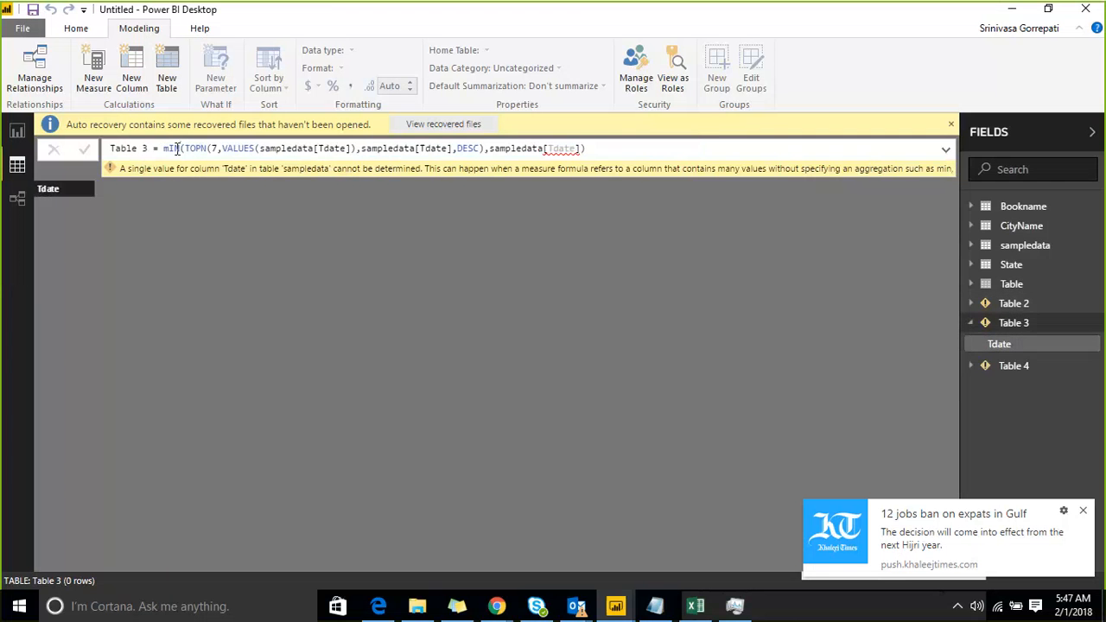
pyautogui.moveTo(164, 150); pyautogui.dragTo(732, 167)
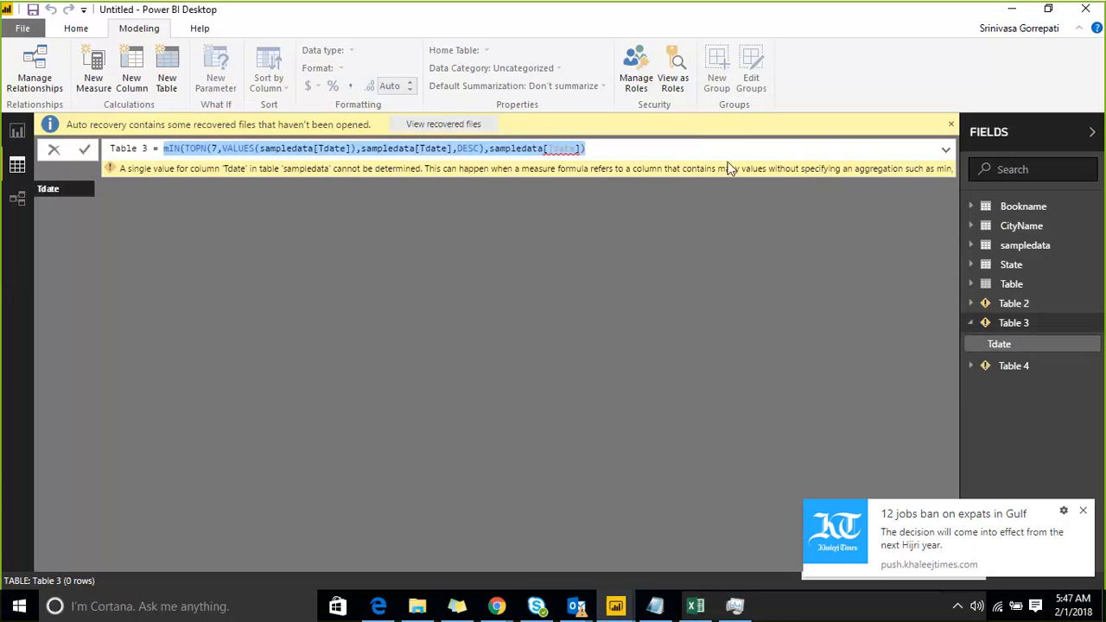
pyautogui.hotkey('ctrl', 'v')
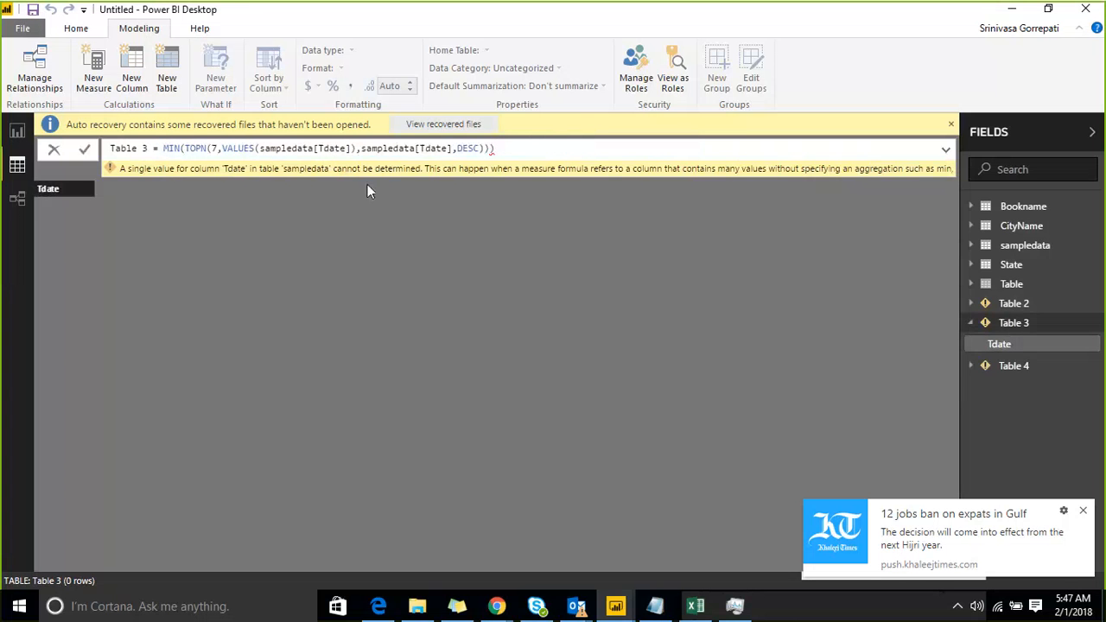
# Strip the MIN wrapper and the two surplus closing parentheses from Table 3's formula, keeping only the TOPN expression, and commit it
pyautogui.click(189, 149)
pyautogui.press('BackSpace')
pyautogui.press('BackSpace')
pyautogui.press('BackSpace')
pyautogui.press('BackSpace')
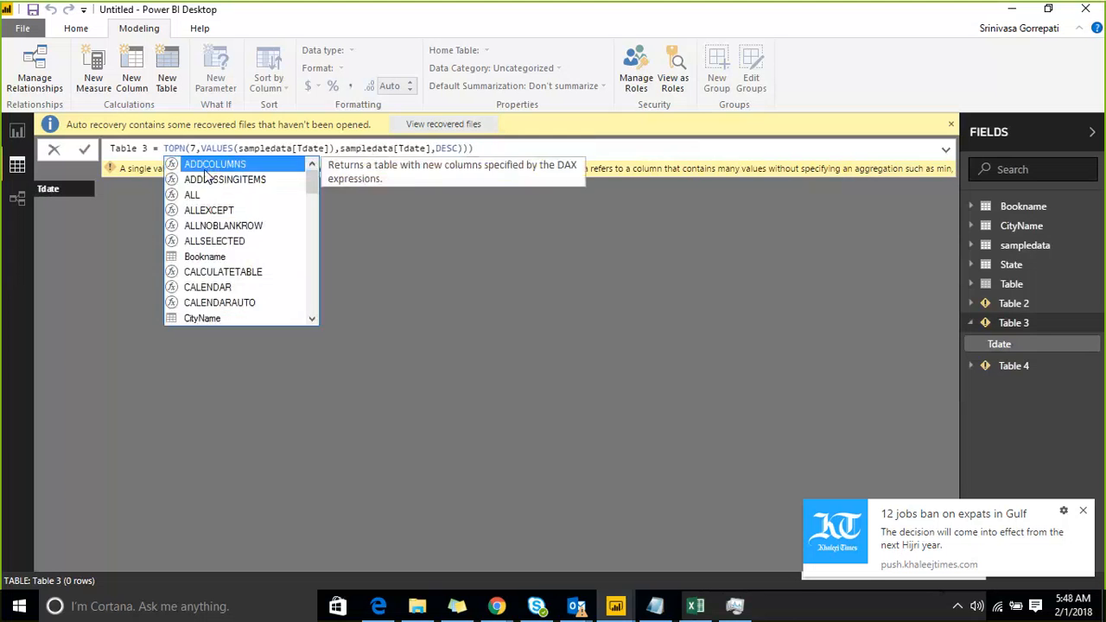
pyautogui.press('Escape')
pyautogui.press('Right')
pyautogui.press('Right')
pyautogui.press('Right')
pyautogui.press('Right')
pyautogui.press('Right')
pyautogui.press('Right')
pyautogui.press('Right')
pyautogui.press('Right')
pyautogui.press('Right')
pyautogui.press('Right')
pyautogui.press('Right')
pyautogui.press('Right')
pyautogui.press('Right')
pyautogui.press('Right')
pyautogui.press('Right')
pyautogui.press('Right')
pyautogui.press('Right')
pyautogui.press('Right')
pyautogui.press('Right')
pyautogui.press('Right')
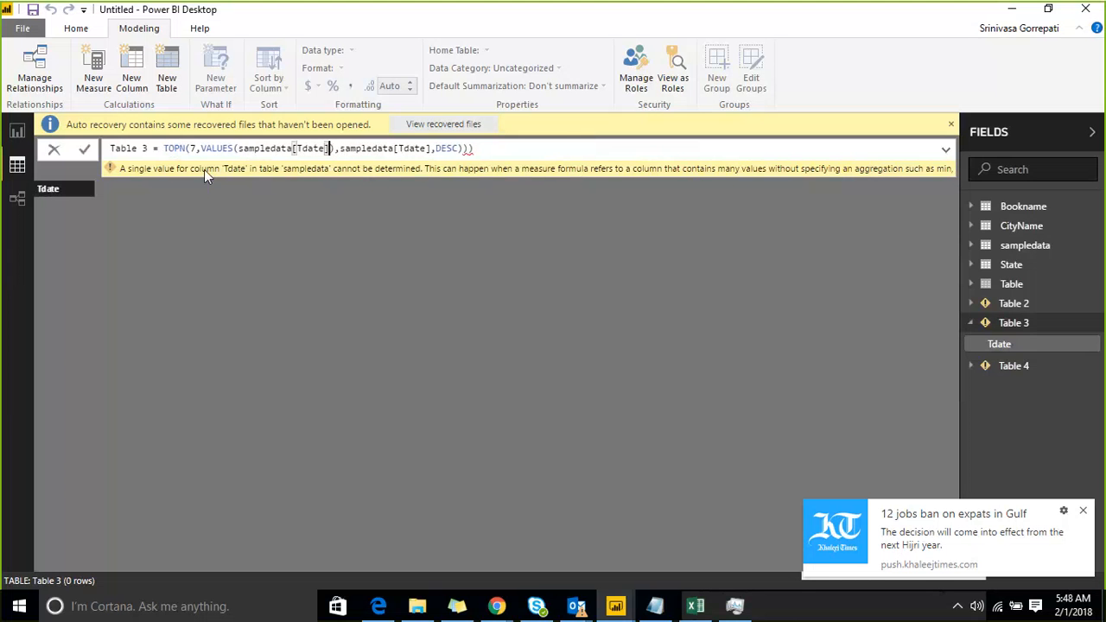
pyautogui.press('Right')
pyautogui.press('Right')
pyautogui.press('Right')
pyautogui.press('Right')
pyautogui.press('Right')
pyautogui.press('Right')
pyautogui.press('Right')
pyautogui.press('Right')
pyautogui.press('Right')
pyautogui.press('Right')
pyautogui.press('Right')
pyautogui.press('Right')
pyautogui.press('Right')
pyautogui.press('Right')
pyautogui.press('Right')
pyautogui.press('Right')
pyautogui.press('Right')
pyautogui.press('Right')
pyautogui.press('Right')
pyautogui.press('Right')
pyautogui.press('BackSpace')
pyautogui.press('BackSpace')
pyautogui.press('Return')
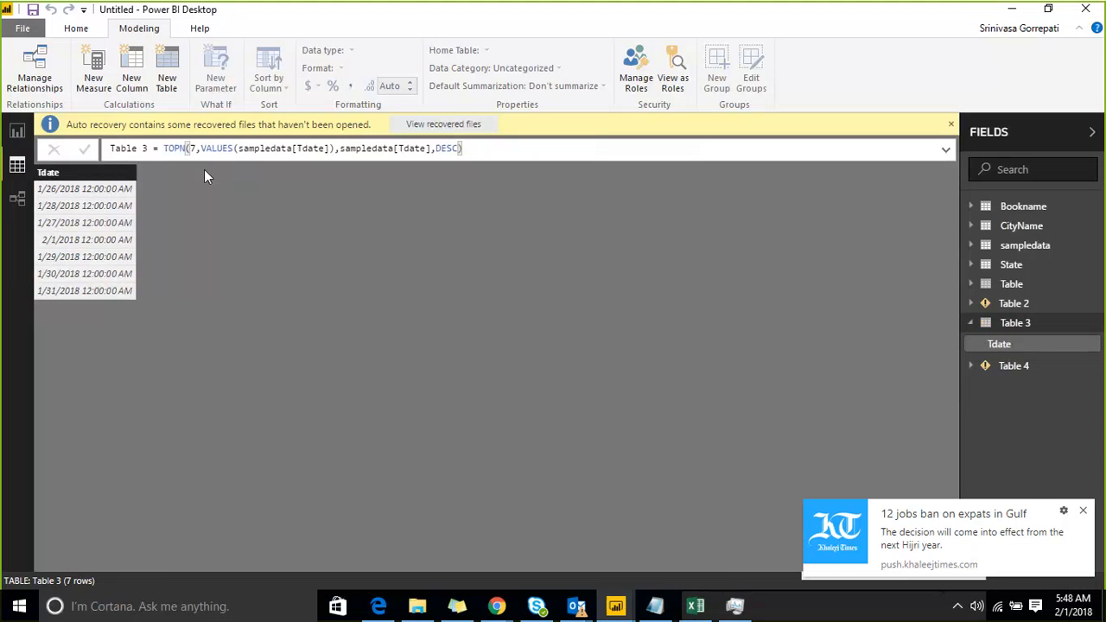
# Insert CROSSJOIN in front of TOPN in Table 3's formula, with sampledata as its first table argument
pyautogui.click(165, 149)
pyautogui.write('CRO')
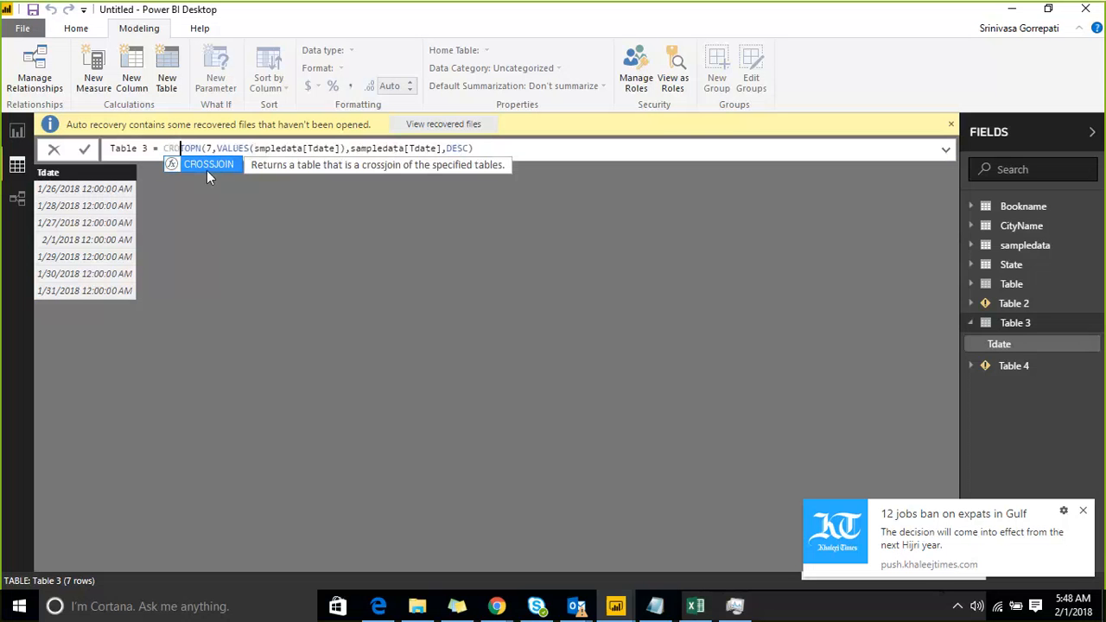
pyautogui.press('Tab')
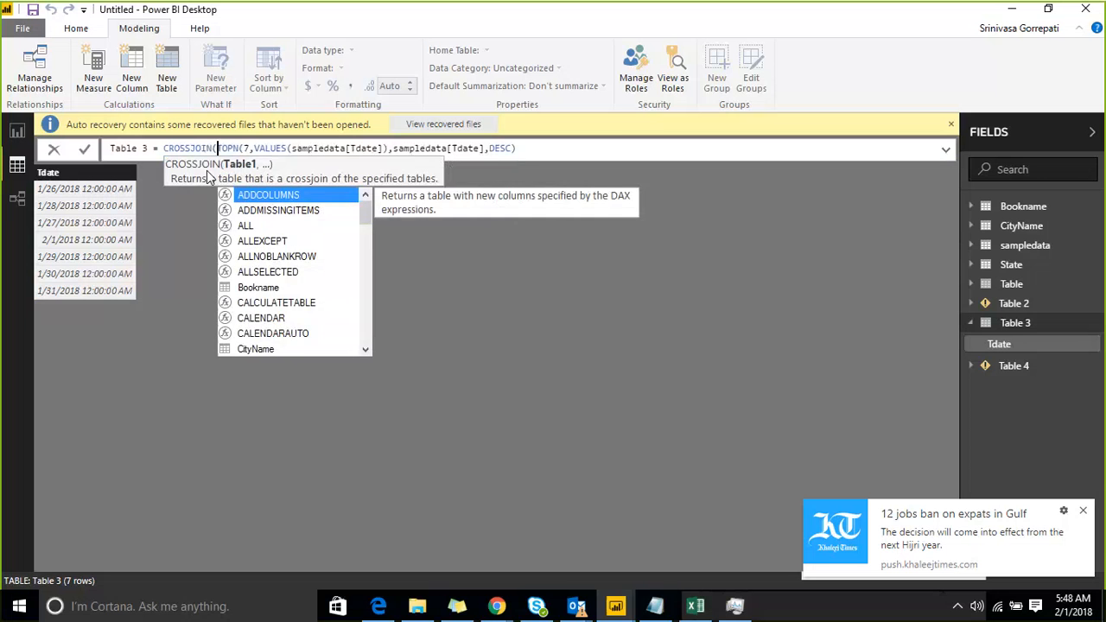
pyautogui.write('SAL')
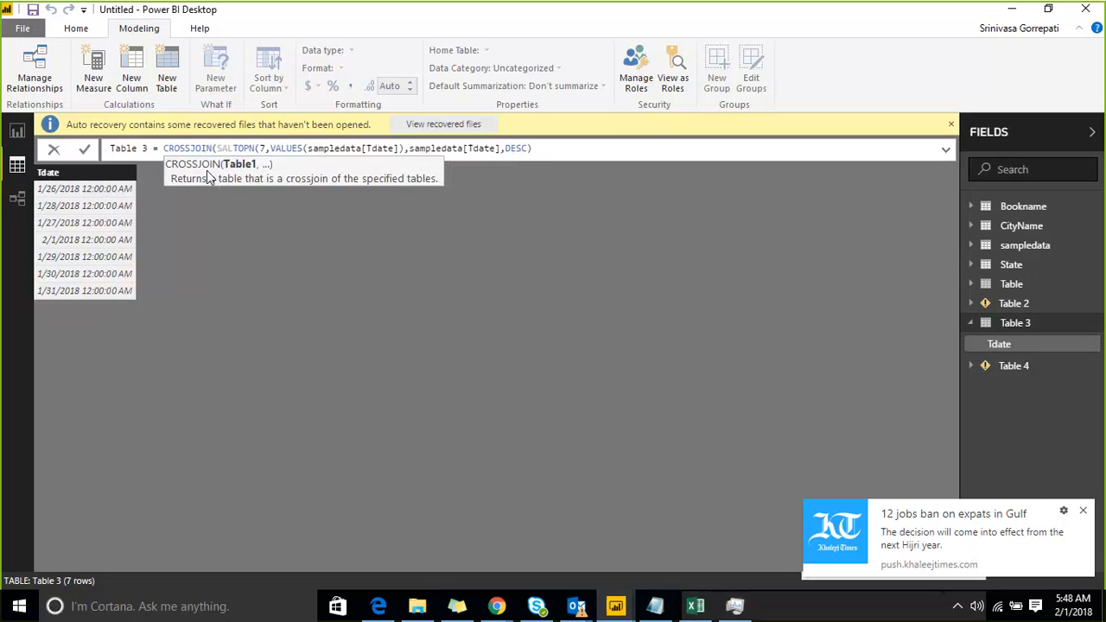
pyautogui.write('ES')
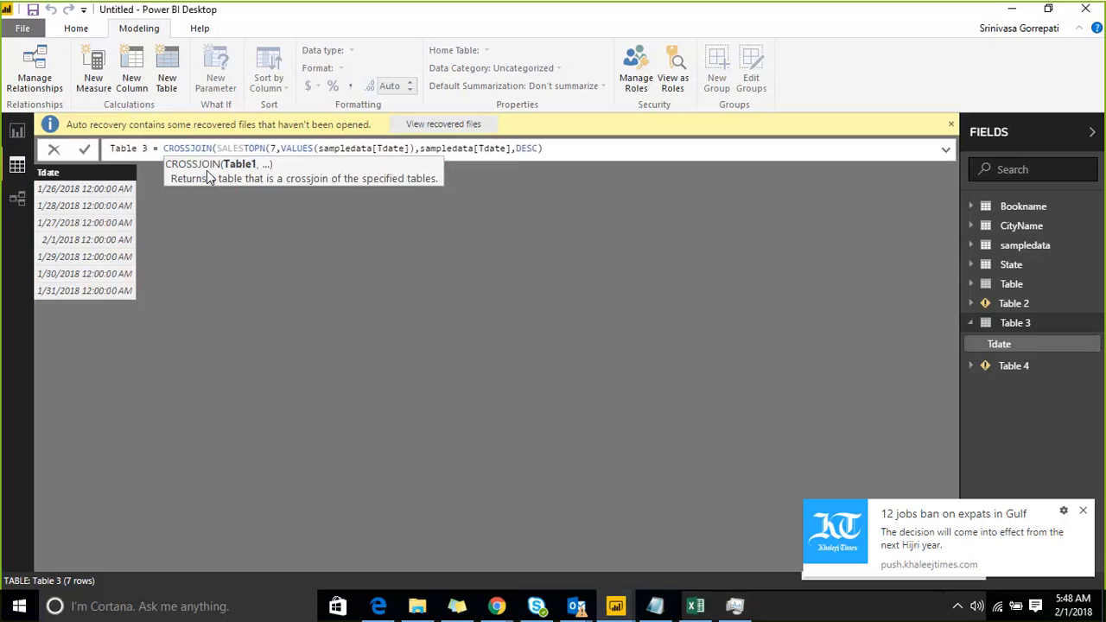
pyautogui.write(',')
pyautogui.press('Escape')
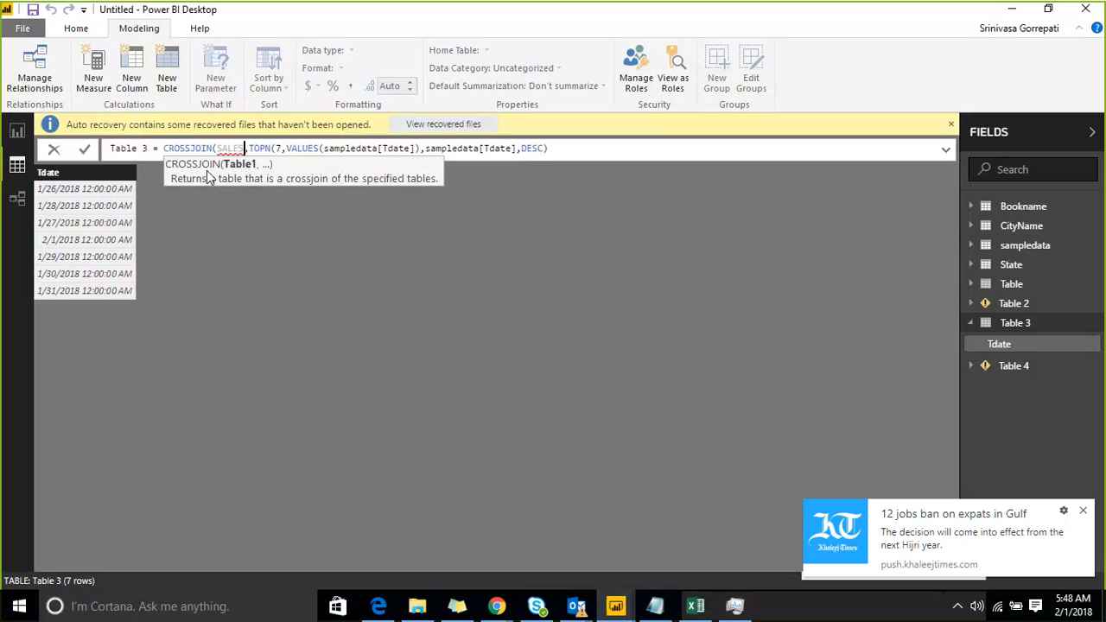
pyautogui.write('SA')
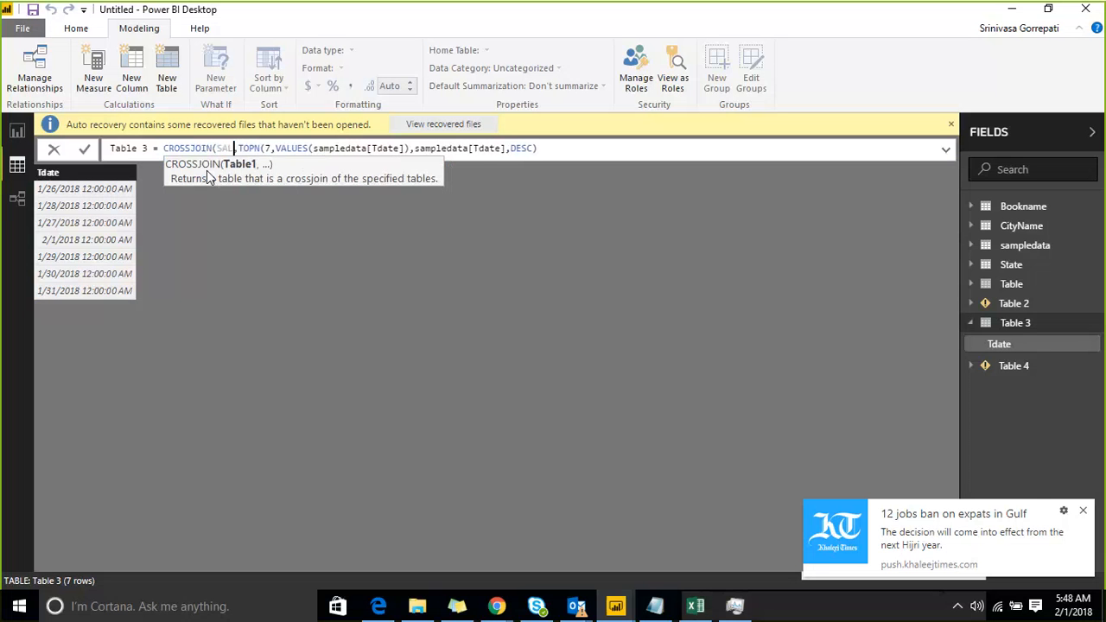
pyautogui.press('Down')
pyautogui.press('Down')
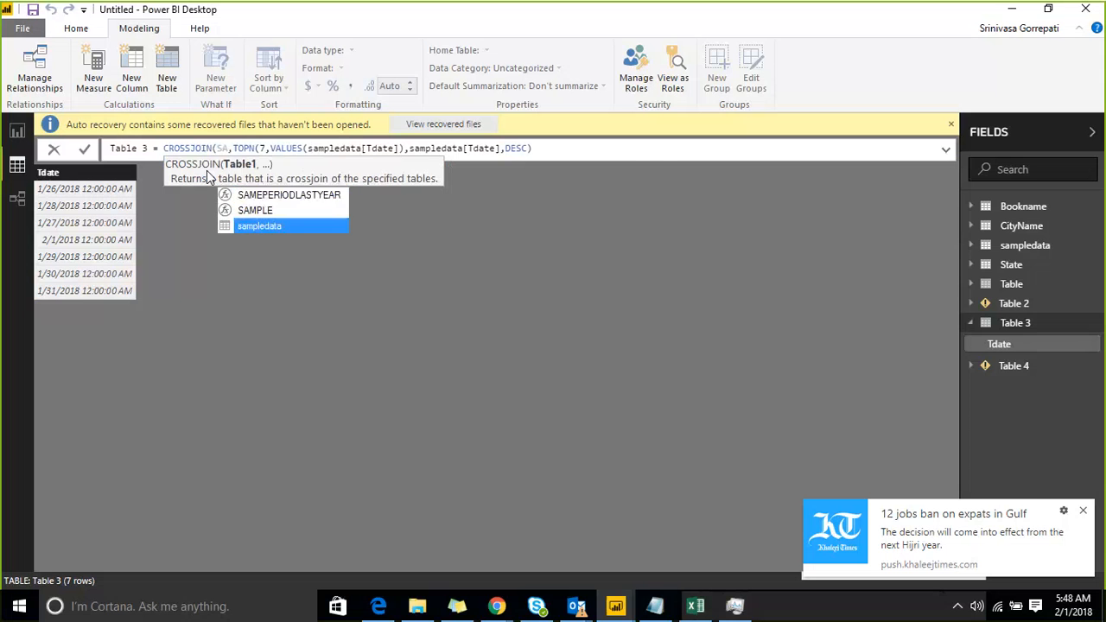
pyautogui.press('Tab')
# Close the CROSSJOIN function after the TOPN argument and commit Table 3's formula
pyautogui.press('Right')
pyautogui.press('Right')
pyautogui.press('Right')
pyautogui.press('Right')
pyautogui.press('Right')
pyautogui.press('Right')
pyautogui.press('Right')
pyautogui.press('Right')
pyautogui.press('Right')
pyautogui.press('Right')
pyautogui.press('Right')
pyautogui.press('Right')
pyautogui.press('Right')
pyautogui.press('Right')
pyautogui.press('Right')
pyautogui.press('Right')
pyautogui.press('Right')
pyautogui.press('Right')
pyautogui.press('Right')
pyautogui.press('Right')
pyautogui.press('Right')
pyautogui.press('Right')
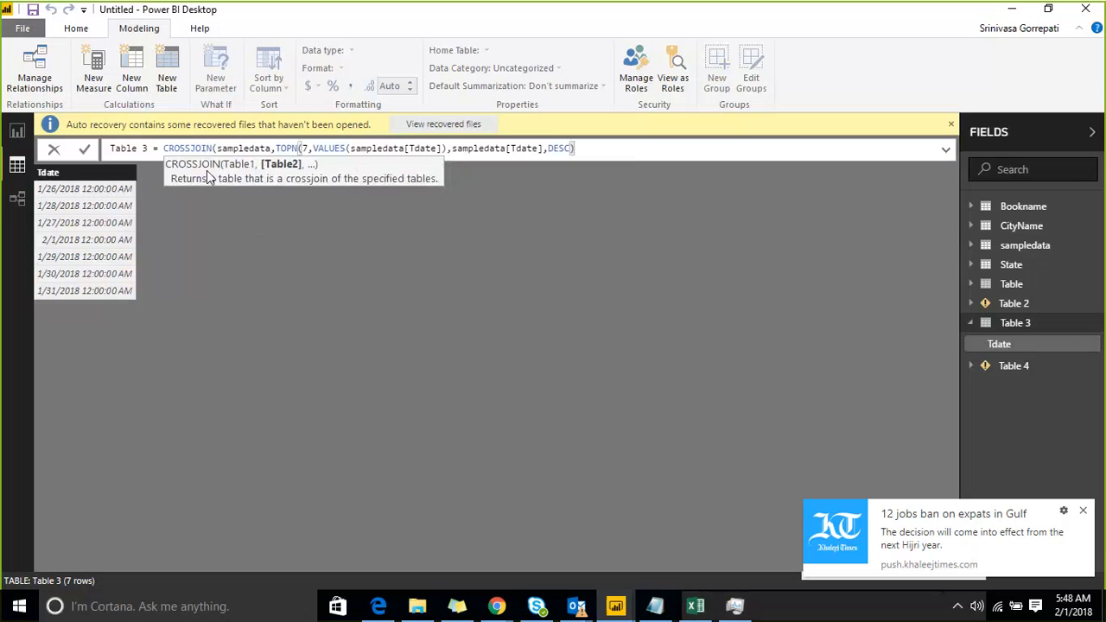
pyautogui.write(')')
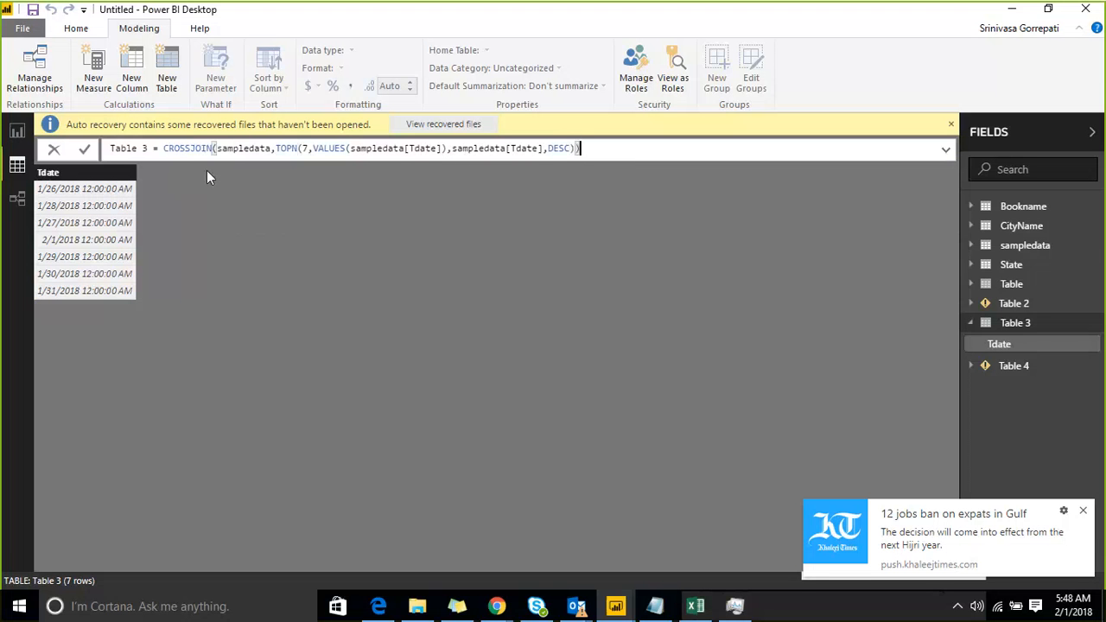
pyautogui.press('Return')
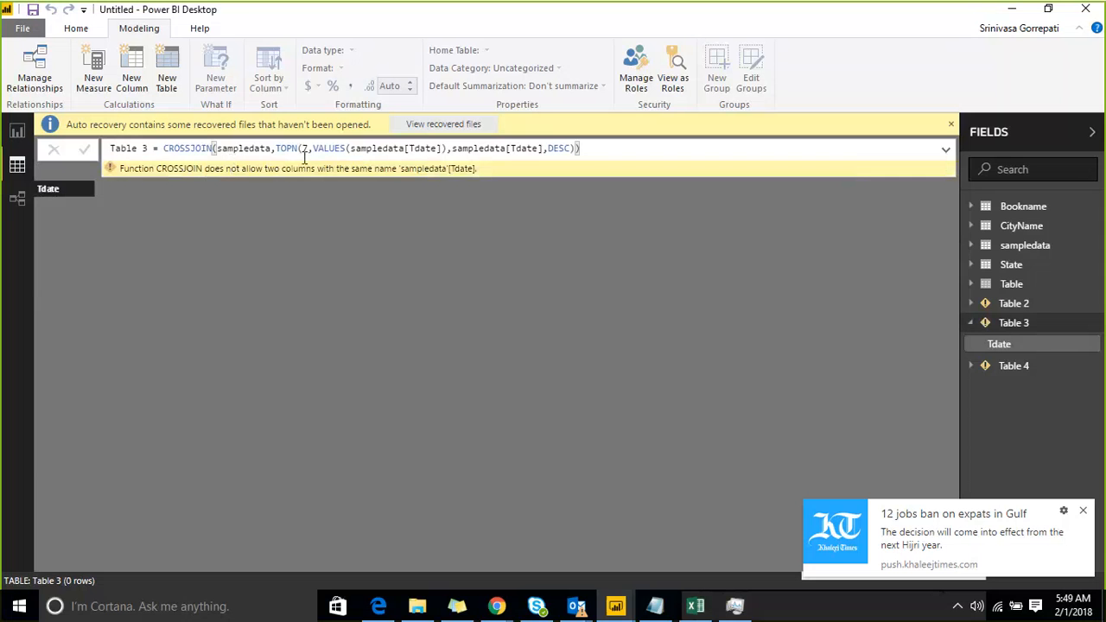
# Delete the sampledata argument from CROSSJOIN in Table 3's formula, keeping the comma before TOPN
pyautogui.click(277, 149)
pyautogui.press('Left')
pyautogui.press('BackSpace')
pyautogui.press('BackSpace')
pyautogui.press('BackSpace')
pyautogui.press('BackSpace')
pyautogui.press('BackSpace')
pyautogui.press('BackSpace')
pyautogui.press('BackSpace')
pyautogui.press('BackSpace')
pyautogui.press('BackSpace')
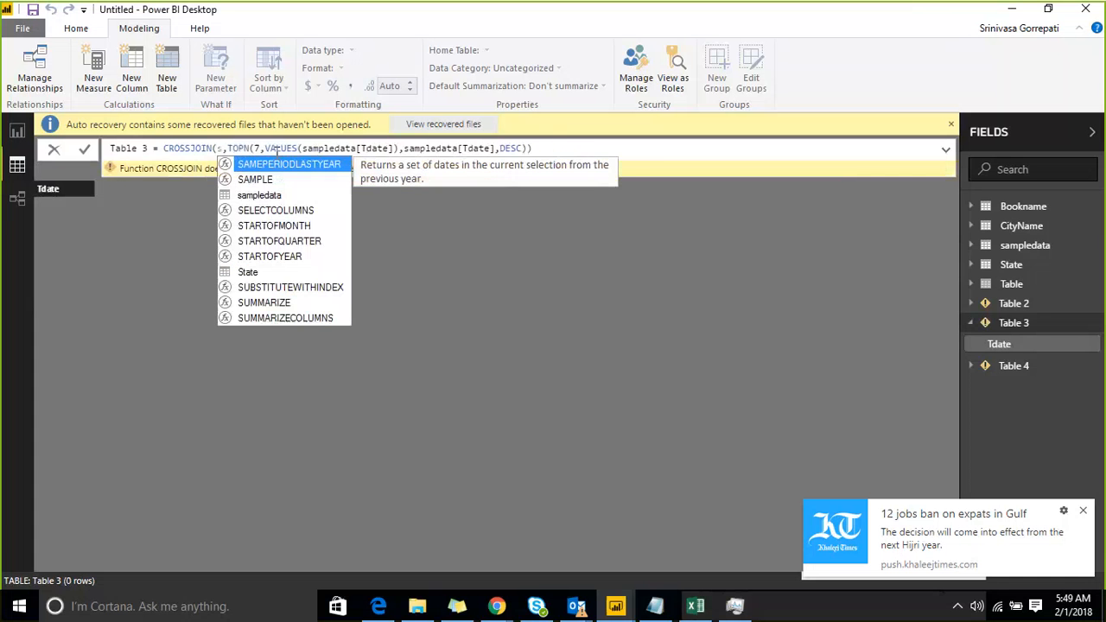
pyautogui.press('BackSpace')
pyautogui.press('Escape')
# Select the TOPN expression inside Table 3's CROSSJOIN, and open Table 2's formula
pyautogui.hotkey('shift', 'Right')
pyautogui.hotkey('shift', 'Right')
pyautogui.hotkey('shift', 'Right')
pyautogui.hotkey('shift', 'Right')
pyautogui.hotkey('shift', 'Right')
pyautogui.hotkey('shift', 'Right')
pyautogui.hotkey('shift', 'Right')
pyautogui.hotkey('shift', 'Right')
pyautogui.hotkey('shift', 'Right')
pyautogui.hotkey('shift', 'Right')
pyautogui.hotkey('shift', 'Right')
pyautogui.hotkey('shift', 'Right')
pyautogui.hotkey('shift', 'Right')
pyautogui.hotkey('shift', 'Right')
pyautogui.hotkey('shift', 'Right')
pyautogui.hotkey('shift', 'Right')
pyautogui.hotkey('shift', 'Right')
pyautogui.hotkey('shift', 'Right')
pyautogui.hotkey('shift', 'Right')
pyautogui.hotkey('shift', 'Right')
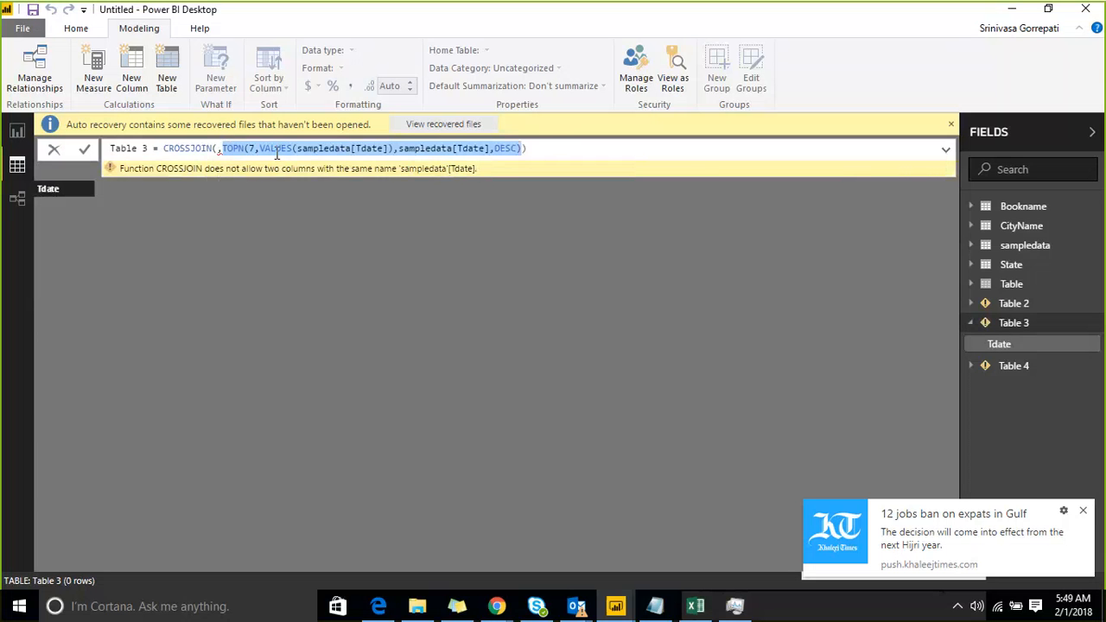
pyautogui.click(1013, 307)
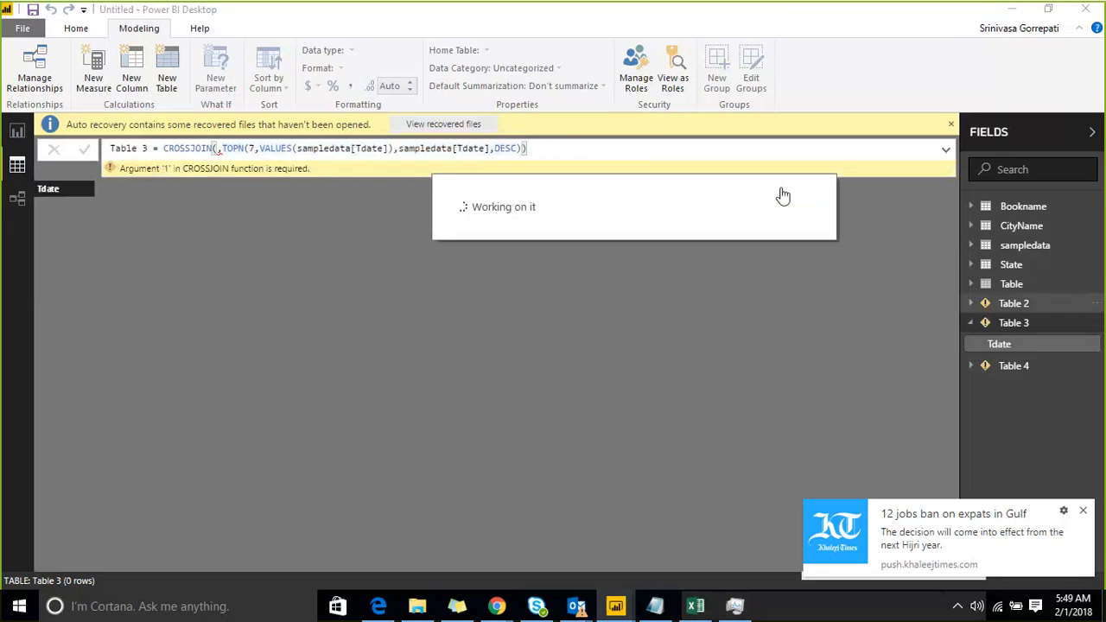
pyautogui.click(1023, 309)
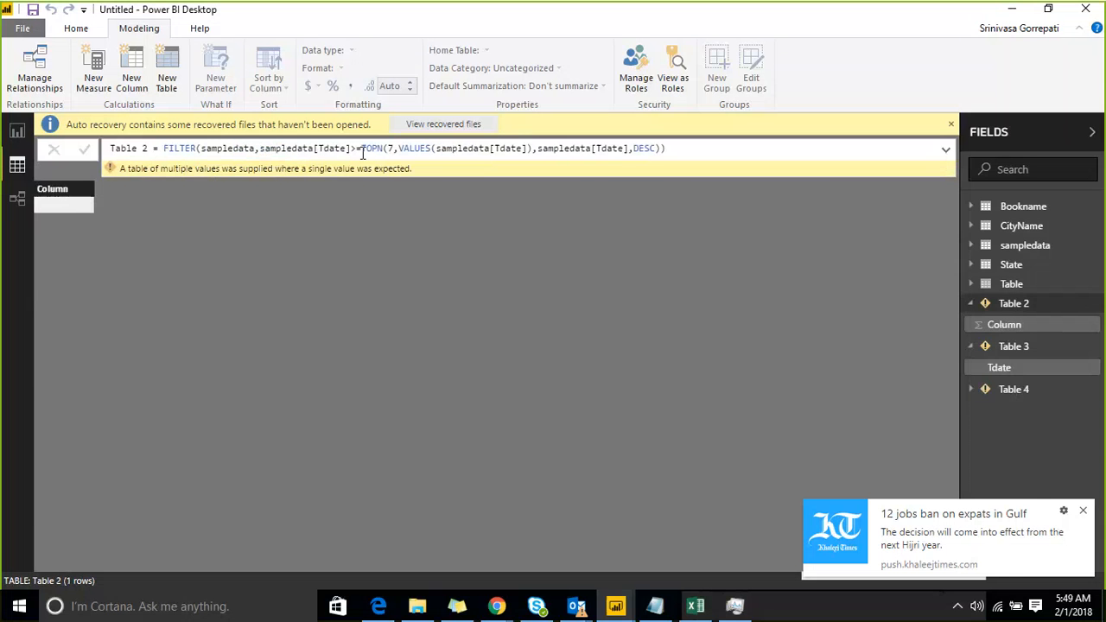
# Retype the closing parenthesis after the TOPN expression in Table 2's FILTER formula and commit the formula again
pyautogui.moveTo(362, 149); pyautogui.dragTo(658, 149)
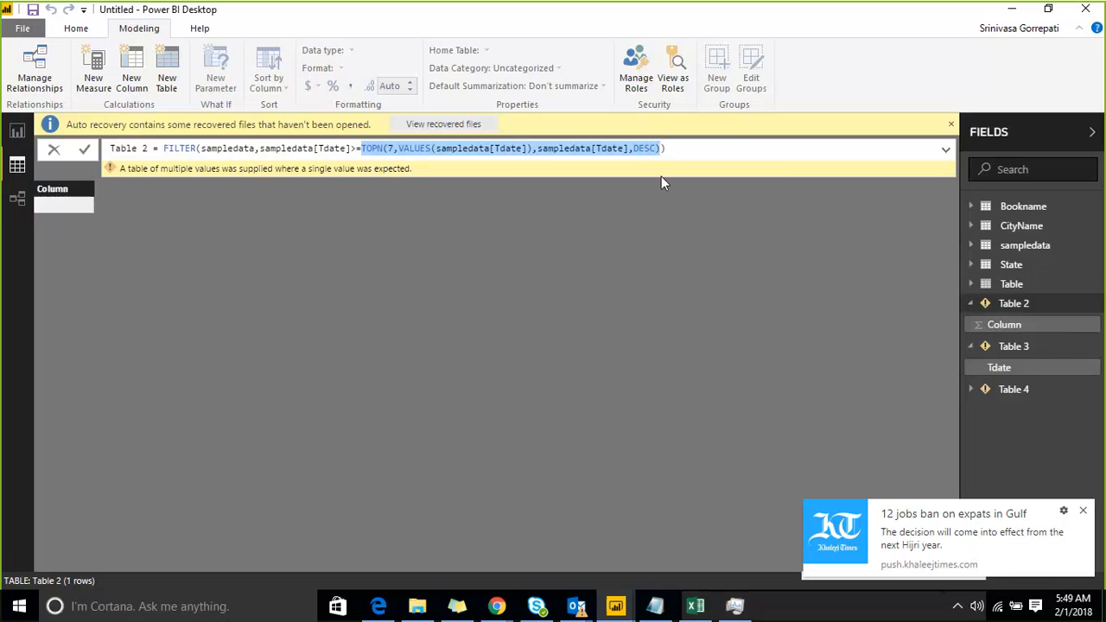
pyautogui.press('Right')
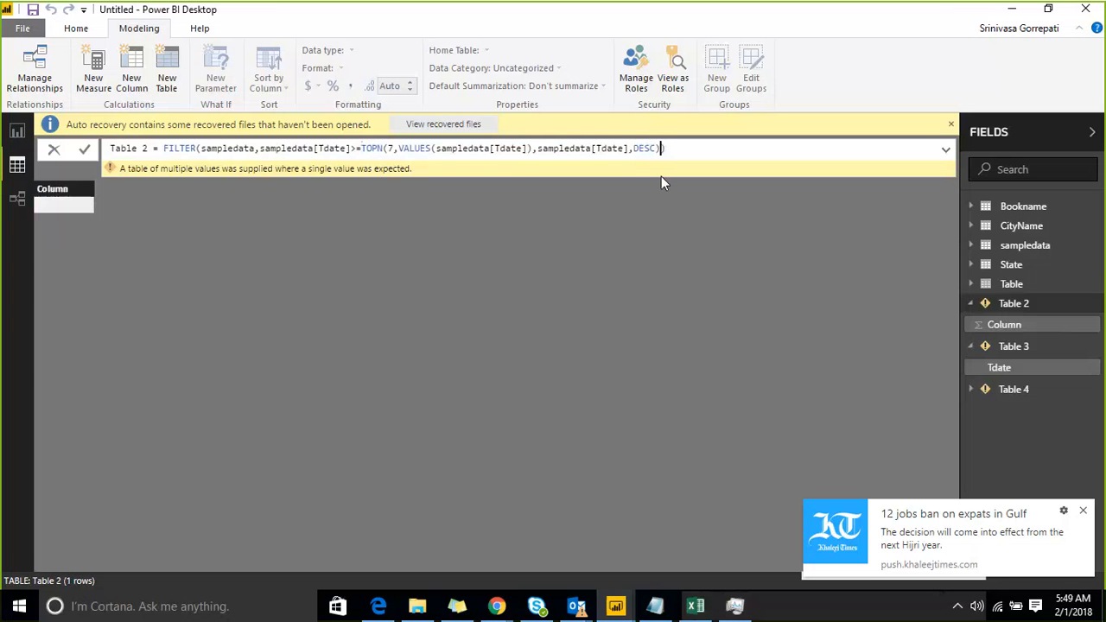
pyautogui.write(')')
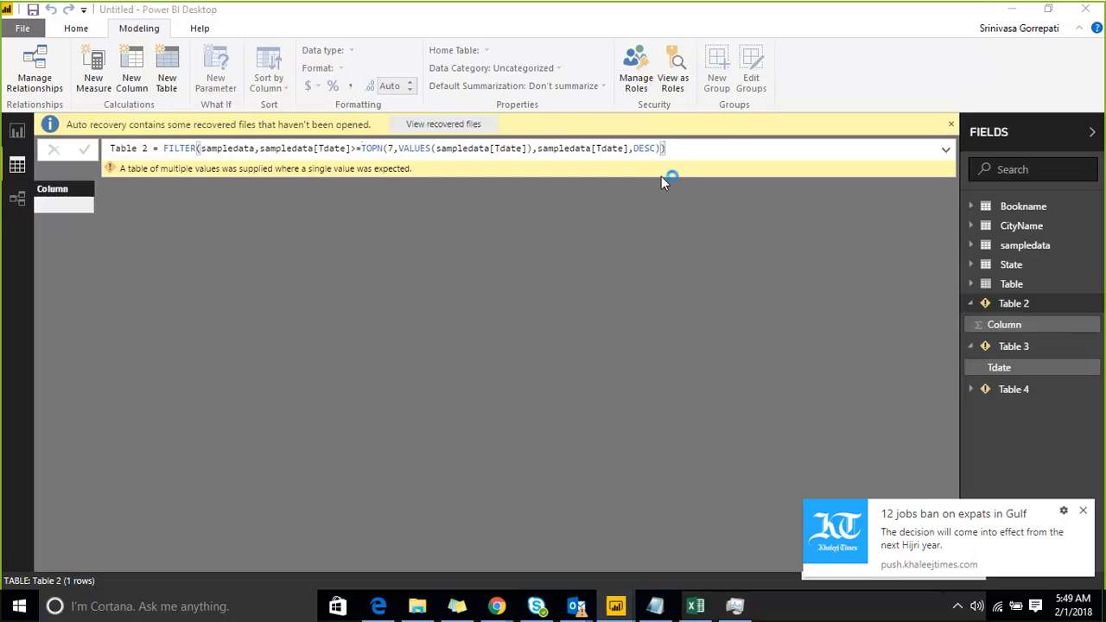
pyautogui.press('Return')
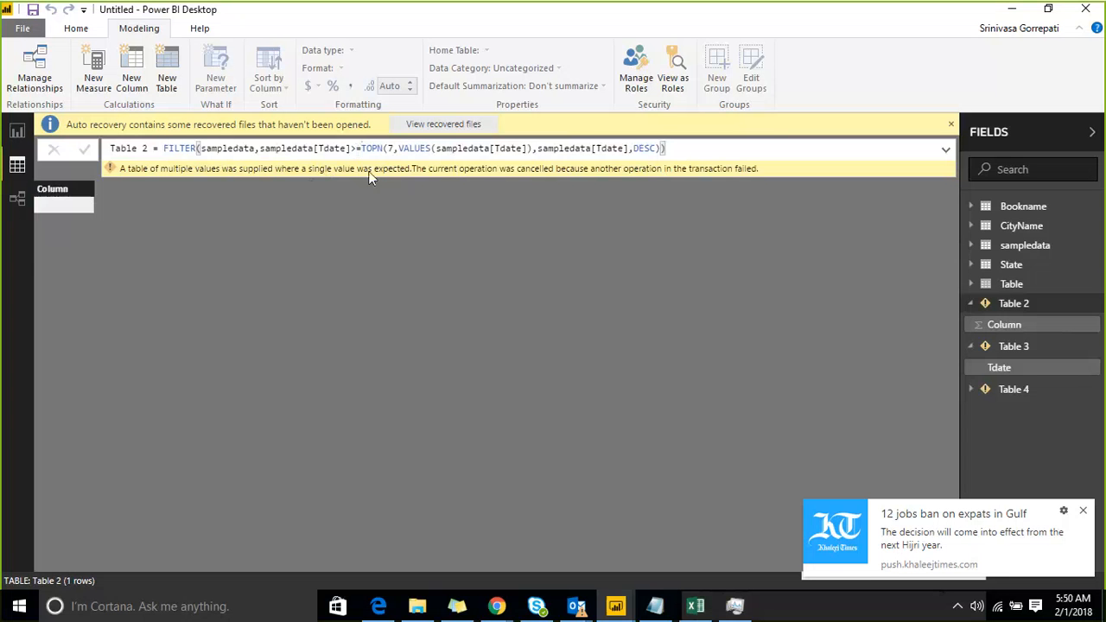
# Delete the sampledata[Tdate]>= comparison before TOPN in Table 2's FILTER formula
pyautogui.moveTo(361, 149); pyautogui.dragTo(265, 153)
pyautogui.hotkey('shift', 'End')
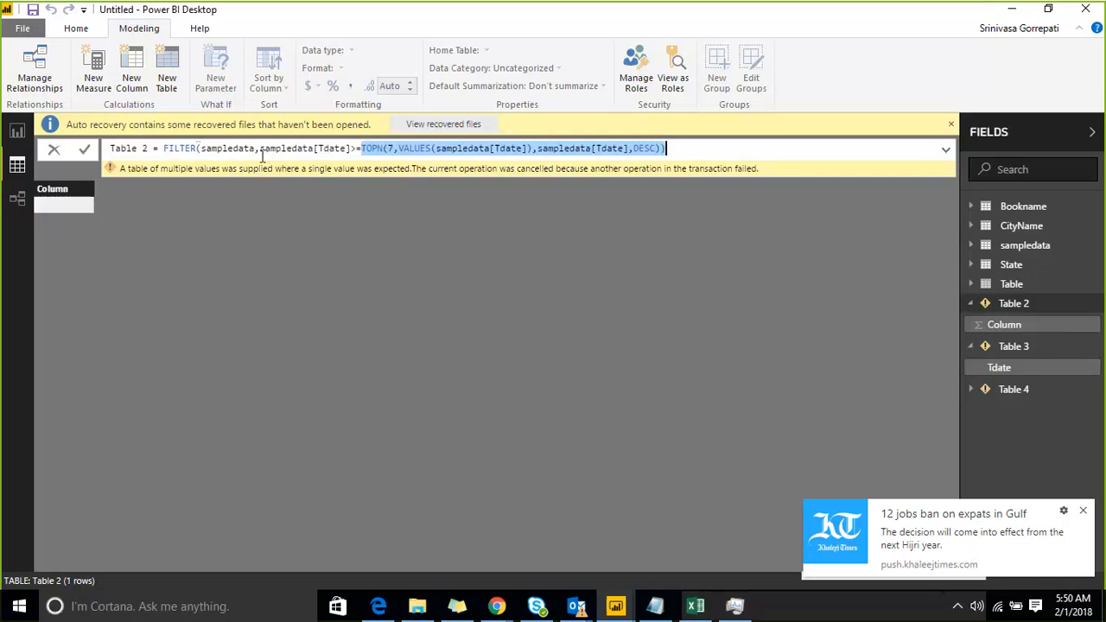
pyautogui.keyDown('shift'); pyautogui.click(262, 154); pyautogui.keyUp('shift')
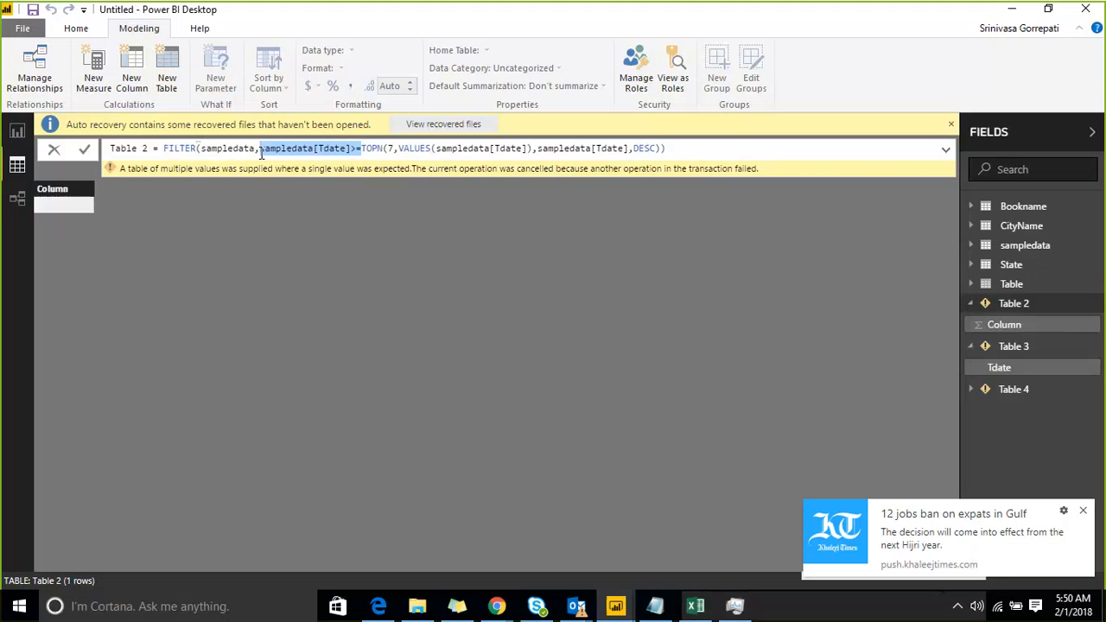
pyautogui.press('Delete')
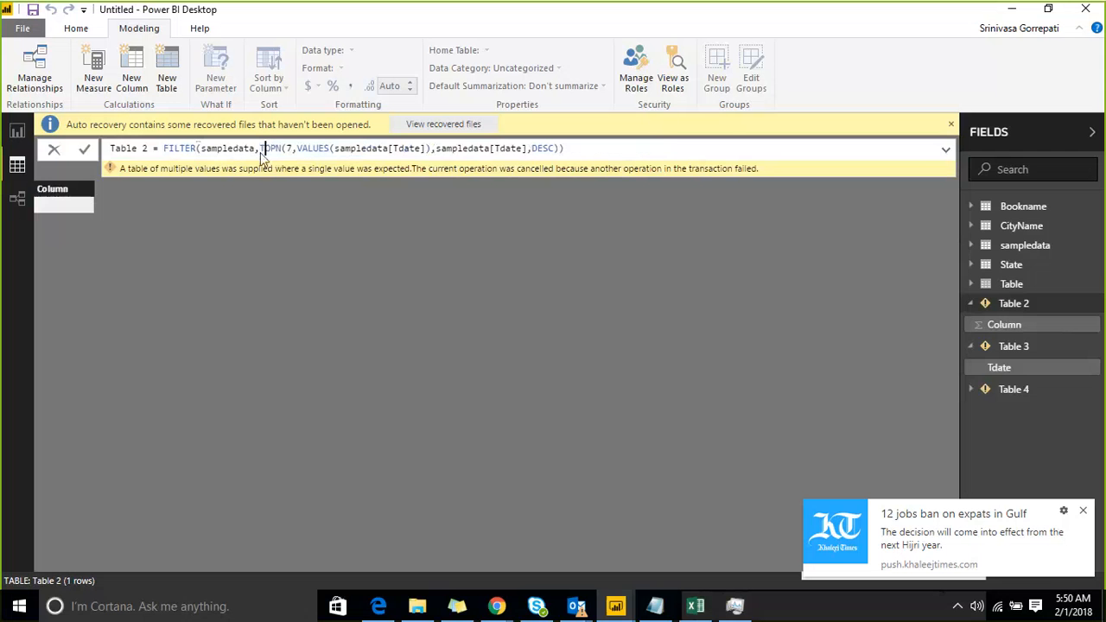
# Try comparing the TOPN expression with >=sampledata[Tdate] in Table 2's FILTER formula and commit it
pyautogui.press('Right')
pyautogui.press('Right')
pyautogui.press('Right')
pyautogui.press('Right')
pyautogui.press('Right')
pyautogui.press('Right')
pyautogui.press('Right')
pyautogui.press('Right')
pyautogui.press('Right')
pyautogui.press('Right')
pyautogui.press('Right')
pyautogui.press('Right')
pyautogui.press('Right')
pyautogui.press('Right')
pyautogui.press('Right')
pyautogui.press('Right')
pyautogui.press('Right')
pyautogui.press('Right')
pyautogui.press('Right')
pyautogui.press('Right')
pyautogui.press('Right')
pyautogui.press('Right')
pyautogui.press('Right')
pyautogui.press('Right')
pyautogui.press('Right')
pyautogui.press('Right')
pyautogui.press('Right')
pyautogui.press('Right')
pyautogui.press('Right')
pyautogui.press('Right')
pyautogui.press('Right')
pyautogui.press('Right')
pyautogui.press('Right')
pyautogui.press('Right')
pyautogui.press('Right')
pyautogui.press('Right')
pyautogui.press('Right')
pyautogui.press('Right')
pyautogui.press('Right')
pyautogui.press('Right')
pyautogui.press('Right')
pyautogui.press('Right')
pyautogui.write(')<=')
pyautogui.press('Left')
pyautogui.press('BackSpace')
pyautogui.press('Right')
pyautogui.hotkey('shift', 'Left')
pyautogui.write('>=sampledata[Tdate]>=')
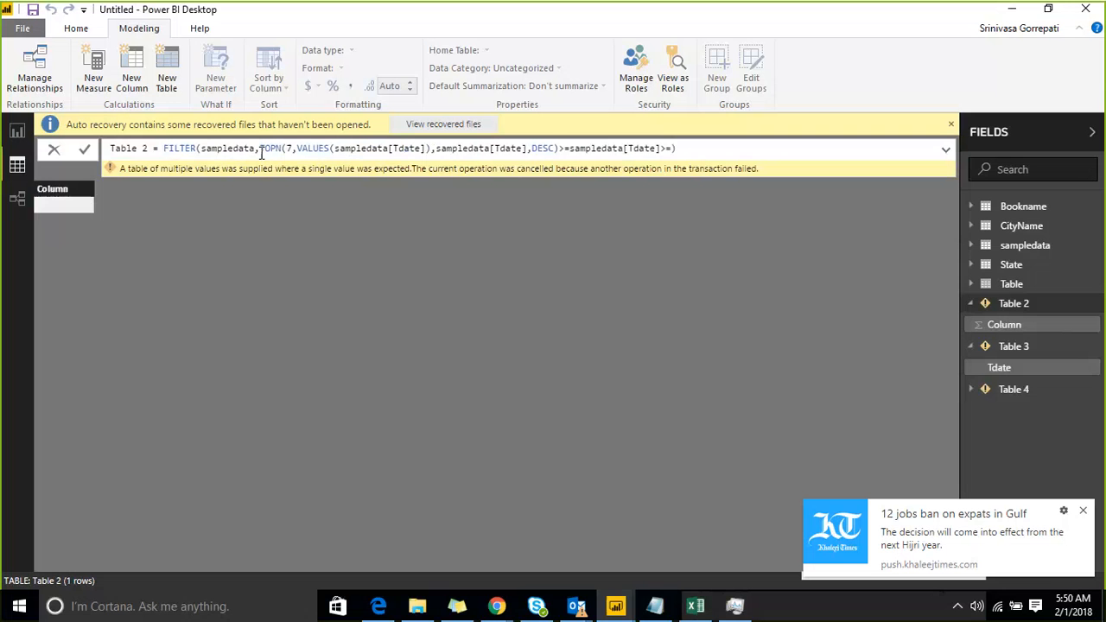
pyautogui.press('BackSpace')
pyautogui.press('BackSpace')
pyautogui.press('Right')
pyautogui.press('Return')
# Delete everything after the sampledata argument and its comma in Table 2's FILTER formula
pyautogui.click(261, 149)
pyautogui.hotkey('shift', 'End')
pyautogui.press('Delete')
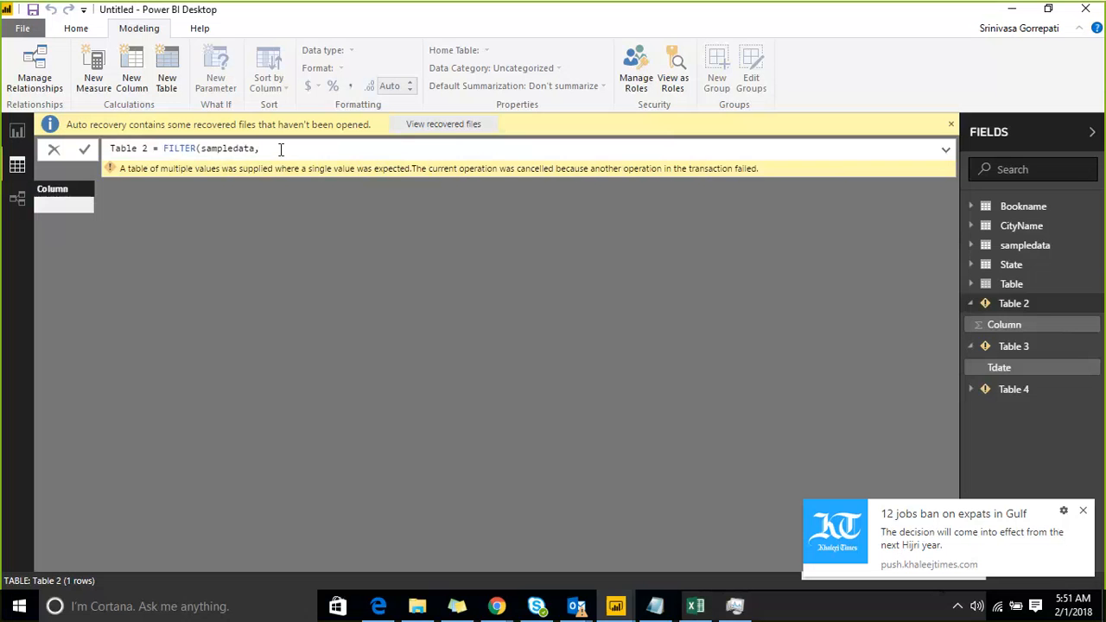
# Try VALUES(sampledata[Tdate]) in place of sampledata as the table argument of Table 2's FILTER formula
pyautogui.press('Left')
pyautogui.press('Left')
pyautogui.press('Left')
pyautogui.press('Left')
pyautogui.press('Left')
pyautogui.press('Left')
pyautogui.press('Left')
pyautogui.press('Left')
pyautogui.hotkey('shift', 'Right')
pyautogui.hotkey('shift', 'Right')
pyautogui.hotkey('shift', 'Right')
pyautogui.hotkey('shift', 'Right')
pyautogui.hotkey('shift', 'Right')
pyautogui.hotkey('shift', 'Right')
pyautogui.hotkey('shift', 'Right')
pyautogui.hotkey('shift', 'Right')
pyautogui.hotkey('shift', 'Right')
pyautogui.hotkey('shift', 'Right')
pyautogui.hotkey('shift', 'Left')
pyautogui.write('VALUES(')
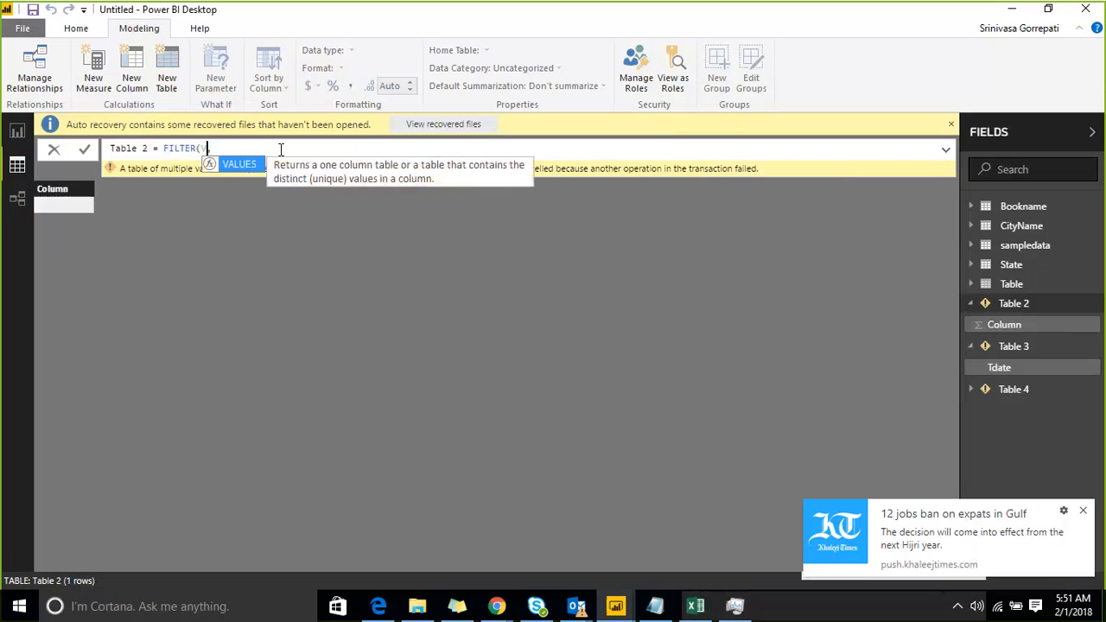
pyautogui.write('sampledata[Tdate]')
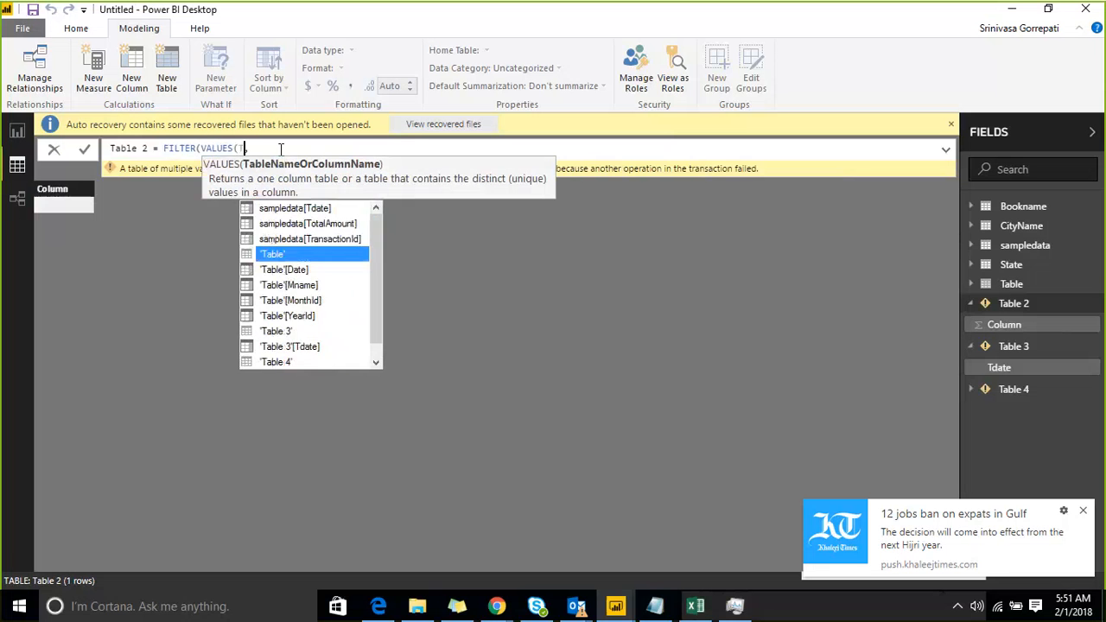
pyautogui.press('Tab')
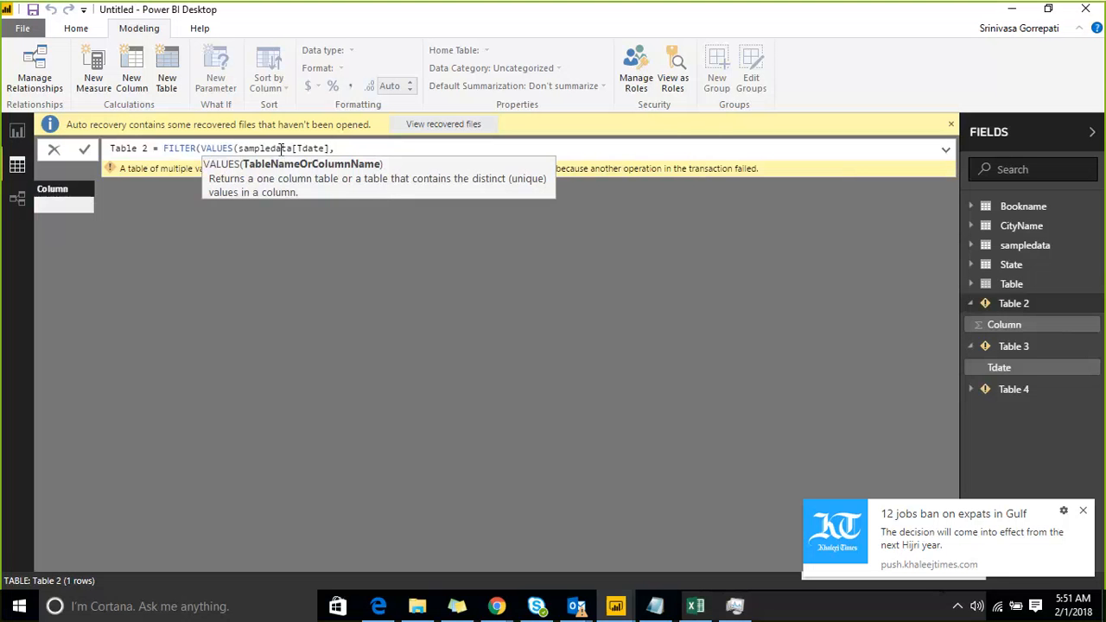
pyautogui.press('Left')
pyautogui.write(')')
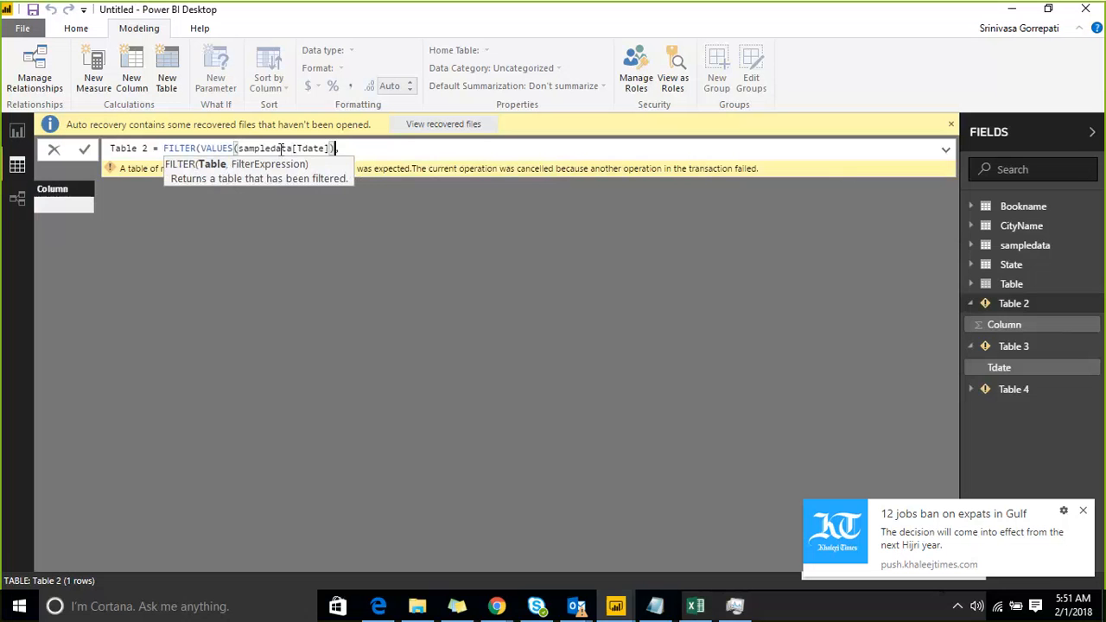
pyautogui.press('Right')
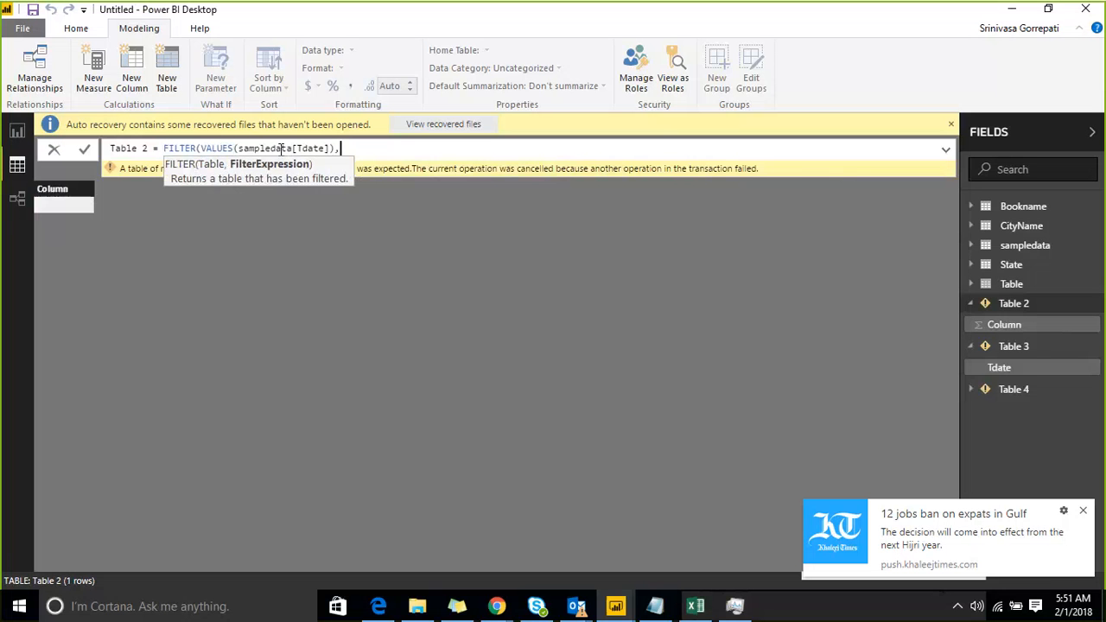
# Remove the VALUES expression from Table 2's FILTER formula and enter sampledata as the table argument again
pyautogui.press('BackSpace')
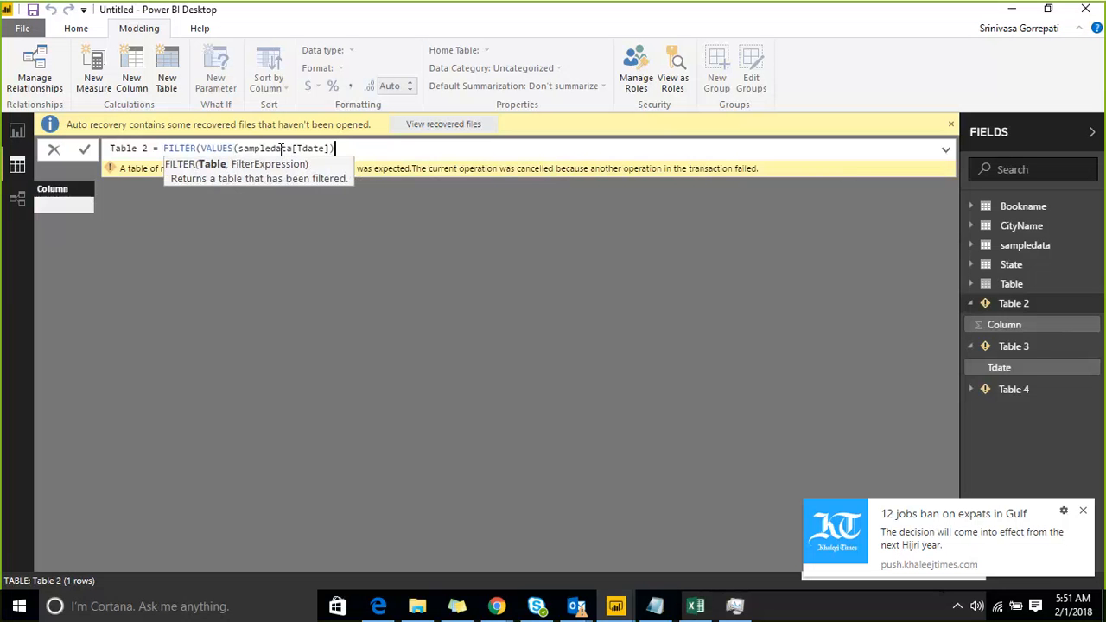
pyautogui.press('BackSpace')
pyautogui.press('BackSpace')
pyautogui.press('BackSpace')
pyautogui.press('BackSpace')
pyautogui.press('BackSpace')
pyautogui.press('BackSpace')
pyautogui.press('BackSpace')
pyautogui.press('BackSpace')
pyautogui.press('BackSpace')
pyautogui.press('BackSpace')
pyautogui.press('BackSpace')
pyautogui.press('BackSpace')
pyautogui.press('BackSpace')
pyautogui.press('BackSpace')
pyautogui.press('BackSpace')
pyautogui.press('BackSpace')
pyautogui.press('BackSpace')
pyautogui.press('BackSpace')
pyautogui.press('BackSpace')
pyautogui.press('BackSpace')
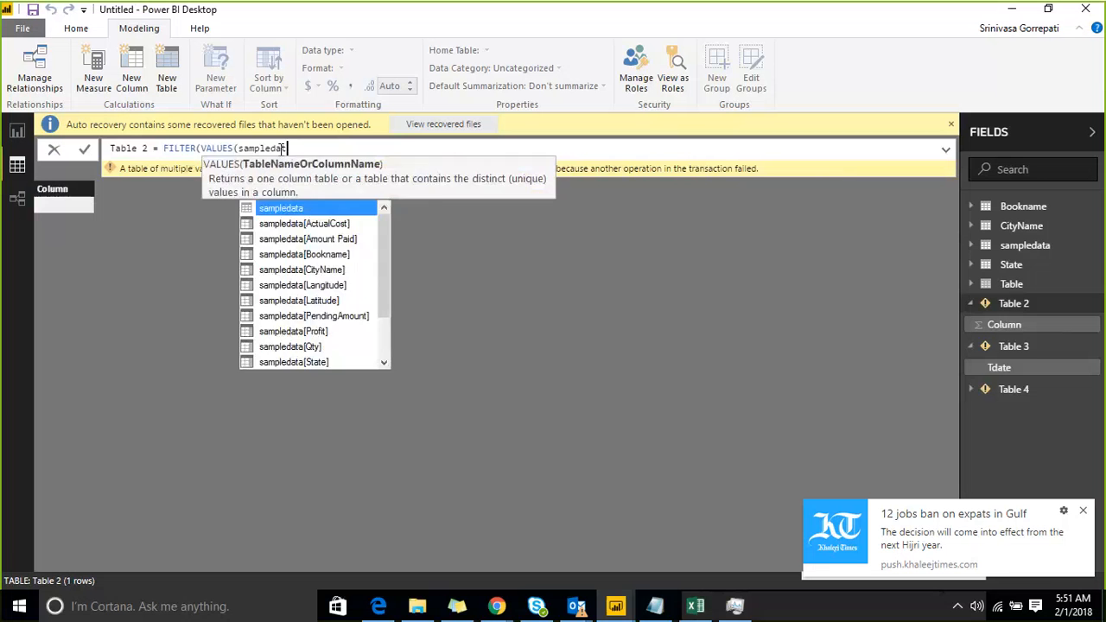
pyautogui.write('am')
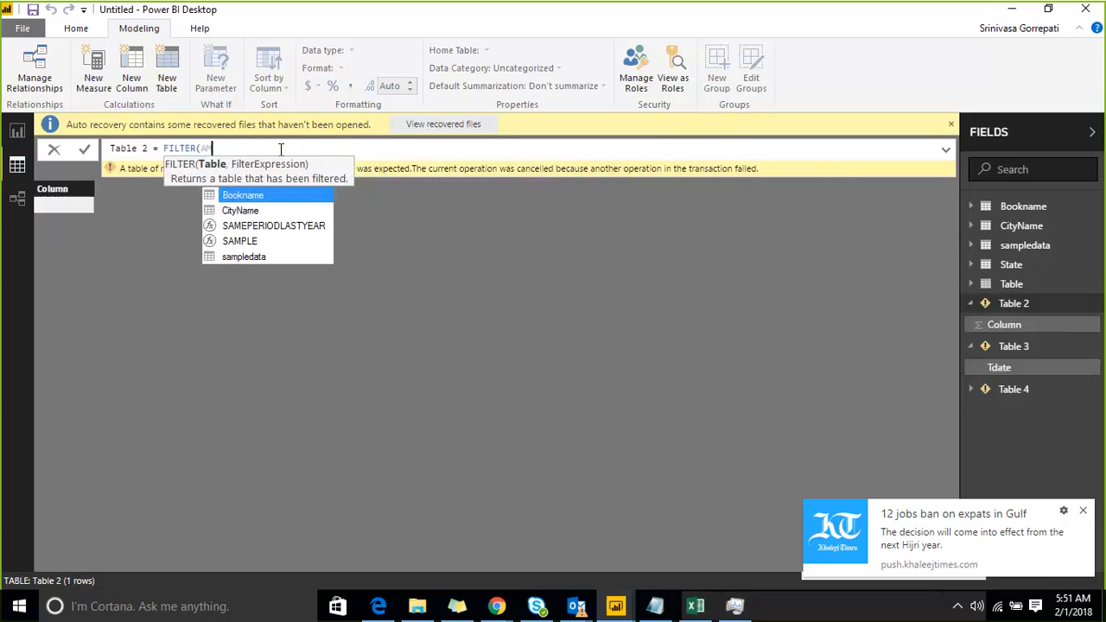
pyautogui.press('Down')
pyautogui.press('Down')
pyautogui.press('Down')
pyautogui.press('Down')
pyautogui.press('Tab')
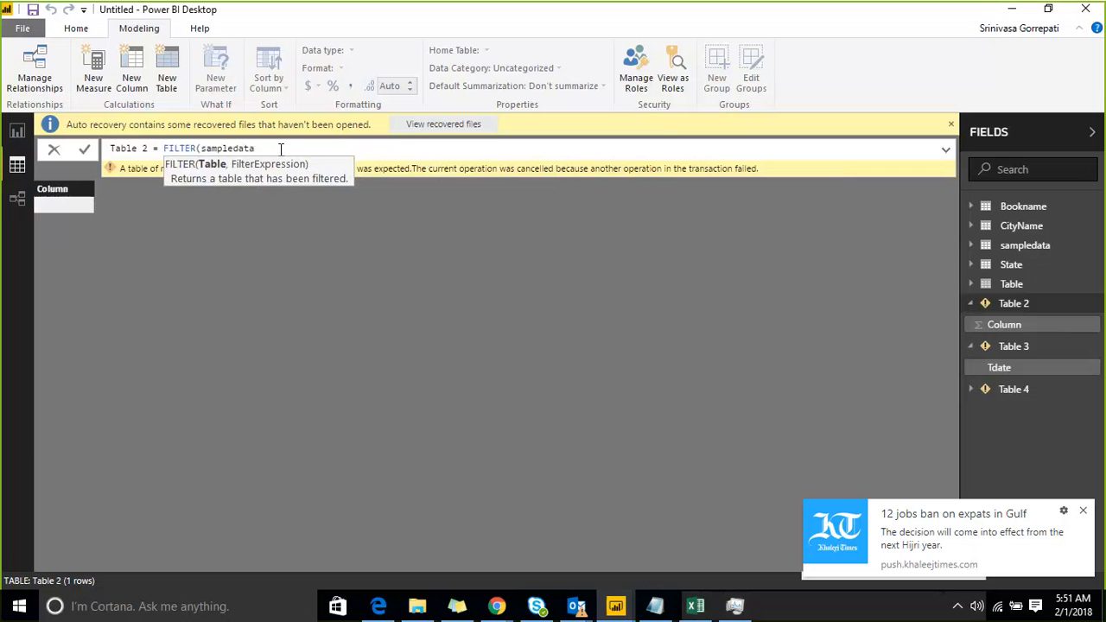
# Add DATEADD(sampledata[Tdate],-7,DAY) as the filter expression in Table 2's FILTER formula
pyautogui.write(',DAT')
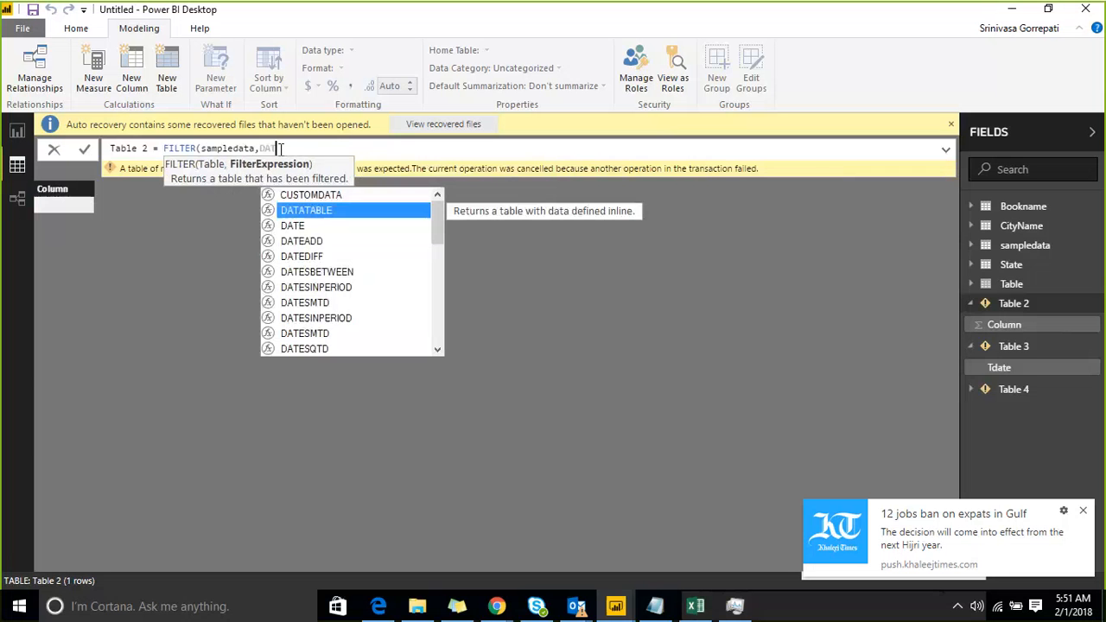
pyautogui.press('Down')
pyautogui.press('Down')
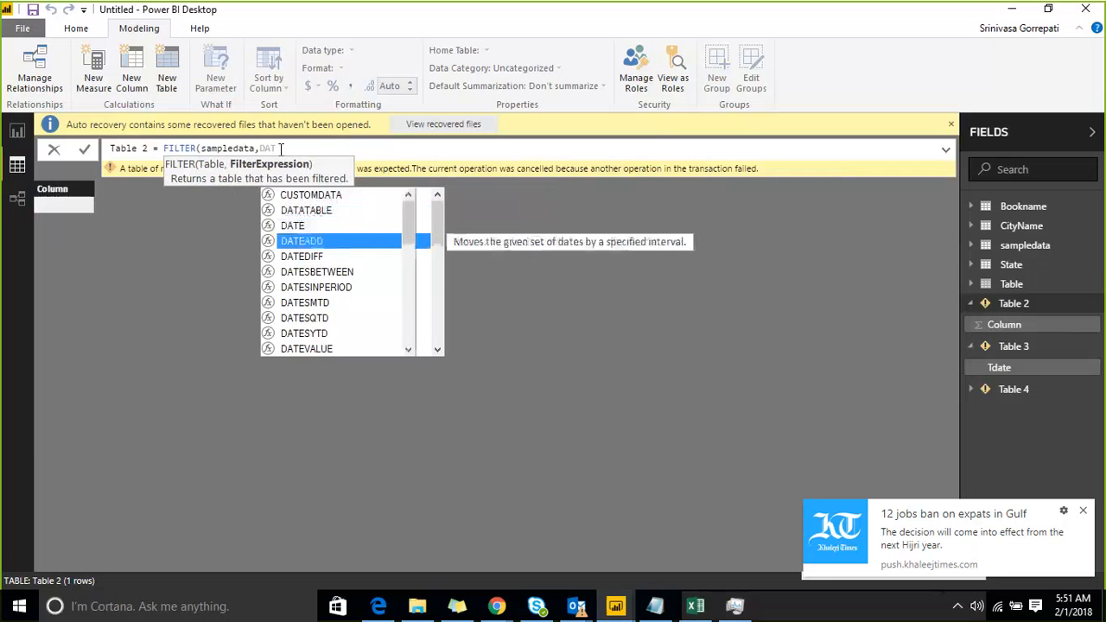
pyautogui.press('Tab')
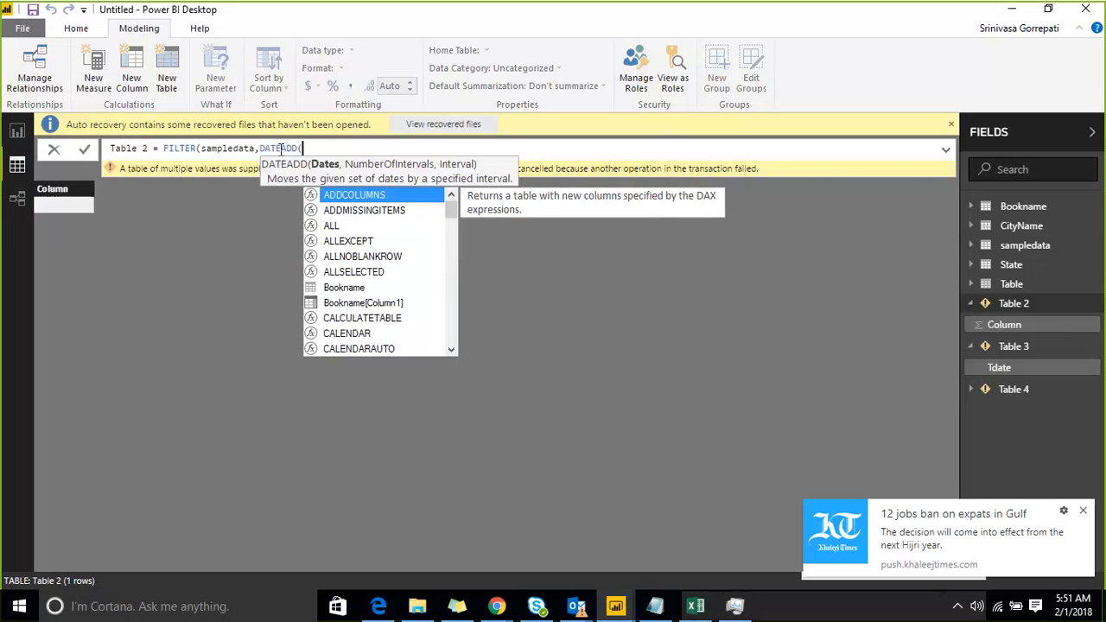
pyautogui.write('tdate')
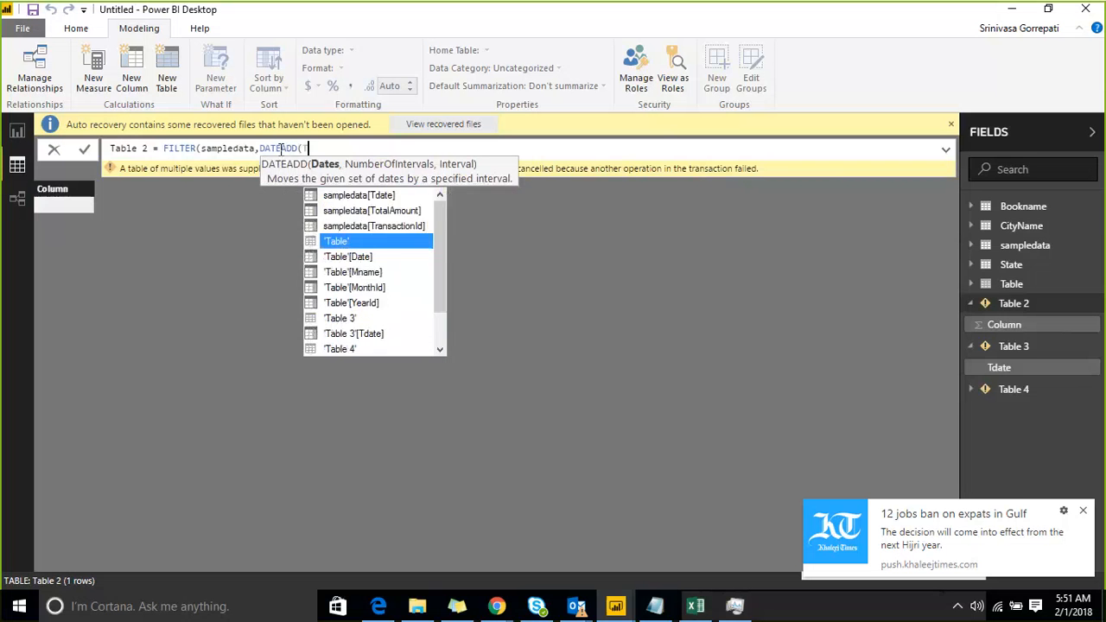
pyautogui.press('Tab')
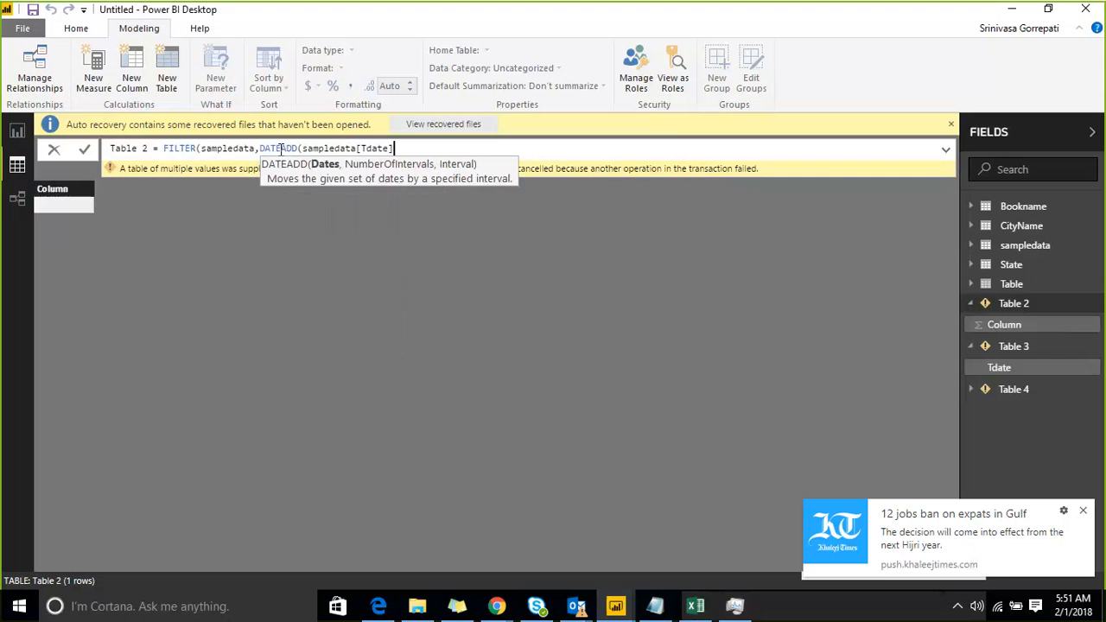
pyautogui.write(',')
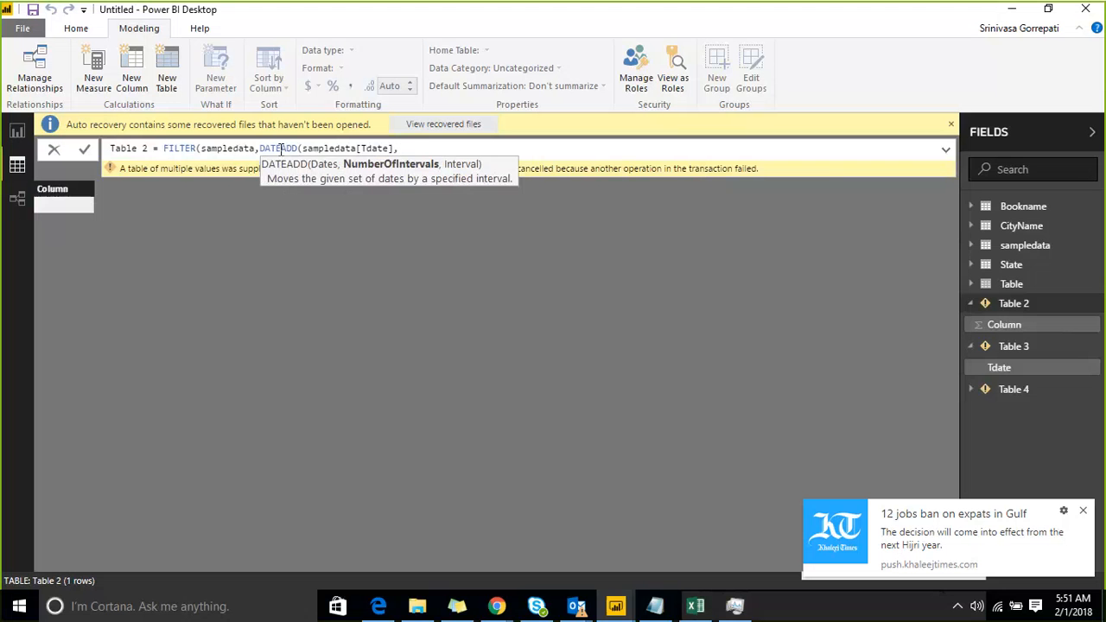
pyautogui.write('-7,')
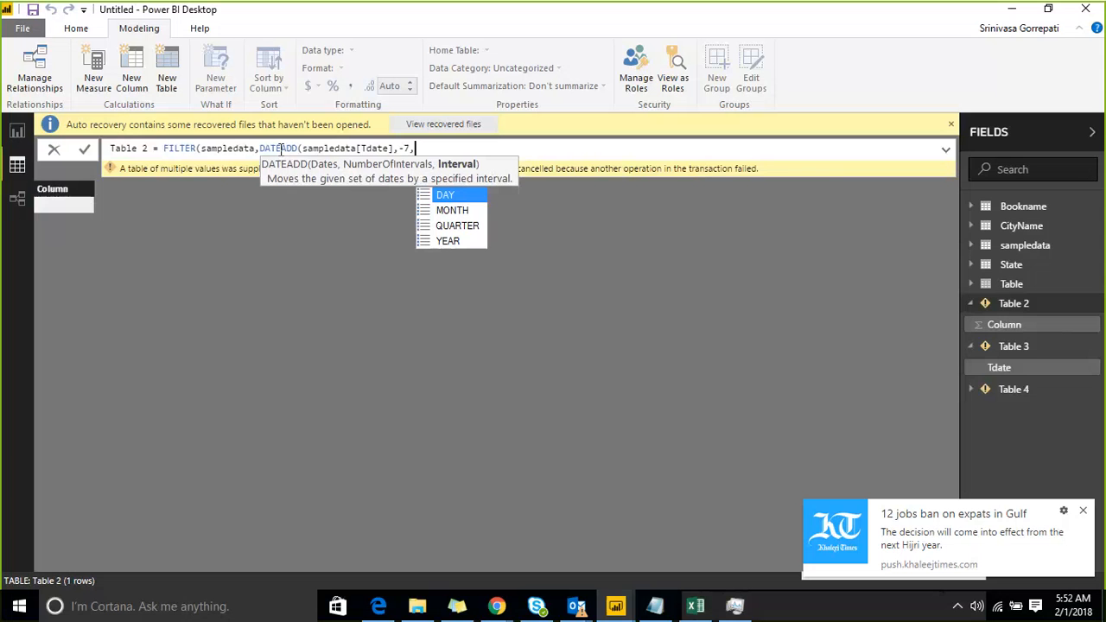
pyautogui.write('DA')
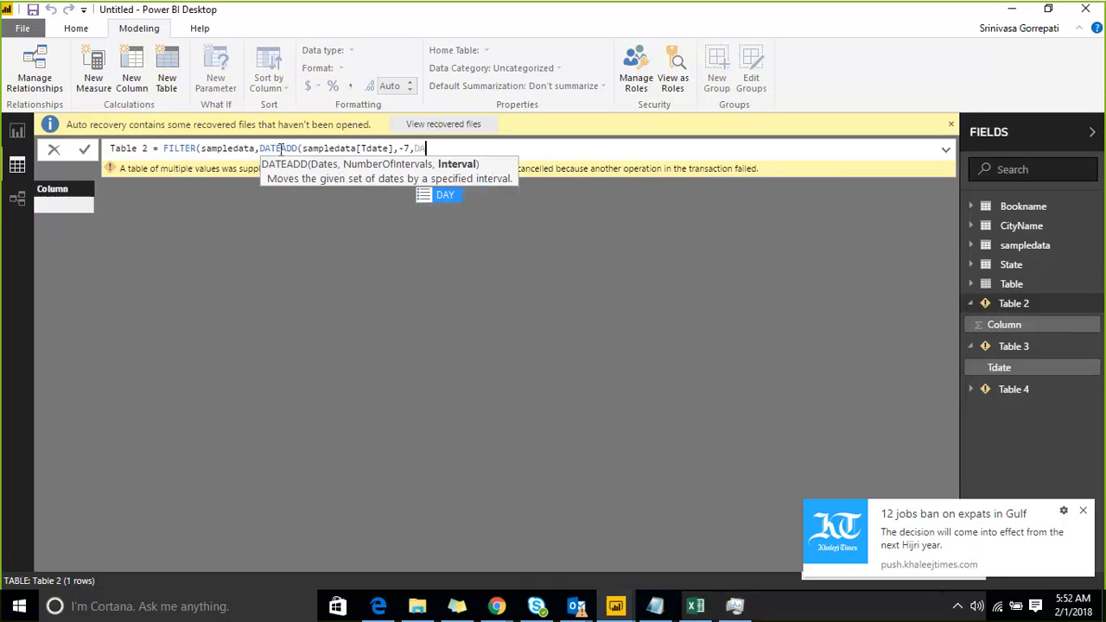
pyautogui.press('Tab')
pyautogui.write(')')
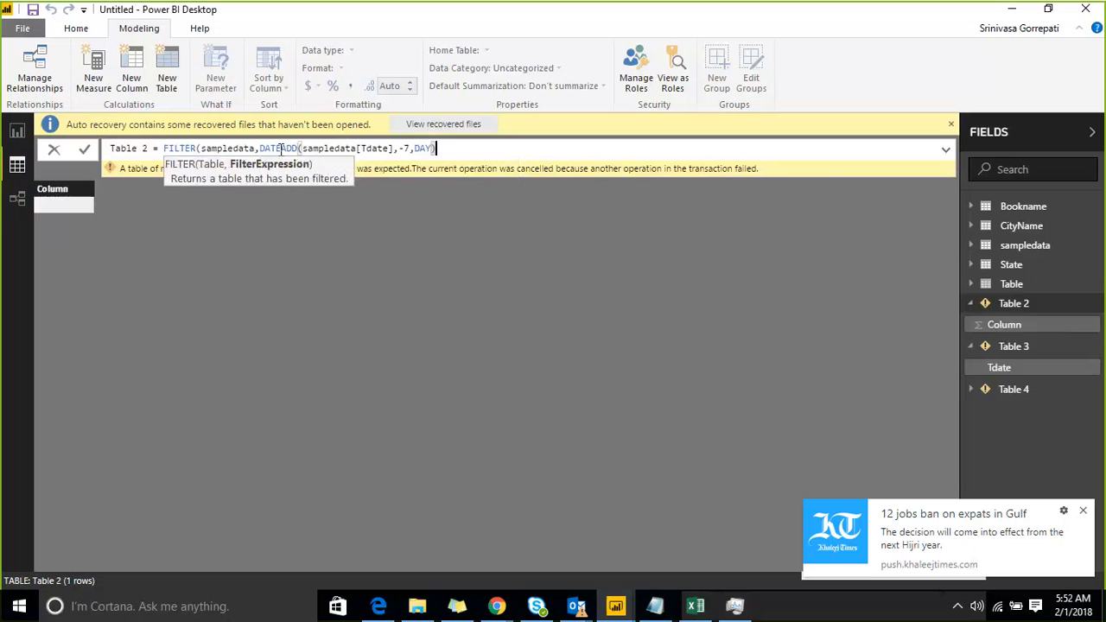
# Complete Table 2's filter condition with >sampledata[Tdate] after DATEADD, close the formula and commit it
pyautogui.write('>TDA')
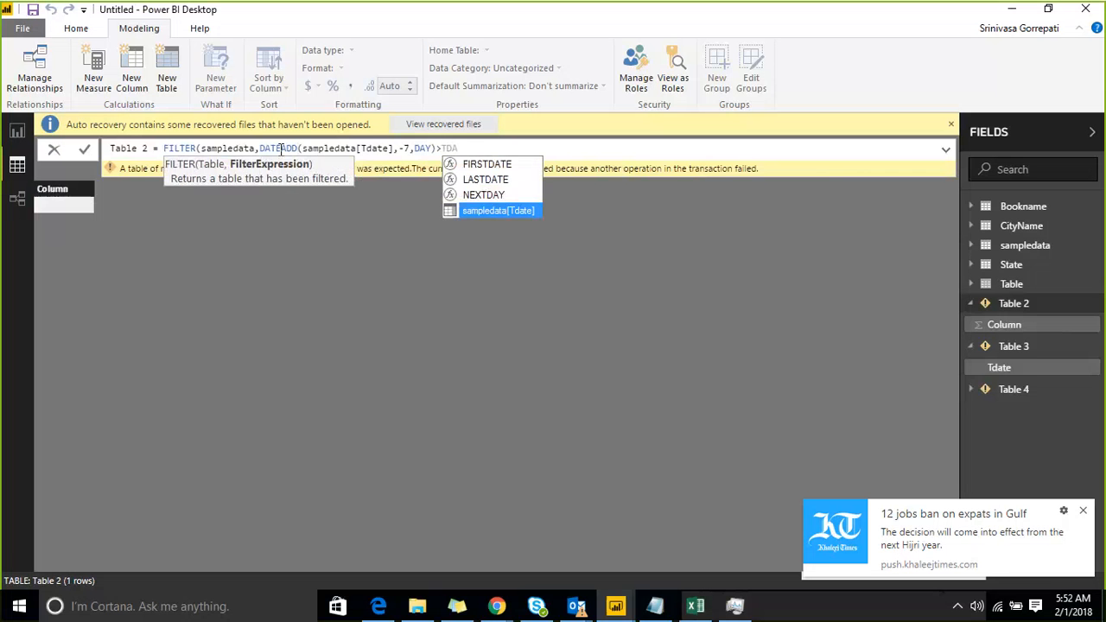
pyautogui.press('Tab')
pyautogui.write(')')
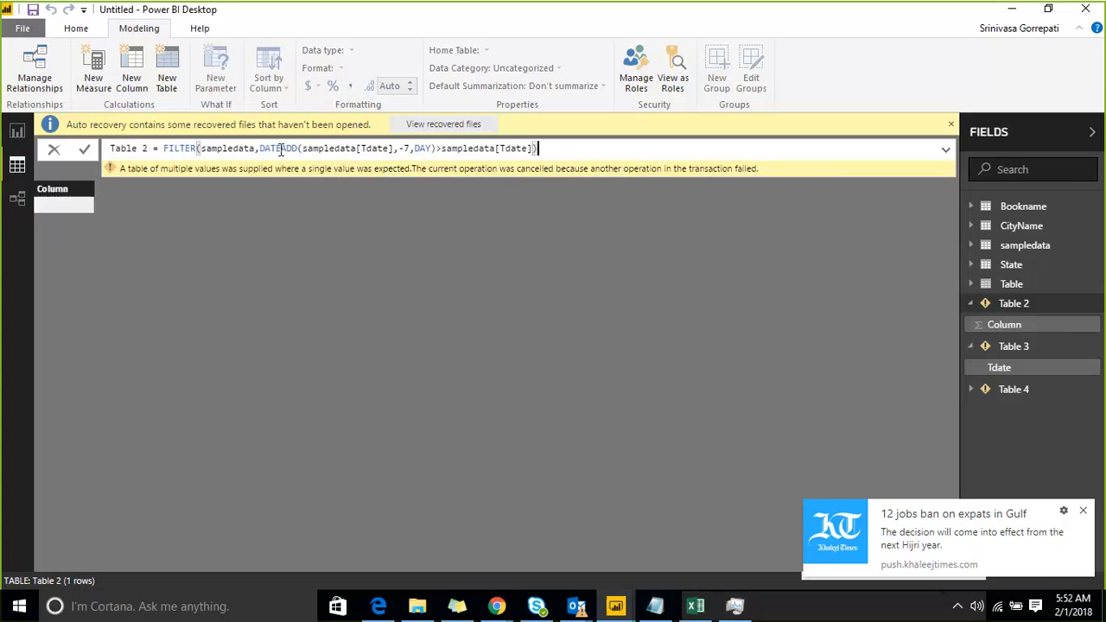
pyautogui.press('Return')
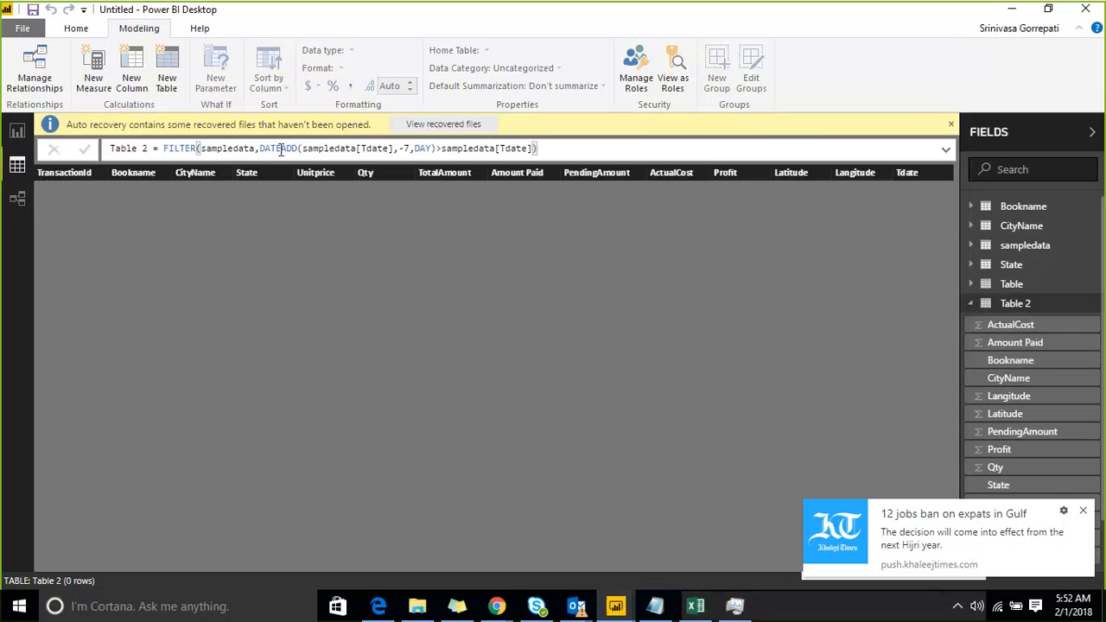
# Change the comparison operator in Table 2's filter condition to >= and commit the formula
pyautogui.click(441, 148)
pyautogui.write('=')
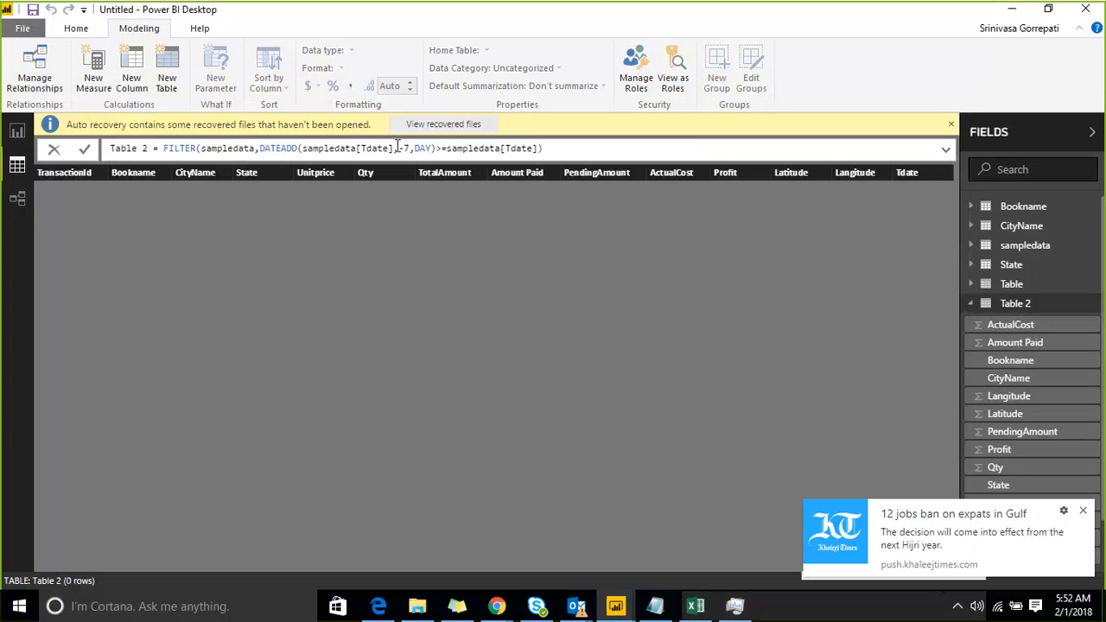
pyautogui.press('End')
pyautogui.press('Return')
# Copy the DATEADD expression from Table 2's formula and paste it into a new measure in the sampledata table
pyautogui.moveTo(260, 147); pyautogui.dragTo(440, 152)
pyautogui.hotkey('ctrl', 'c')
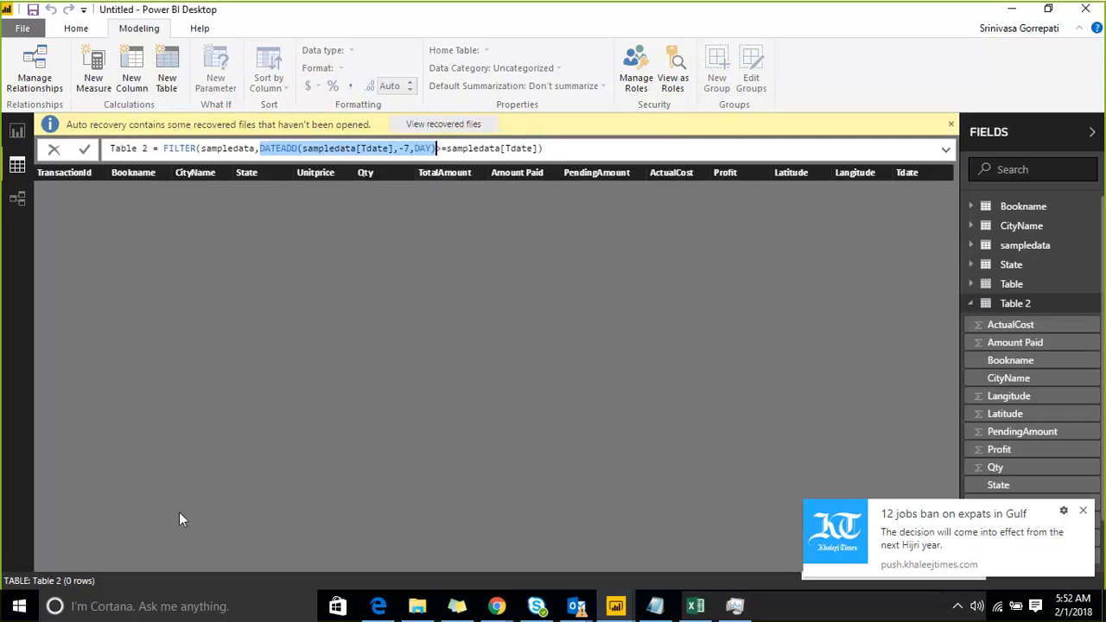
pyautogui.click(818, 272)
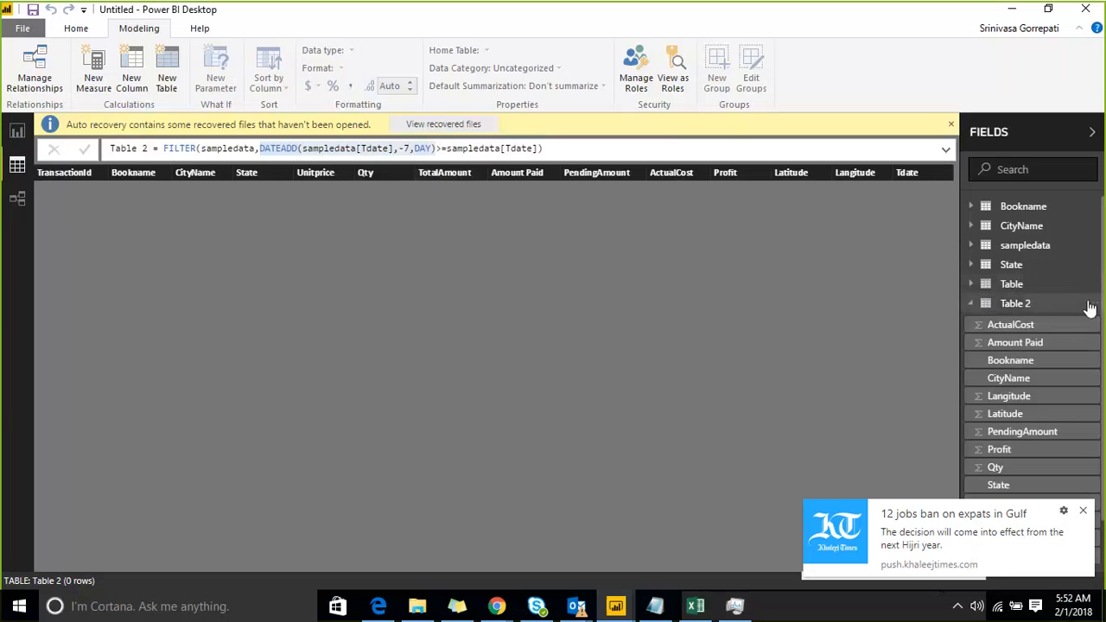
pyautogui.click(1092, 251)
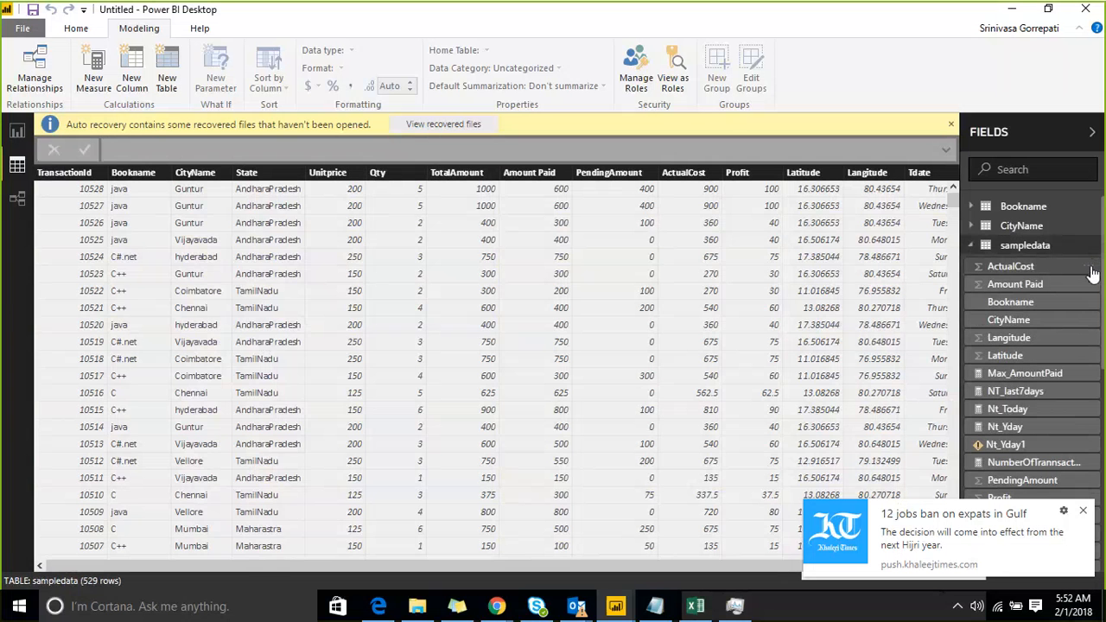
pyautogui.rightClick(1095, 251)
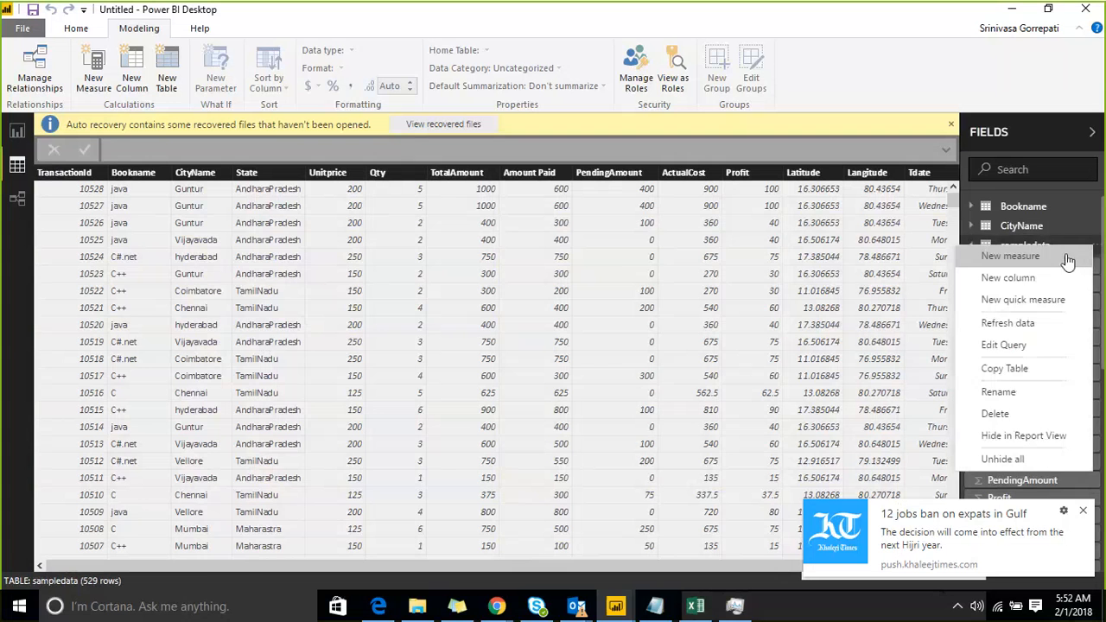
pyautogui.press('Escape')
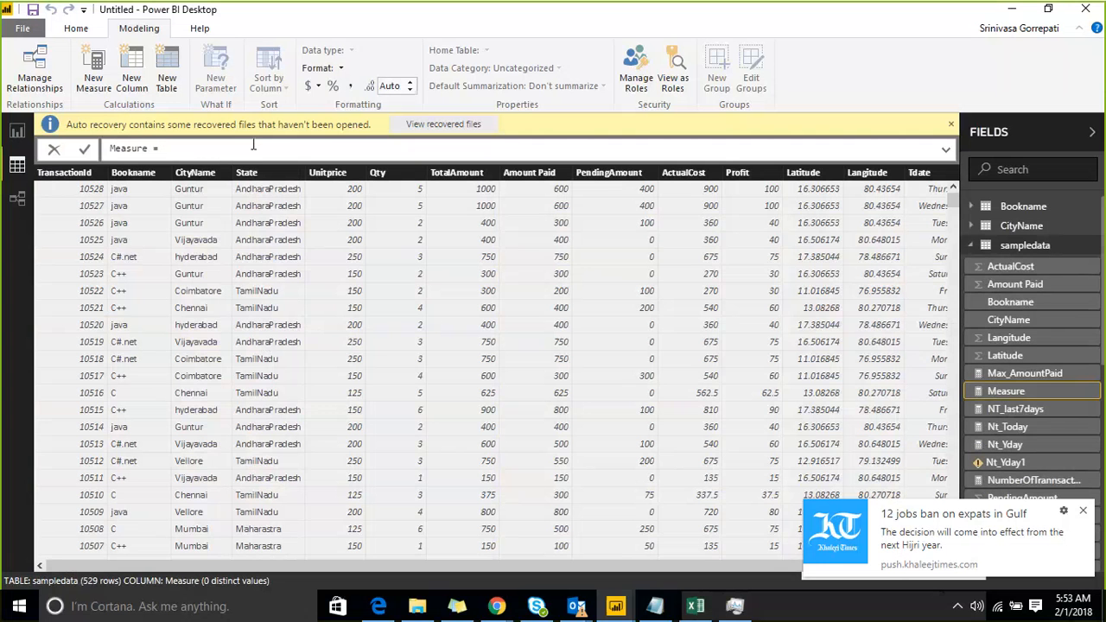
pyautogui.hotkey('ctrl', 'v')
# Try TODAY() in place of sampledata[Tdate] as the dates argument of the measure's DATEADD function
pyautogui.press('Left')
pyautogui.press('Left')
pyautogui.press('Left')
pyautogui.press('Left')
pyautogui.press('Left')
pyautogui.press('Left')
pyautogui.press('Left')
pyautogui.press('Left')
pyautogui.press('Left')
pyautogui.press('Left')
pyautogui.press('Left')
pyautogui.press('Left')
pyautogui.press('Left')
pyautogui.press('Left')
pyautogui.press('Left')
pyautogui.press('Left')
pyautogui.press('Left')
pyautogui.press('Left')
pyautogui.press('Left')
pyautogui.press('Left')
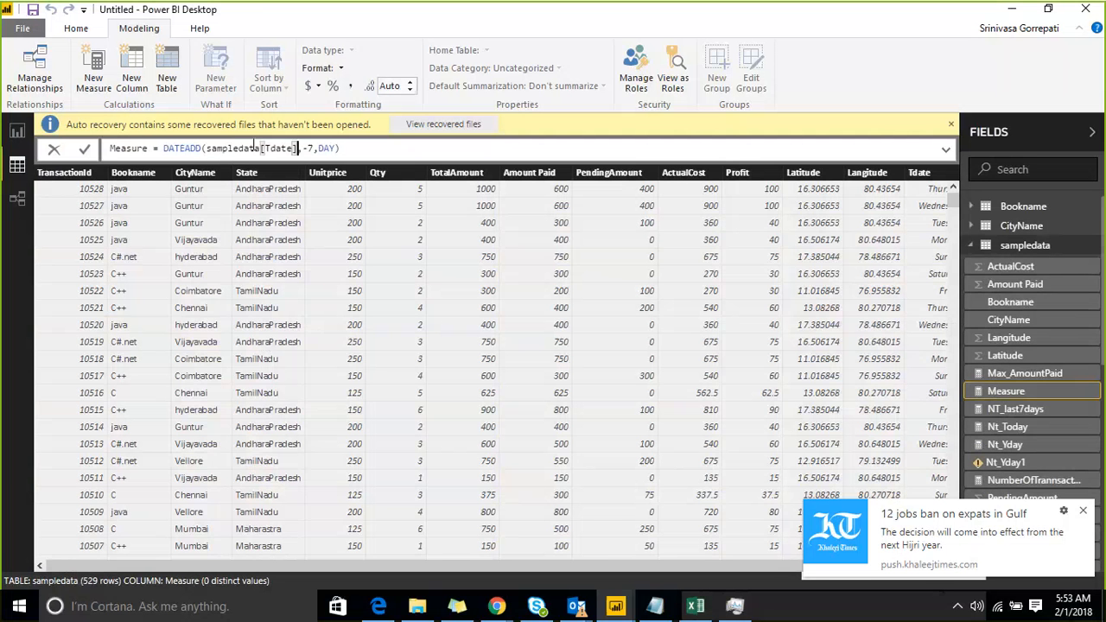
pyautogui.hotkey('ctrl', 'Left')
pyautogui.hotkey('ctrl', 'shift', 'Right')
pyautogui.hotkey('ctrl', 'shift', 'Right')
pyautogui.hotkey('ctrl', 'shift', 'Right')
pyautogui.hotkey('ctrl', 'shift', 'Left')
pyautogui.hotkey('shift', 'Right')
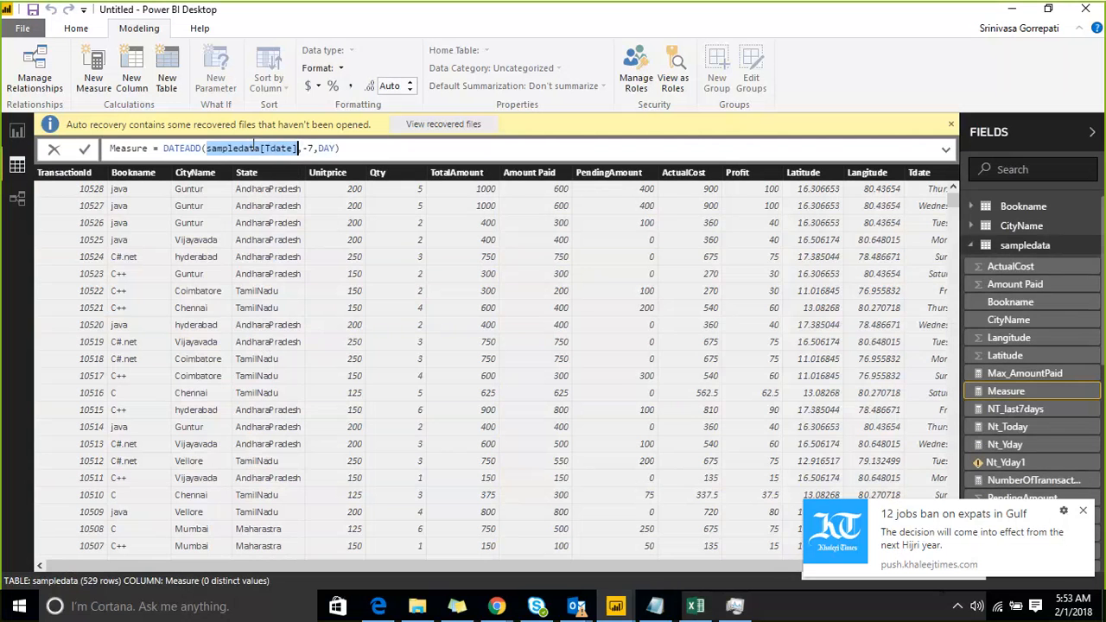
pyautogui.write('Ge')
pyautogui.press('BackSpace')
pyautogui.press('BackSpace')
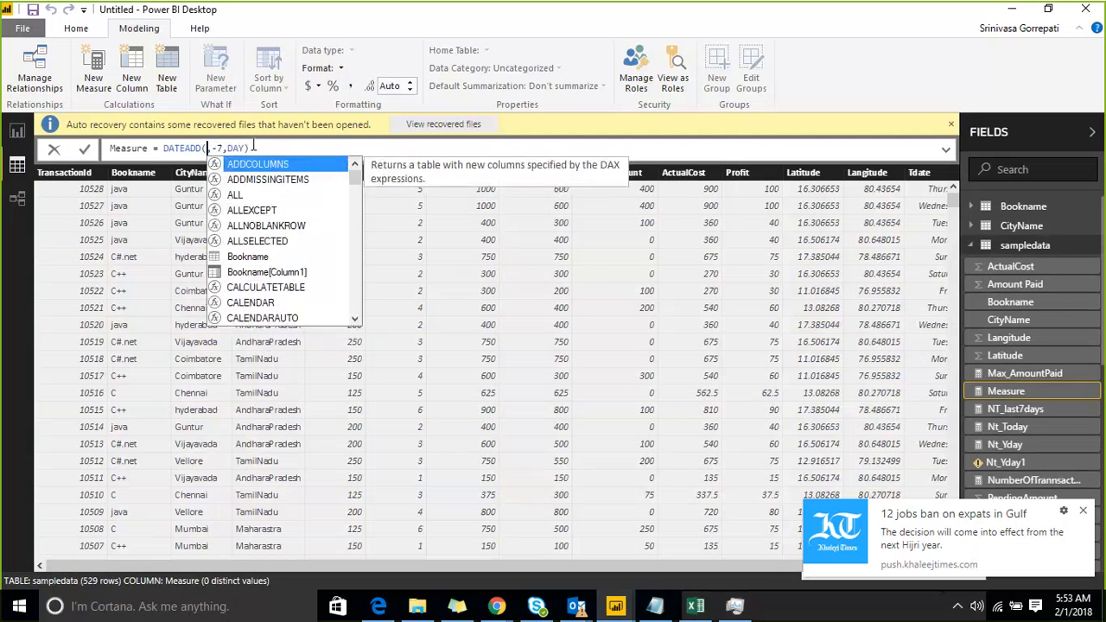
pyautogui.write('TO')
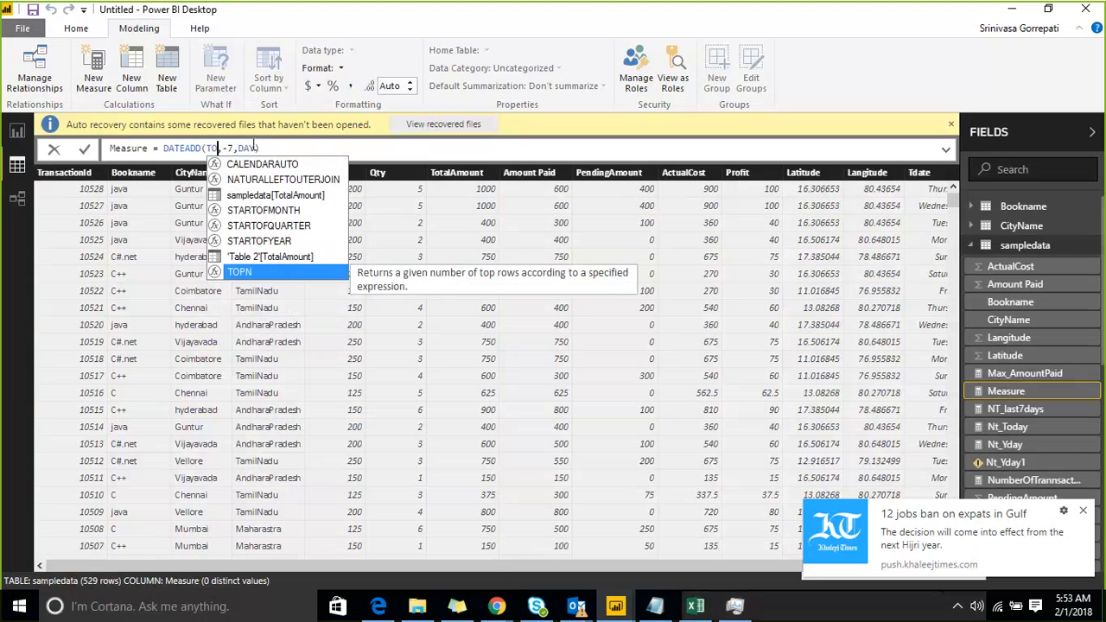
pyautogui.write('DAY')
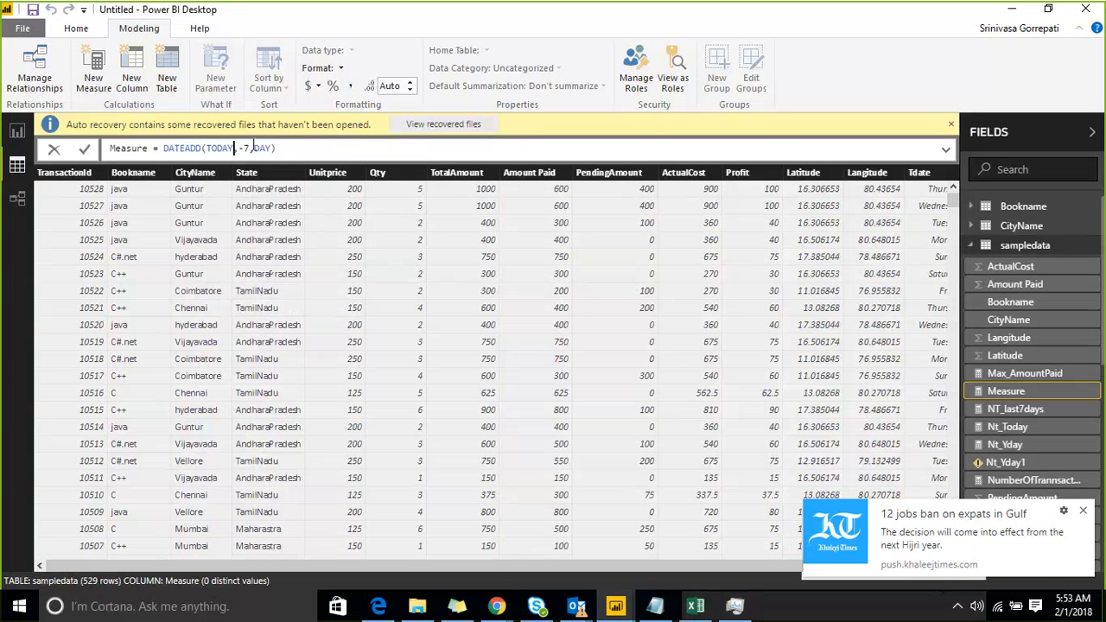
pyautogui.write('()')
pyautogui.press('Right')
pyautogui.press('Right')
pyautogui.press('Right')
pyautogui.press('Right')
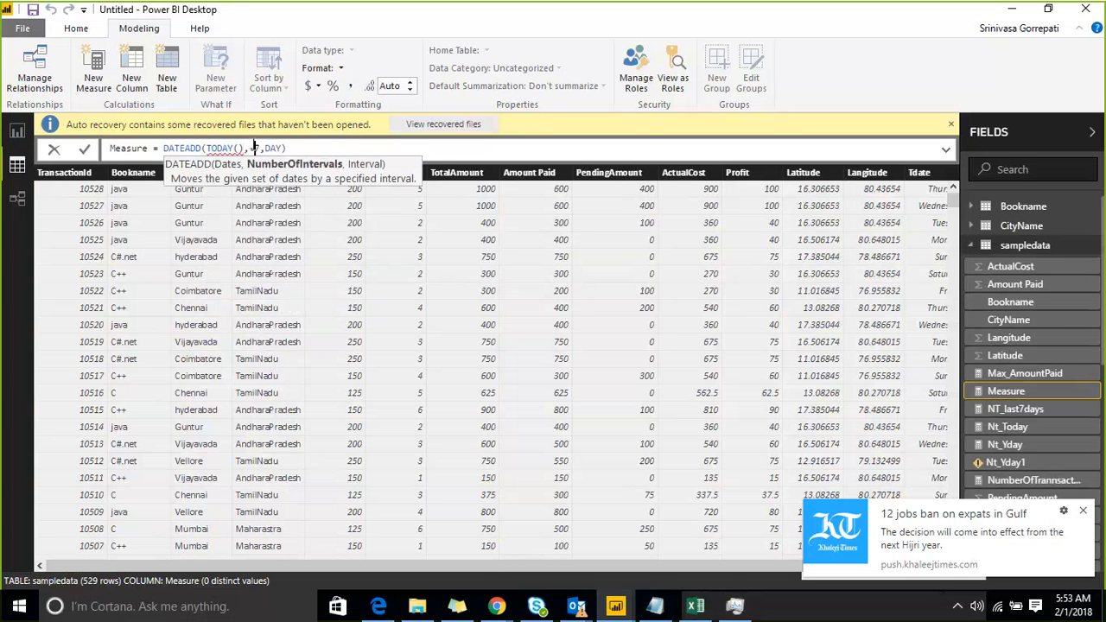
pyautogui.press('Left')
pyautogui.press('Left')
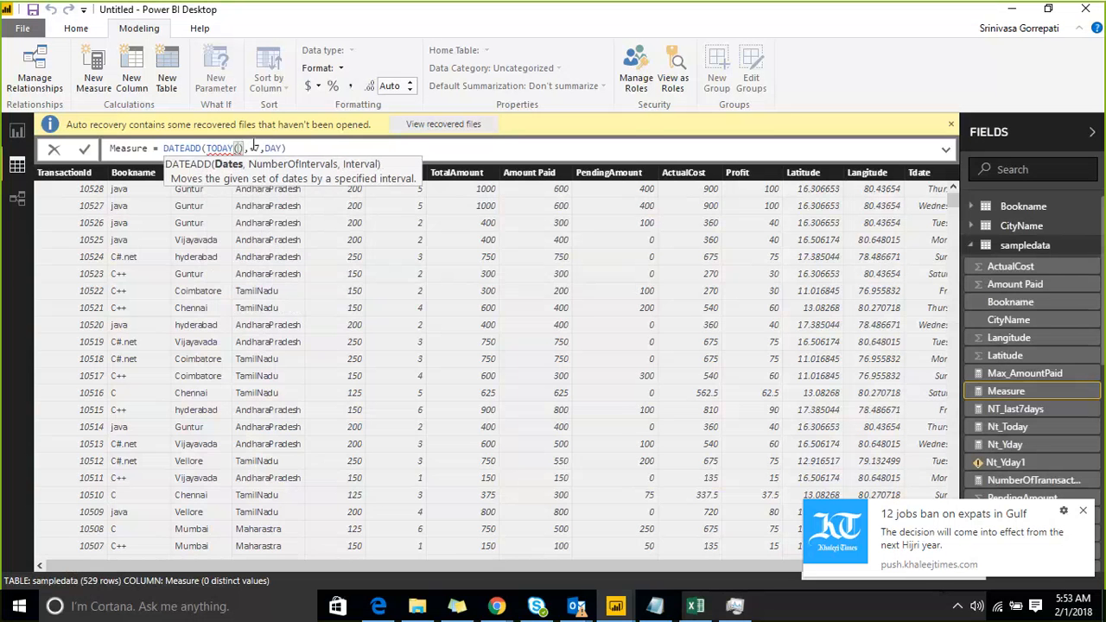
pyautogui.press('Right')
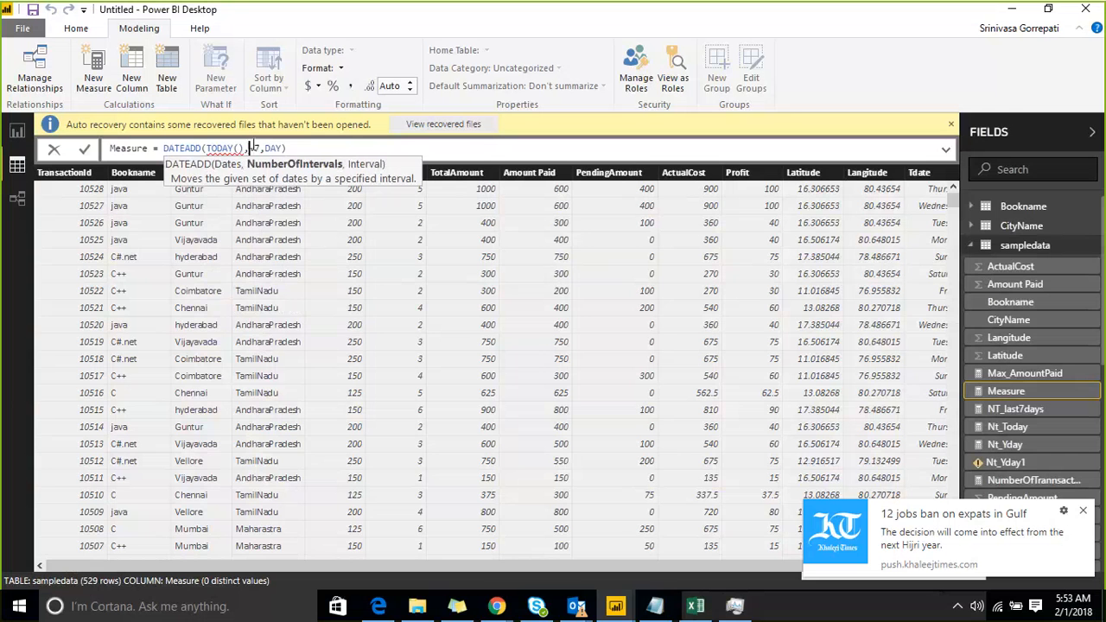
# Put sampledata[Tdate] back as the dates argument of the measure's DATEADD function
pyautogui.press('Left')
pyautogui.moveTo(244, 148); pyautogui.dragTo(209, 148)
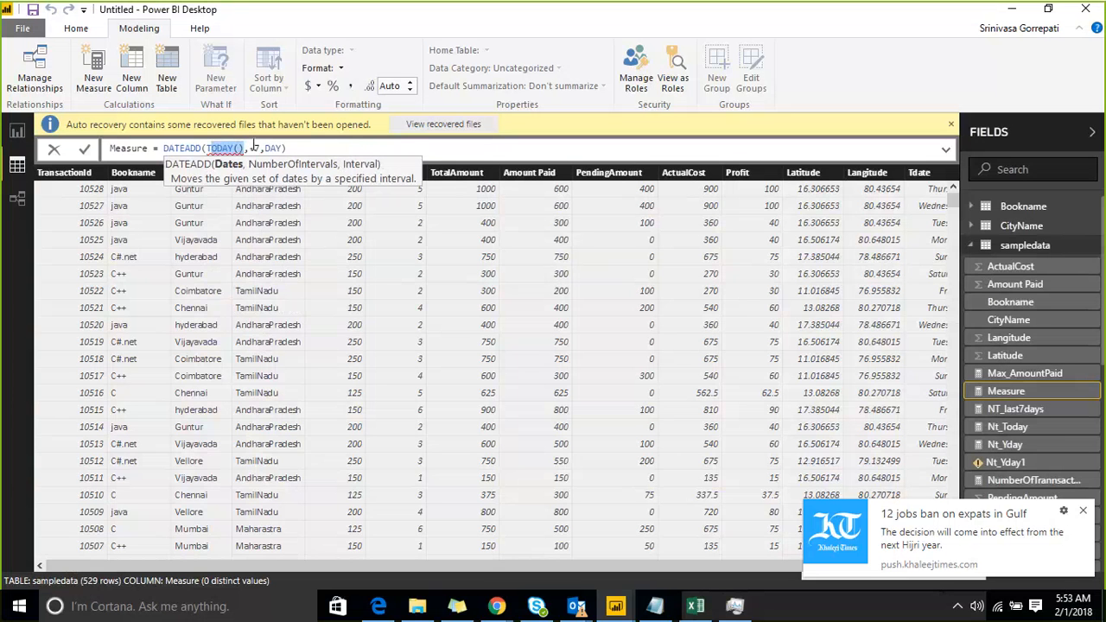
pyautogui.write('DAT')
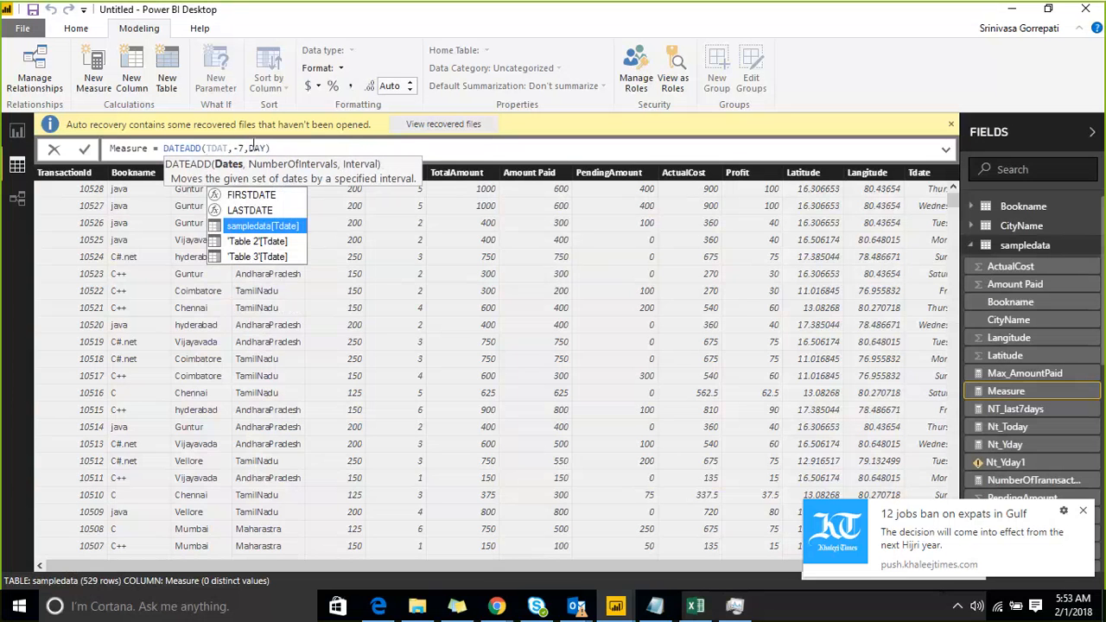
pyautogui.press('Tab')
pyautogui.press('End')
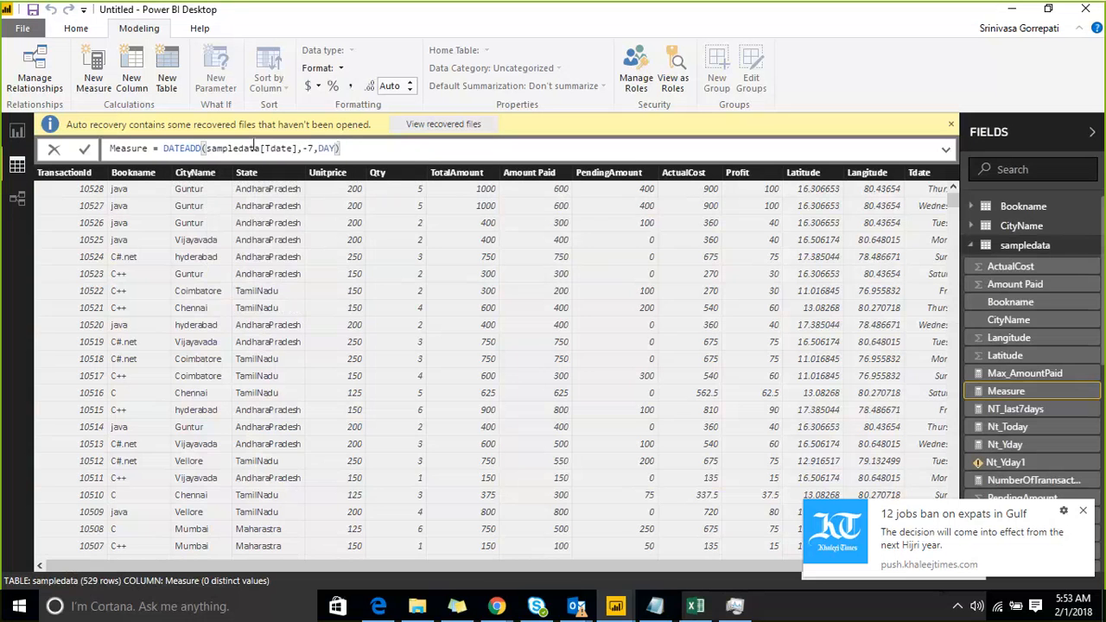
# Wrap the measure's DATEADD expression in a MINX function as its table argument
pyautogui.press('Left')
pyautogui.hotkey('ctrl', 'Left')
pyautogui.hotkey('ctrl', 'Left')
pyautogui.hotkey('ctrl', 'Left')
pyautogui.hotkey('ctrl', 'Left')
pyautogui.write('mIN')
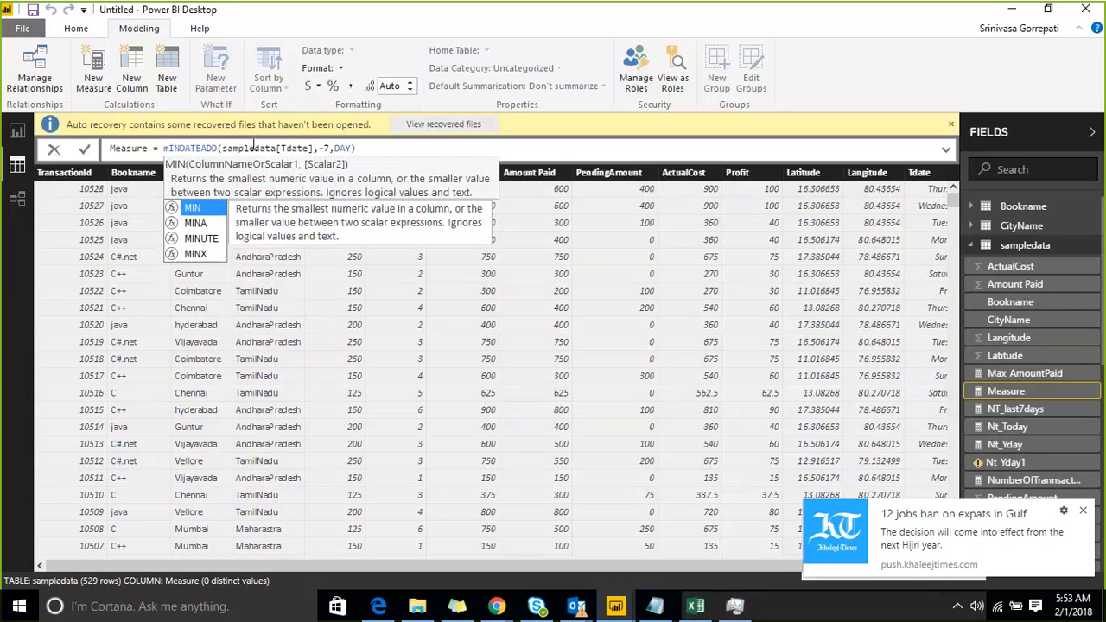
pyautogui.press('Down')
pyautogui.press('Down')
pyautogui.press('Down')
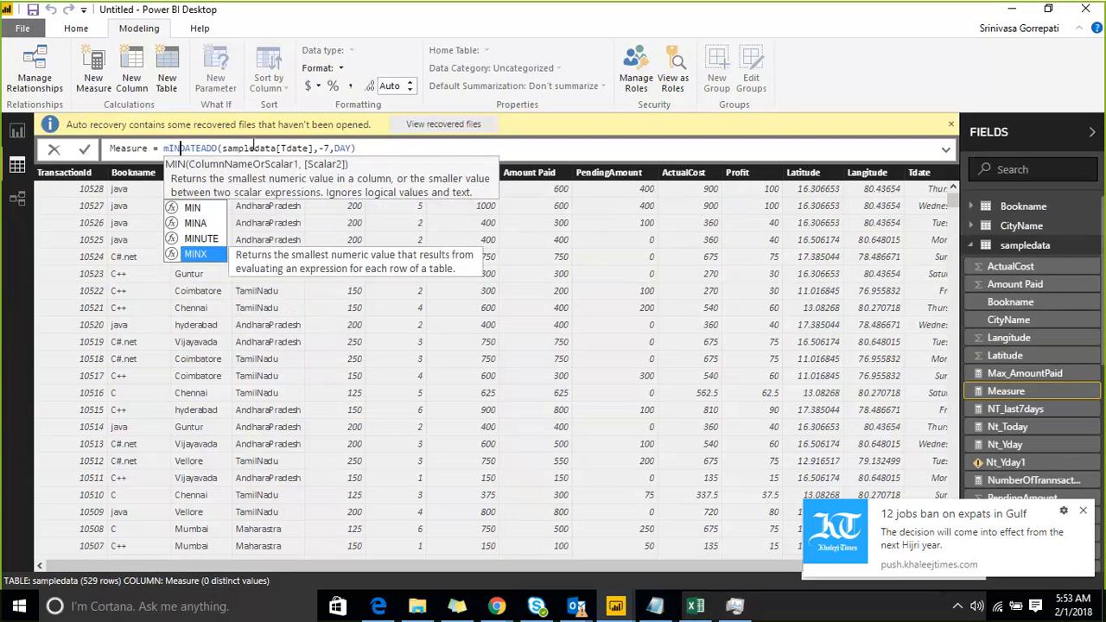
pyautogui.press('Tab')
pyautogui.press('End')
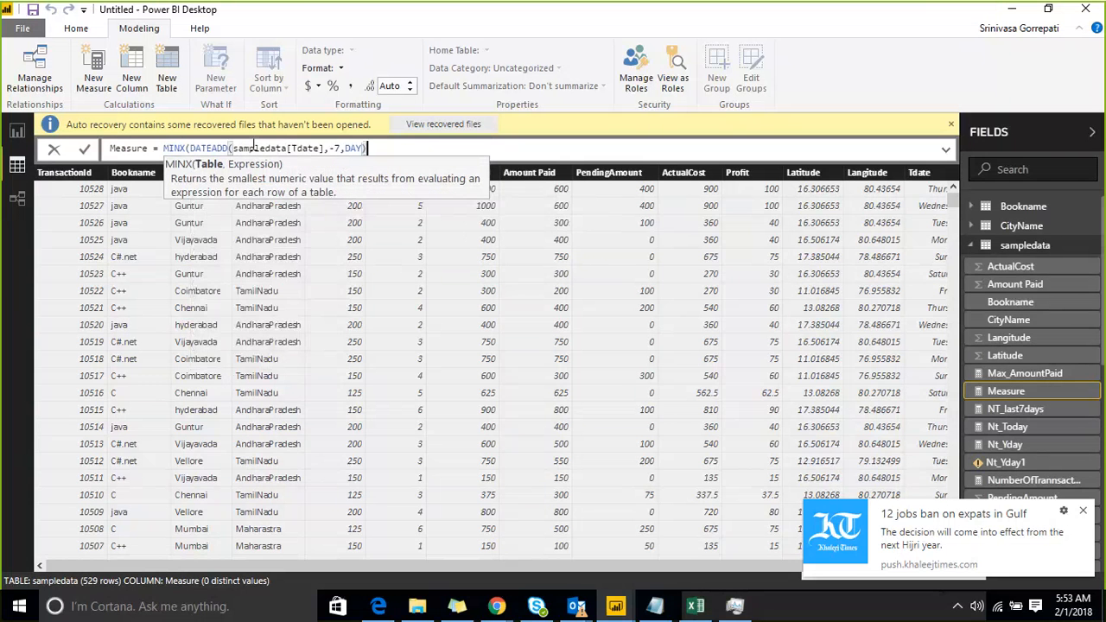
pyautogui.write(',')
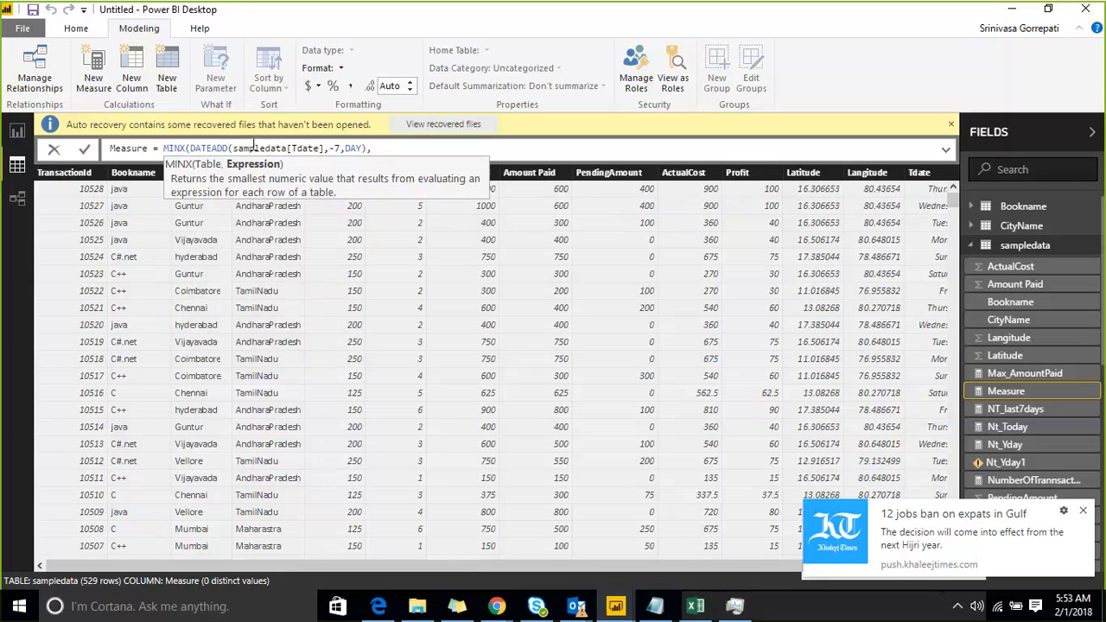
# Add sampledata[Tdate] as the MINX expression argument, close the formula and commit the measure
pyautogui.write('SAM')
pyautogui.press('Down')
pyautogui.press('Down')
pyautogui.press('Down')
pyautogui.press('Down')
pyautogui.press('Down')
pyautogui.press('Down')
pyautogui.press('Down')
pyautogui.press('Down')
pyautogui.press('Down')
pyautogui.press('Down')
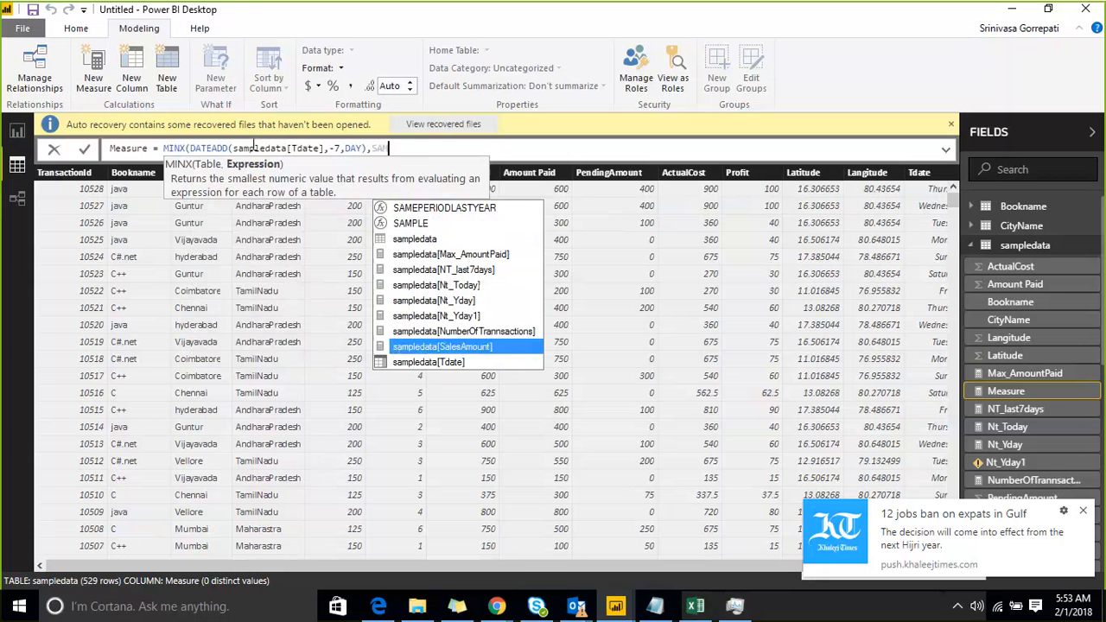
pyautogui.press('Tab')
pyautogui.write(')')
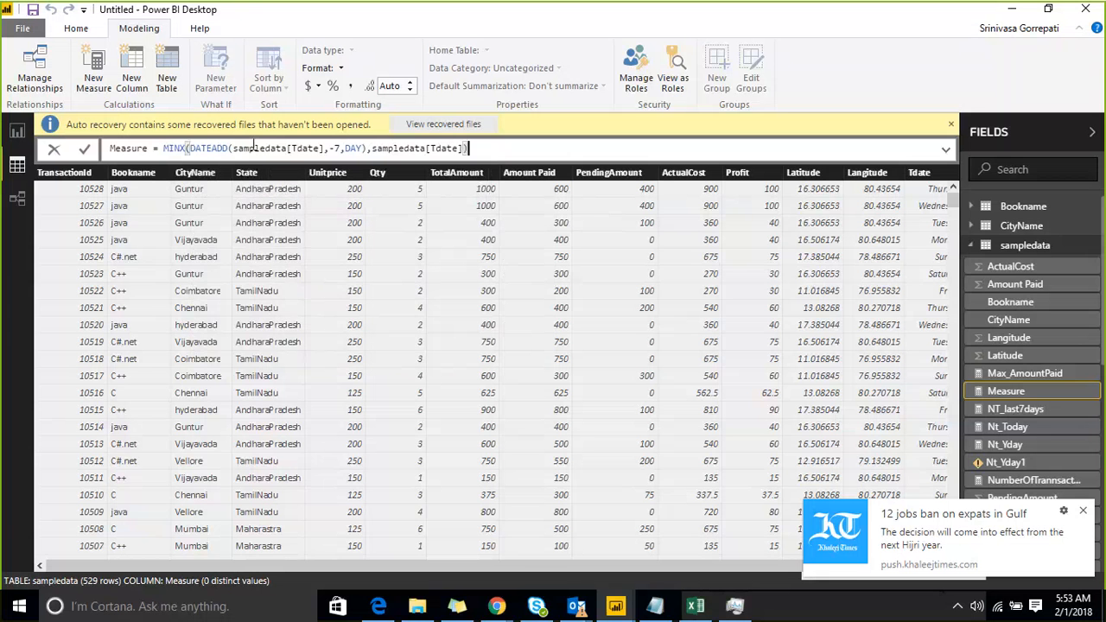
pyautogui.press('Return')
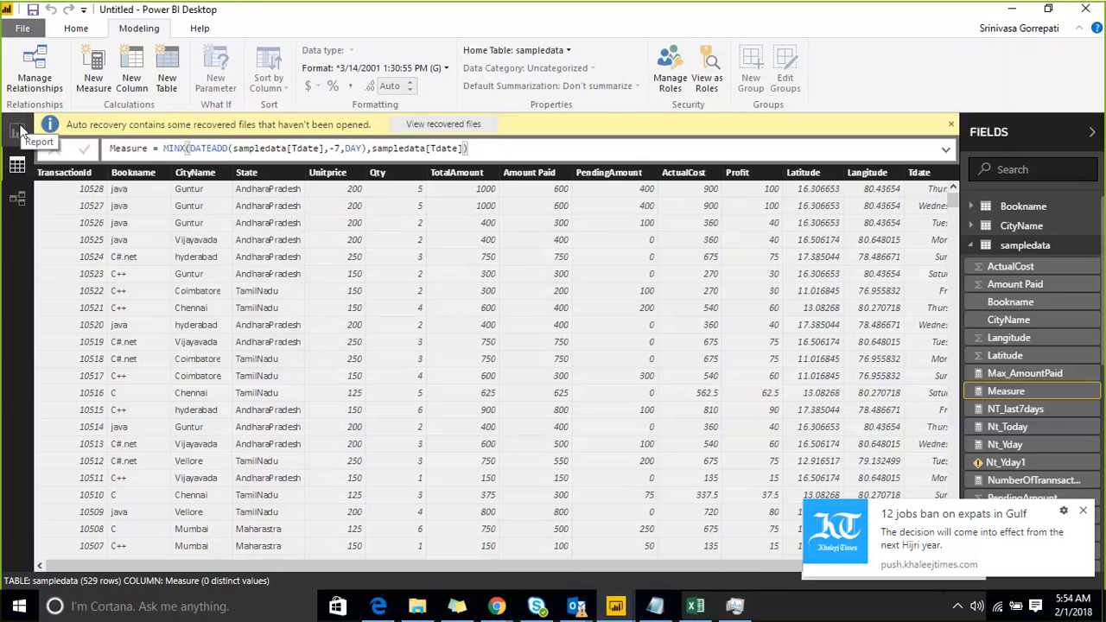
# Add a card visual to report Page 4 showing the new Measure from sampledata
pyautogui.click(19, 129)
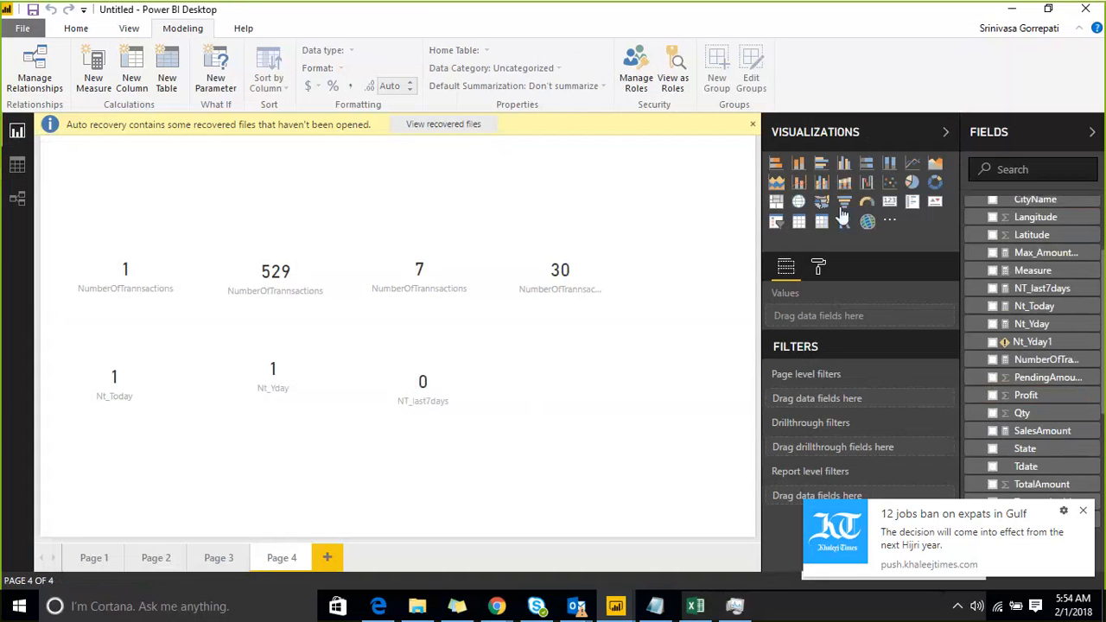
pyautogui.click(890, 202)
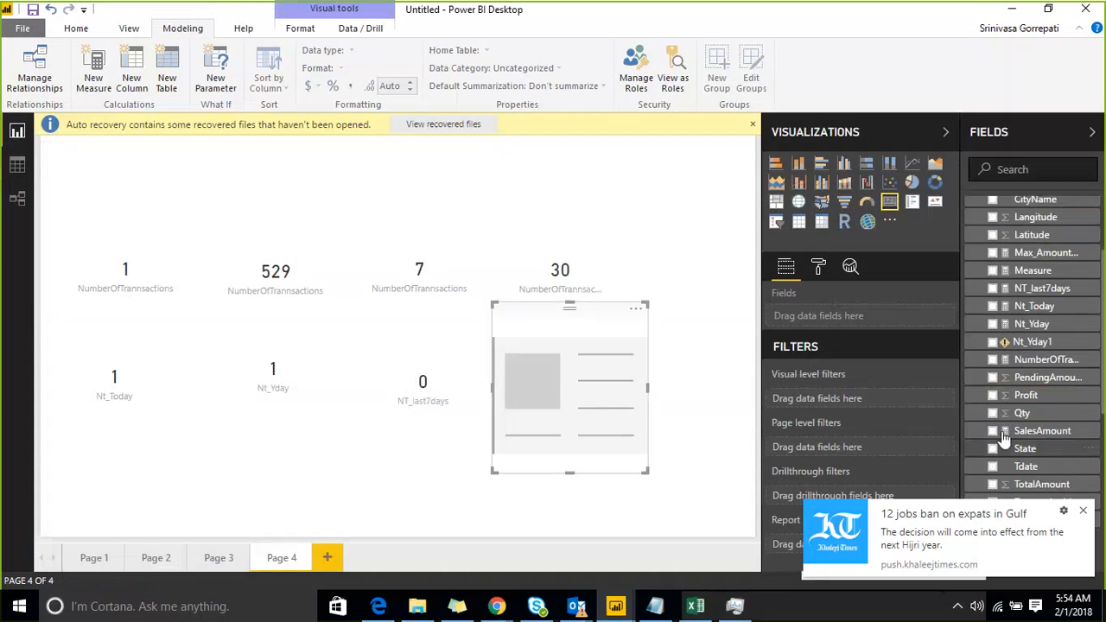
pyautogui.scroll(1, 1052, 345)
pyautogui.scroll(2, 1052, 345)
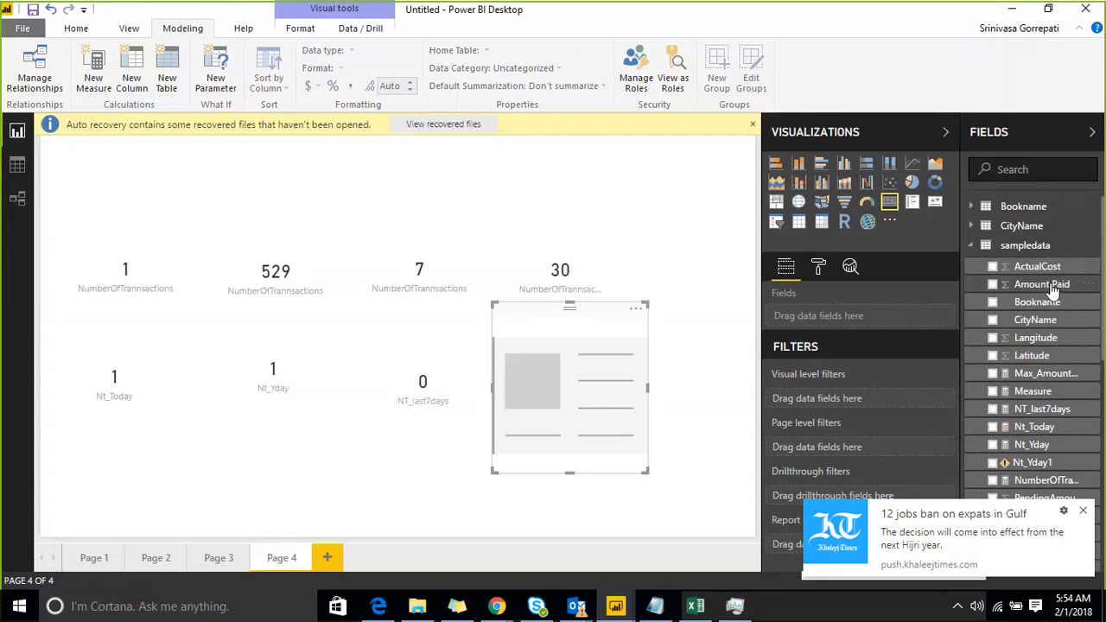
pyautogui.scroll(-2, 1037, 345)
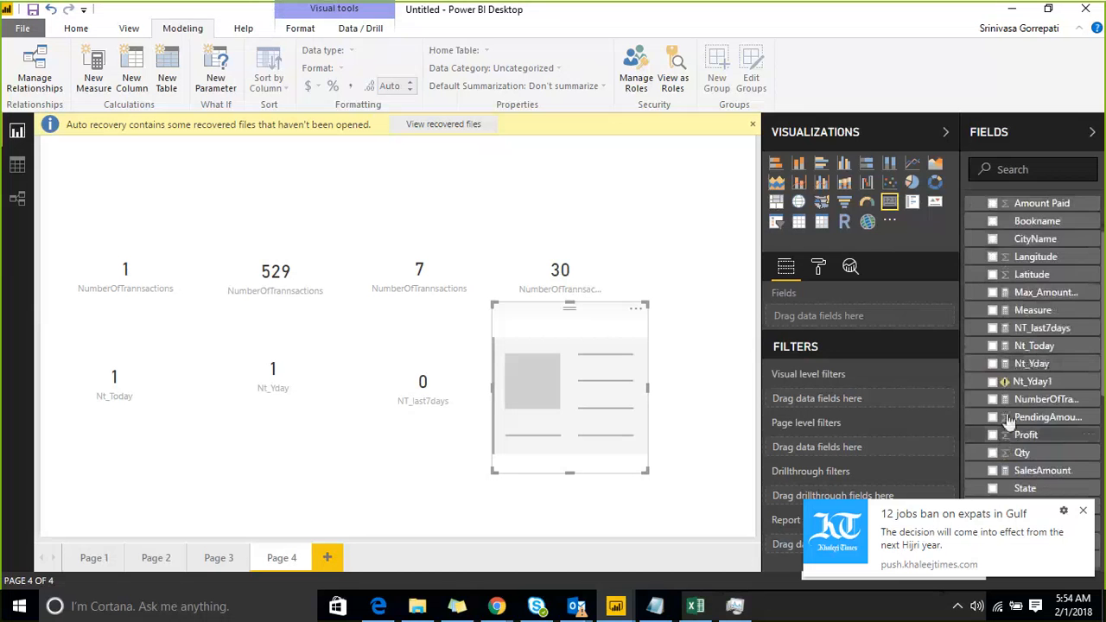
pyautogui.scroll(-5, 1007, 423)
pyautogui.scroll(5, 1020, 383)
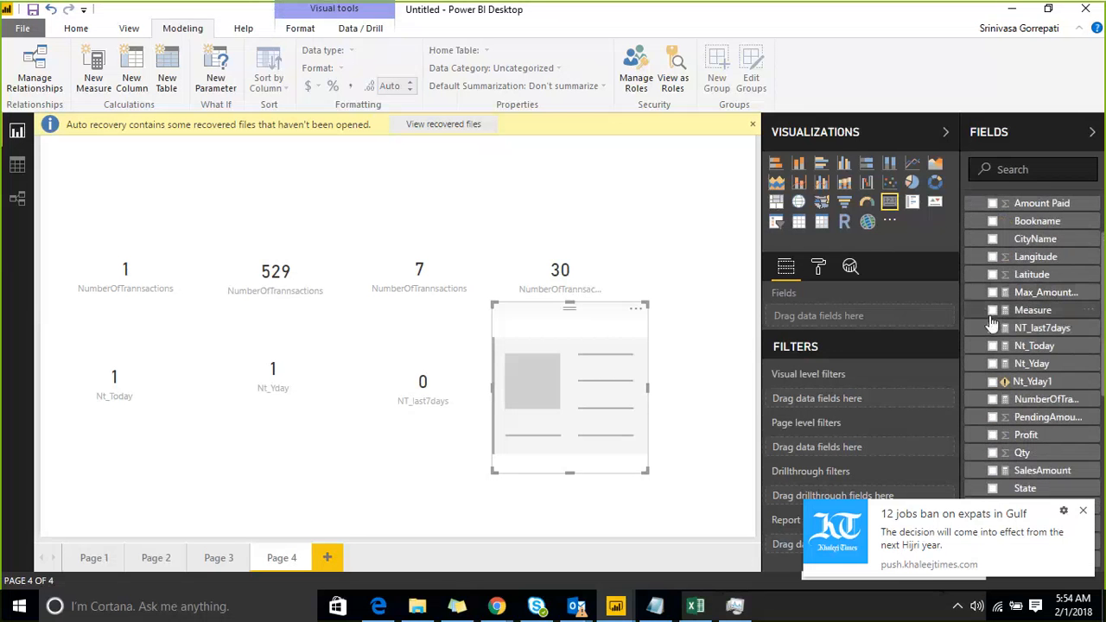
pyautogui.click(993, 311)
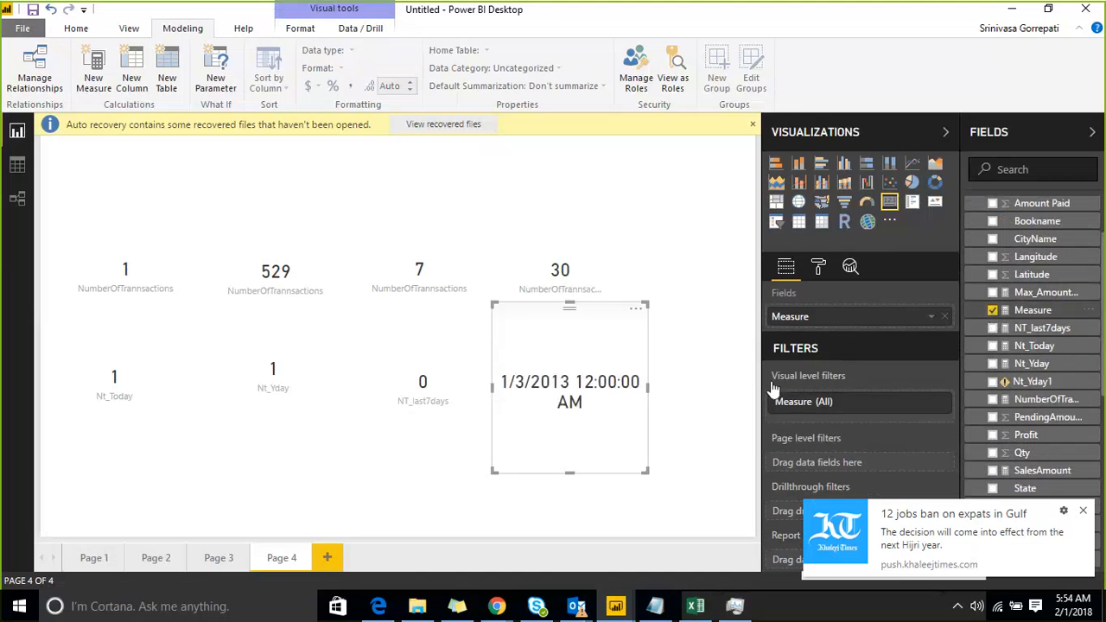
# Make the Measure card wider and shorter, and shift it slightly away from the NT_last7days card
pyautogui.moveTo(641, 470); pyautogui.dragTo(715, 405)
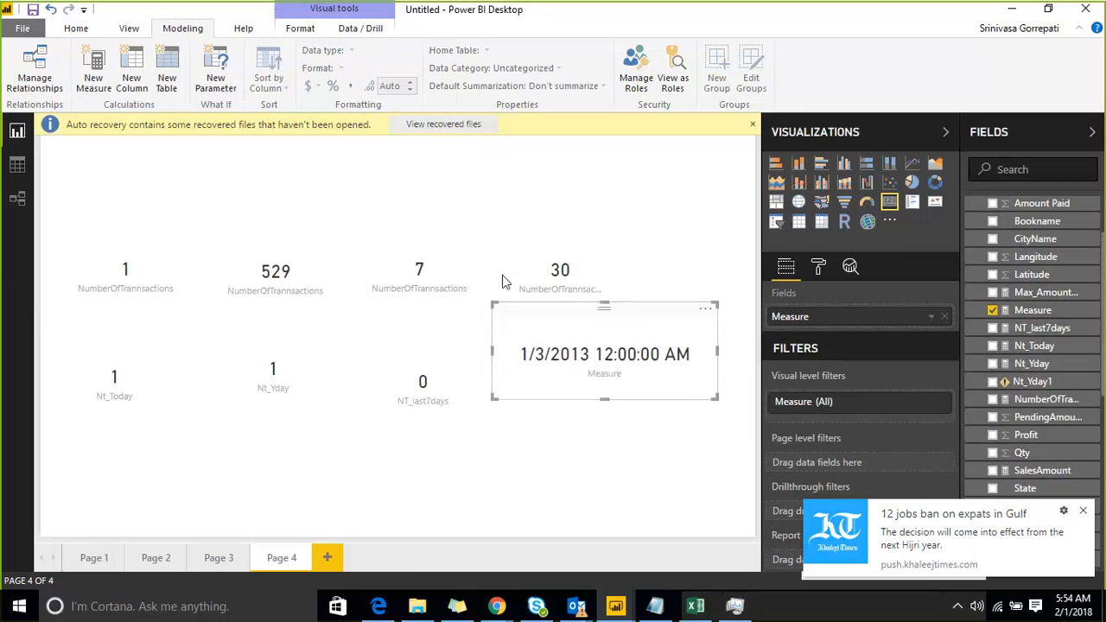
pyautogui.moveTo(562, 328); pyautogui.dragTo(593, 354)
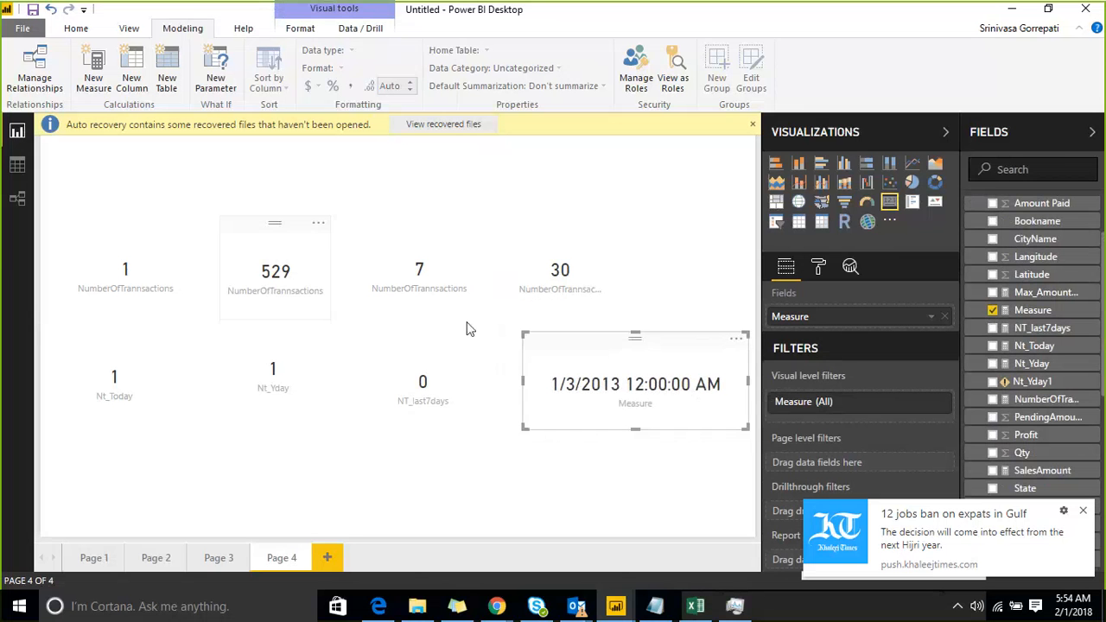
pyautogui.click(629, 478)
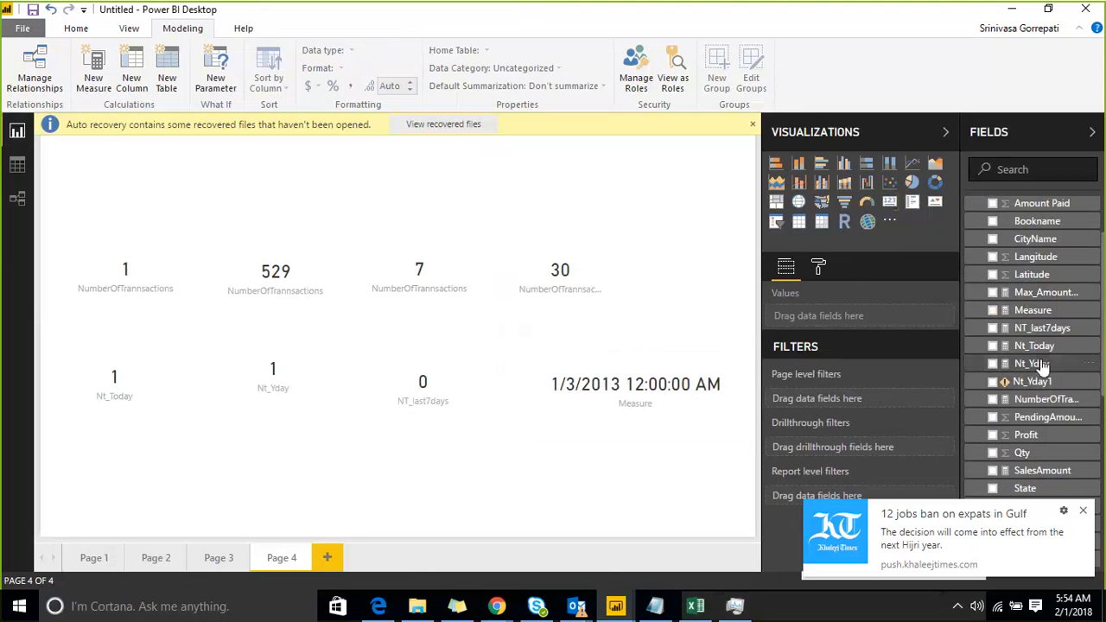
# Replace MINX with MAXX in the Measure formula and commit it
pyautogui.click(1048, 313)
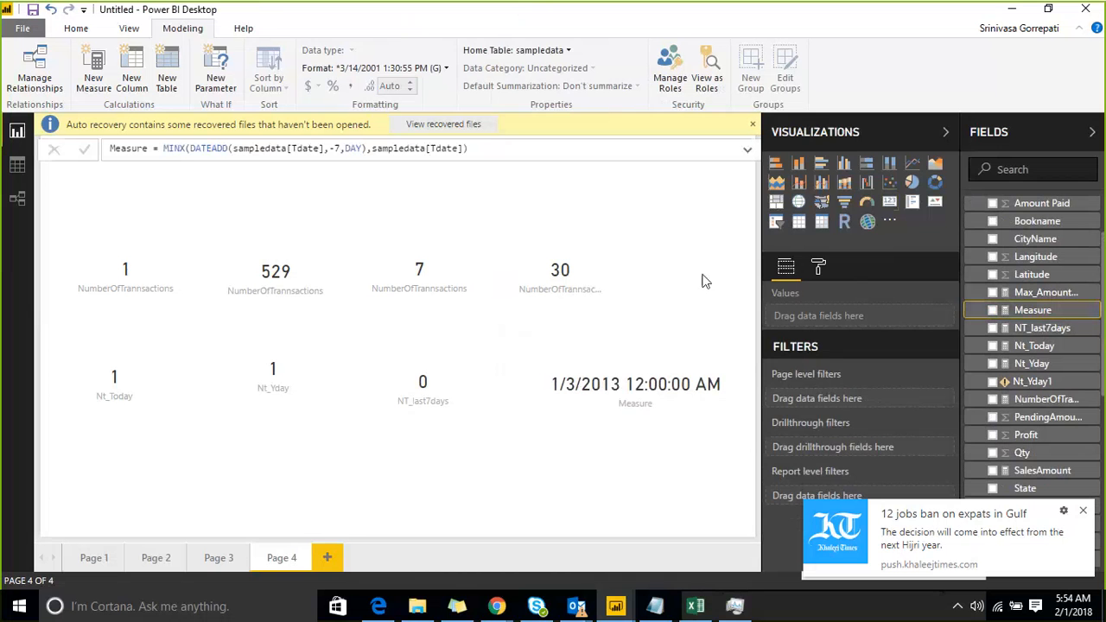
pyautogui.click(186, 148)
pyautogui.hotkey('shift', 'Left')
pyautogui.hotkey('shift', 'Left')
pyautogui.hotkey('shift', 'Left')
pyautogui.hotkey('shift', 'Left')
pyautogui.write('A')
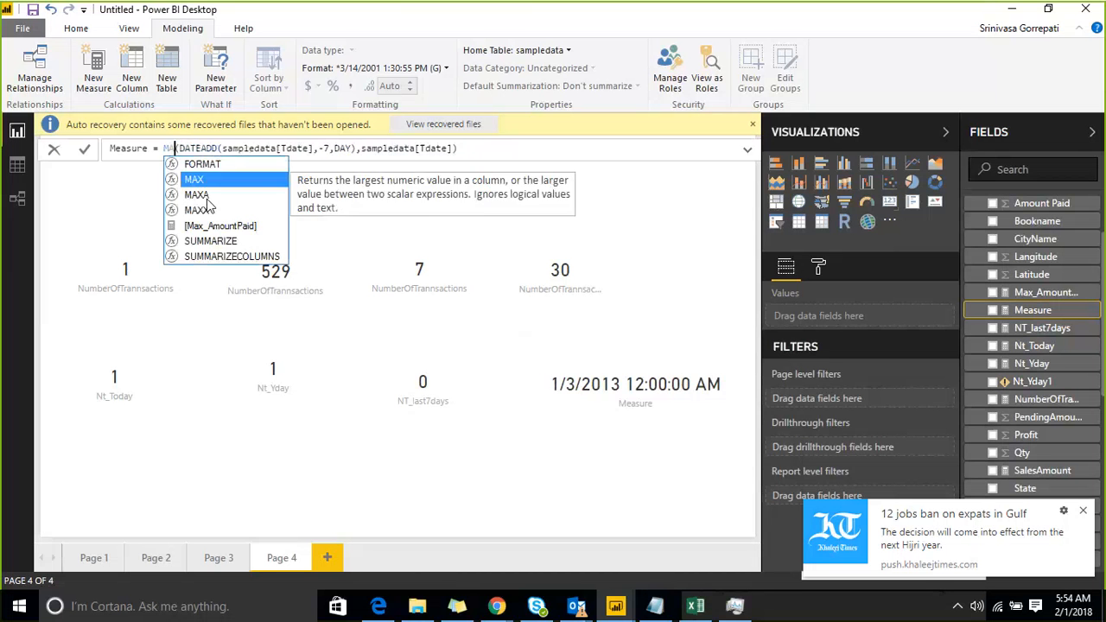
pyautogui.write('XX')
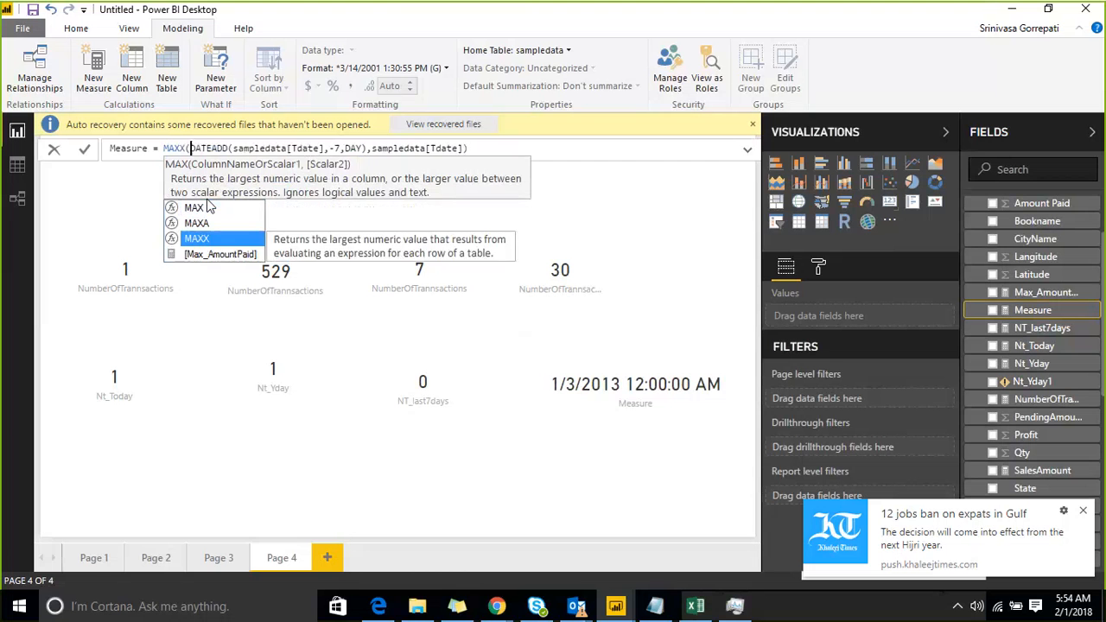
pyautogui.press('Right')
pyautogui.press('Right')
pyautogui.press('Right')
pyautogui.press('Right')
pyautogui.press('Right')
pyautogui.press('Right')
pyautogui.press('Right')
pyautogui.press('Right')
pyautogui.press('Right')
pyautogui.press('Right')
pyautogui.press('Right')
pyautogui.press('Right')
pyautogui.press('Right')
pyautogui.press('Right')
pyautogui.press('Right')
pyautogui.press('Right')
pyautogui.press('Right')
pyautogui.press('Right')
pyautogui.press('Right')
pyautogui.press('Right')
pyautogui.press('Right')
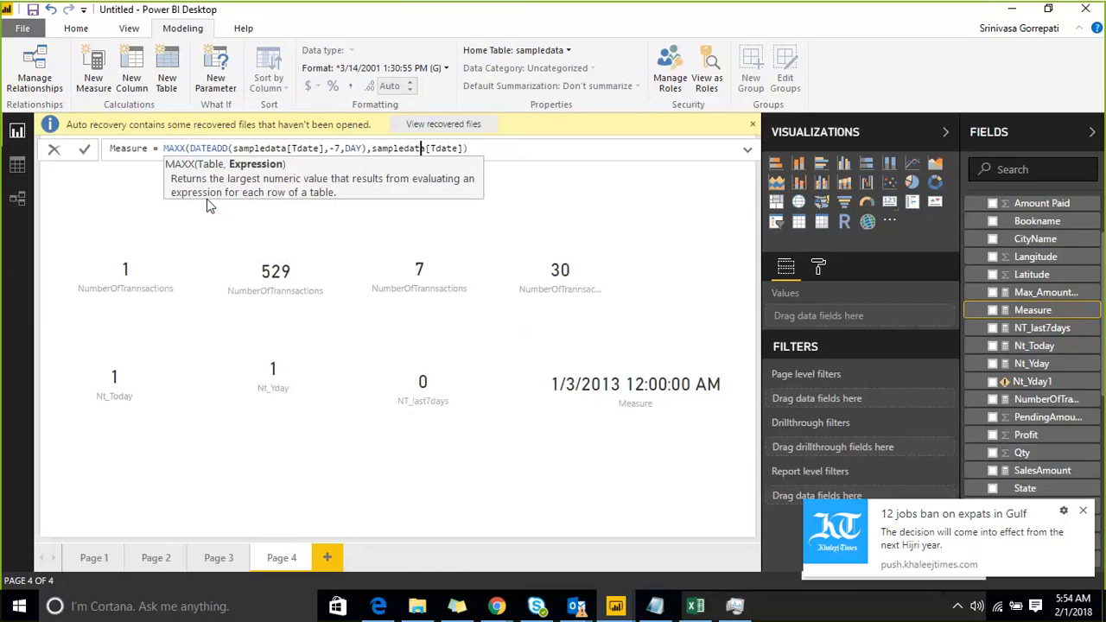
pyautogui.press('Return')
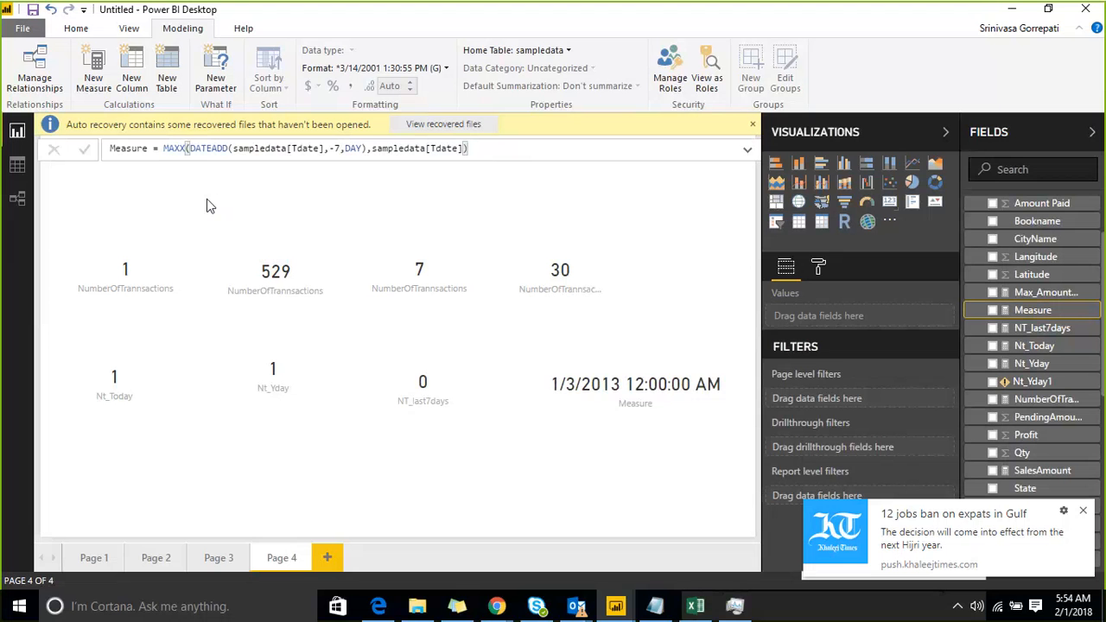
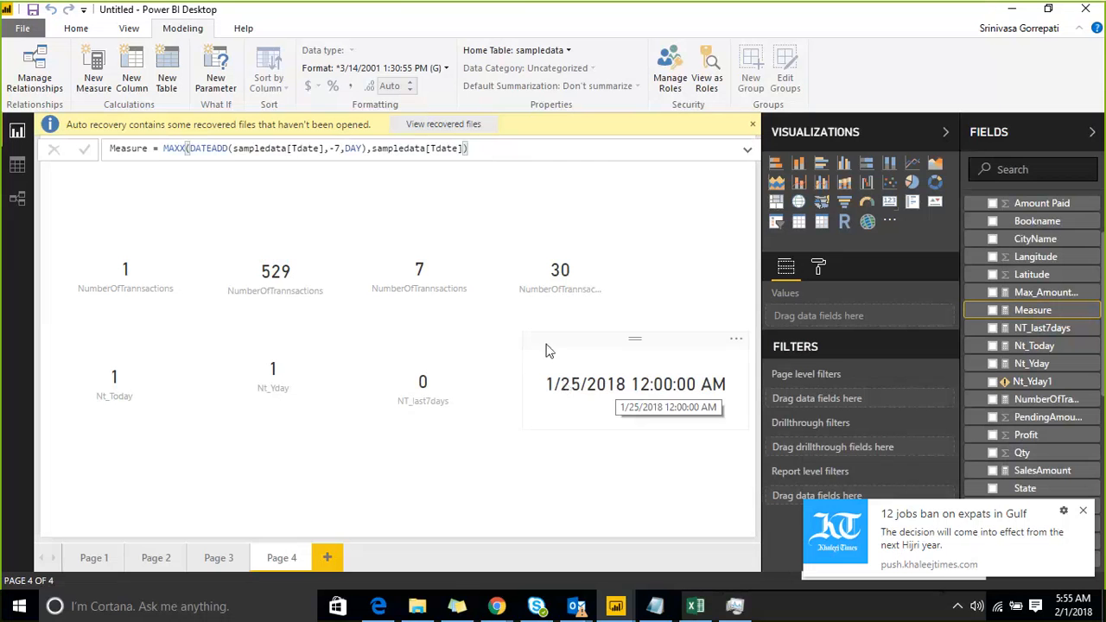
pyautogui.click(378, 156)
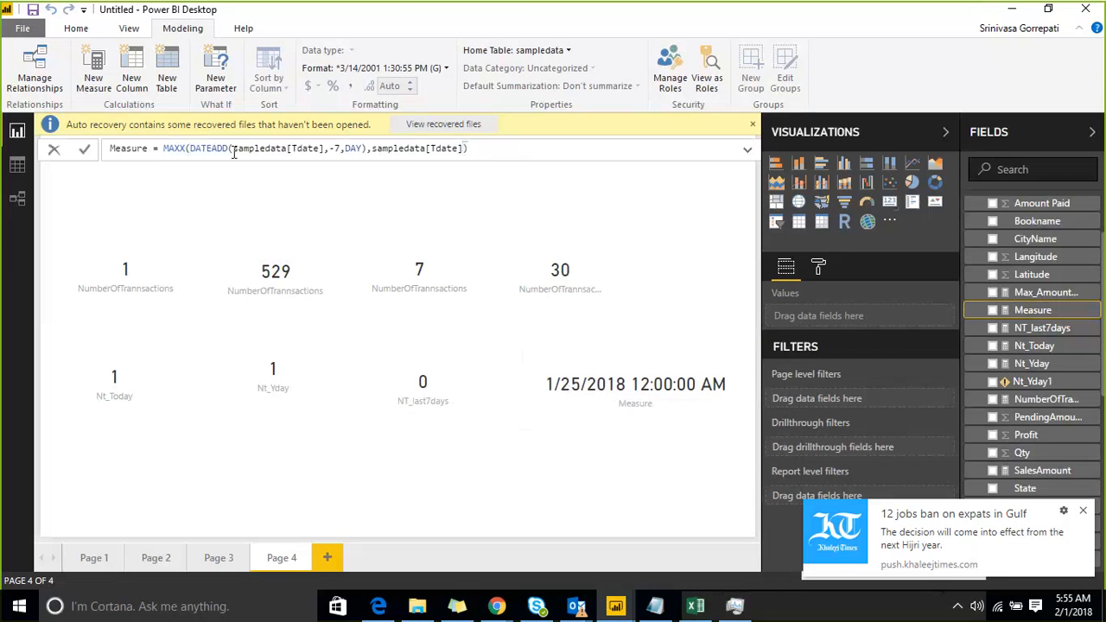
pyautogui.click(182, 149)
pyautogui.moveTo(367, 149); pyautogui.dragTo(197, 149)
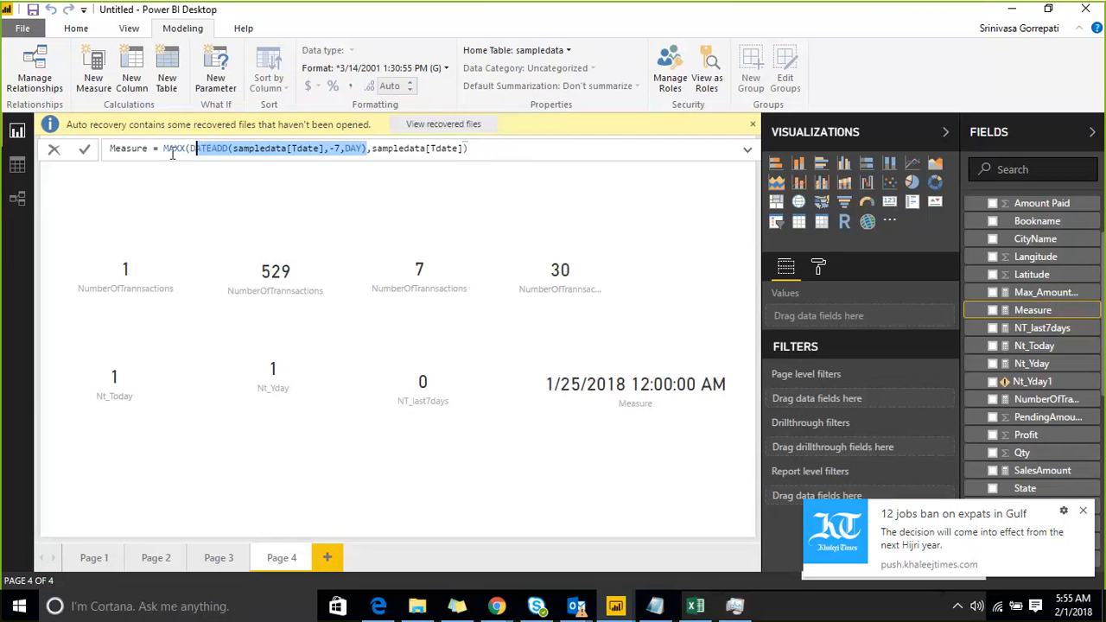
pyautogui.click(173, 148)
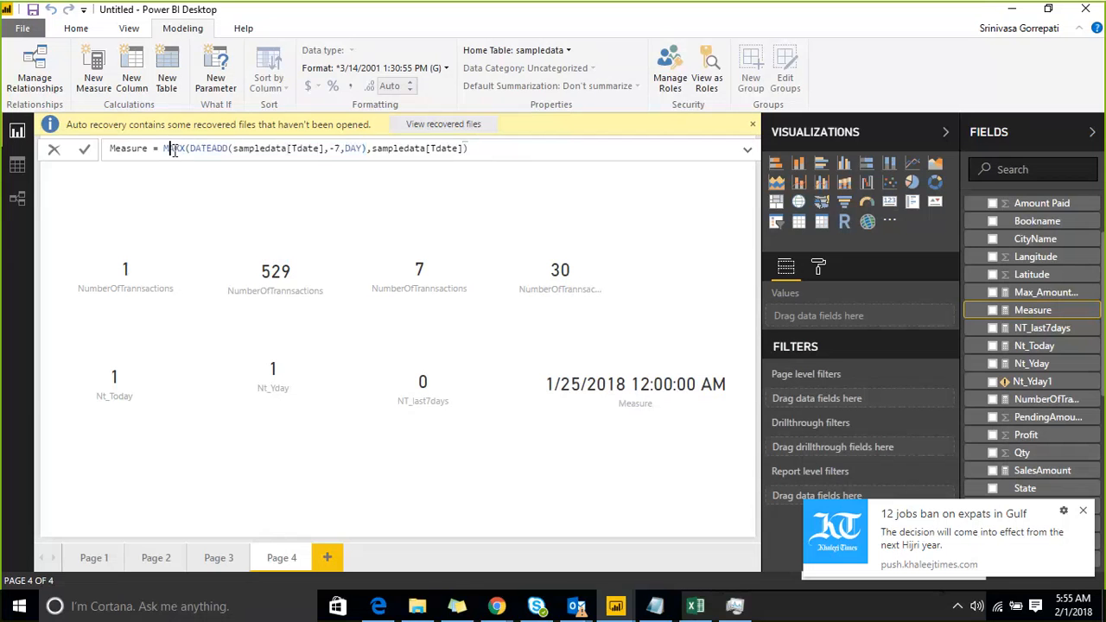
# Rename the measure named Measure in sampledata to LAST7DAYSDATE
pyautogui.click(1088, 316)
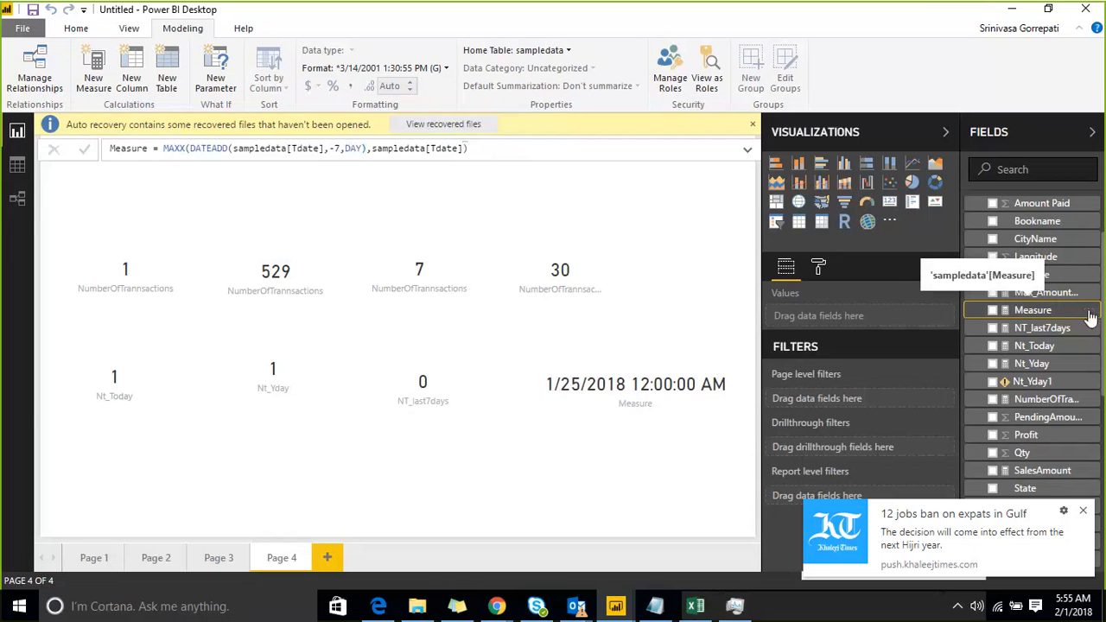
pyautogui.click(1090, 316)
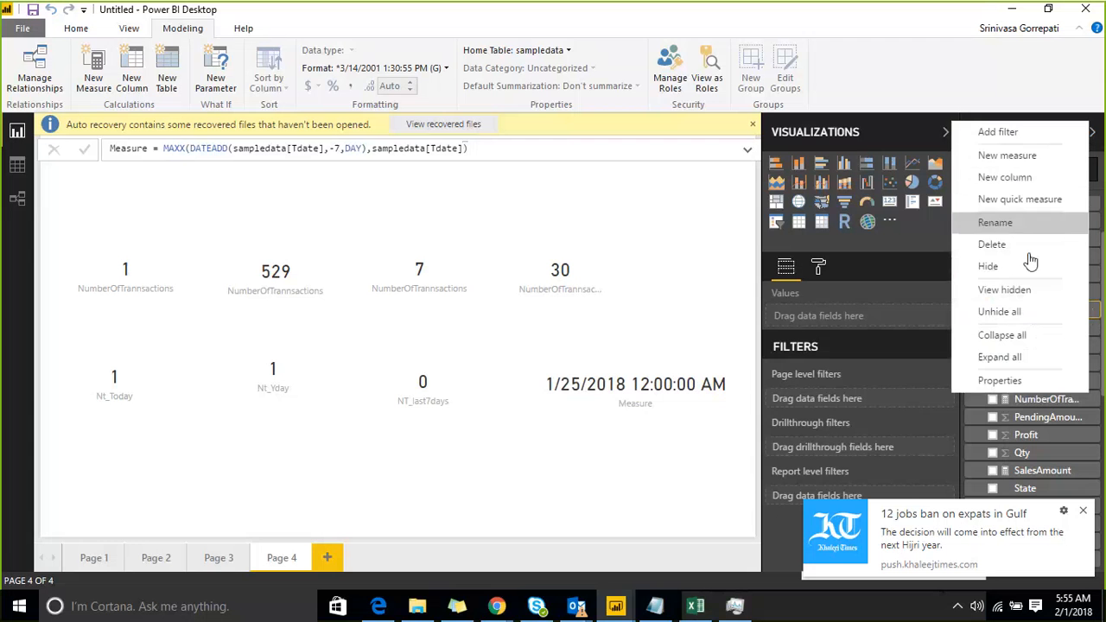
pyautogui.click(1002, 222)
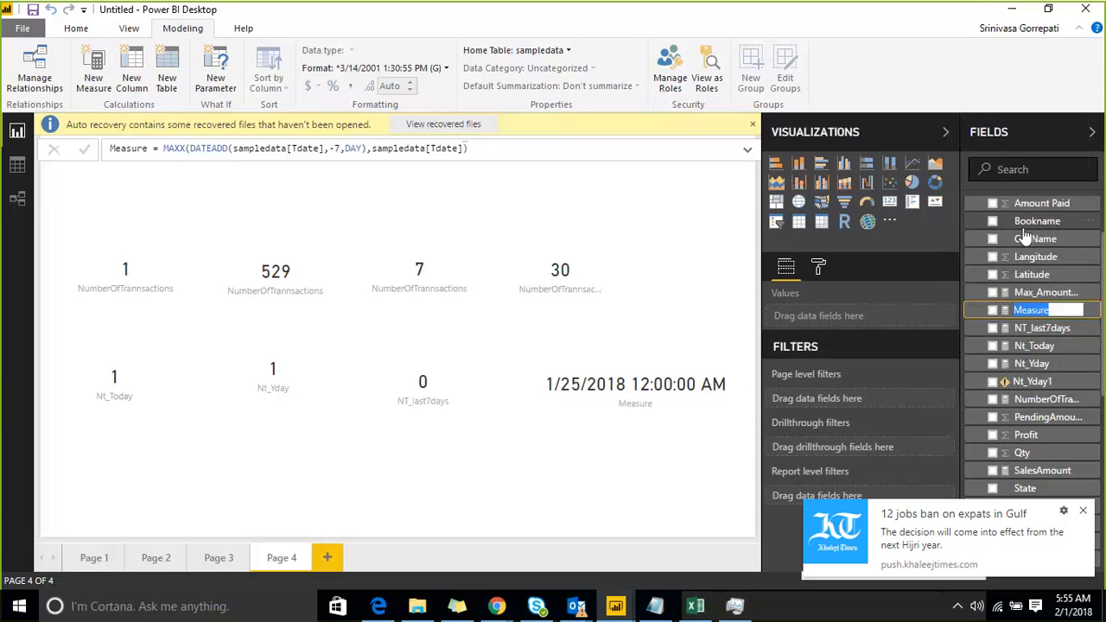
pyautogui.press('BackSpace')
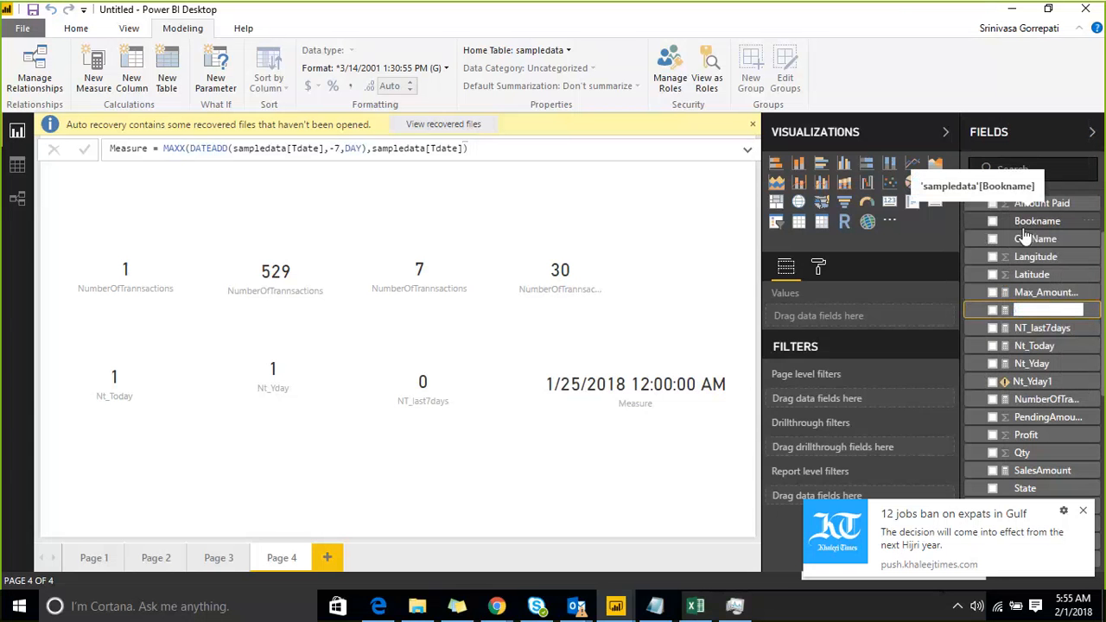
pyautogui.write('LAST7DAYSDA...')
pyautogui.press('Return')
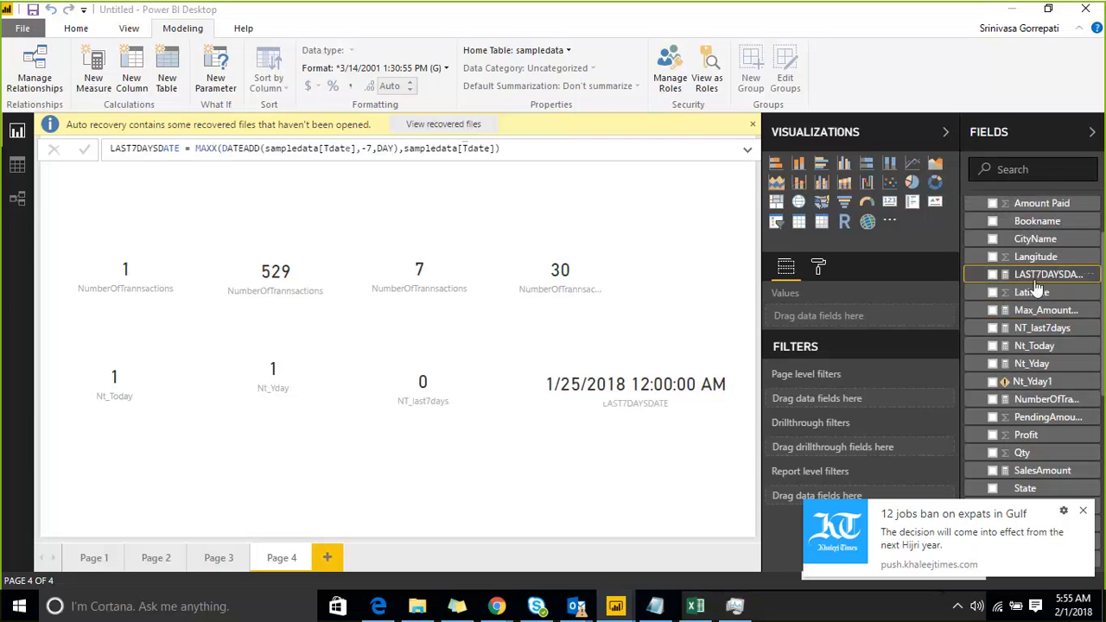
# Dismiss the news notification and return to the Power BI Desktop report window
pyautogui.click(1083, 511)
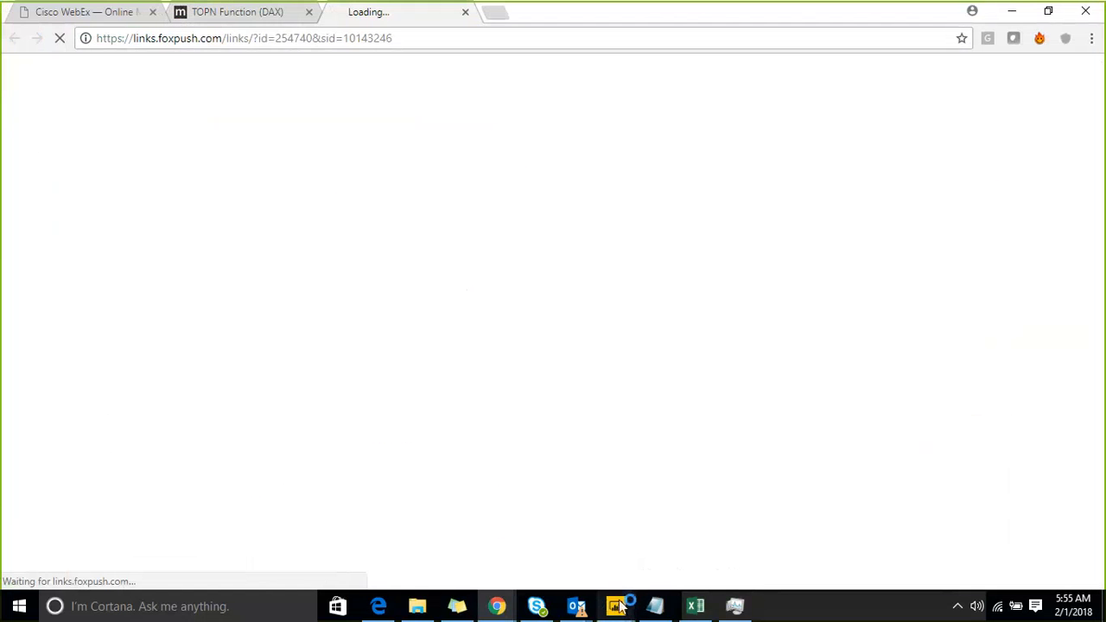
pyautogui.moveTo(619, 607)
pyautogui.click(540, 516)
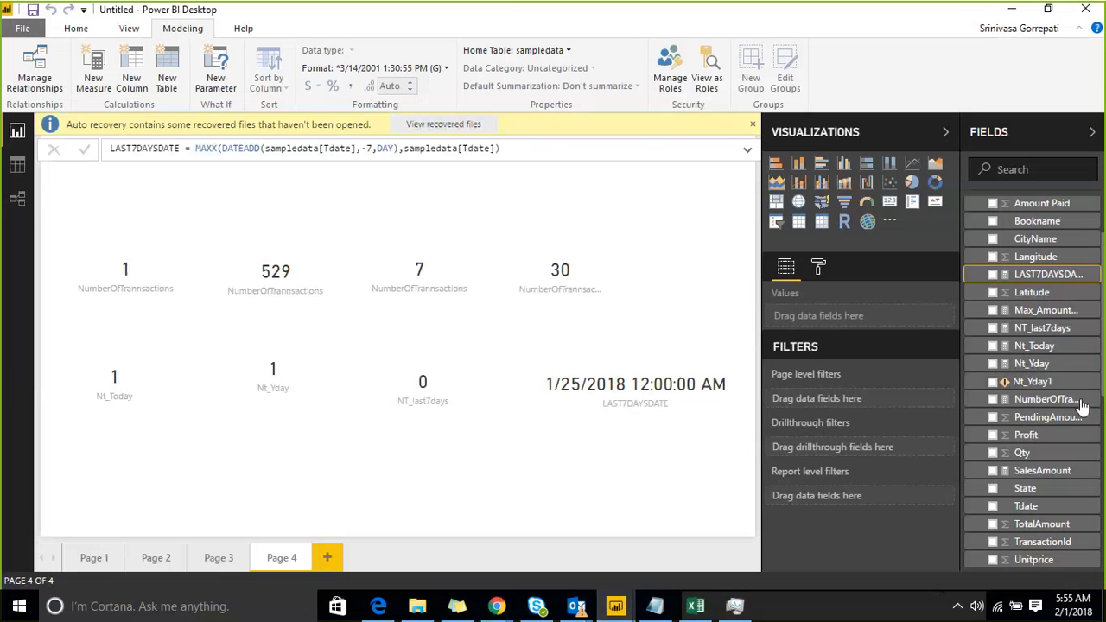
# Open the NT_last7days measure formula and delete the DATEADD comparison together with the closing parentheses after it
pyautogui.click(1049, 369)
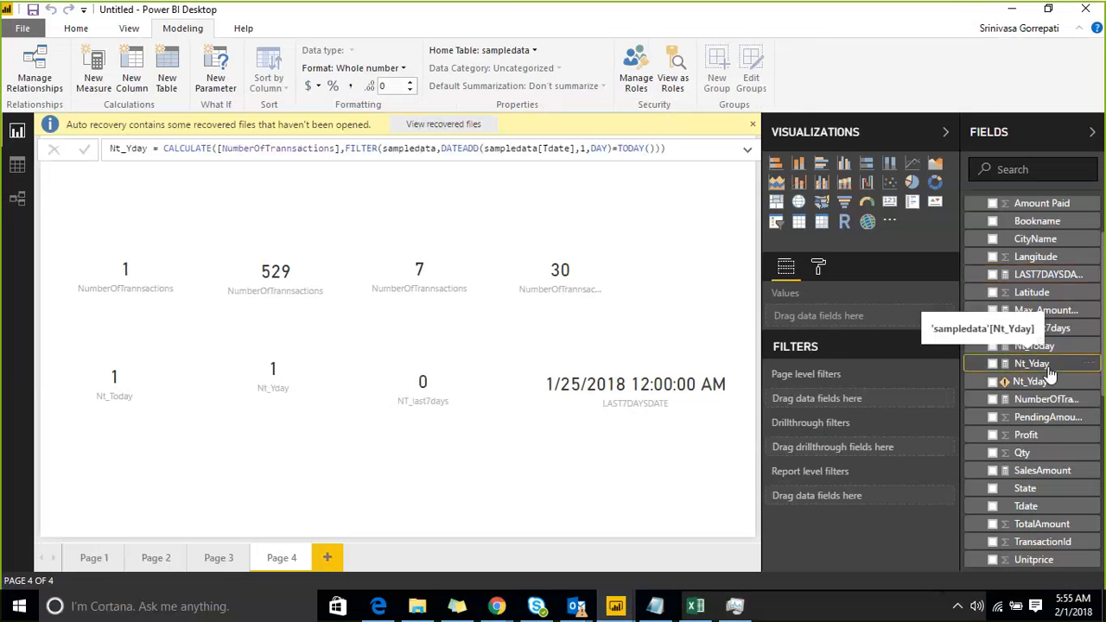
pyautogui.click(1042, 382)
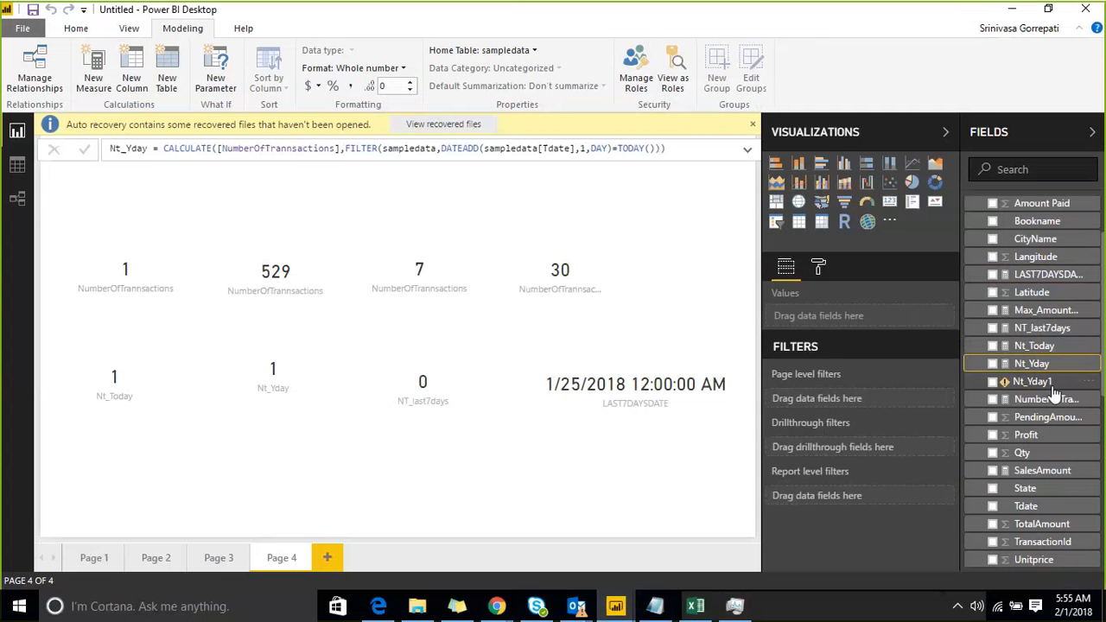
pyautogui.click(1044, 328)
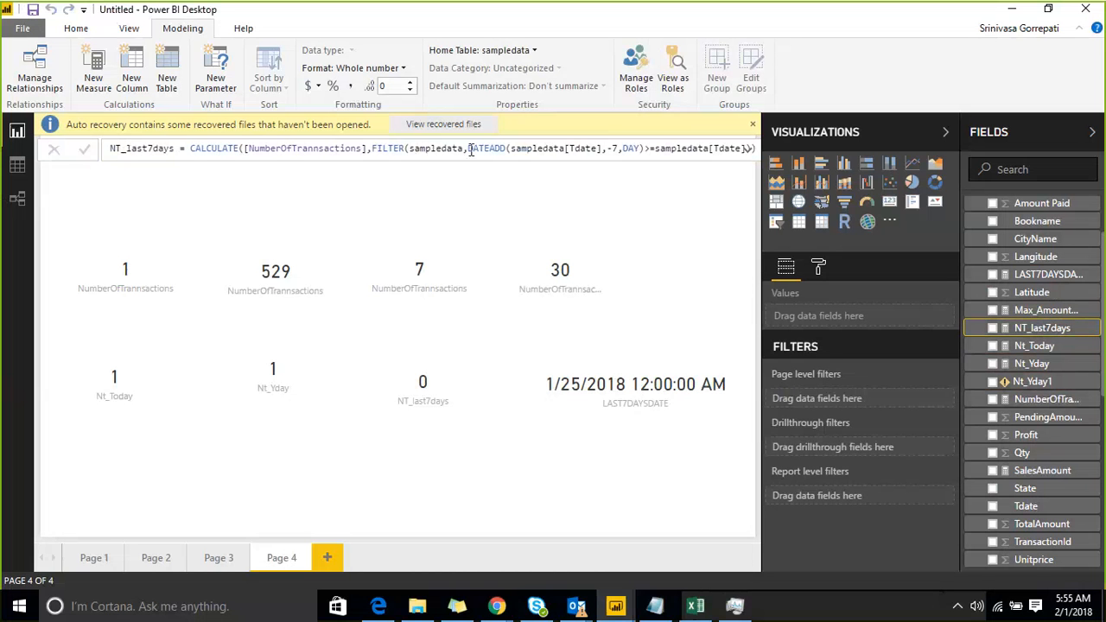
pyautogui.moveTo(468, 149); pyautogui.dragTo(750, 155)
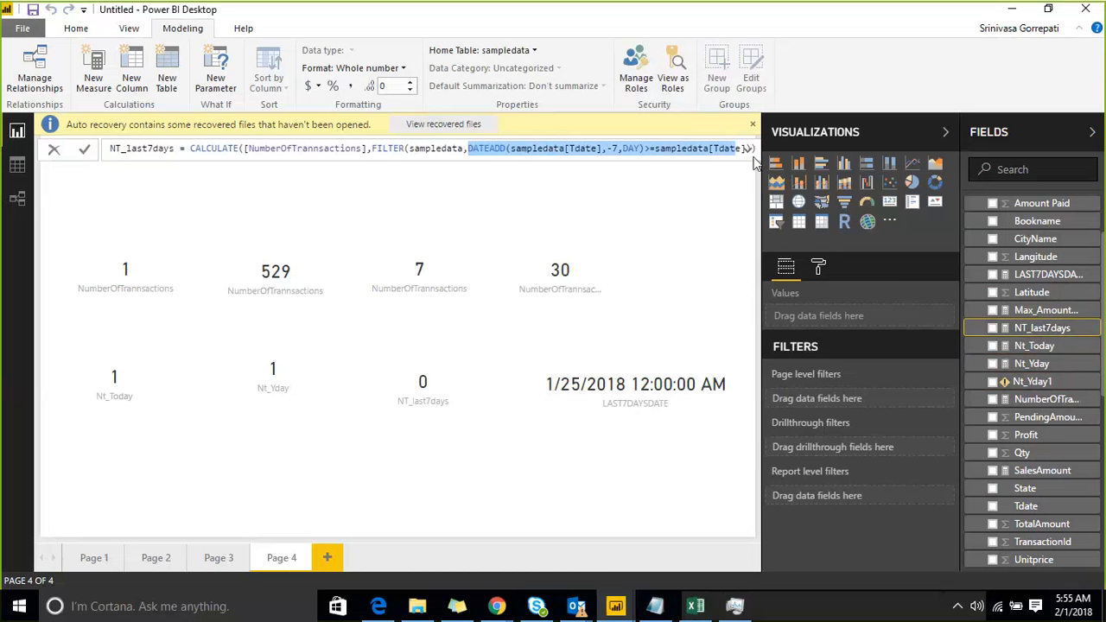
pyautogui.press('Delete')
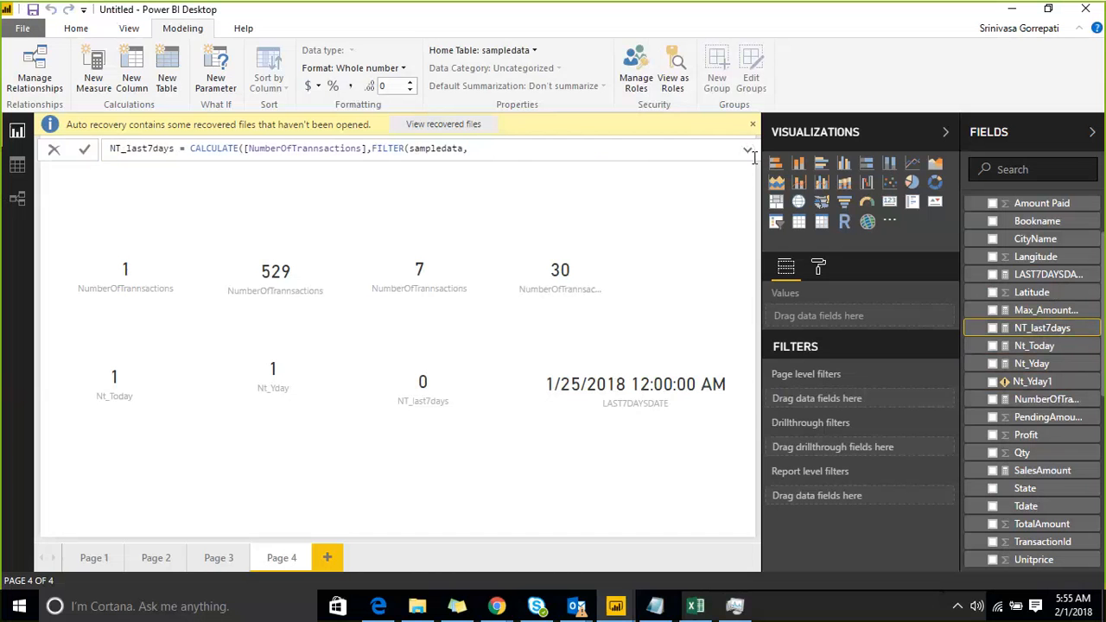
# Insert sampledata[Tdate] as the start of the FILTER condition in the NT_last7days formula
pyautogui.write('sal')
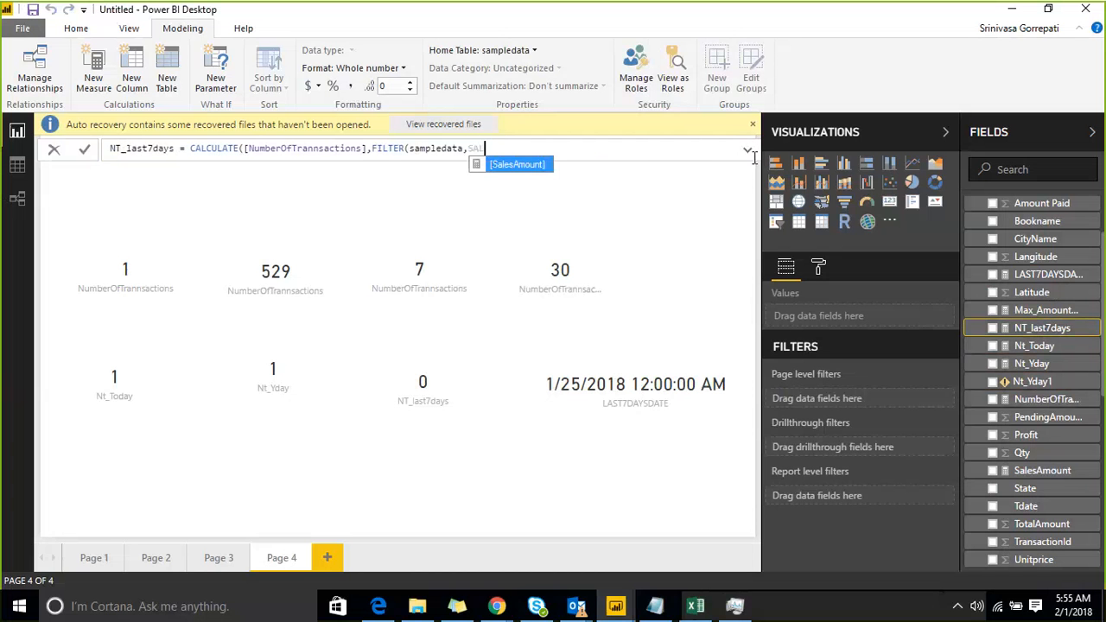
pyautogui.press('BackSpace')
pyautogui.press('BackSpace')
pyautogui.press('BackSpace')
pyautogui.write('SA')
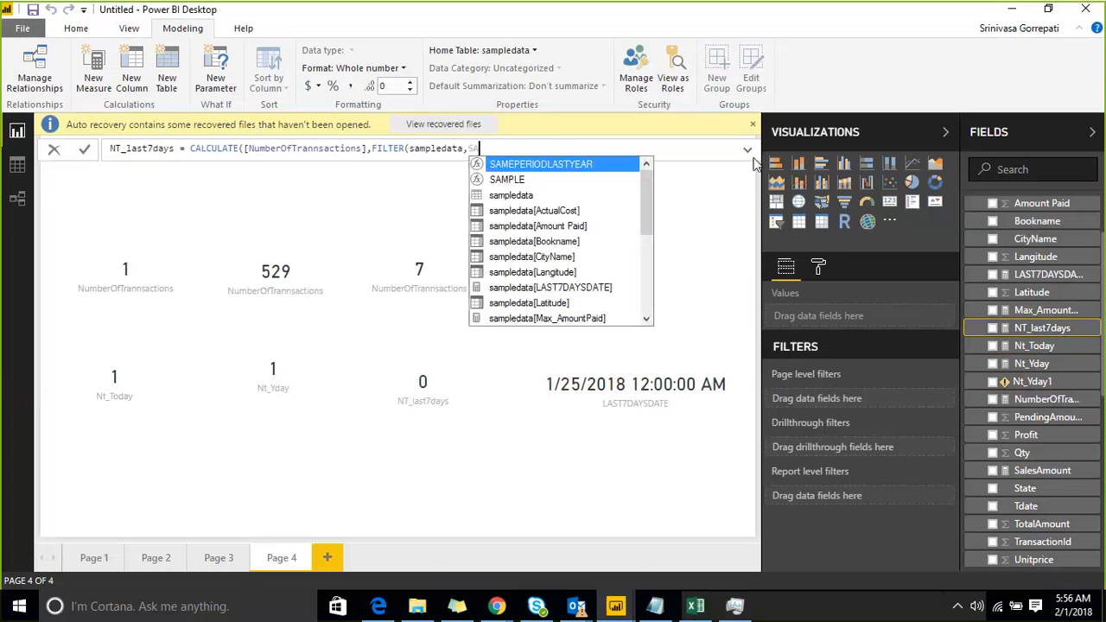
pyautogui.write('M')
pyautogui.press('Down')
pyautogui.press('Down')
pyautogui.press('Down')
pyautogui.press('Down')
pyautogui.press('Down')
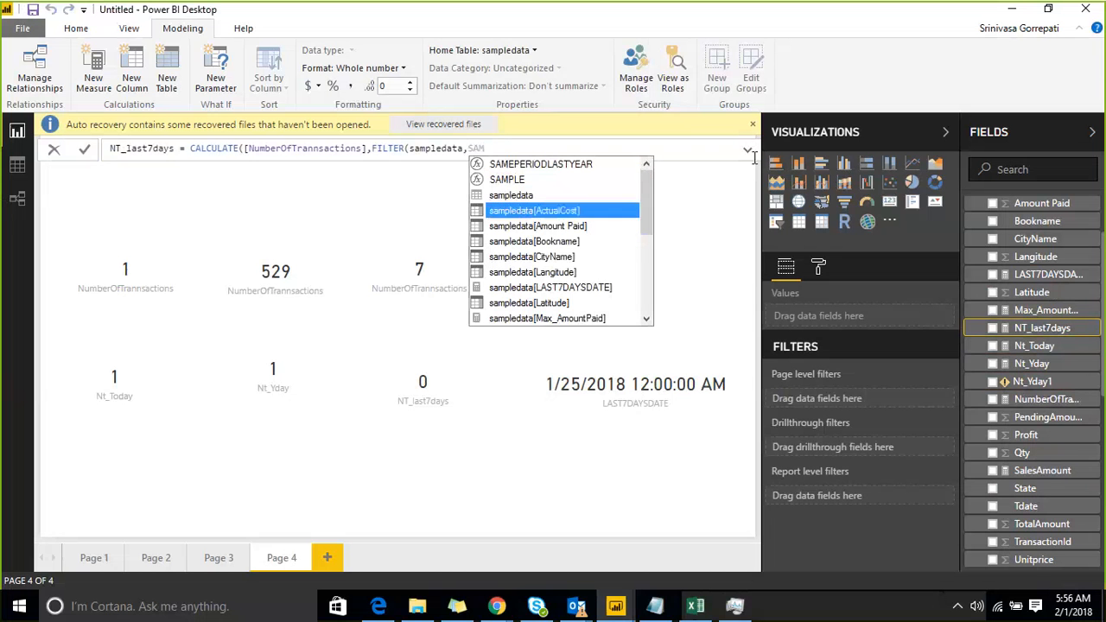
pyautogui.press('Down')
pyautogui.press('Down')
pyautogui.press('Down')
pyautogui.press('Down')
pyautogui.press('Down')
pyautogui.press('Down')
pyautogui.press('Down')
pyautogui.press('Down')
pyautogui.press('Down')
pyautogui.press('Down')
pyautogui.press('Down')
pyautogui.press('Down')
pyautogui.press('Down')
pyautogui.press('Down')
pyautogui.press('Down')
pyautogui.press('Down')
pyautogui.press('Down')
pyautogui.press('Down')
pyautogui.press('Up')
pyautogui.press('Up')
pyautogui.press('Up')
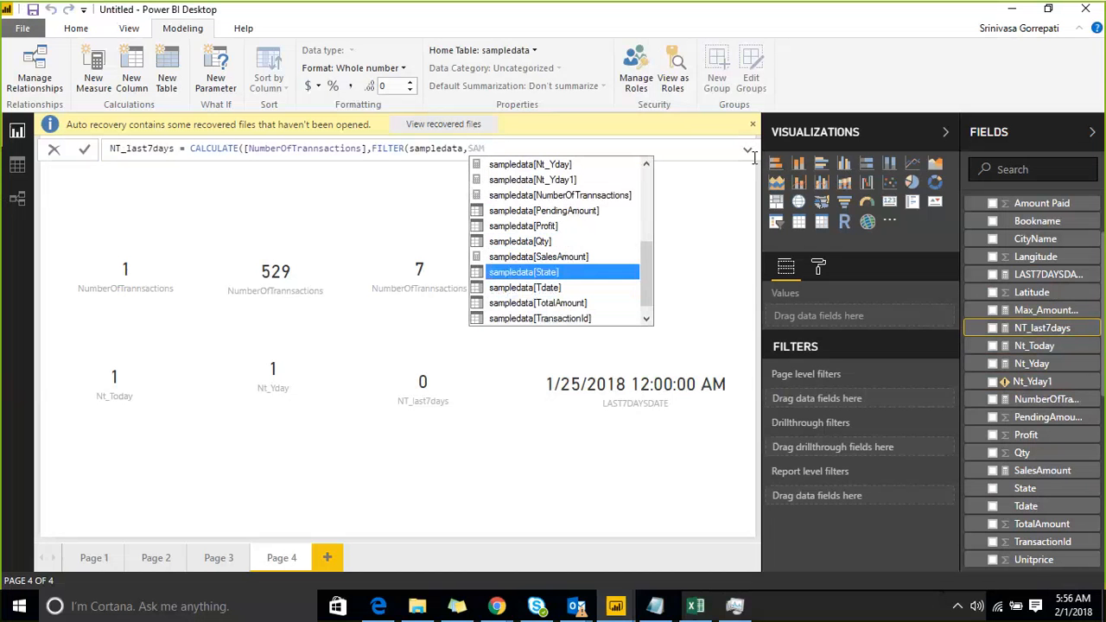
pyautogui.press('Down')
pyautogui.press('Tab')
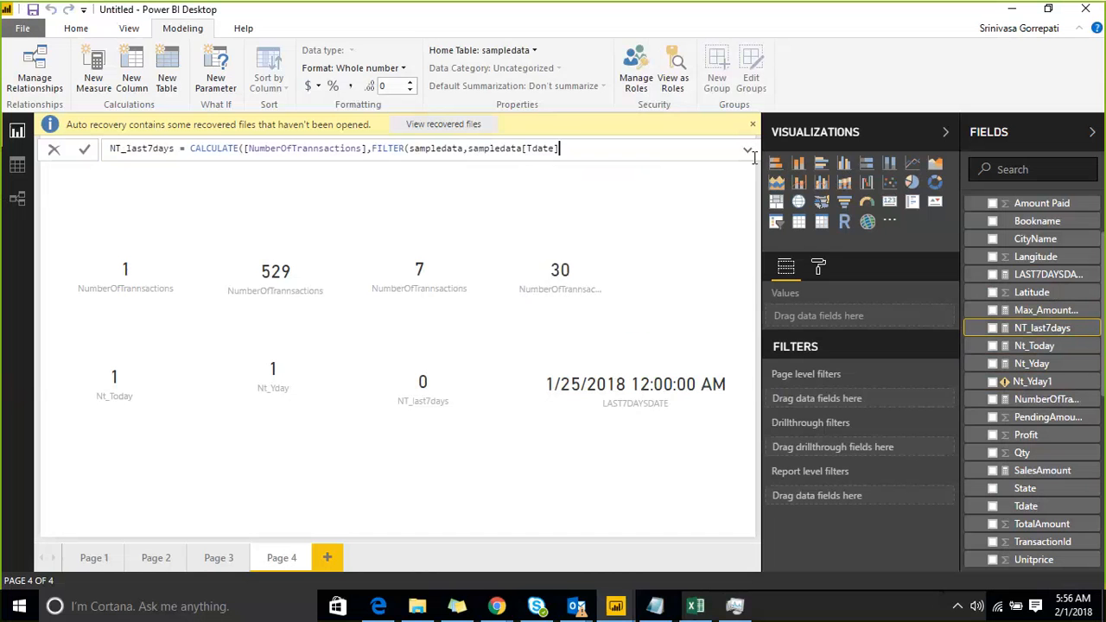
# Complete the FILTER condition with >=[LAST7DAYSDATE], close both functions and commit the NT_last7days measure
pyautogui.write('>=LAS')
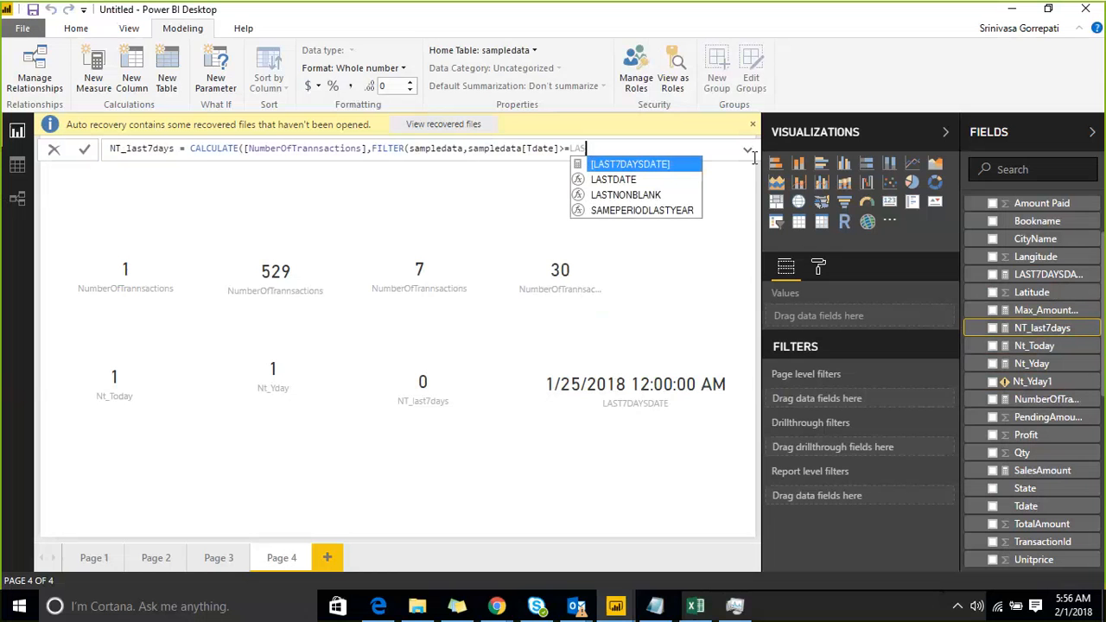
pyautogui.press('Tab')
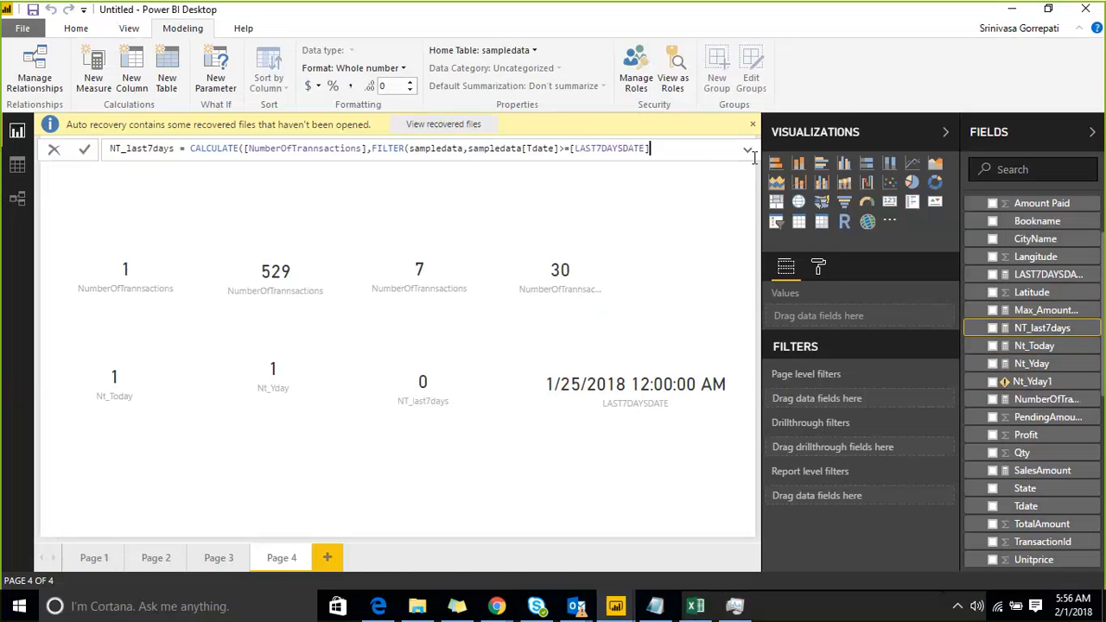
pyautogui.write(')')
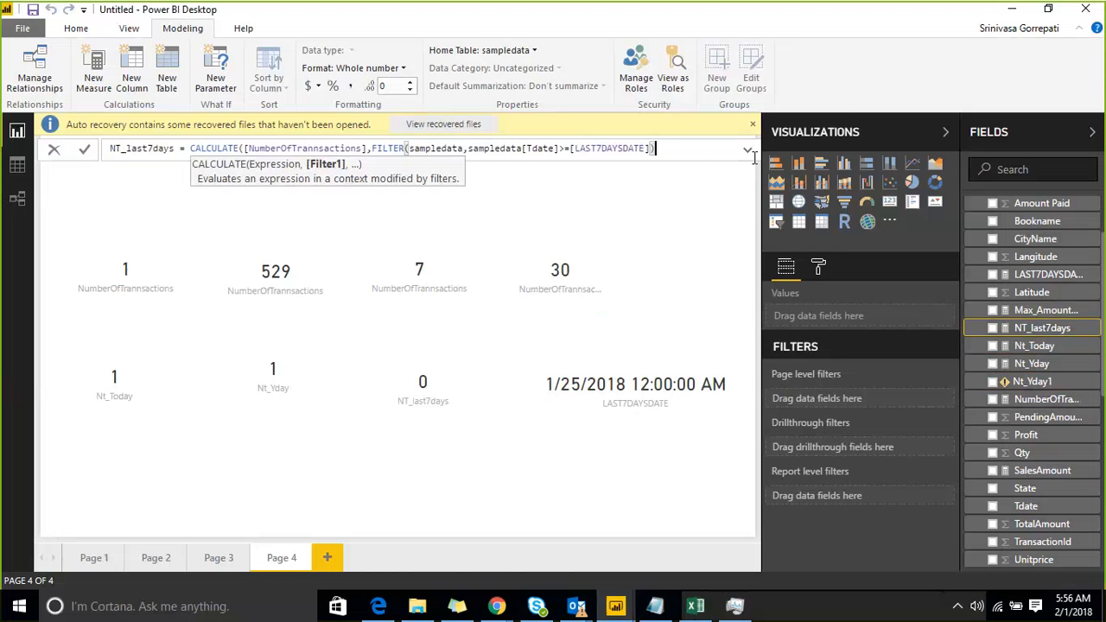
pyautogui.write(')')
pyautogui.press('Return')
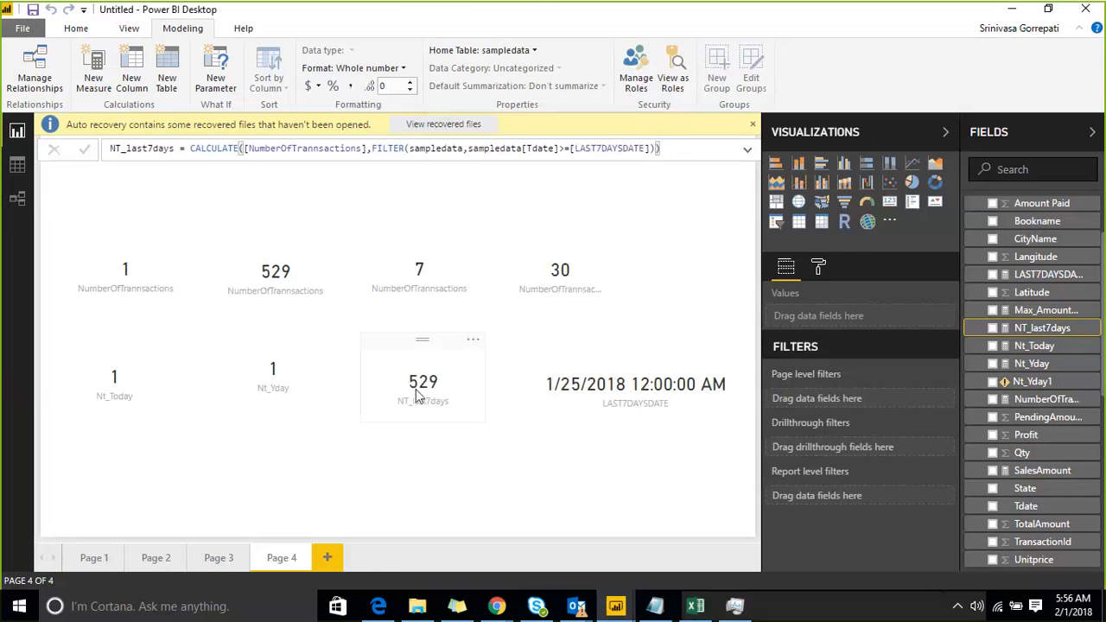
# Refresh the report's data from its source
pyautogui.click(417, 367)
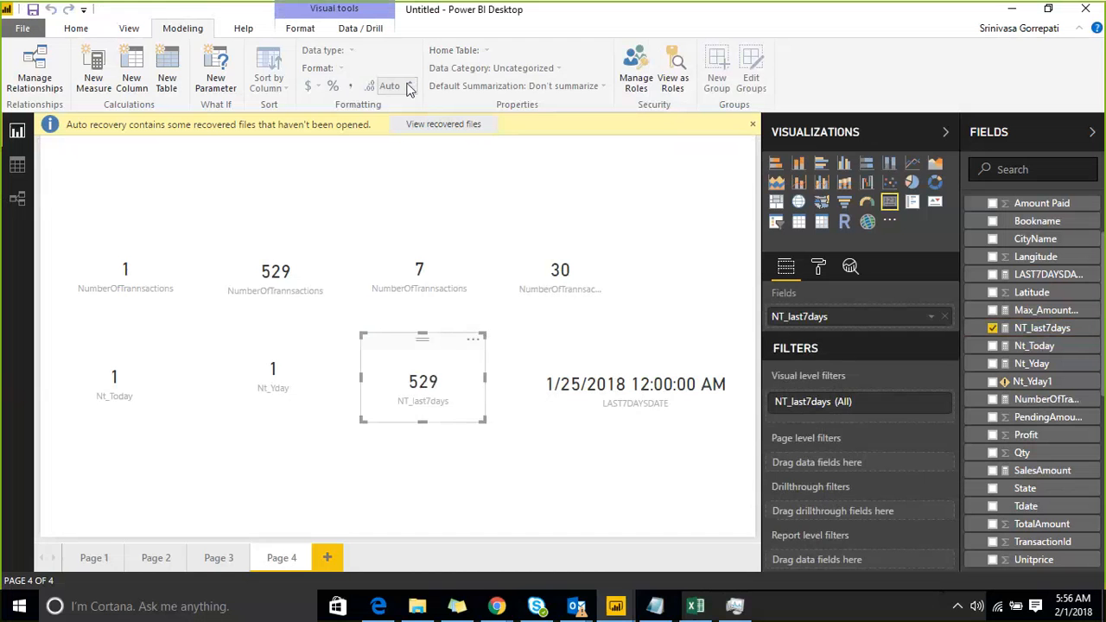
pyautogui.click(76, 28)
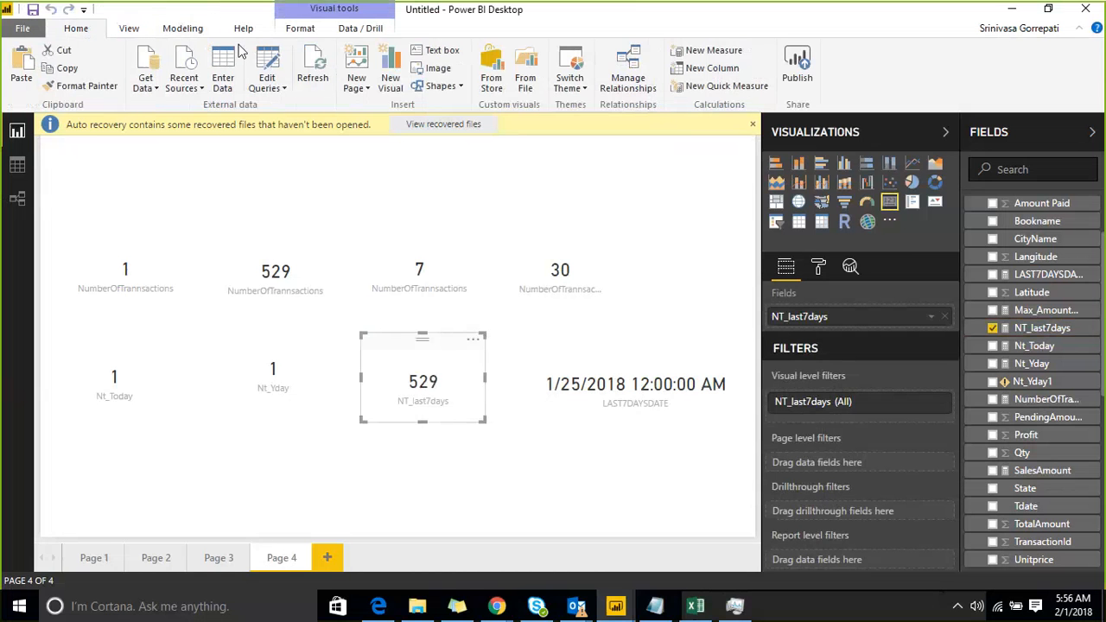
pyautogui.click(313, 76)
# Add a second card visual to Page 4 showing the NT_last7days measure
pyautogui.click(481, 496)
pyautogui.click(889, 204)
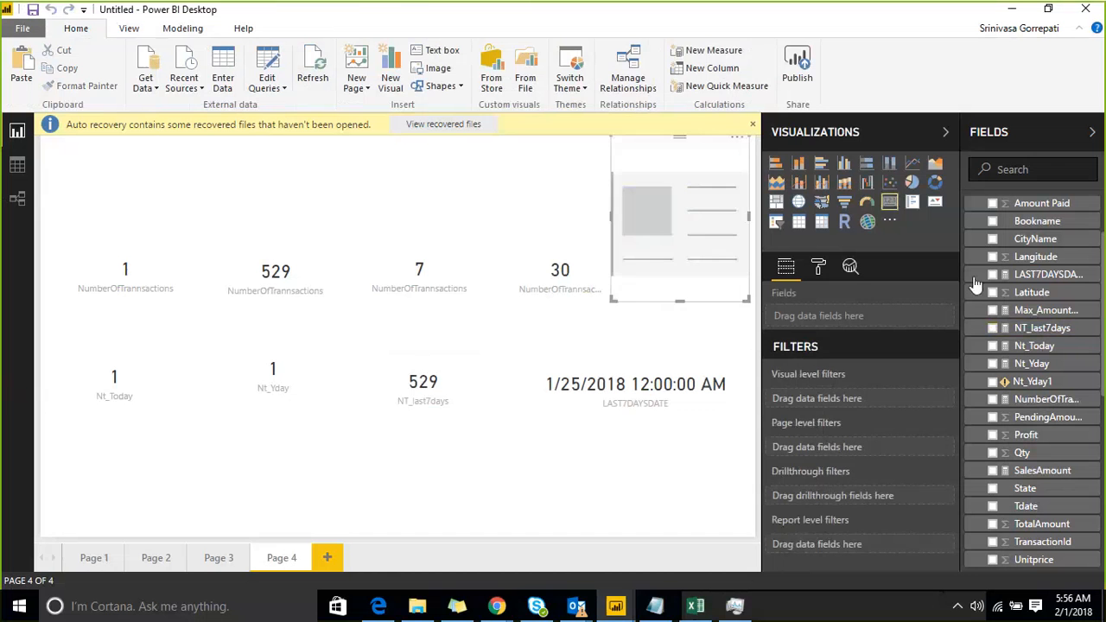
pyautogui.click(993, 329)
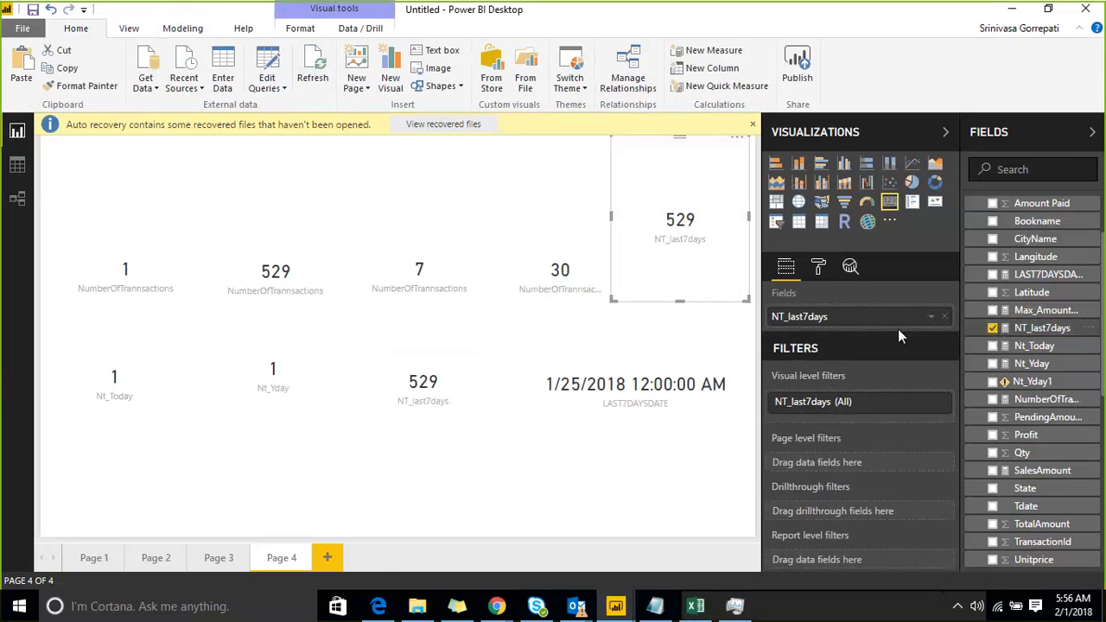
# Copy the FILTER(sampledata,sampledata[Tdate]>=[LAST7DAYSDATE]) expression from the NT_last7days measure formula
pyautogui.click(1037, 329)
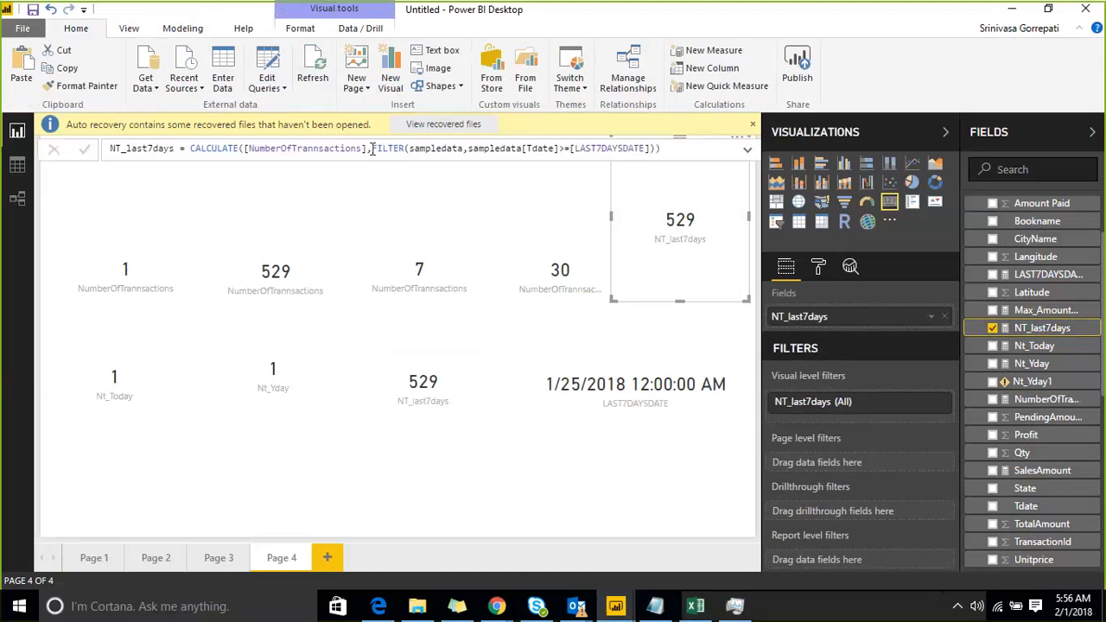
pyautogui.moveTo(372, 148); pyautogui.dragTo(655, 149)
pyautogui.hotkey('ctrl', 'c')
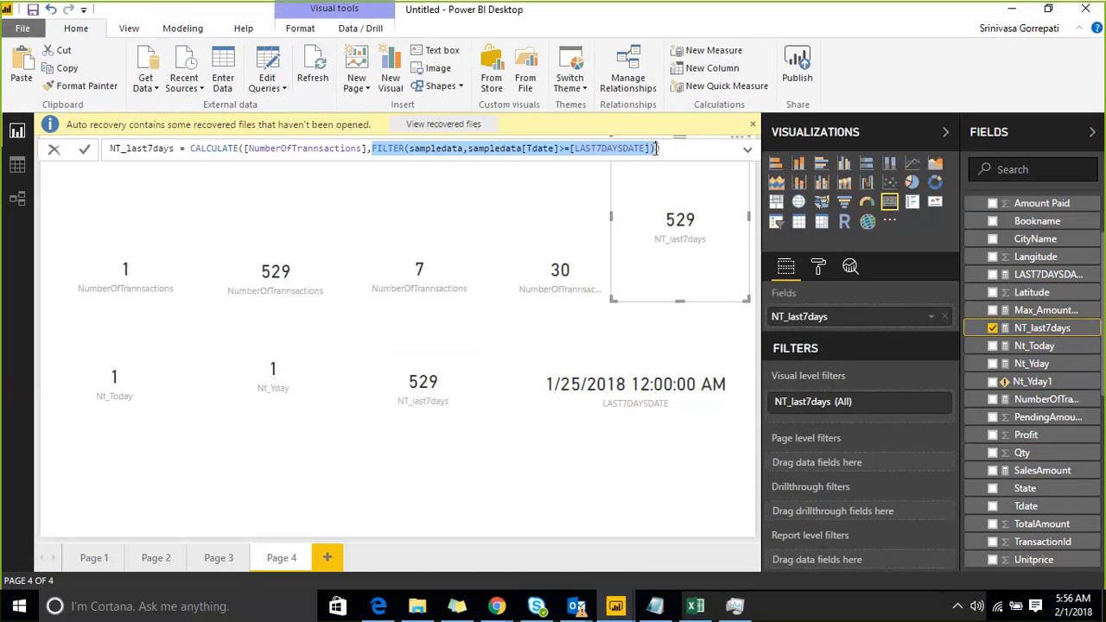
# Create a calculated table from the copied expression FILTER(sampledata,sampledata[Tdate]>=[LAST7DAYSDATE])
pyautogui.click(898, 319)
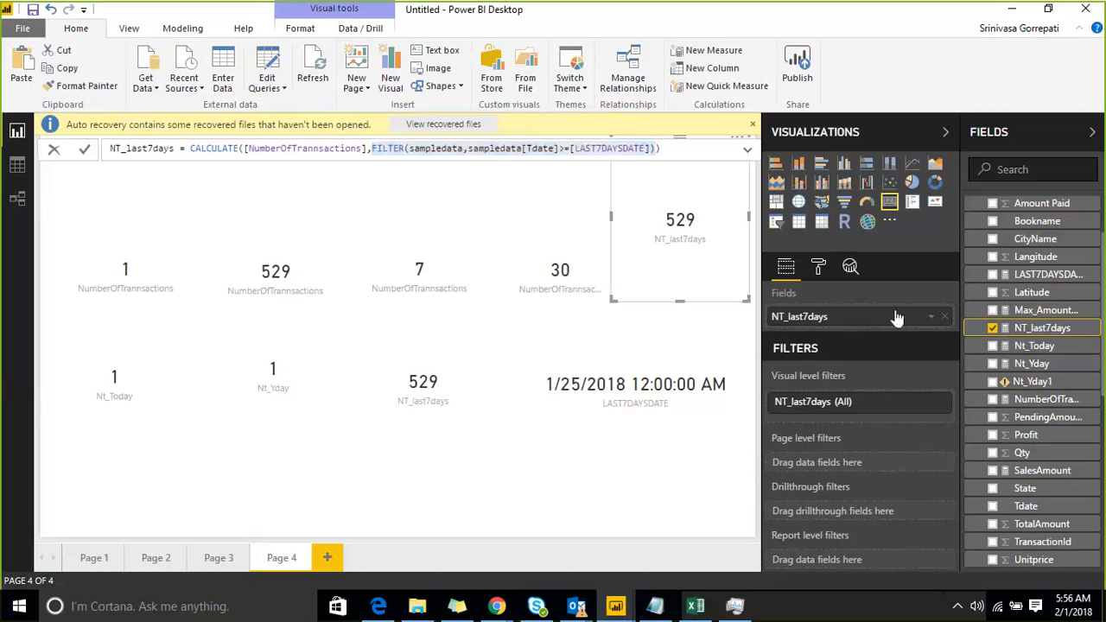
pyautogui.scroll(2, 1037, 250)
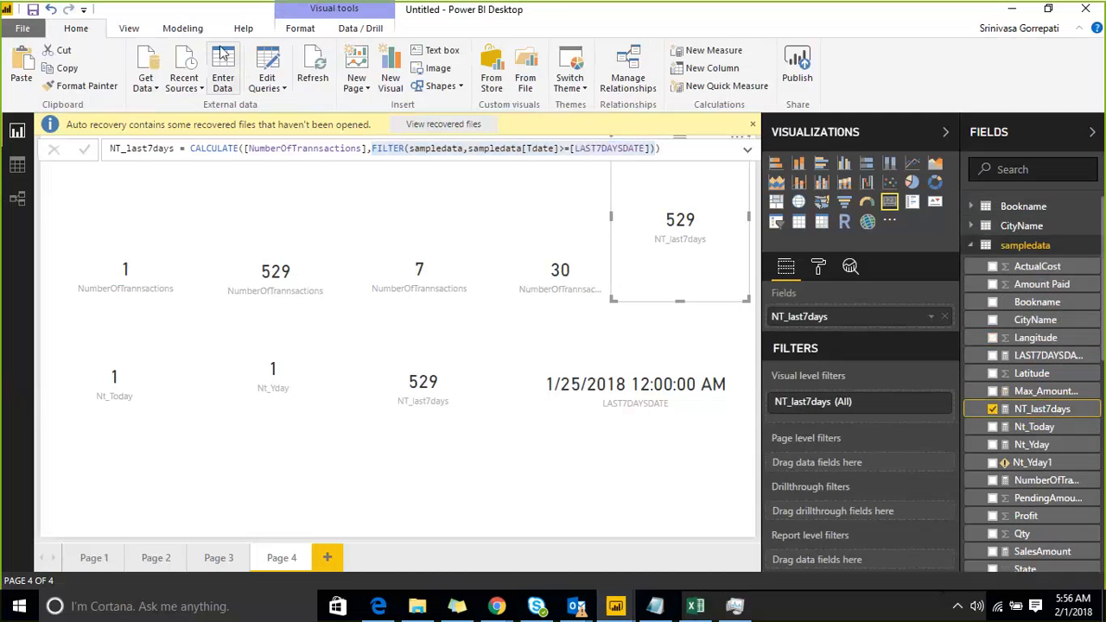
pyautogui.click(129, 27)
pyautogui.click(182, 27)
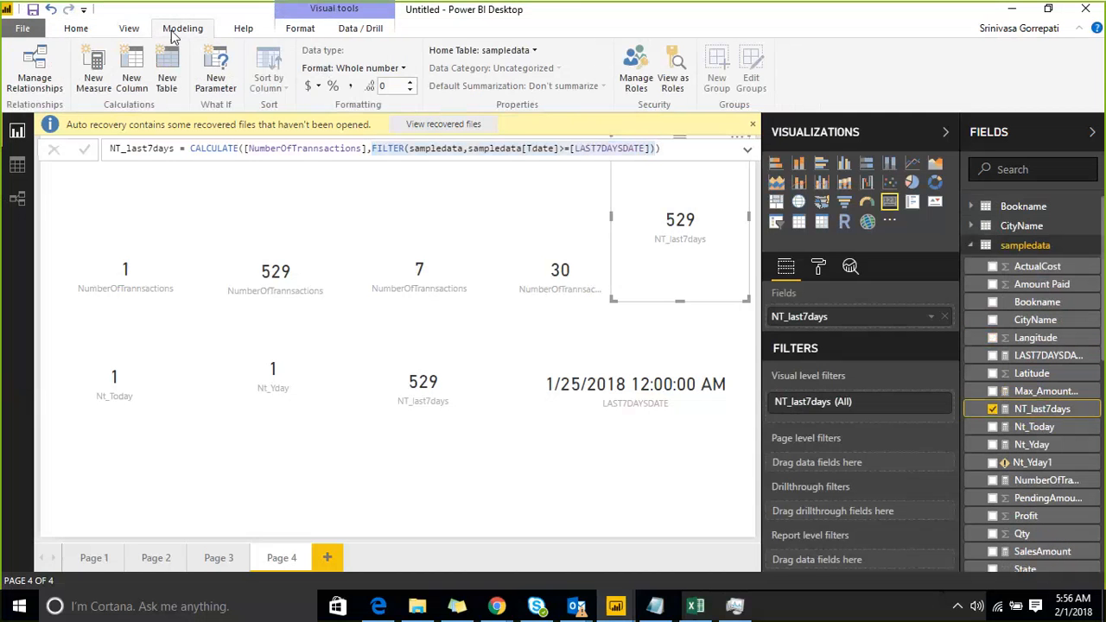
pyautogui.click(169, 76)
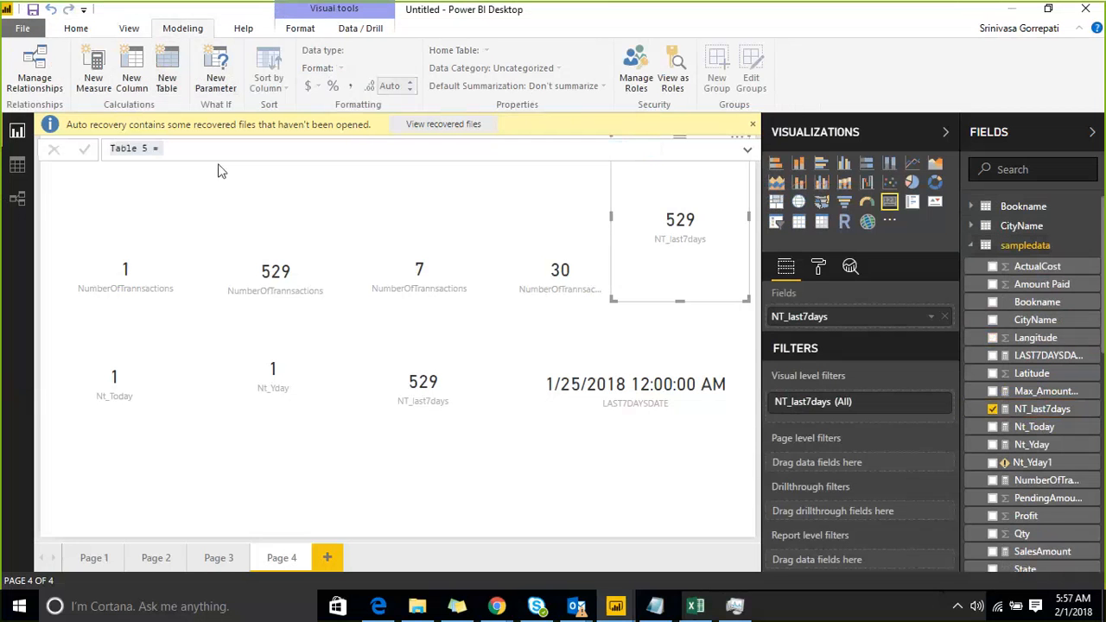
pyautogui.hotkey('ctrl', 'v')
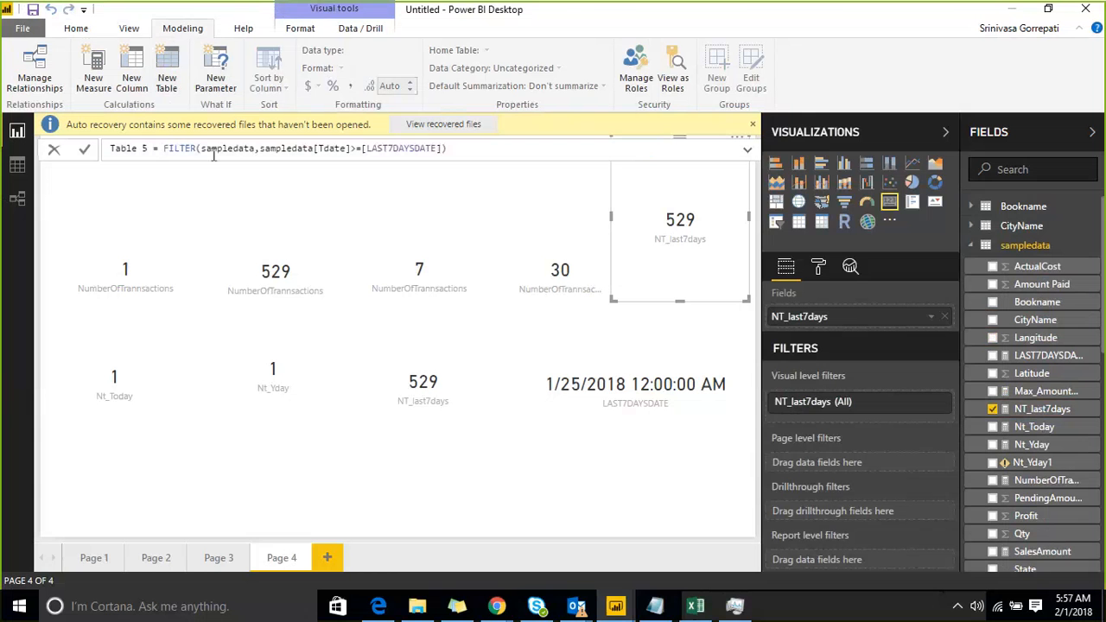
pyautogui.press('Return')
# Show the rows of Table 5 in Data view and sort them by Tdate in descending order
pyautogui.click(983, 247)
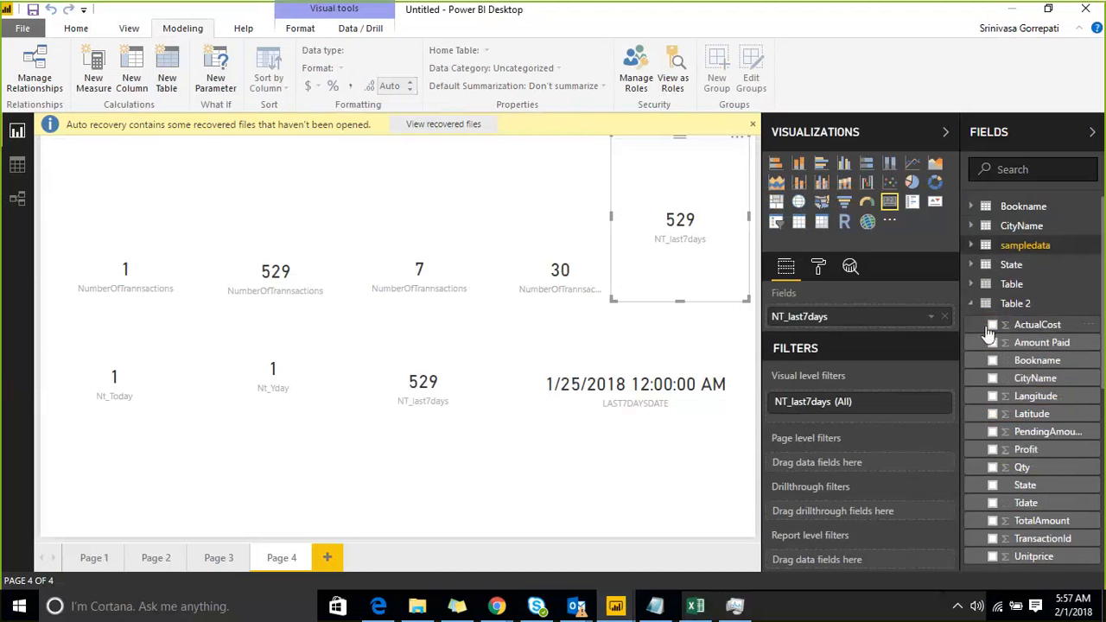
pyautogui.click(16, 167)
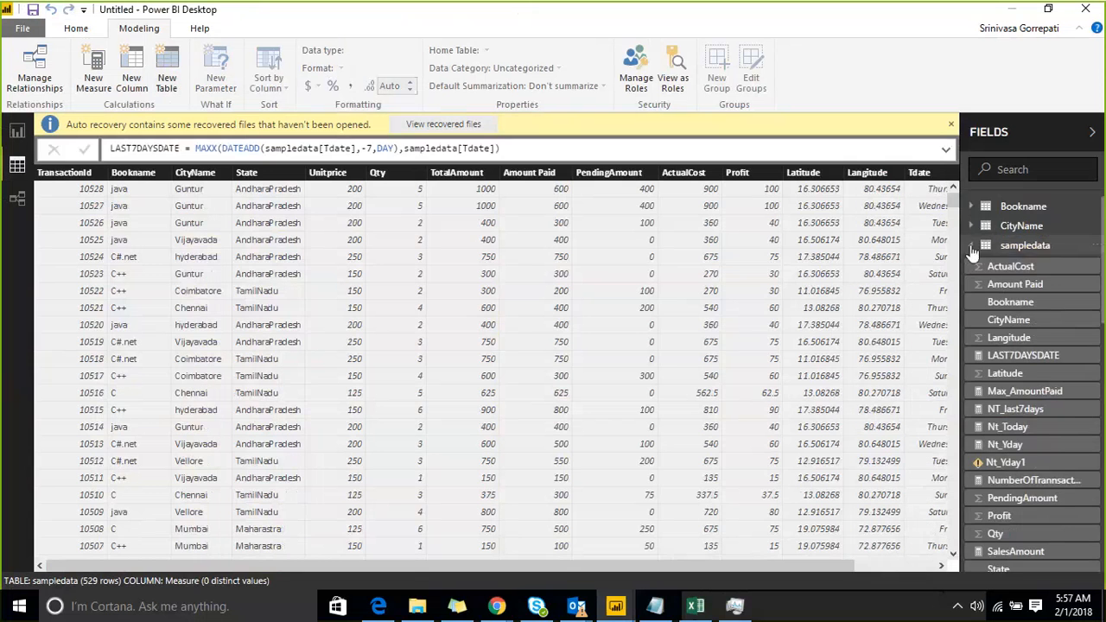
pyautogui.click(984, 246)
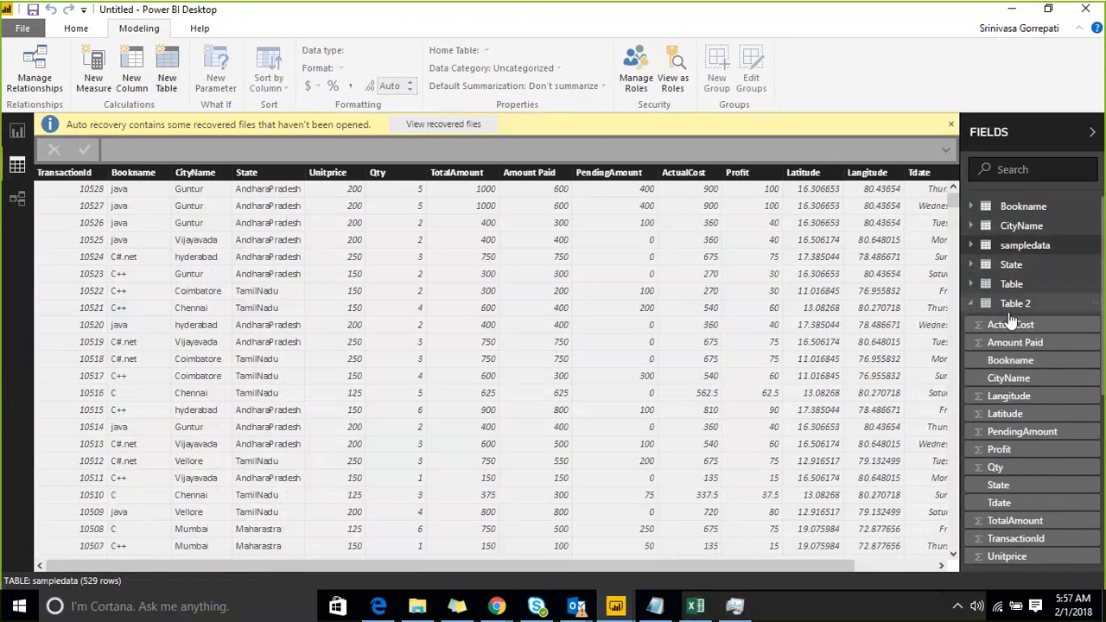
pyautogui.click(1008, 304)
pyautogui.click(1014, 387)
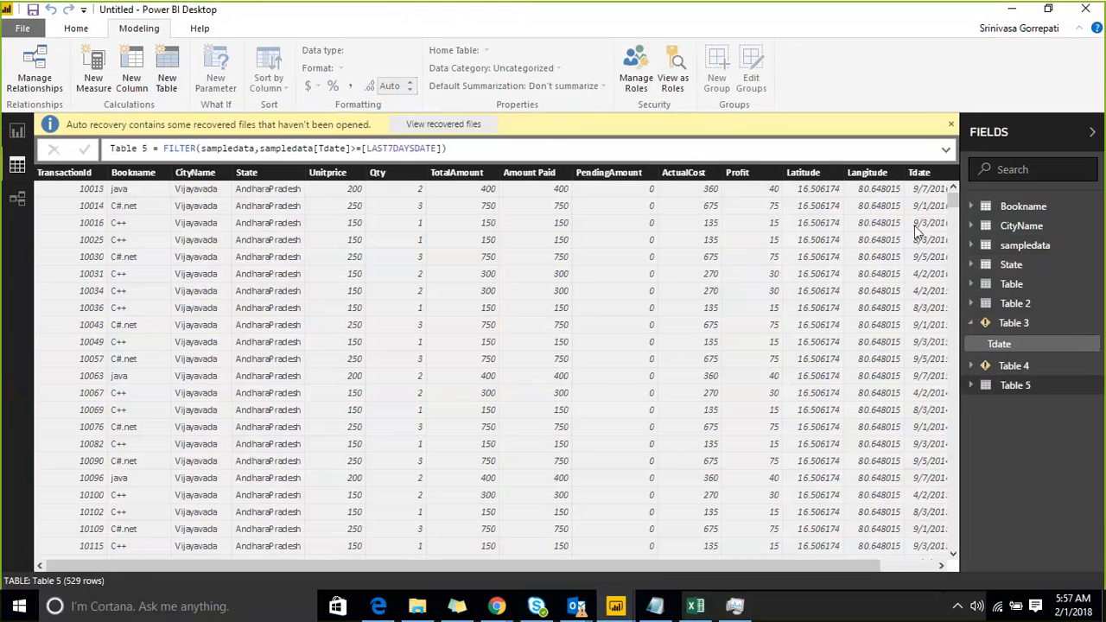
pyautogui.click(921, 177)
pyautogui.rightClick(936, 179)
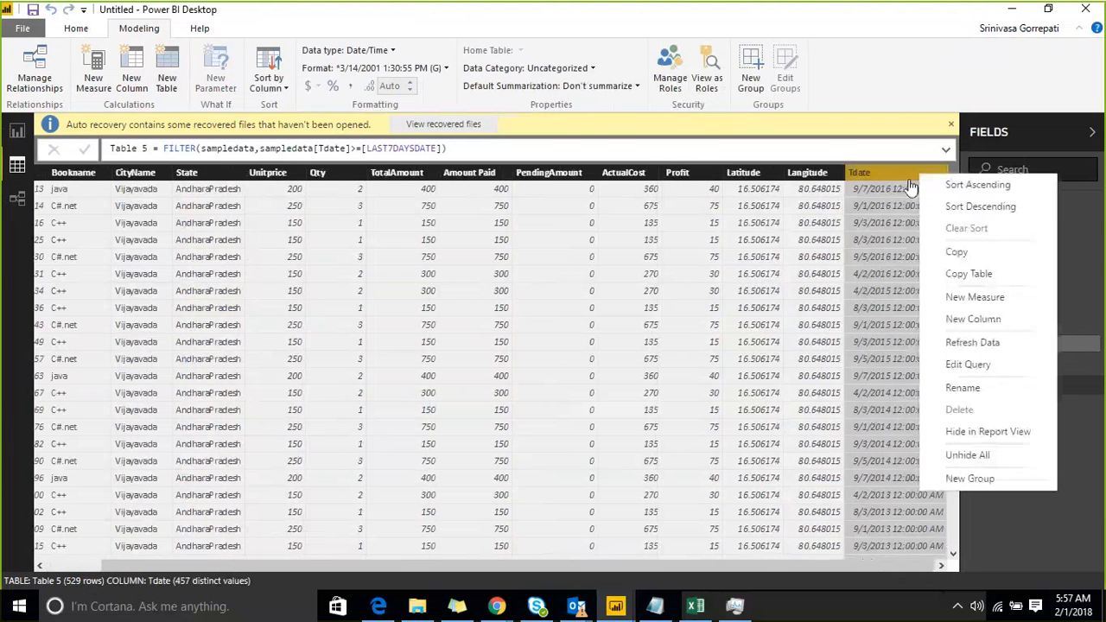
pyautogui.click(939, 207)
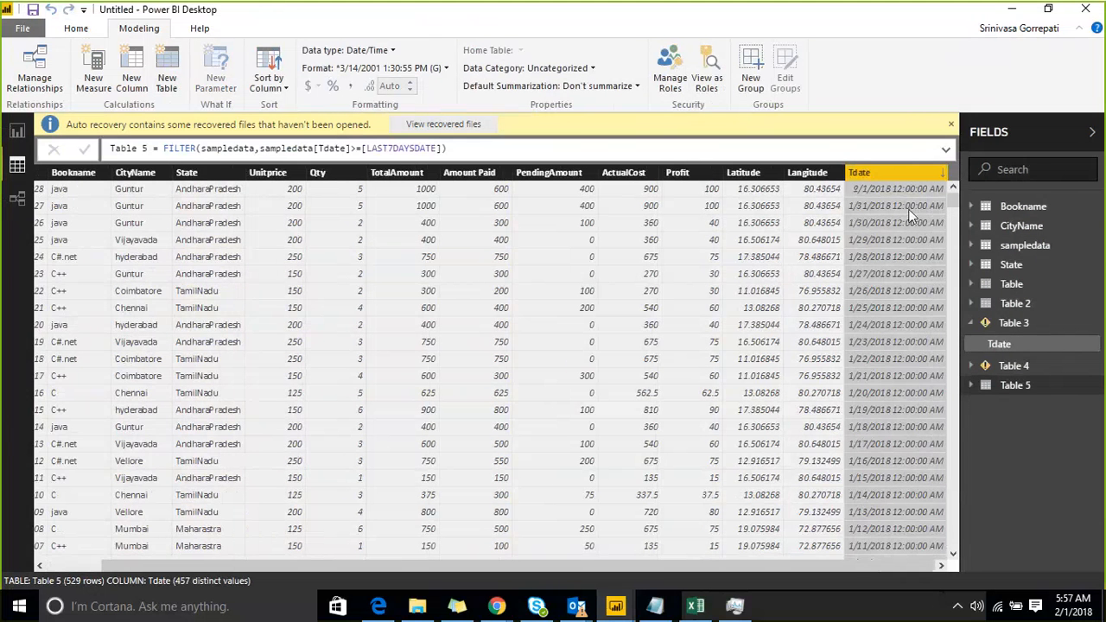
# Compare the >=[LAST7DAYSDATE] condition in Table 5's formula with the LAST7DAYSDATE card on Page 4
pyautogui.click(352, 152)
pyautogui.write('>')
pyautogui.moveTo(364, 151); pyautogui.dragTo(443, 151)
pyautogui.click(16, 136)
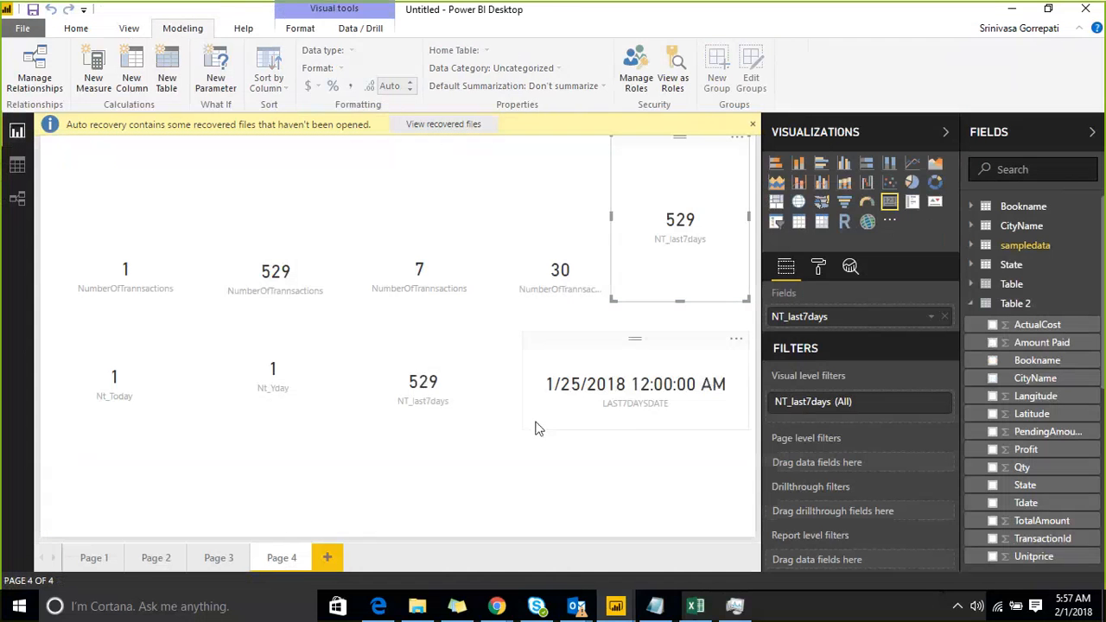
pyautogui.click(536, 425)
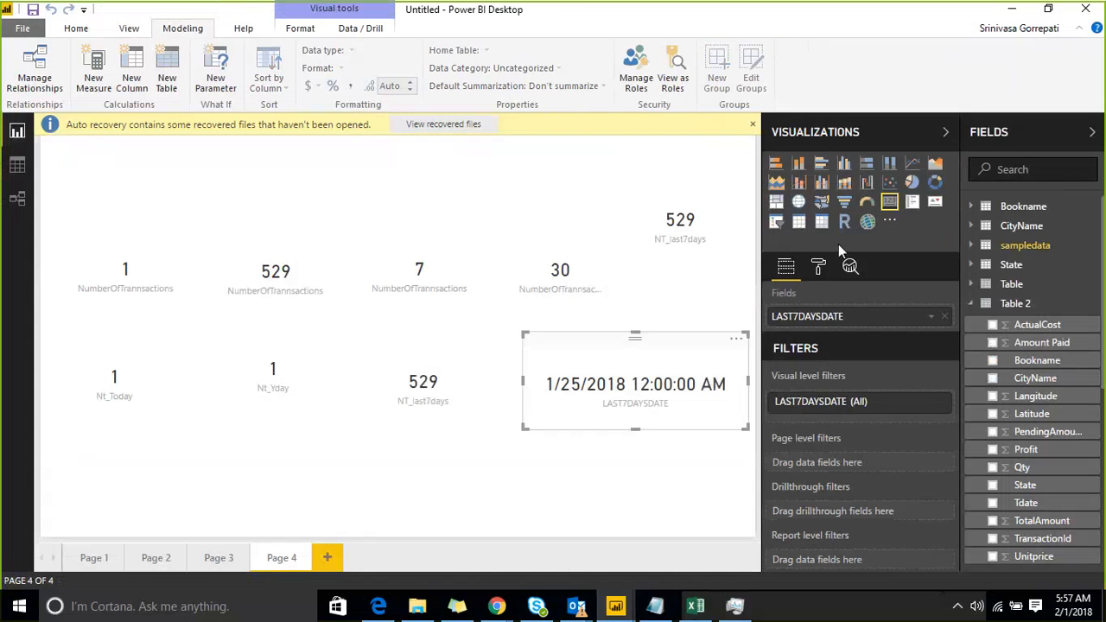
# Add a table visual to Page 4 showing the LAST7DAYSDATE measure from sampledata
pyautogui.click(640, 444)
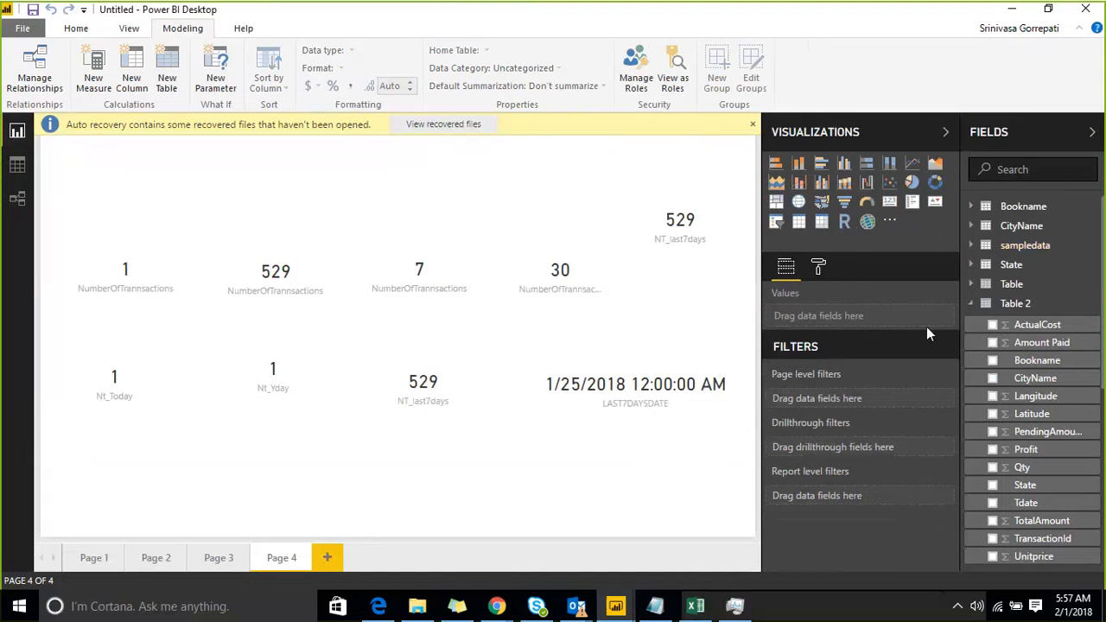
pyautogui.click(798, 223)
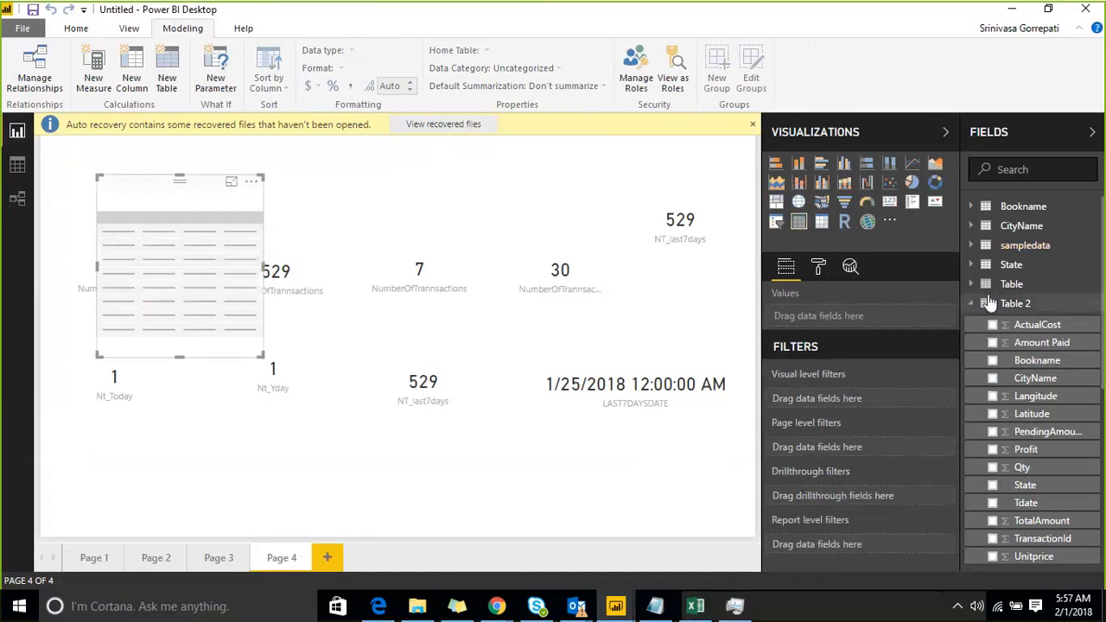
pyautogui.click(971, 245)
pyautogui.moveTo(1034, 364); pyautogui.dragTo(215, 249)
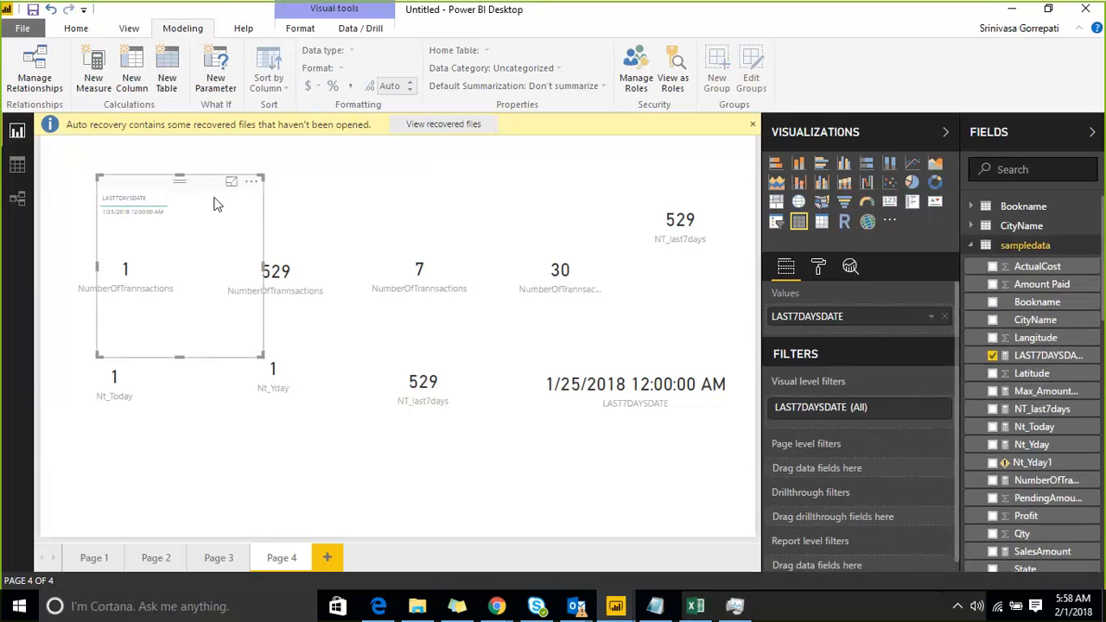
# Change Table 5's filter condition to sampledata[Tdate]>[LAST7DAYSDATE] and commit the formula
pyautogui.click(17, 165)
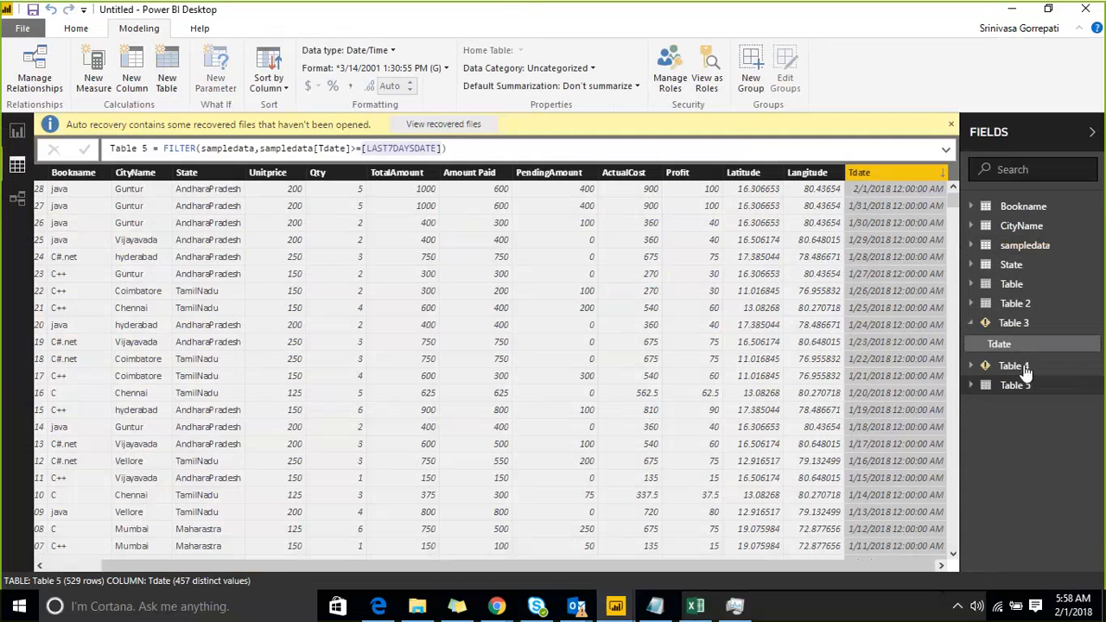
pyautogui.click(1003, 384)
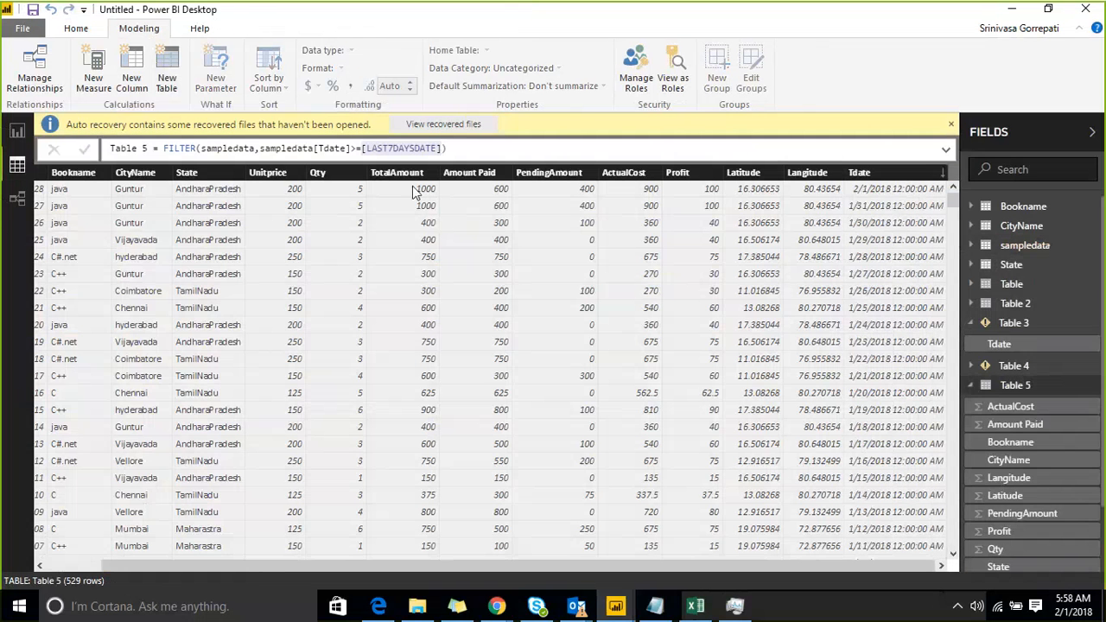
pyautogui.click(329, 149)
pyautogui.moveTo(257, 148); pyautogui.dragTo(351, 151)
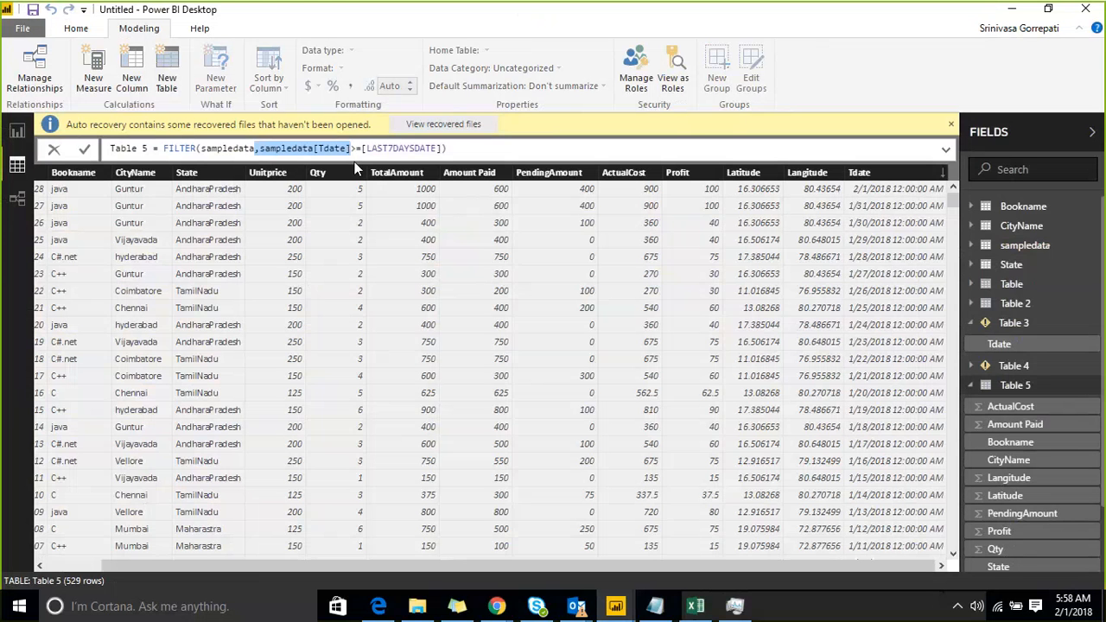
pyautogui.press('Right')
pyautogui.press('Right')
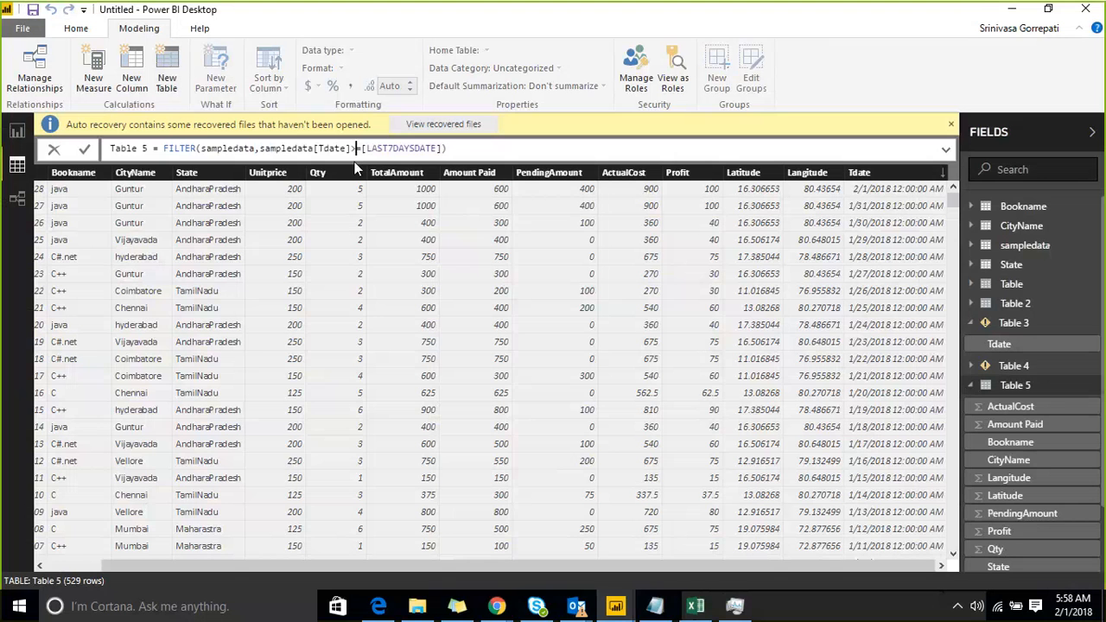
pyautogui.press('Delete')
pyautogui.press('Return')
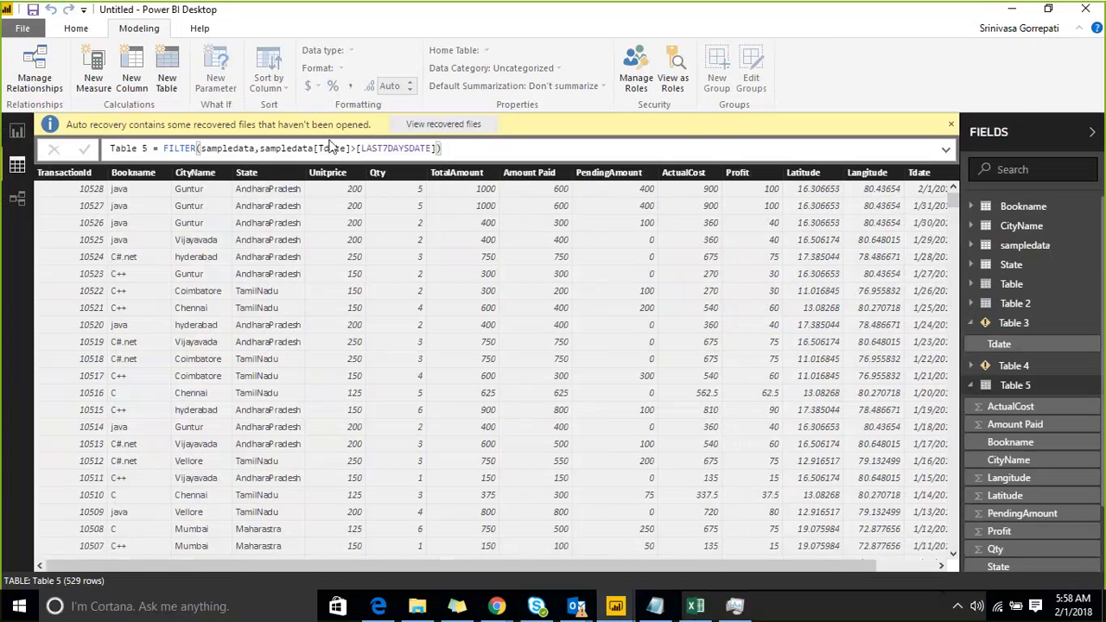
# Review the [LAST7DAYSDATE] reference in Table 5's formula, checking it against the Page 4 card and the measure's own definition
pyautogui.click(362, 149)
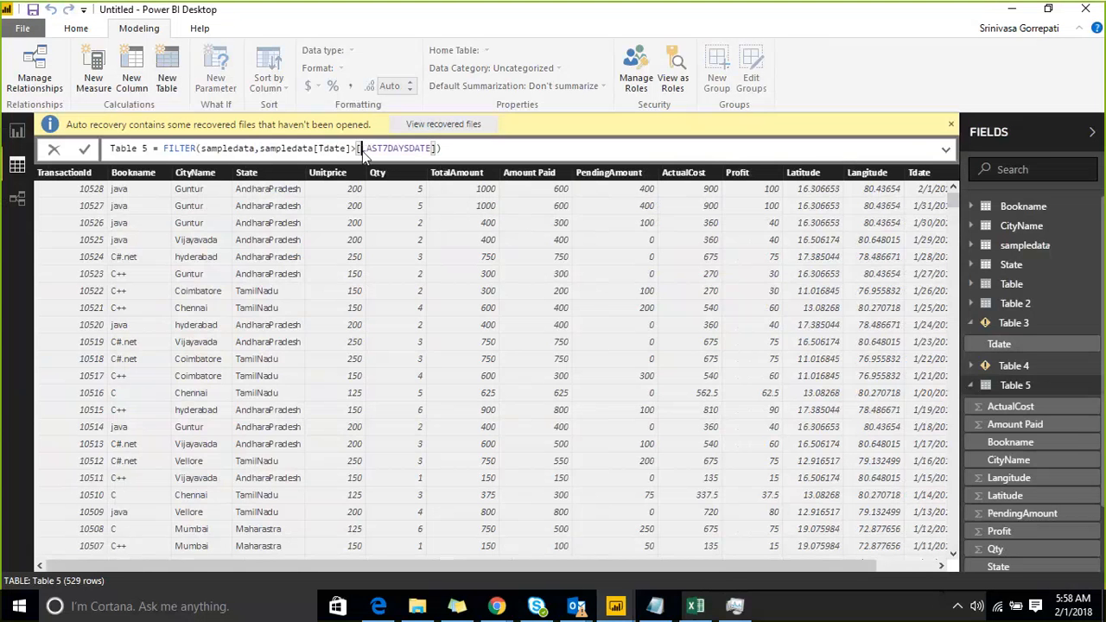
pyautogui.press('Left')
pyautogui.press('Right')
pyautogui.hotkey('shift', 'End')
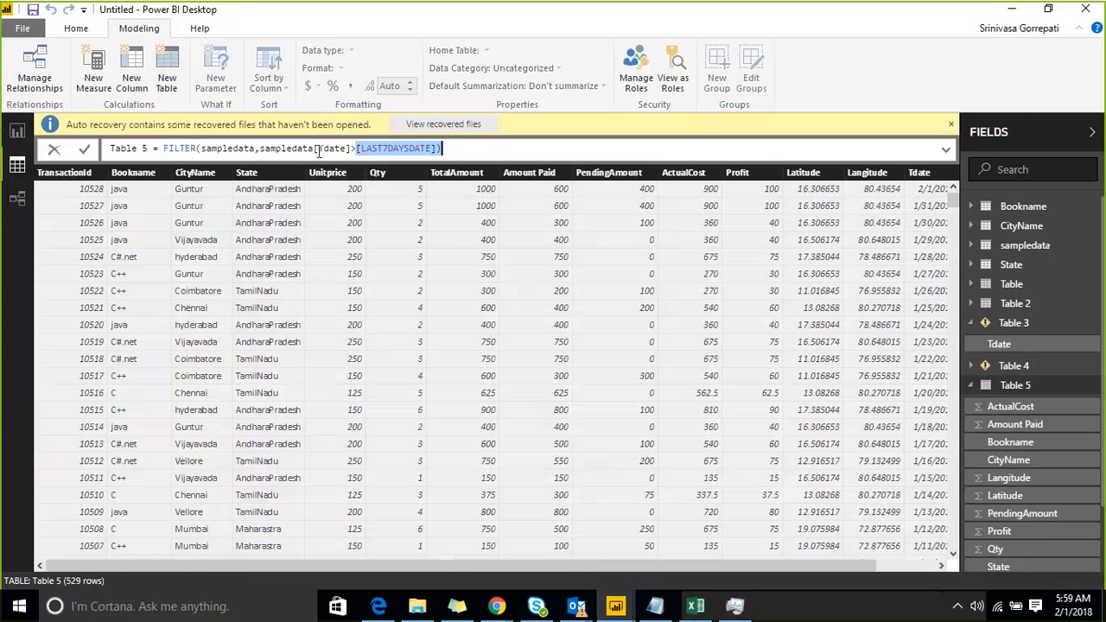
pyautogui.click(16, 134)
pyautogui.click(610, 387)
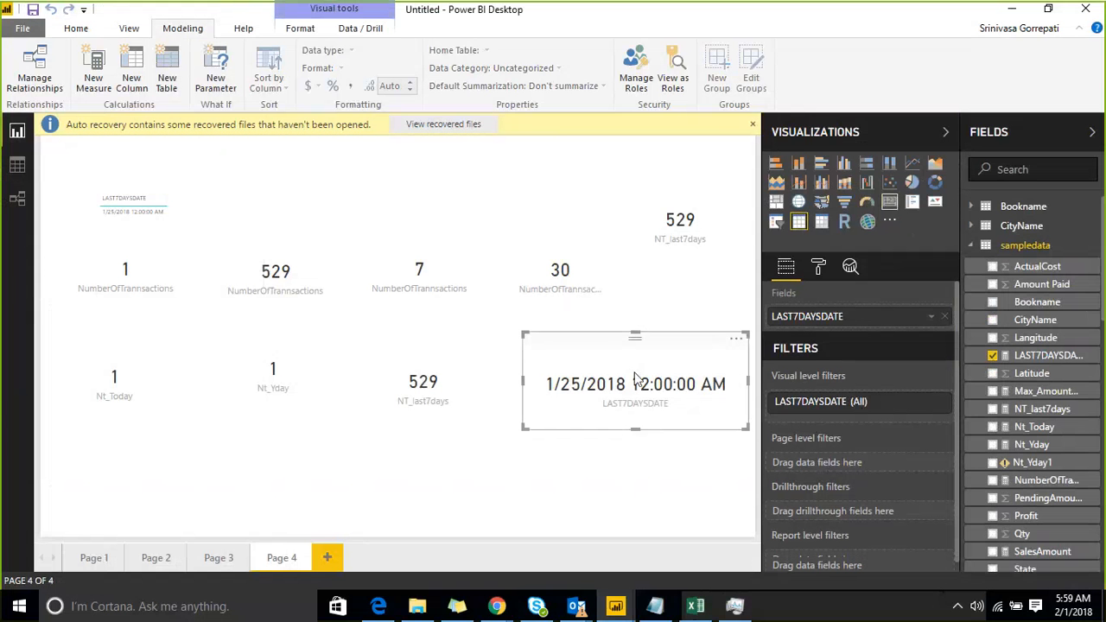
pyautogui.click(1046, 362)
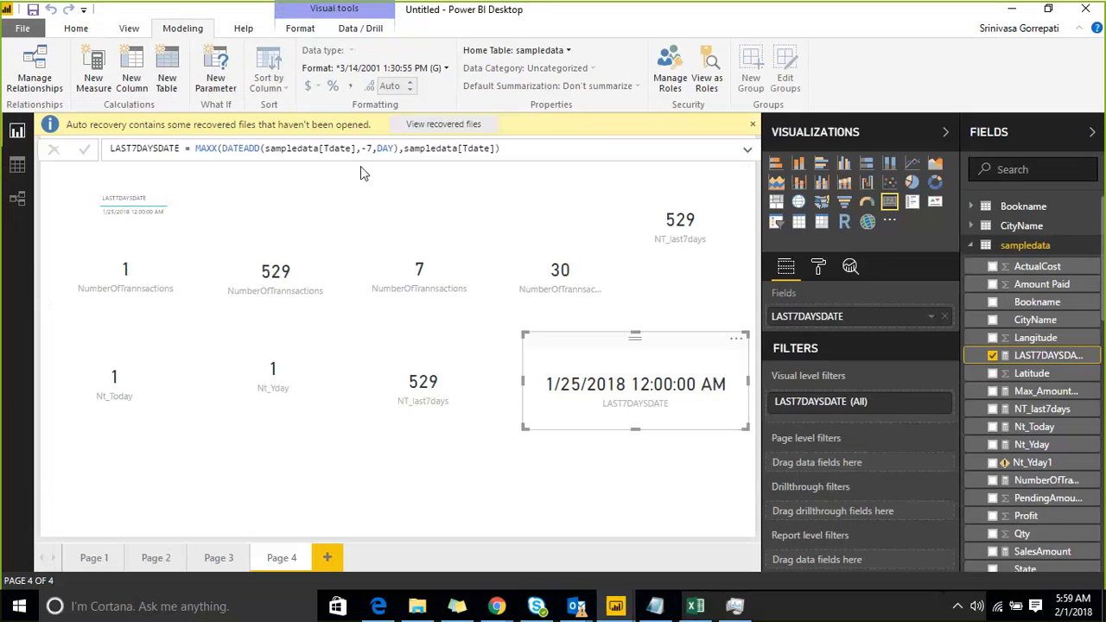
# Examine the rows and Tdate values of Table 5 in Data view against its filter formula
pyautogui.click(972, 245)
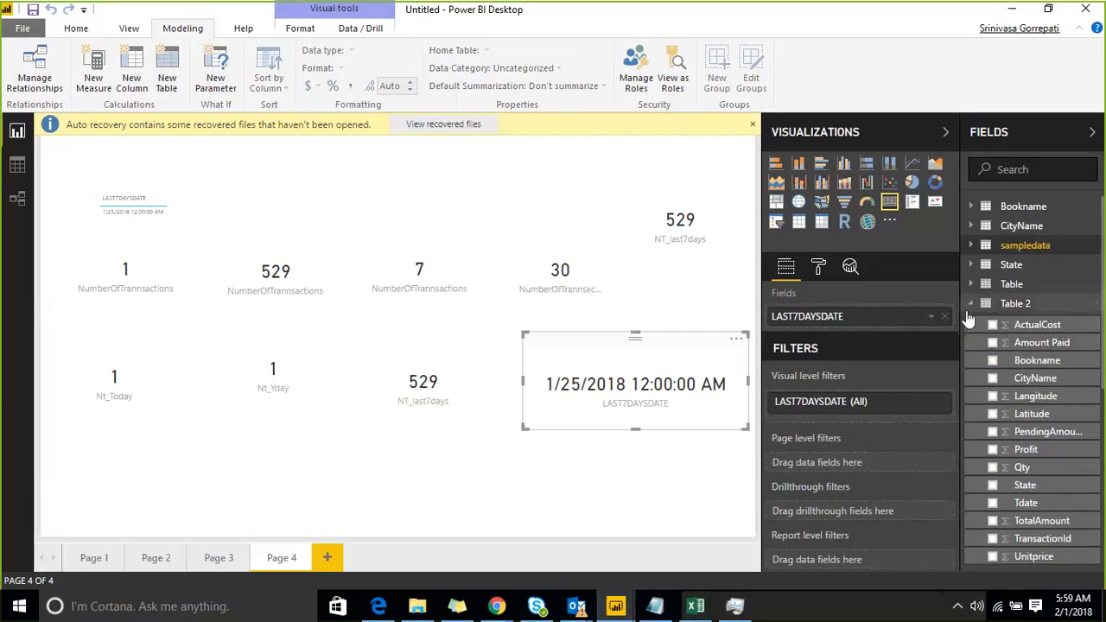
pyautogui.click(1015, 303)
pyautogui.scroll(-2, 1033, 419)
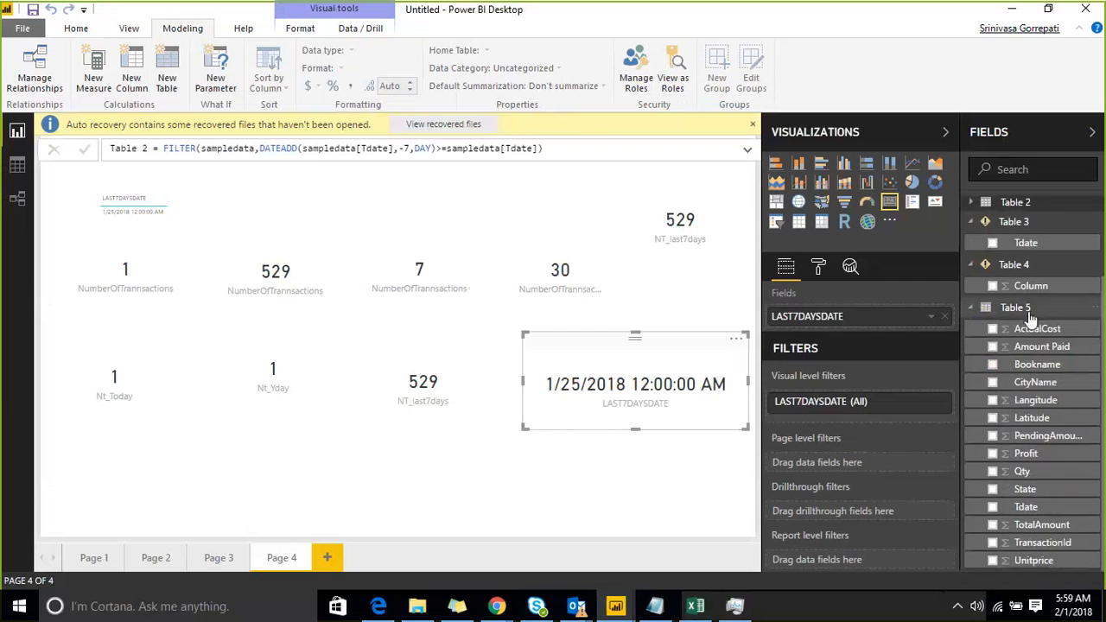
pyautogui.click(1016, 354)
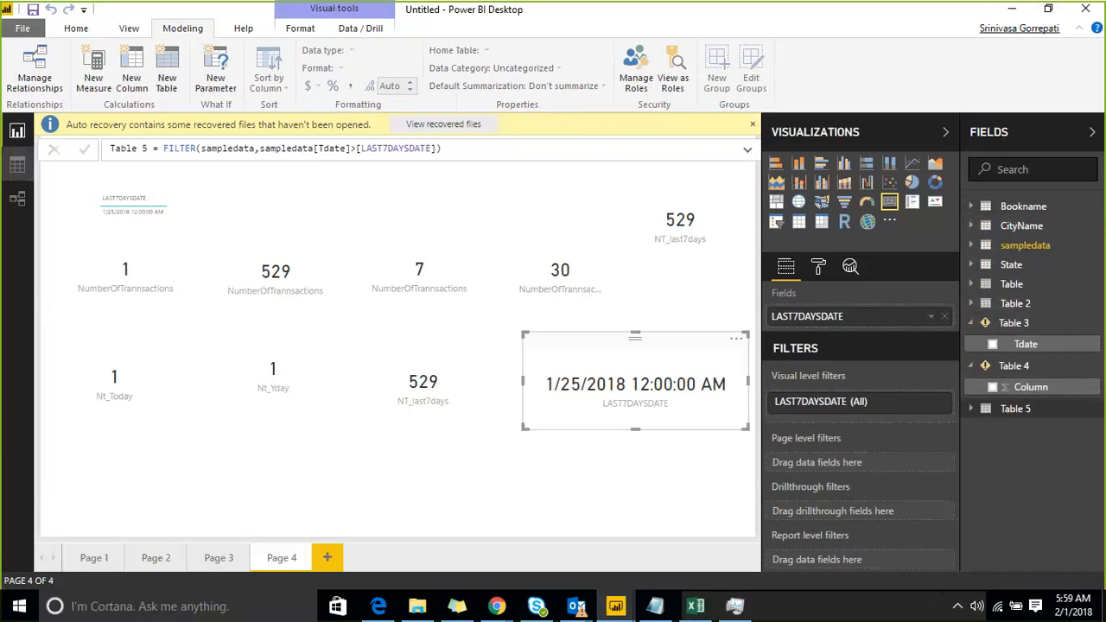
pyautogui.scroll(-10, 941, 297)
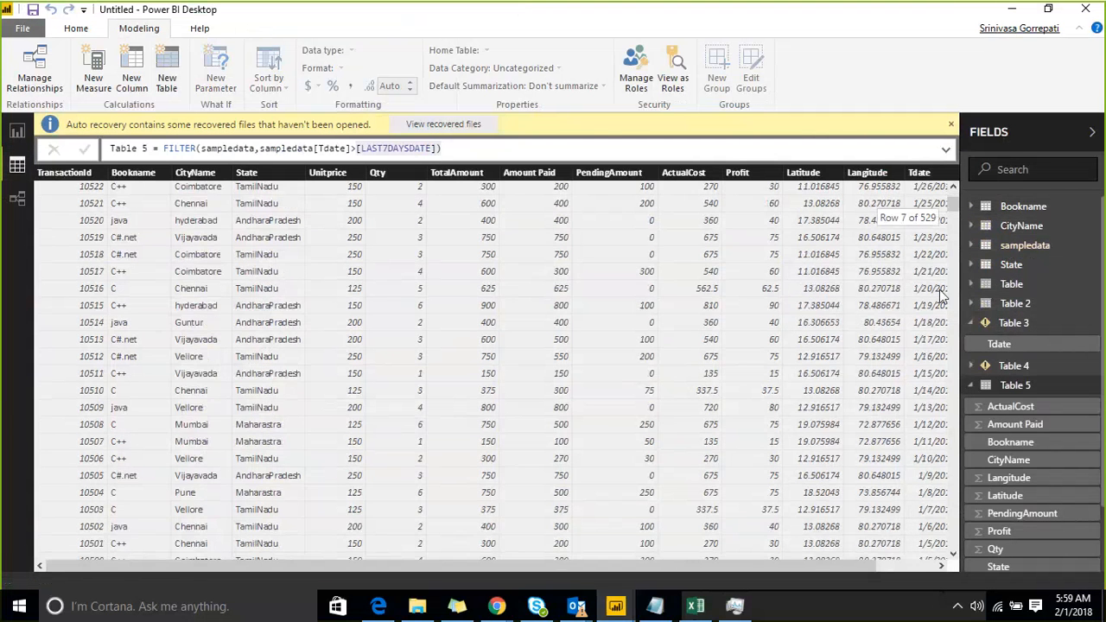
pyautogui.scroll(-20, 940, 296)
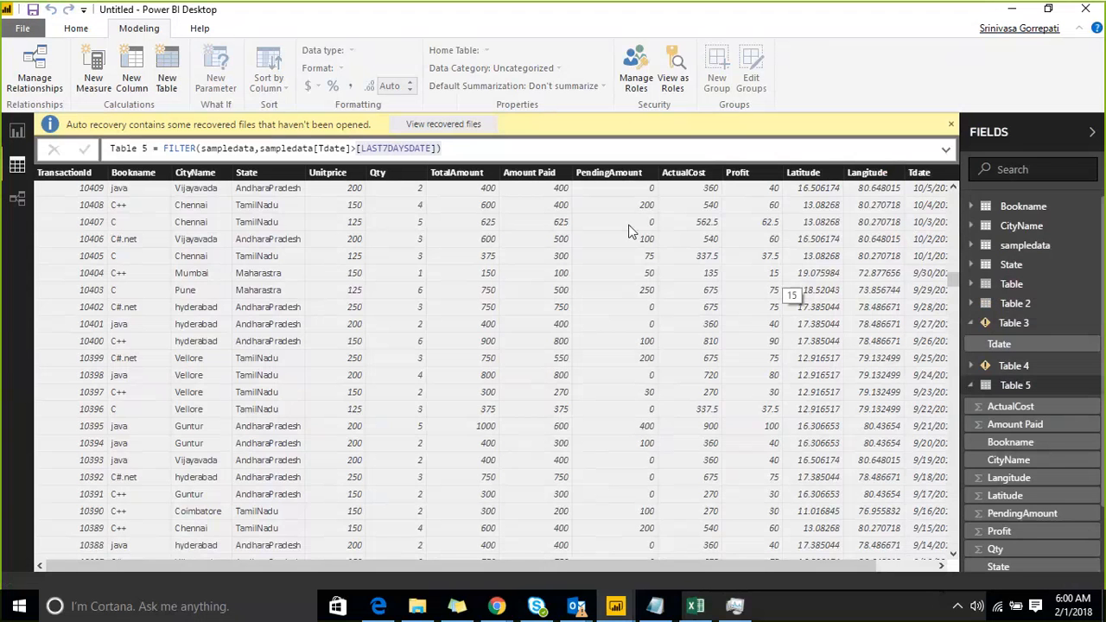
# Open Table 5's formula for editing at the comparison with [LAST7DAYSDATE]
pyautogui.click(354, 148)
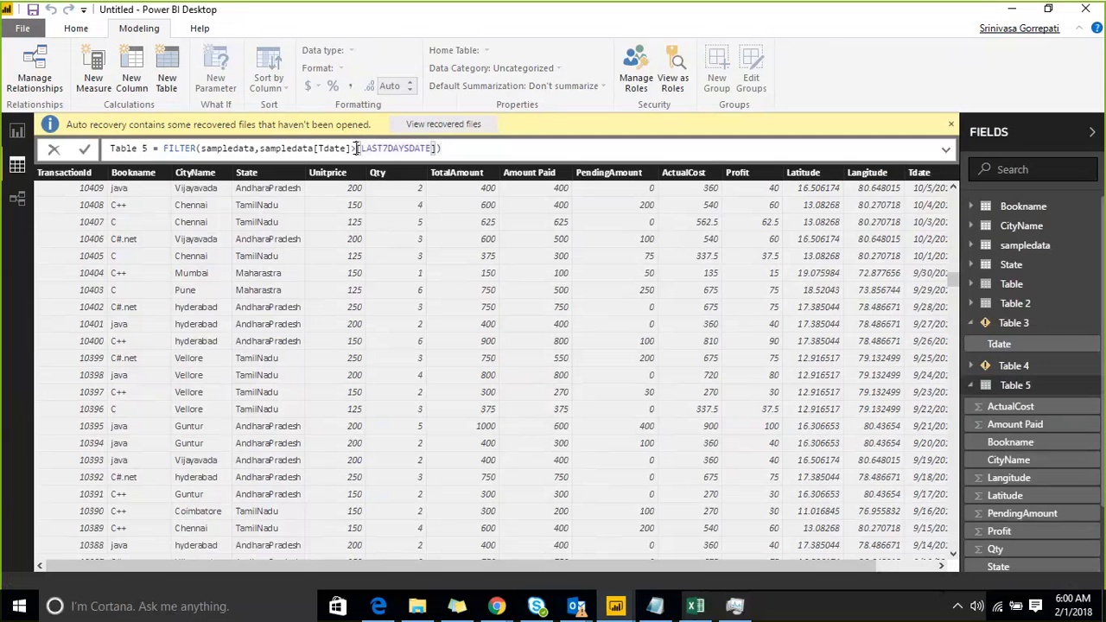